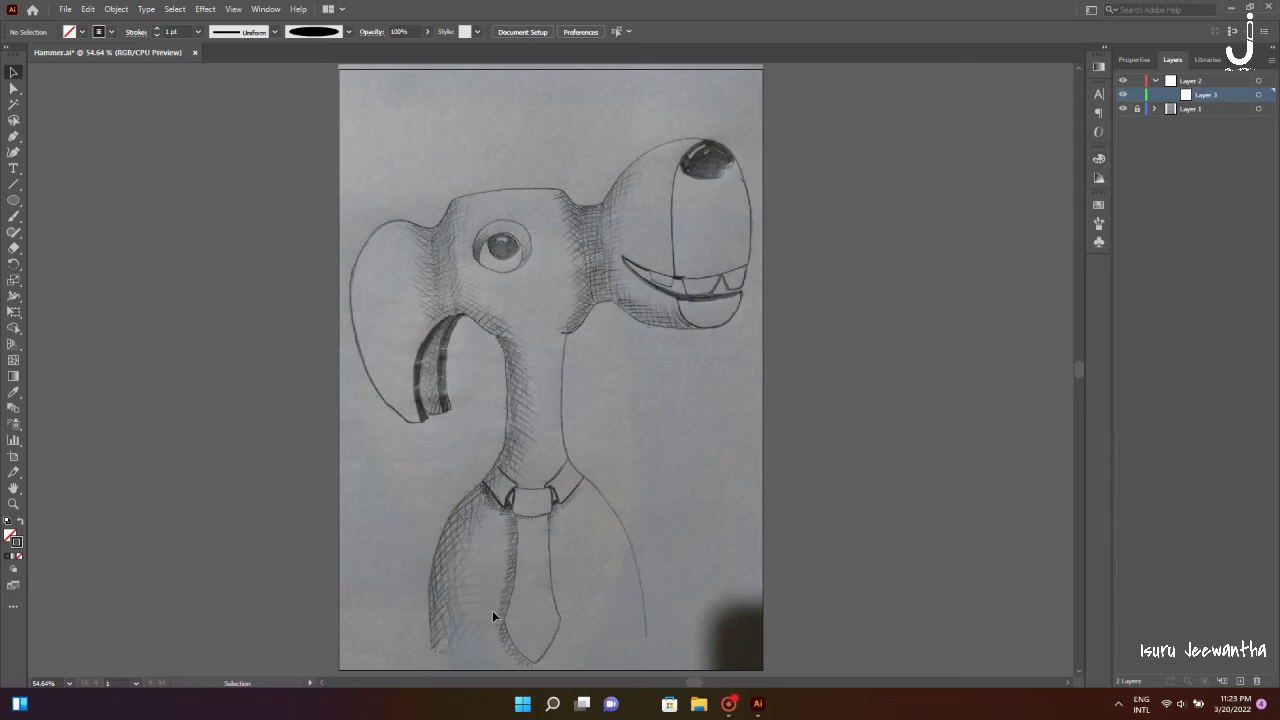
- Start the Curvature path at the lower left body and trace up the shoulder
{"action": "left_click", "coordinate": [432, 673]}
{"action": "left_click", "coordinate": [430, 646]}
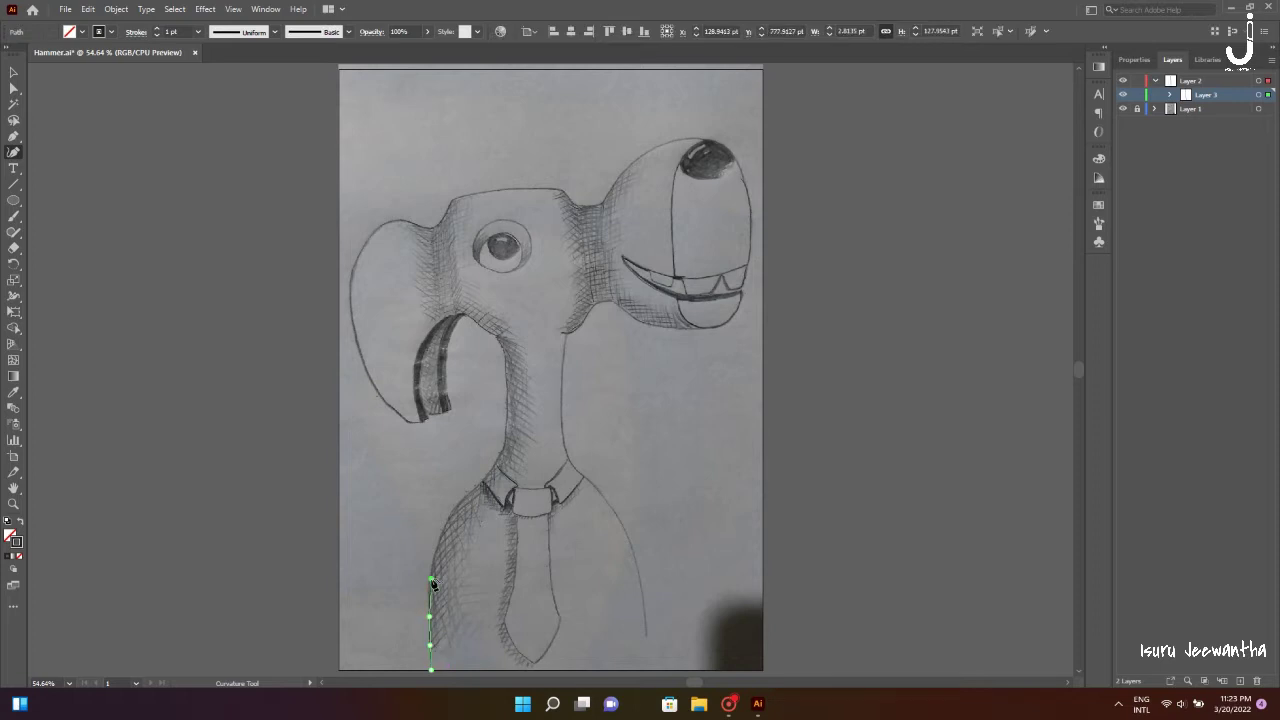
{"action": "key", "text": "ctrl+equal"}
{"action": "key", "text": "ctrl+equal"}
{"action": "key", "text": "ctrl+equal"}
{"action": "scroll", "coordinate": [490, 450], "scroll_direction": "up", "scroll_amount": 4}
{"action": "left_click", "coordinate": [585, 355]}
{"action": "left_click", "coordinate": [655, 257]}
{"action": "left_click", "coordinate": [700, 214]}
{"action": "scroll", "coordinate": [748, 140], "scroll_direction": "up", "scroll_amount": 5}
- Continue the path up the left side of the neck
{"action": "left_click", "coordinate": [747, 507]}
{"action": "left_click", "coordinate": [760, 435]}
{"action": "left_click", "coordinate": [760, 308]}
{"action": "left_click", "coordinate": [757, 250]}
{"action": "left_click", "coordinate": [748, 215]}
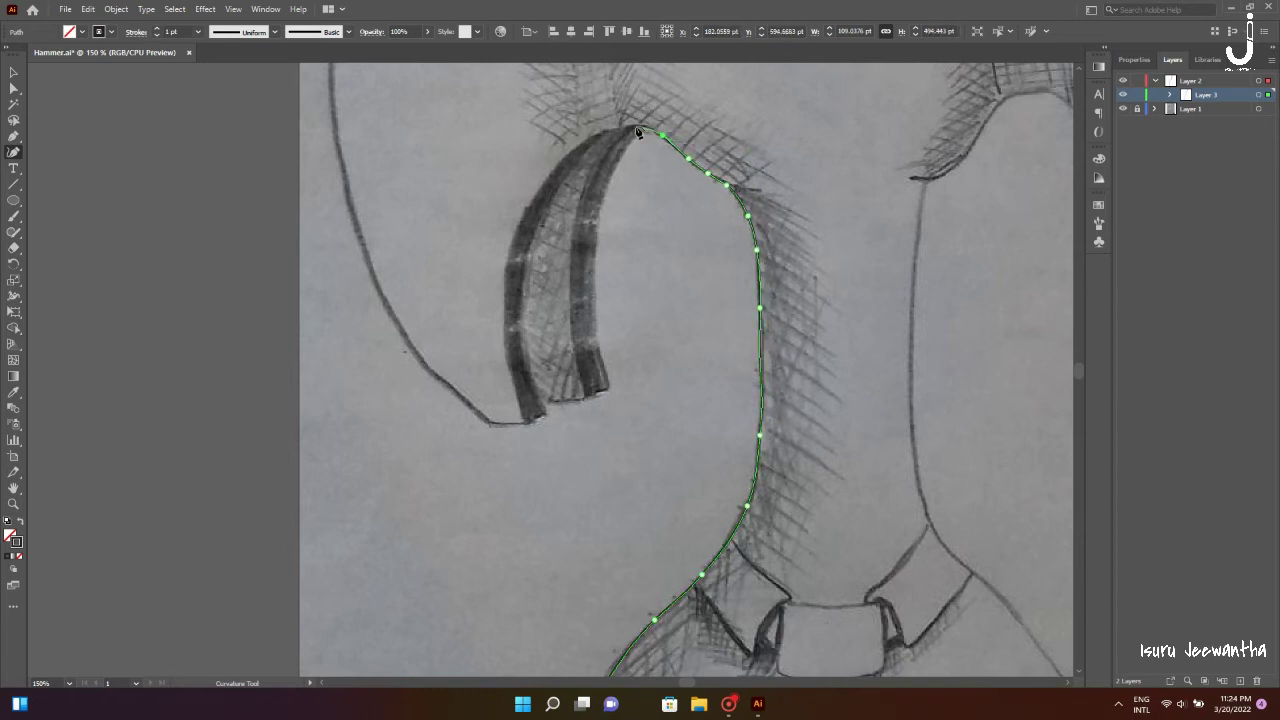
- Trace from the neck-head joint down the claw's inner edge to its lower corner
{"action": "left_click", "coordinate": [594, 145]}
{"action": "left_click", "coordinate": [576, 160]}
{"action": "left_click", "coordinate": [538, 231]}
{"action": "left_click", "coordinate": [523, 291]}
{"action": "left_click", "coordinate": [526, 356]}
{"action": "left_click", "coordinate": [545, 412]}
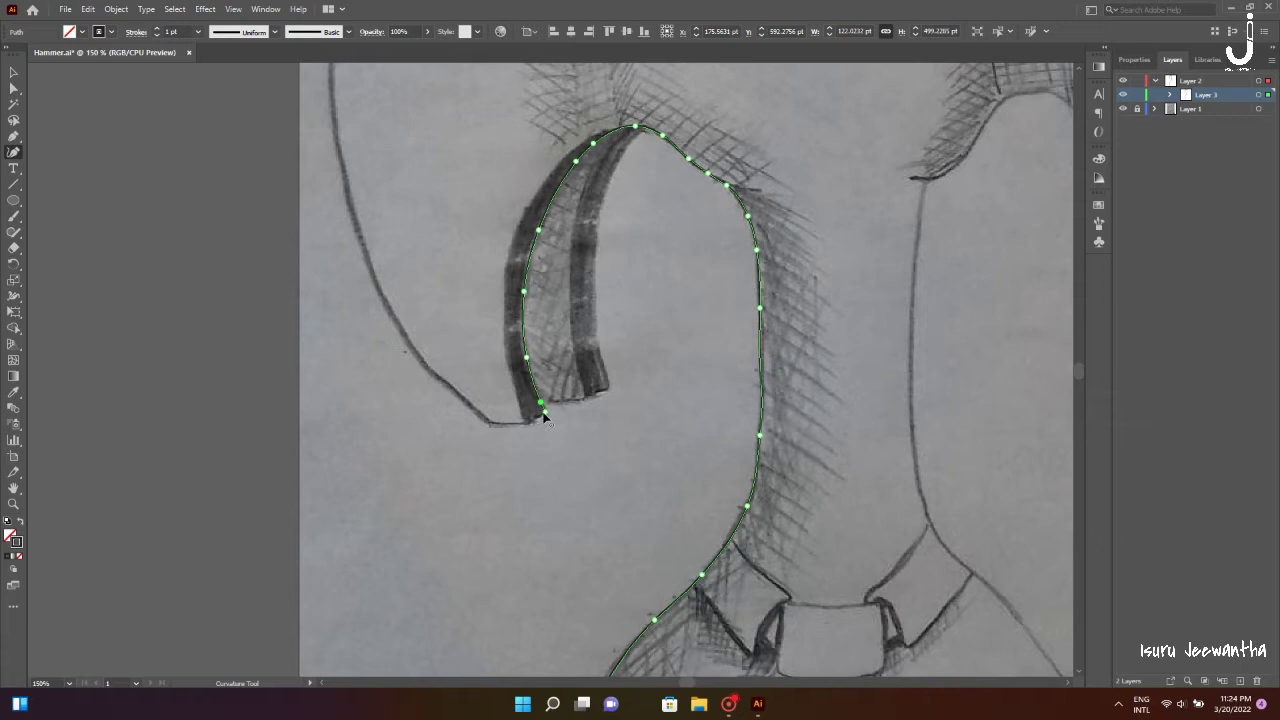
{"action": "left_click", "coordinate": [534, 422]}
- Round the claw's tip, then follow its bottom edge onto the head's left outline
{"action": "scroll", "coordinate": [540, 400], "scroll_direction": "up", "scroll_amount": 2}
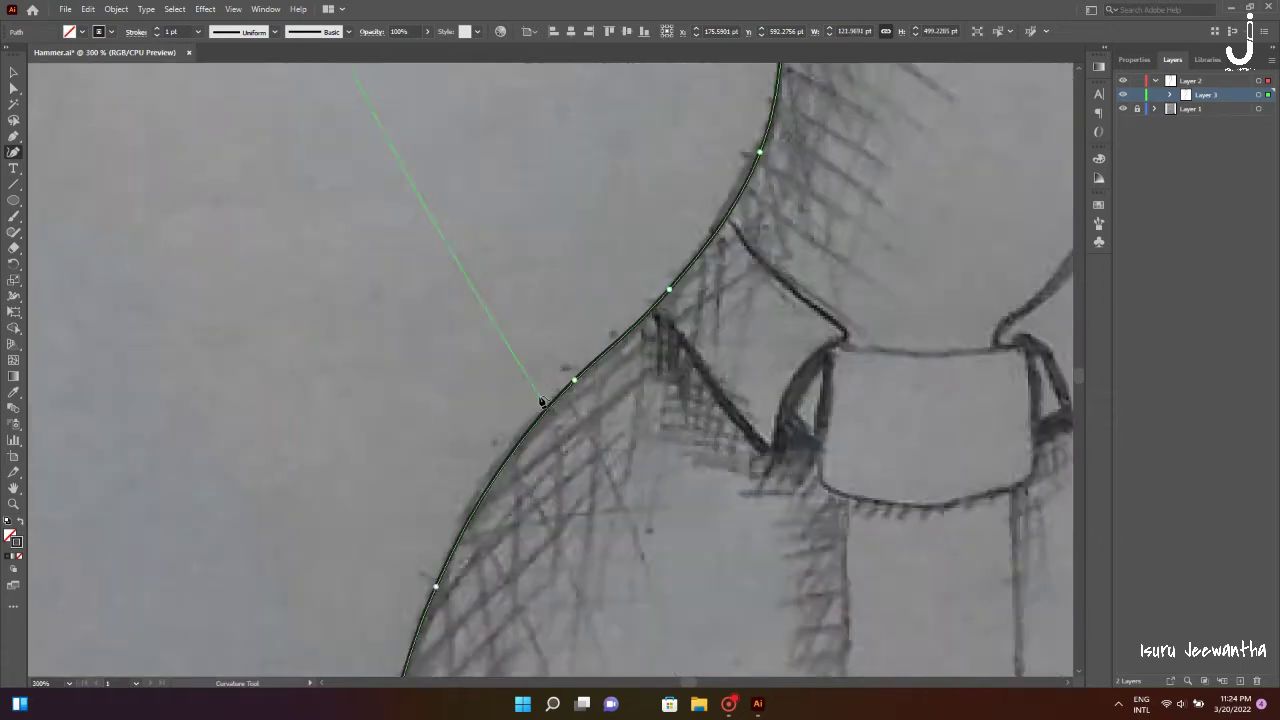
{"action": "left_click", "coordinate": [579, 595]}
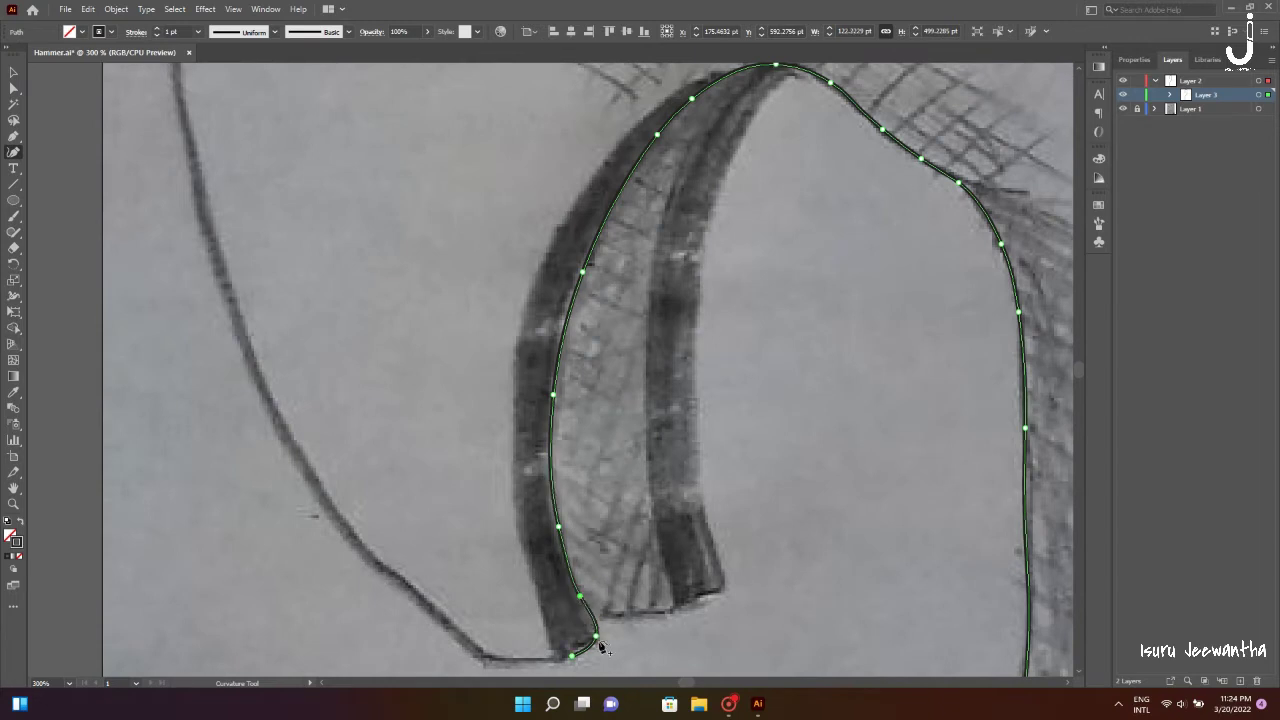
{"action": "left_click", "coordinate": [595, 633]}
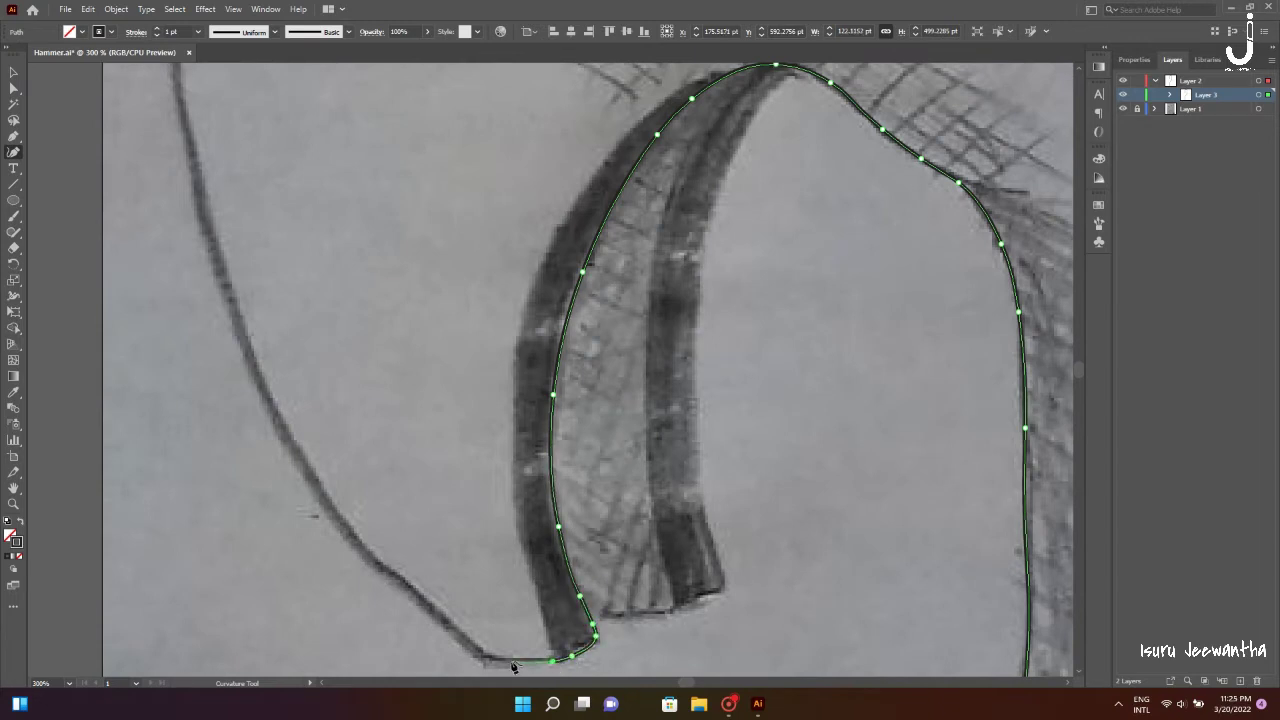
{"action": "left_click", "coordinate": [352, 539]}
{"action": "scroll", "coordinate": [354, 543], "scroll_direction": "down", "scroll_amount": 5}
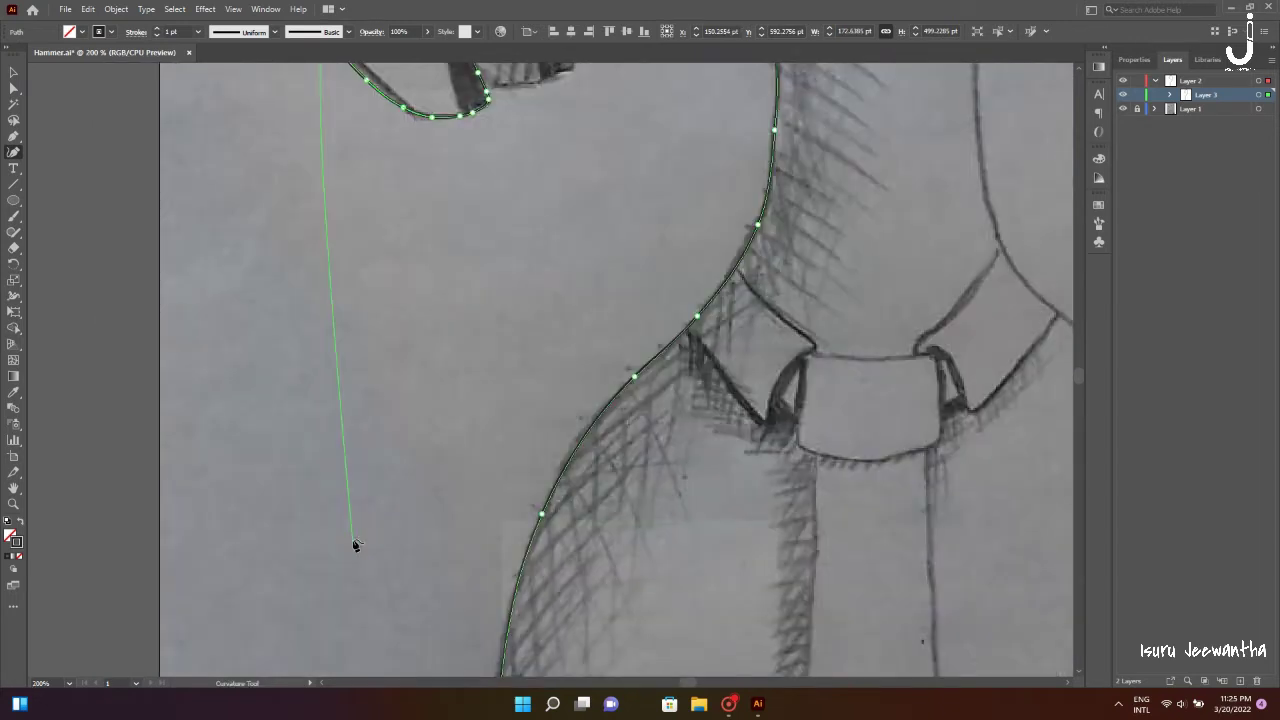
{"action": "scroll", "coordinate": [355, 545], "scroll_direction": "up", "scroll_amount": 3}
{"action": "scroll", "coordinate": [355, 545], "scroll_direction": "down", "scroll_amount": 1}
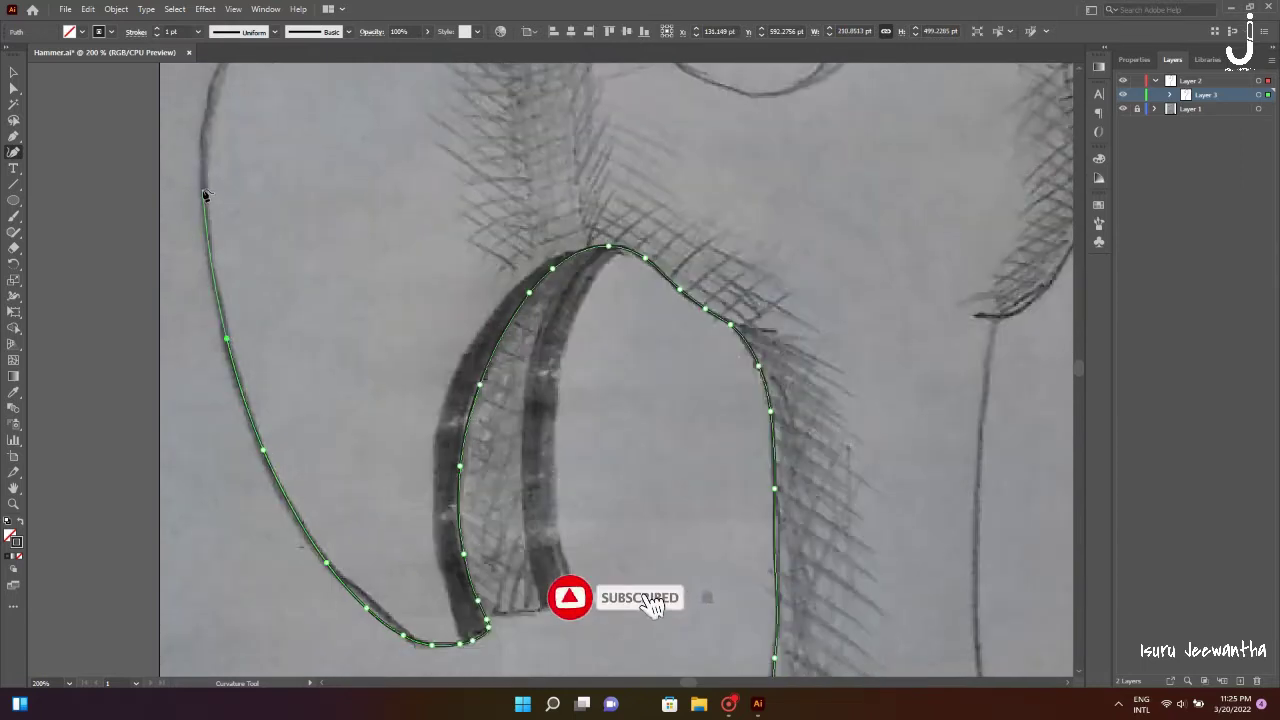
{"action": "left_click", "coordinate": [203, 196]}
{"action": "scroll", "coordinate": [228, 433], "scroll_direction": "up", "scroll_amount": 4}
- Trace up the head's left outline, over the claw top and up the step
{"action": "left_click", "coordinate": [214, 428]}
{"action": "left_click", "coordinate": [248, 358]}
{"action": "left_click", "coordinate": [281, 307]}
{"action": "left_click", "coordinate": [328, 268]}
{"action": "left_click", "coordinate": [378, 255]}
{"action": "left_click", "coordinate": [433, 266]}
{"action": "left_click", "coordinate": [489, 283]}
{"action": "left_click", "coordinate": [549, 238]}
{"action": "left_click", "coordinate": [569, 191]}
{"action": "left_click", "coordinate": [587, 175]}
- Extend the top outline rightward, smooth the corner, and trace the dip toward the hammer end
{"action": "left_click", "coordinate": [783, 141]}
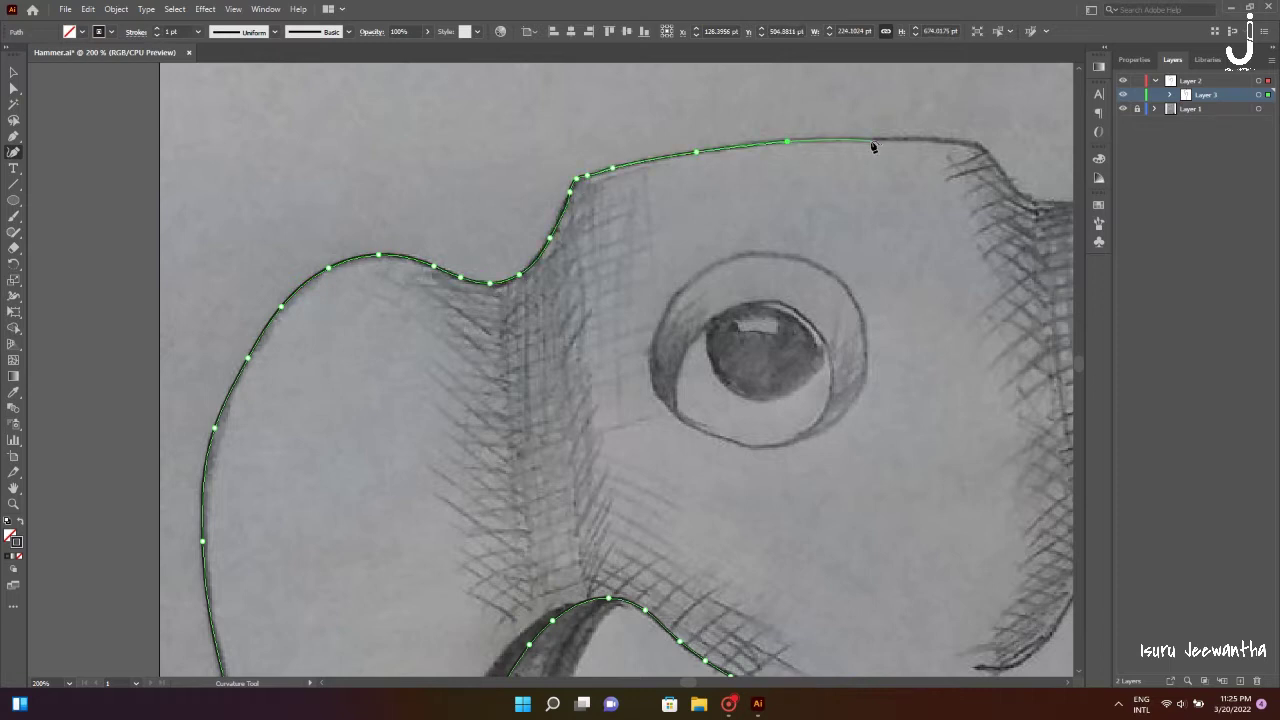
{"action": "left_click", "coordinate": [866, 140]}
{"action": "scroll", "coordinate": [866, 140], "scroll_direction": "right", "scroll_amount": 5}
{"action": "left_click", "coordinate": [668, 142]}
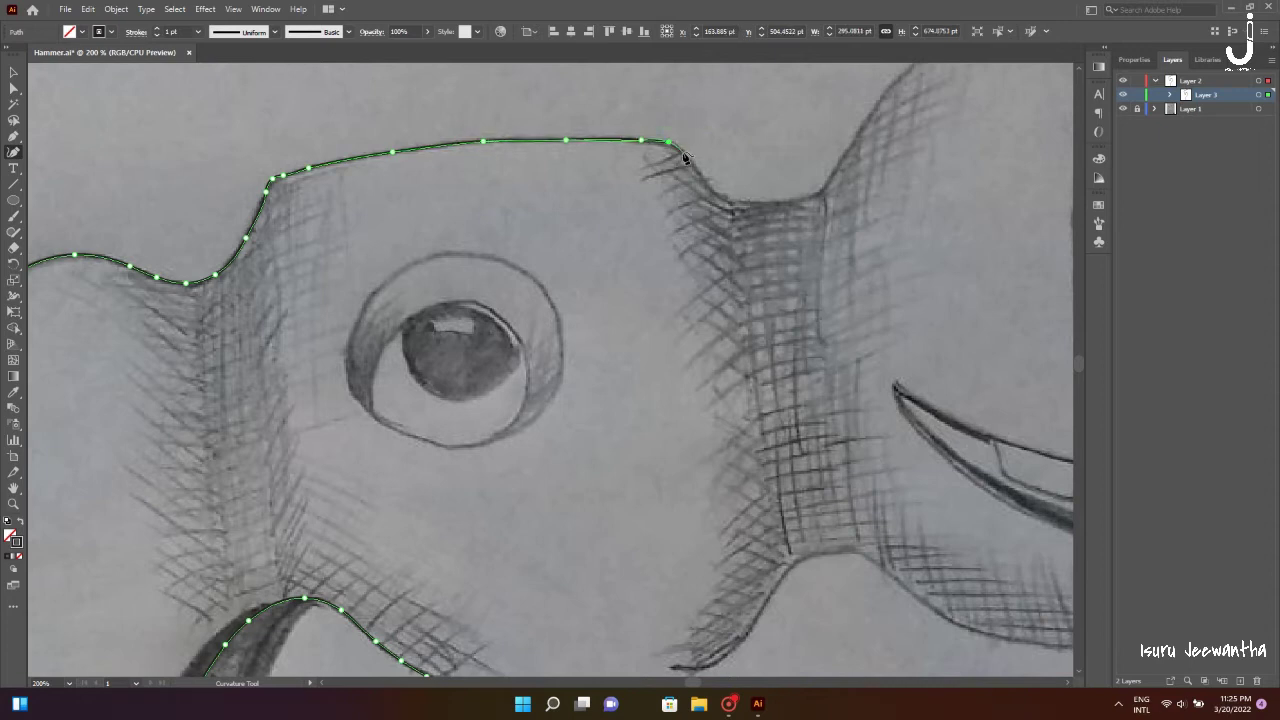
{"action": "left_click_drag", "start_coordinate": [668, 142], "coordinate": [662, 144]}
{"action": "left_click", "coordinate": [787, 201]}
{"action": "left_click", "coordinate": [820, 192]}
{"action": "left_click", "coordinate": [830, 178]}
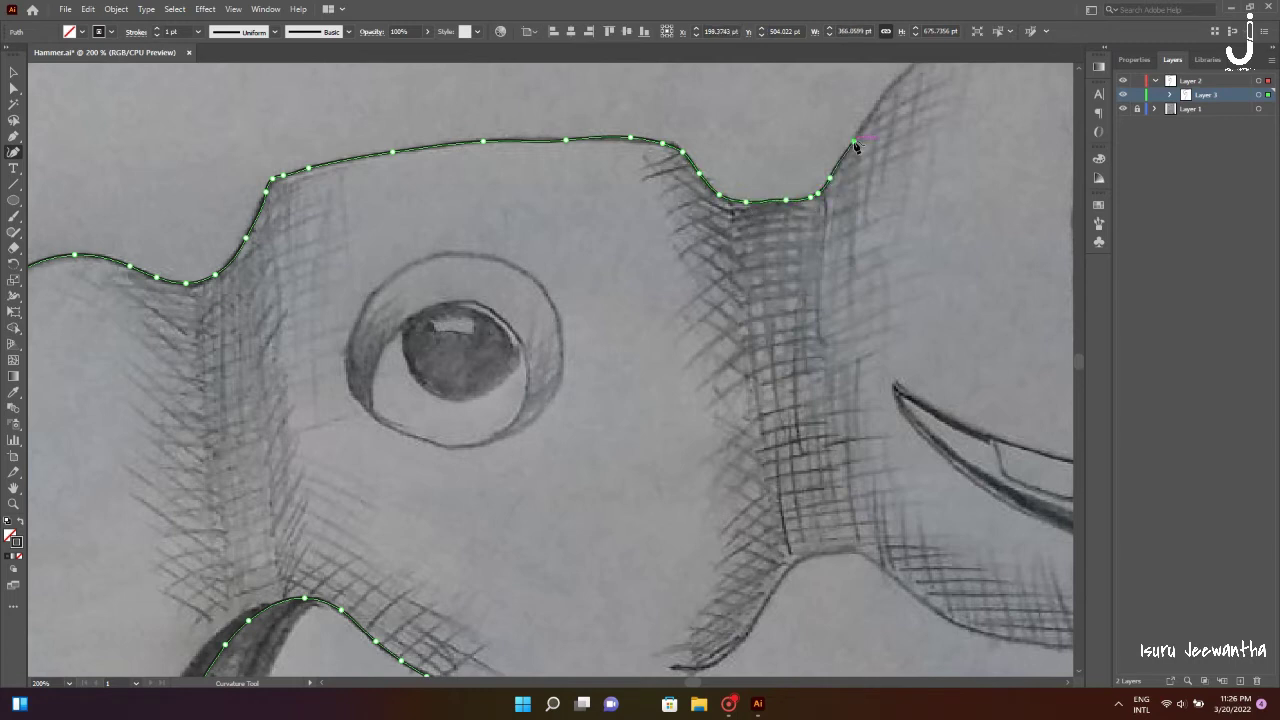
{"action": "scroll", "coordinate": [855, 147], "scroll_direction": "right", "scroll_amount": 5}
{"action": "scroll", "coordinate": [855, 147], "scroll_direction": "up", "scroll_amount": 2}
- Carry the head outline to the hammer face and curve around its top
{"action": "left_click", "coordinate": [447, 271]}
{"action": "left_click", "coordinate": [495, 229]}
{"action": "left_click", "coordinate": [555, 187]}
{"action": "left_click", "coordinate": [648, 153]}
{"action": "left_click", "coordinate": [754, 151]}
{"action": "left_click", "coordinate": [777, 152]}
{"action": "left_click", "coordinate": [830, 178]}
{"action": "left_click", "coordinate": [870, 236]}
- Trace down the hammer face's right side and along the mouth's upper edge
{"action": "left_click", "coordinate": [896, 312]}
{"action": "scroll", "coordinate": [897, 317], "scroll_direction": "down", "scroll_amount": 3}
{"action": "left_click", "coordinate": [907, 244]}
{"action": "left_click", "coordinate": [916, 318]}
{"action": "left_click", "coordinate": [914, 420]}
{"action": "left_click", "coordinate": [909, 472]}
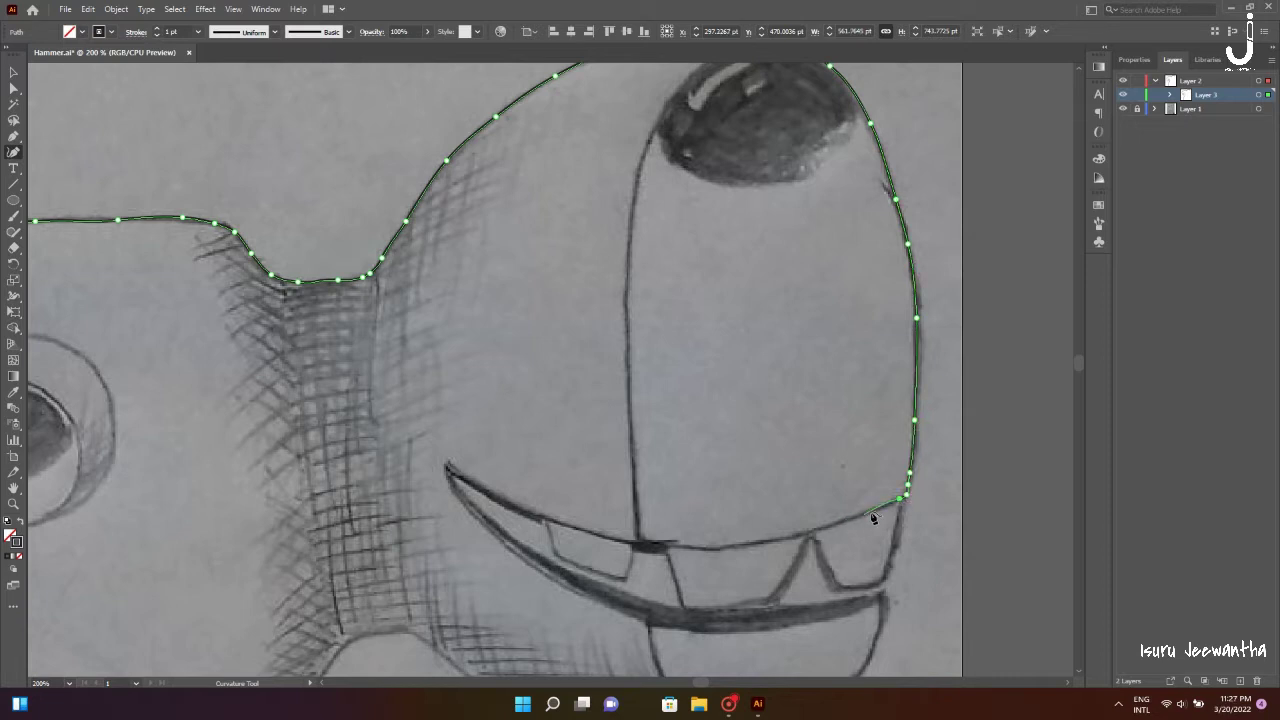
{"action": "left_click", "coordinate": [791, 538]}
{"action": "left_click", "coordinate": [703, 548]}
{"action": "scroll", "coordinate": [878, 512], "scroll_direction": "up", "scroll_amount": 5, "text": "alt"}
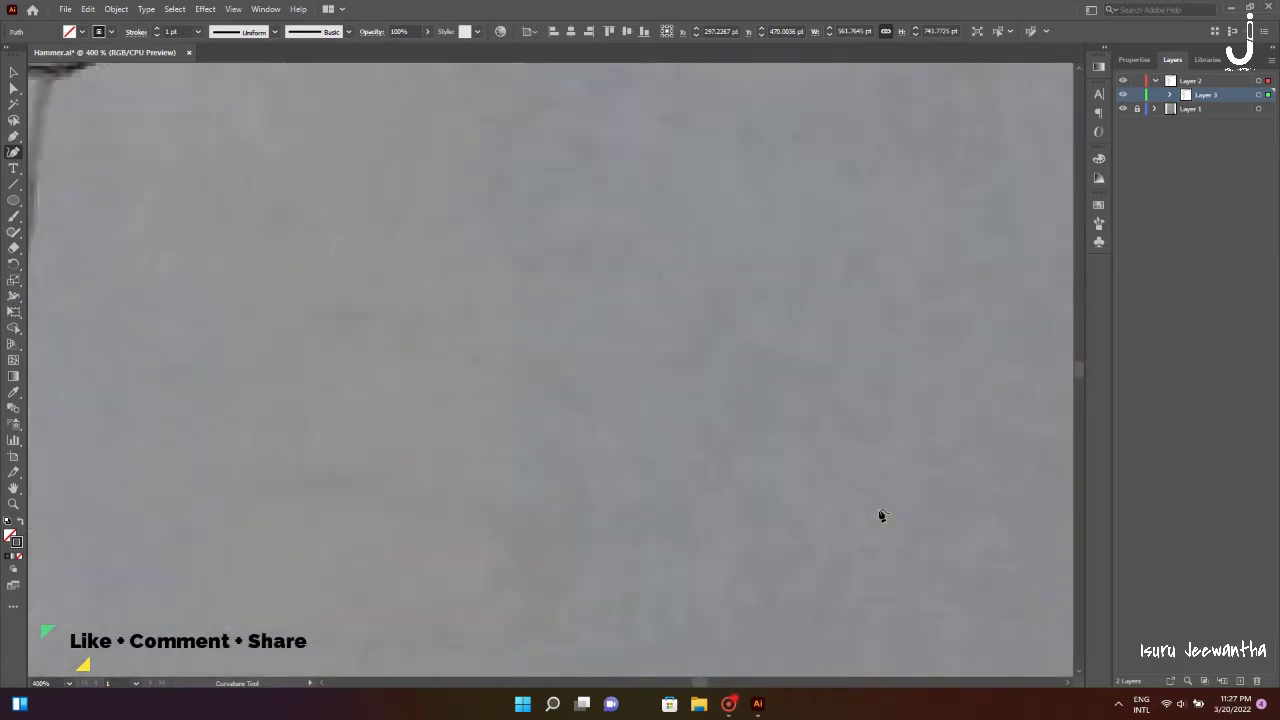
- Trace the inner curve of the lower lip and along it to the right
{"action": "scroll", "coordinate": [878, 512], "scroll_direction": "down", "scroll_amount": 3, "text": "alt"}
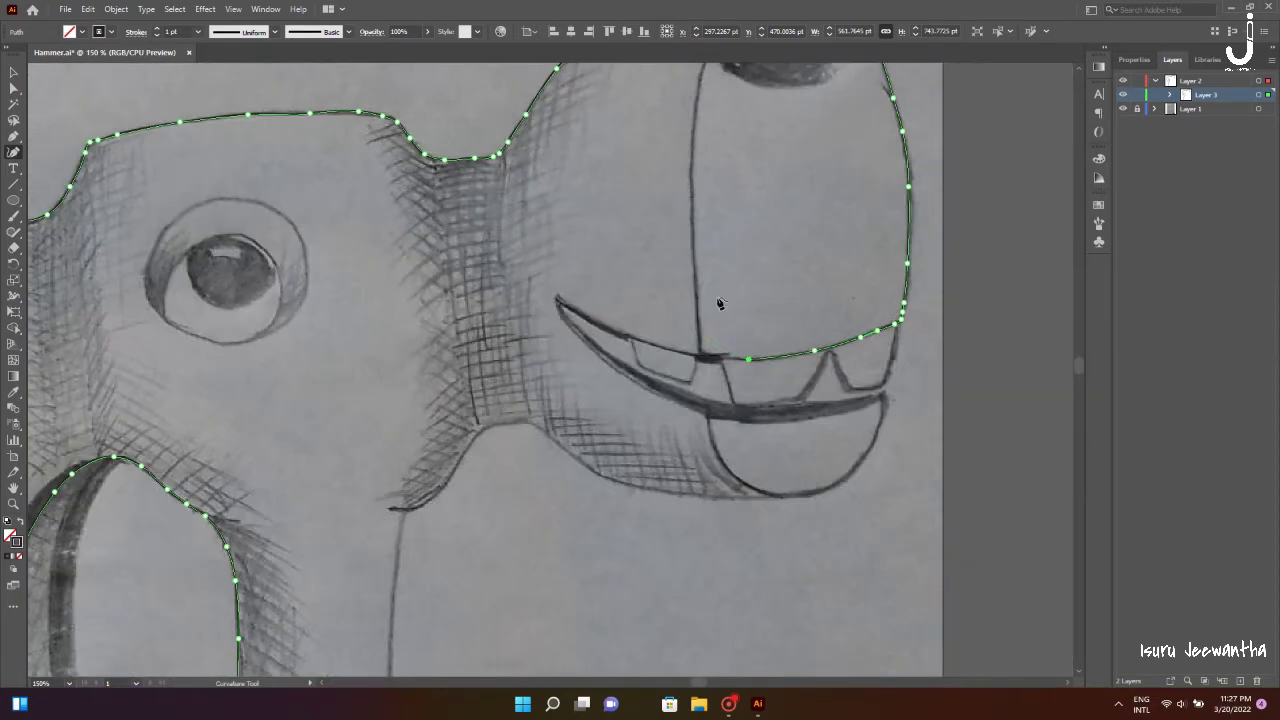
{"action": "left_click", "coordinate": [564, 315]}
{"action": "left_click", "coordinate": [605, 357]}
{"action": "left_click", "coordinate": [705, 402]}
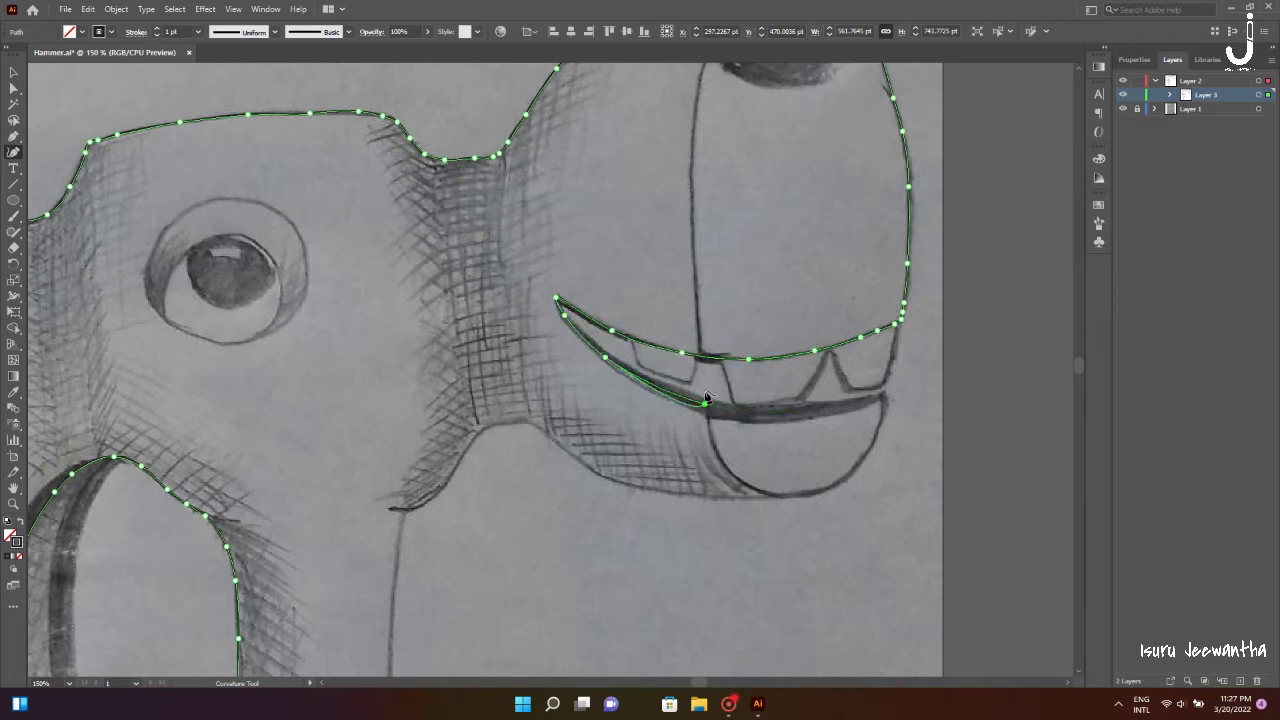
{"action": "left_click", "coordinate": [762, 411]}
{"action": "left_click", "coordinate": [809, 410]}
{"action": "left_click", "coordinate": [856, 403]}
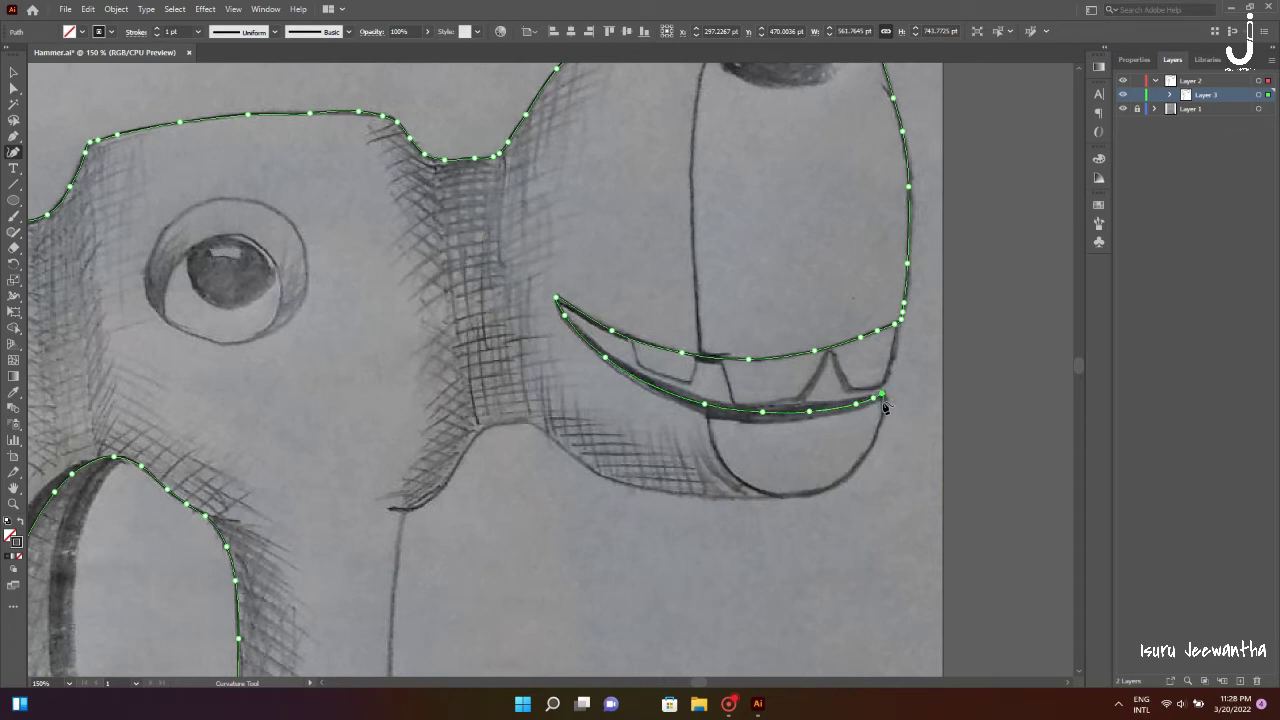
- Follow the chin curve and trace down the neck's right side to the collar
{"action": "left_click", "coordinate": [754, 498]}
{"action": "left_click", "coordinate": [622, 485]}
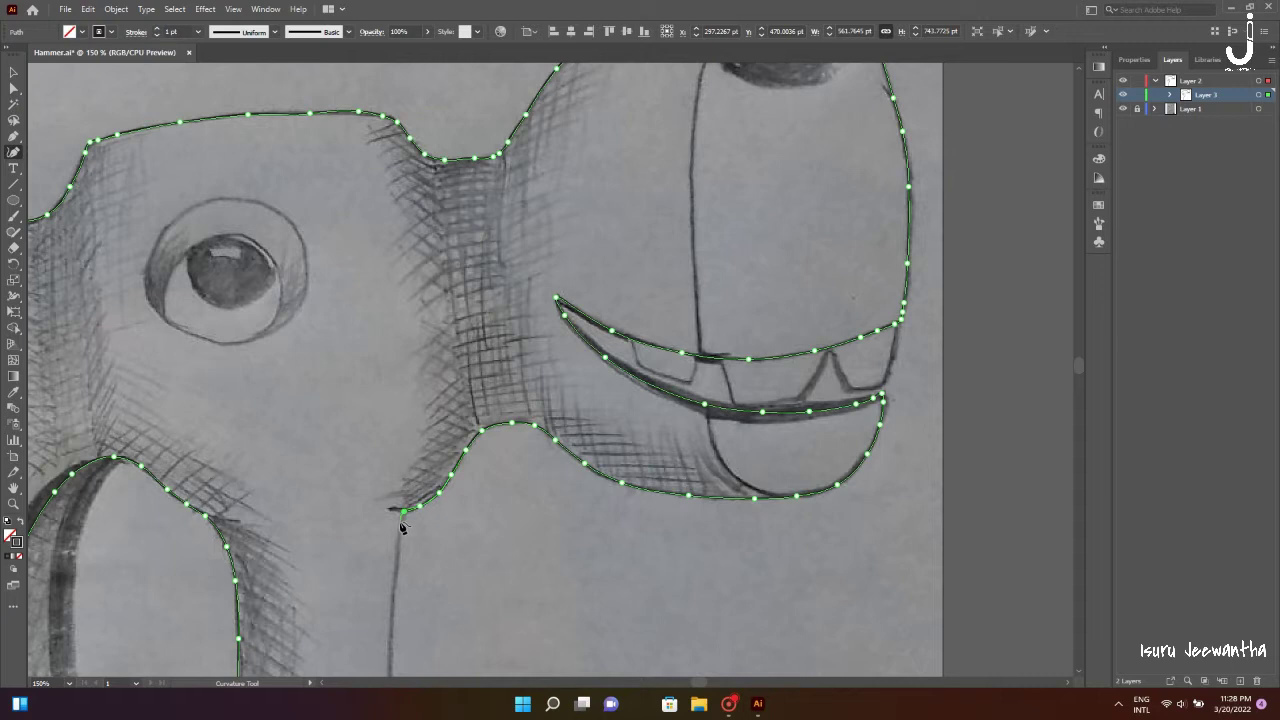
{"action": "scroll", "coordinate": [396, 578], "scroll_direction": "down", "scroll_amount": 5}
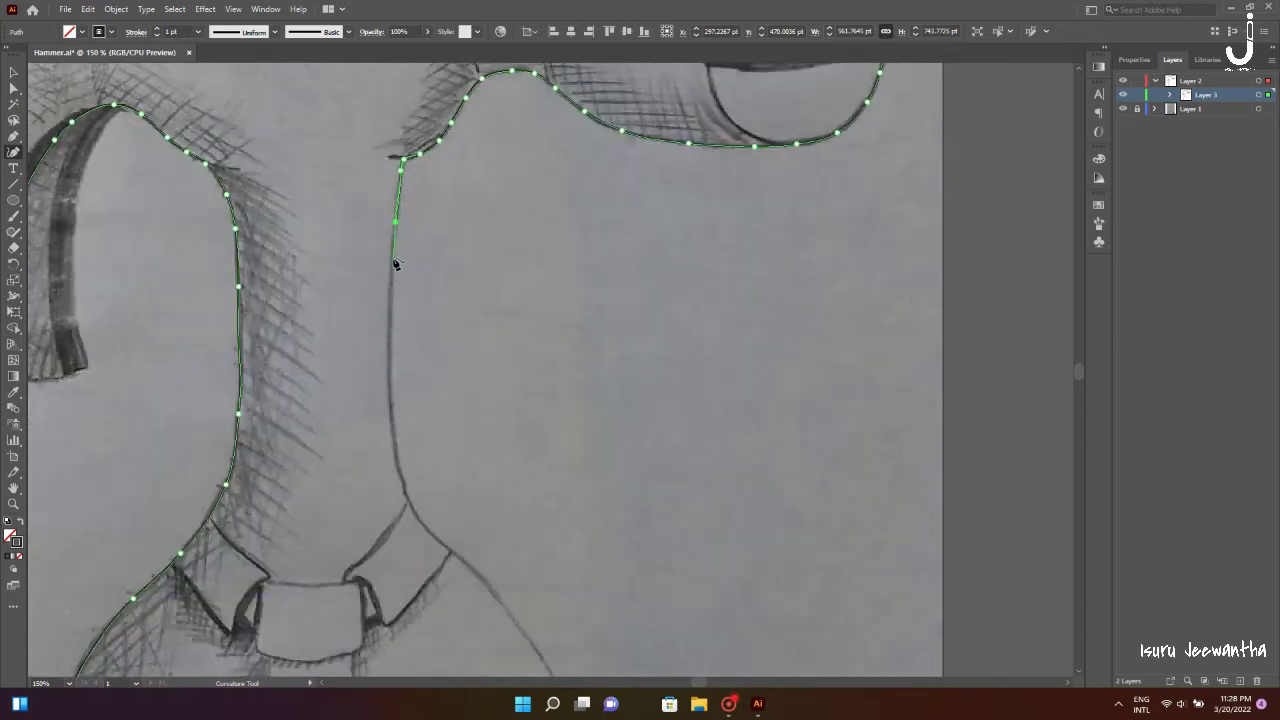
{"action": "left_click", "coordinate": [389, 342]}
{"action": "left_click", "coordinate": [392, 418]}
{"action": "left_click", "coordinate": [402, 480]}
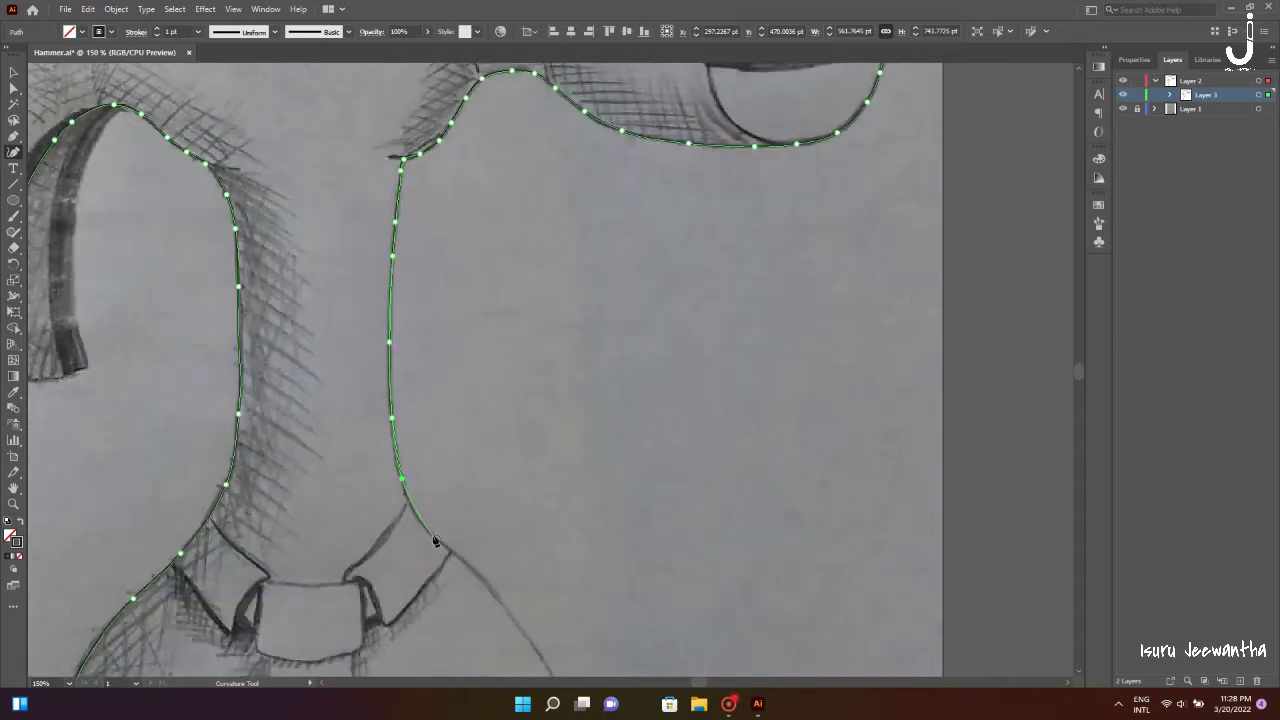
{"action": "left_click", "coordinate": [441, 542]}
- Trace the body's right edge down to the page bottom
{"action": "scroll", "coordinate": [520, 628], "scroll_direction": "down", "scroll_amount": 5}
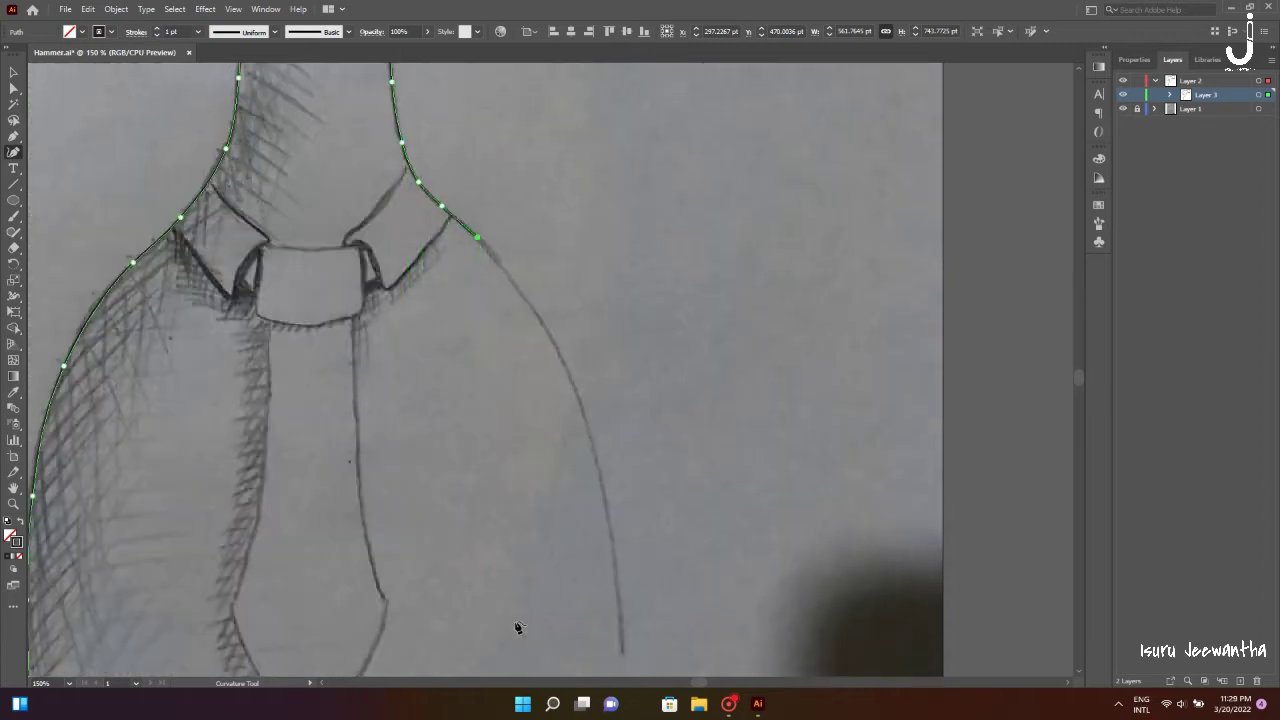
{"action": "left_click", "coordinate": [546, 328]}
{"action": "left_click", "coordinate": [583, 410]}
{"action": "left_click", "coordinate": [608, 513]}
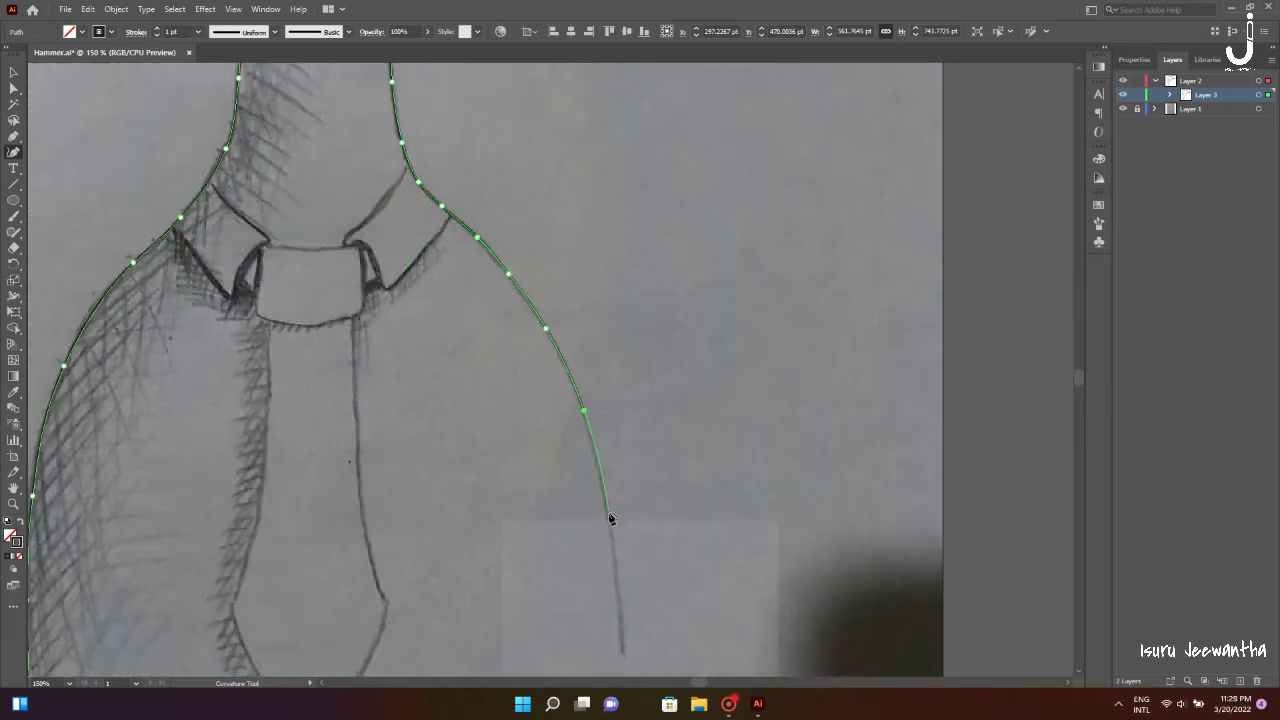
{"action": "scroll", "coordinate": [609, 517], "scroll_direction": "down", "scroll_amount": 3}
{"action": "left_click", "coordinate": [620, 400]}
{"action": "left_click", "coordinate": [625, 470]}
{"action": "left_click", "coordinate": [626, 522]}
- Try 6 and 10 pt outline strokes, then set 8 pt and view at 100%
{"action": "key", "text": "v"}
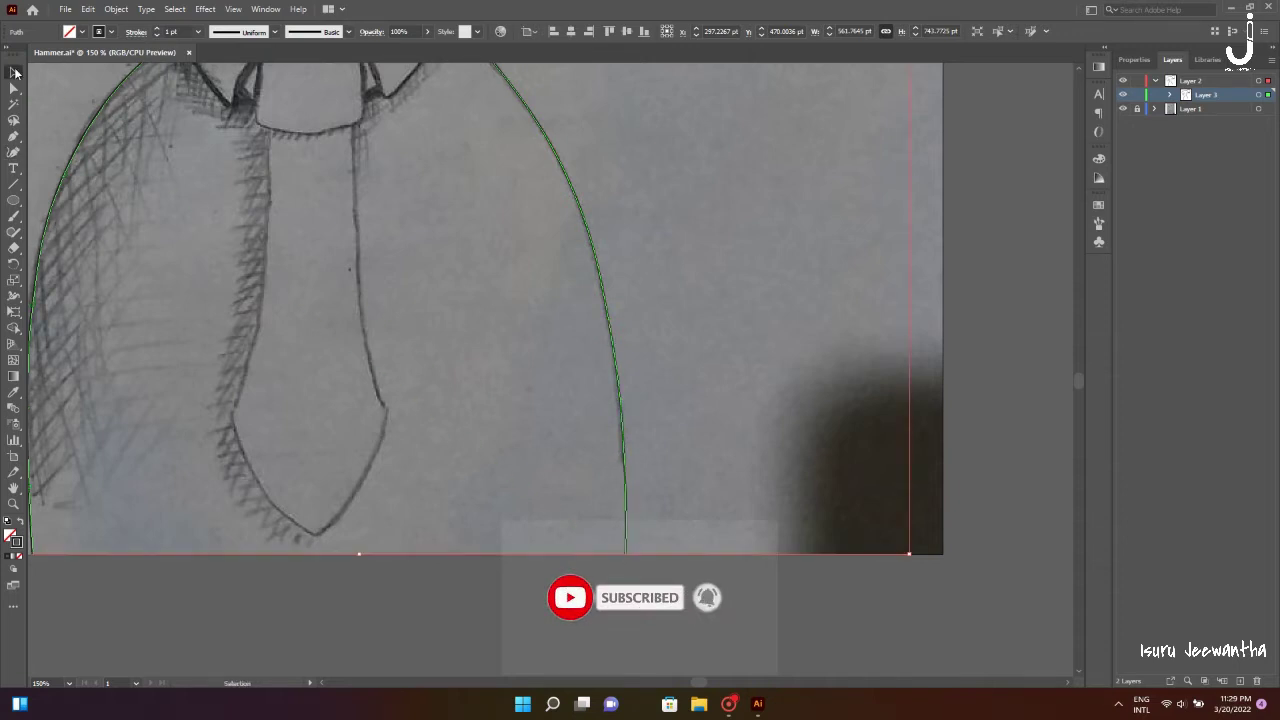
{"action": "key", "text": "ctrl+0"}
{"action": "left_click", "coordinate": [157, 30]}
{"action": "left_click", "coordinate": [157, 30]}
{"action": "left_click", "coordinate": [873, 250]}
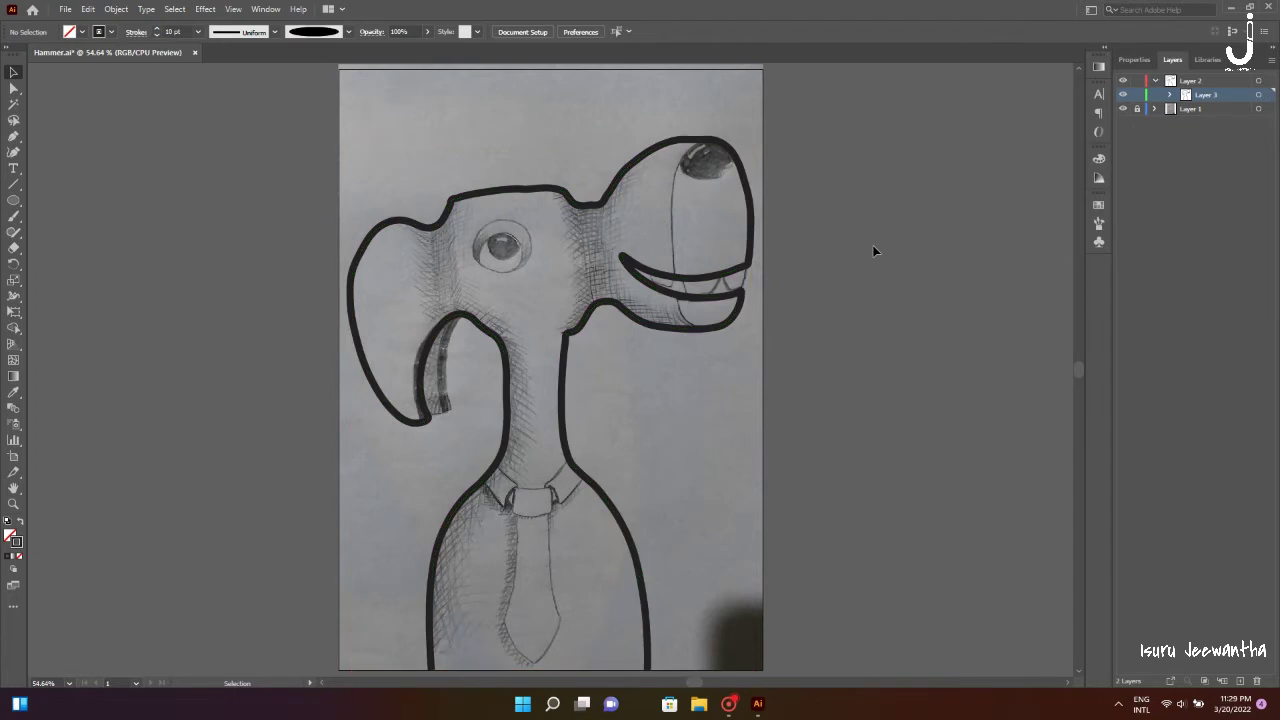
{"action": "key", "text": "ctrl+a"}
{"action": "left_click", "coordinate": [157, 35]}
{"action": "left_click", "coordinate": [157, 35]}
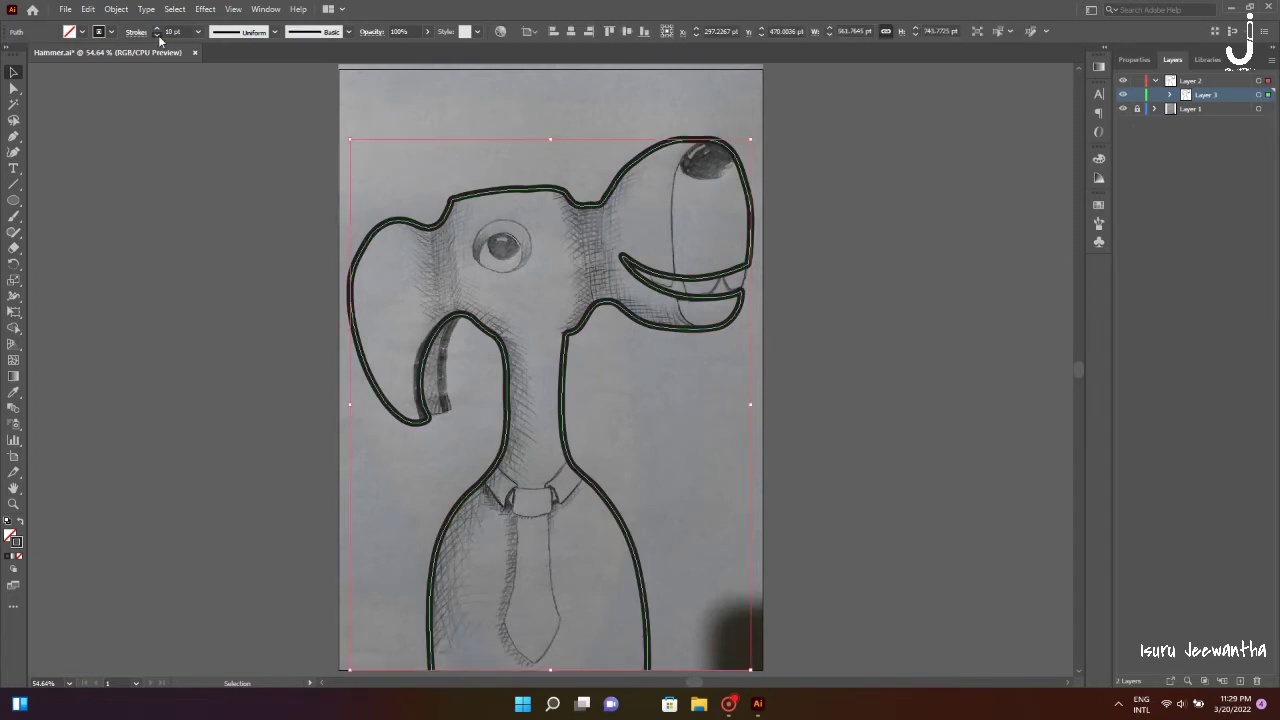
{"action": "left_click", "coordinate": [652, 414]}
{"action": "scroll", "coordinate": [708, 490], "scroll_direction": "up", "scroll_amount": 1}
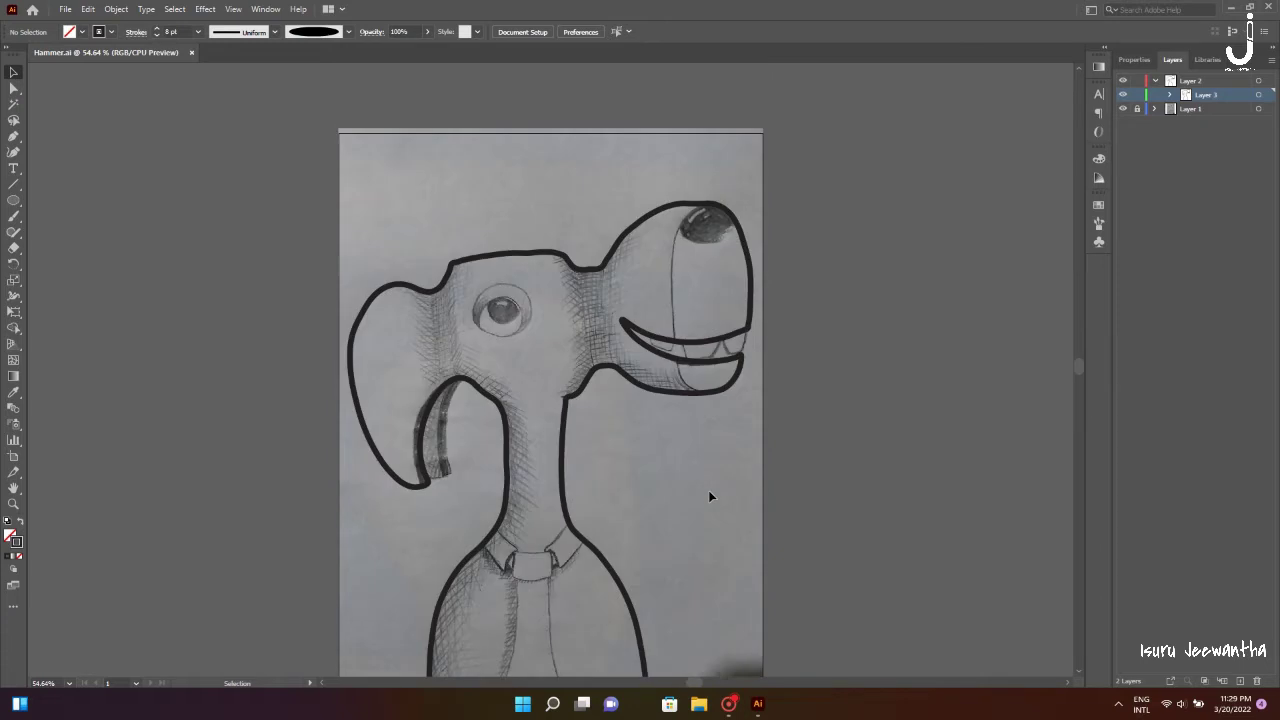
{"action": "key", "text": "ctrl+1"}
{"action": "scroll", "coordinate": [786, 233], "scroll_direction": "up", "scroll_amount": 2}
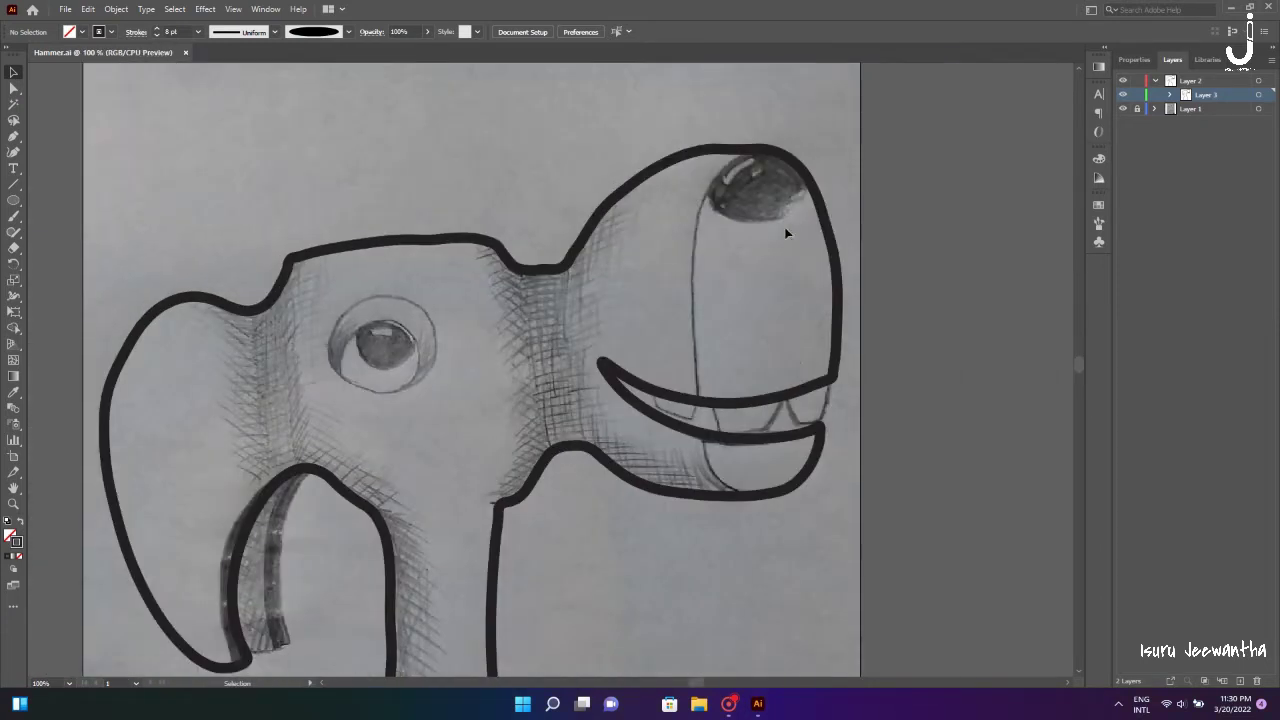
- Draw an ellipse around the eye, positioned and stretched to fit it
{"action": "left_click", "coordinate": [13, 201]}
{"action": "left_click_drag", "start_coordinate": [334, 296], "coordinate": [438, 396]}
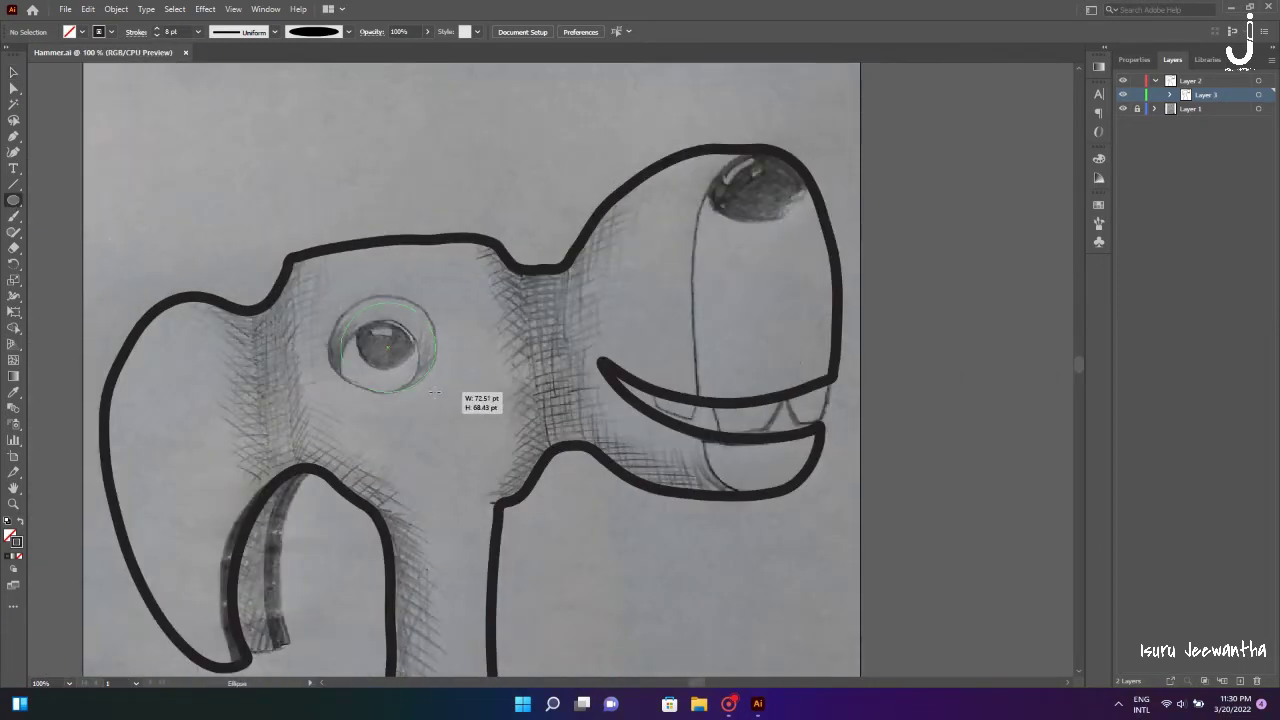
{"action": "left_click_drag", "start_coordinate": [383, 345], "coordinate": [392, 349]}
{"action": "left_click_drag", "start_coordinate": [385, 299], "coordinate": [385, 293]}
{"action": "left_click_drag", "start_coordinate": [381, 392], "coordinate": [381, 398]}
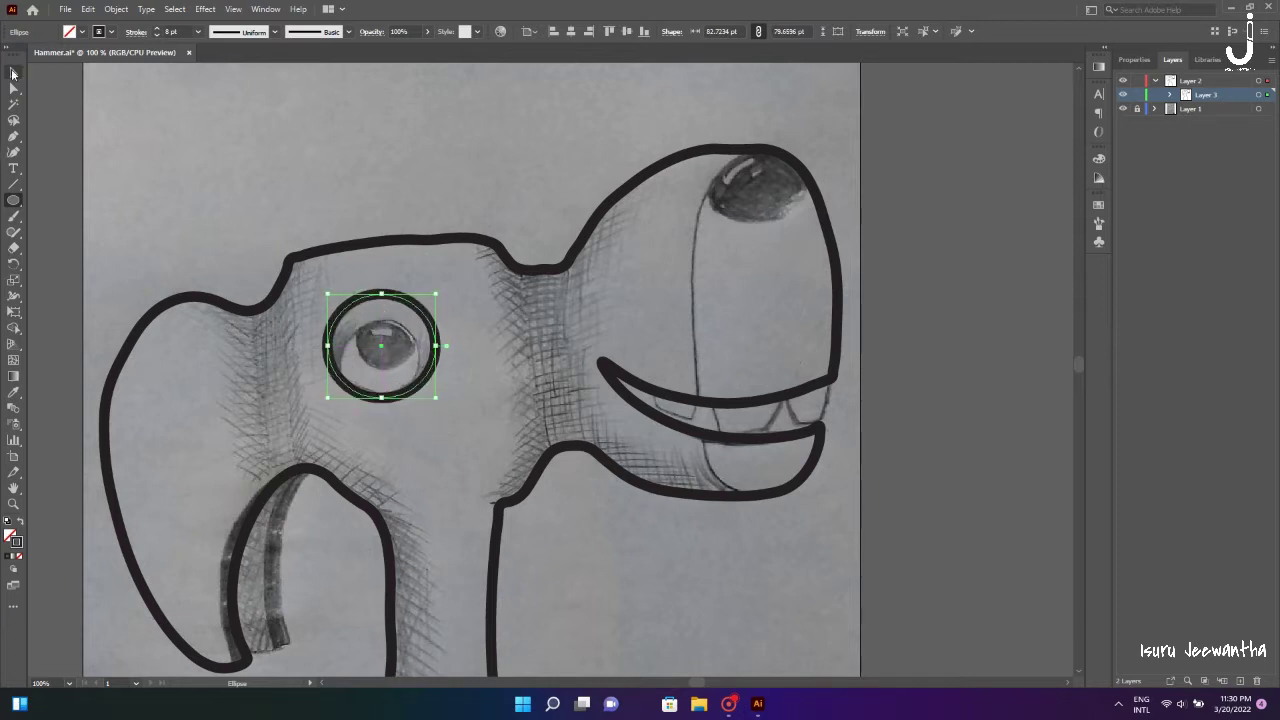
{"action": "left_click", "coordinate": [13, 73]}
{"action": "left_click", "coordinate": [443, 347]}
- Trace a closed Curvature ring around the iris and thin its stroke to 4 pt
{"action": "left_click", "coordinate": [13, 152]}
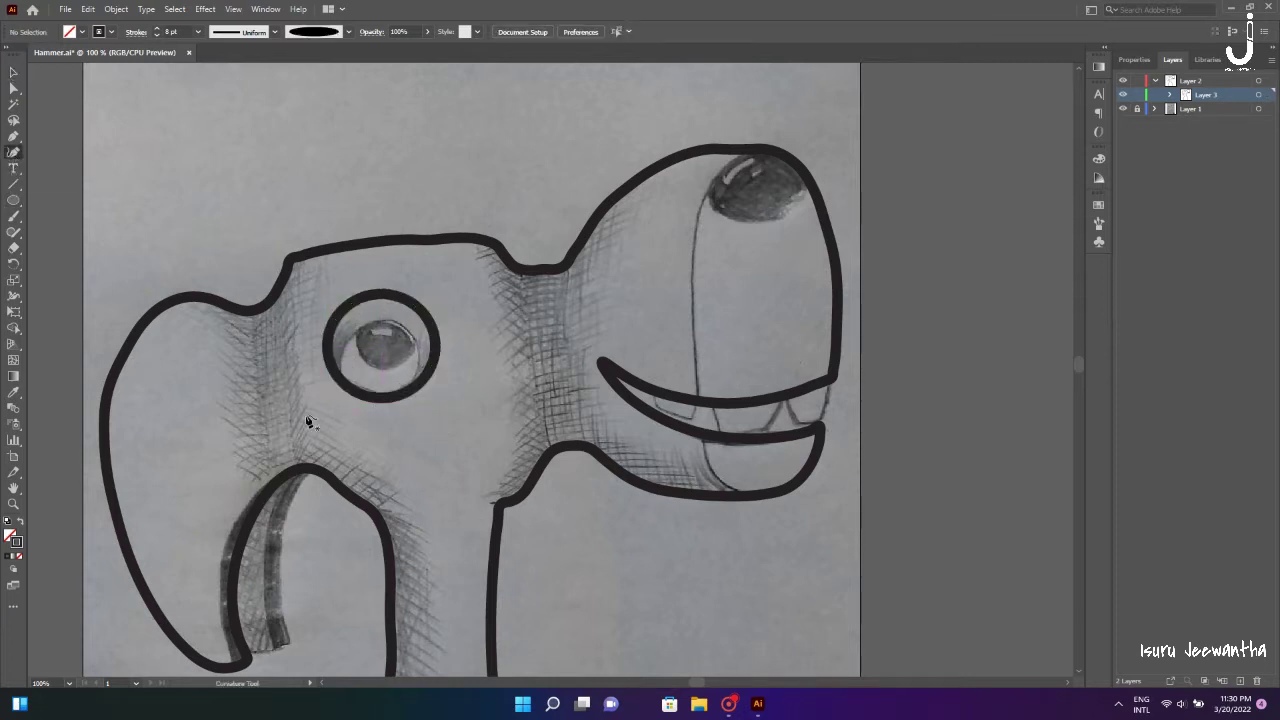
{"action": "left_click", "coordinate": [340, 378]}
{"action": "left_click", "coordinate": [346, 344]}
{"action": "left_click", "coordinate": [374, 326]}
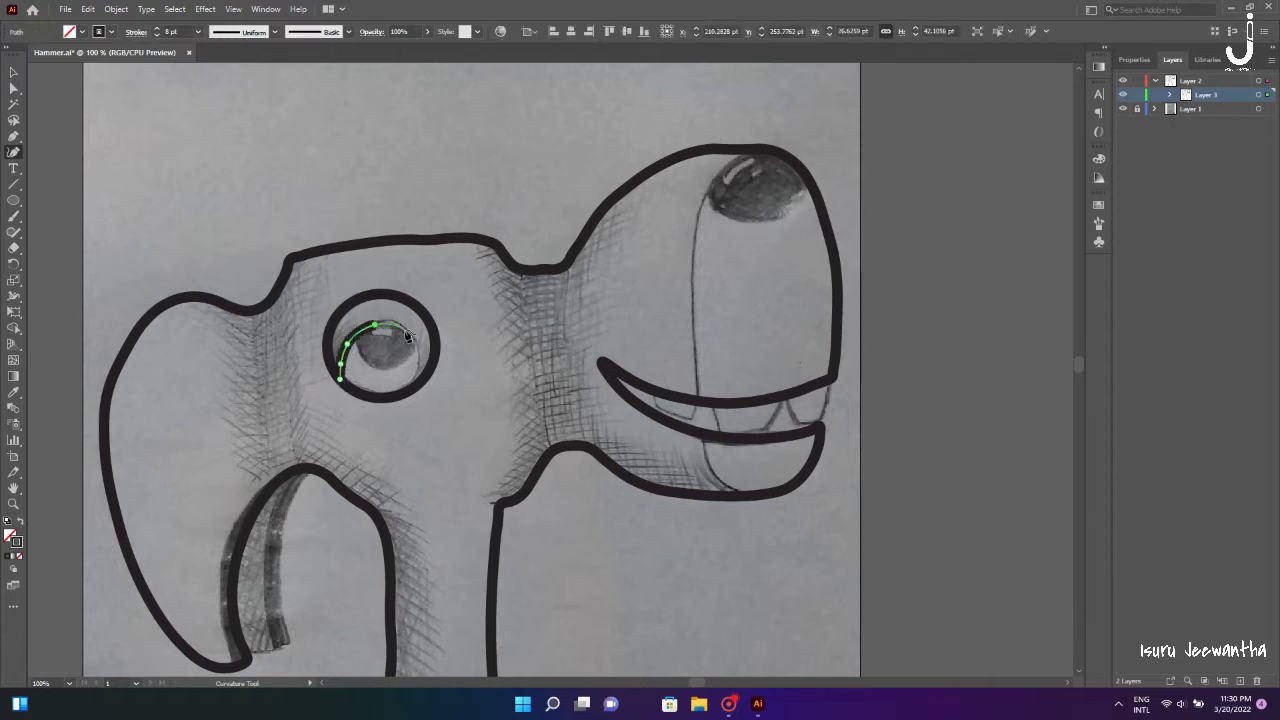
{"action": "left_click", "coordinate": [414, 372]}
{"action": "left_click", "coordinate": [398, 391]}
{"action": "left_click", "coordinate": [341, 378]}
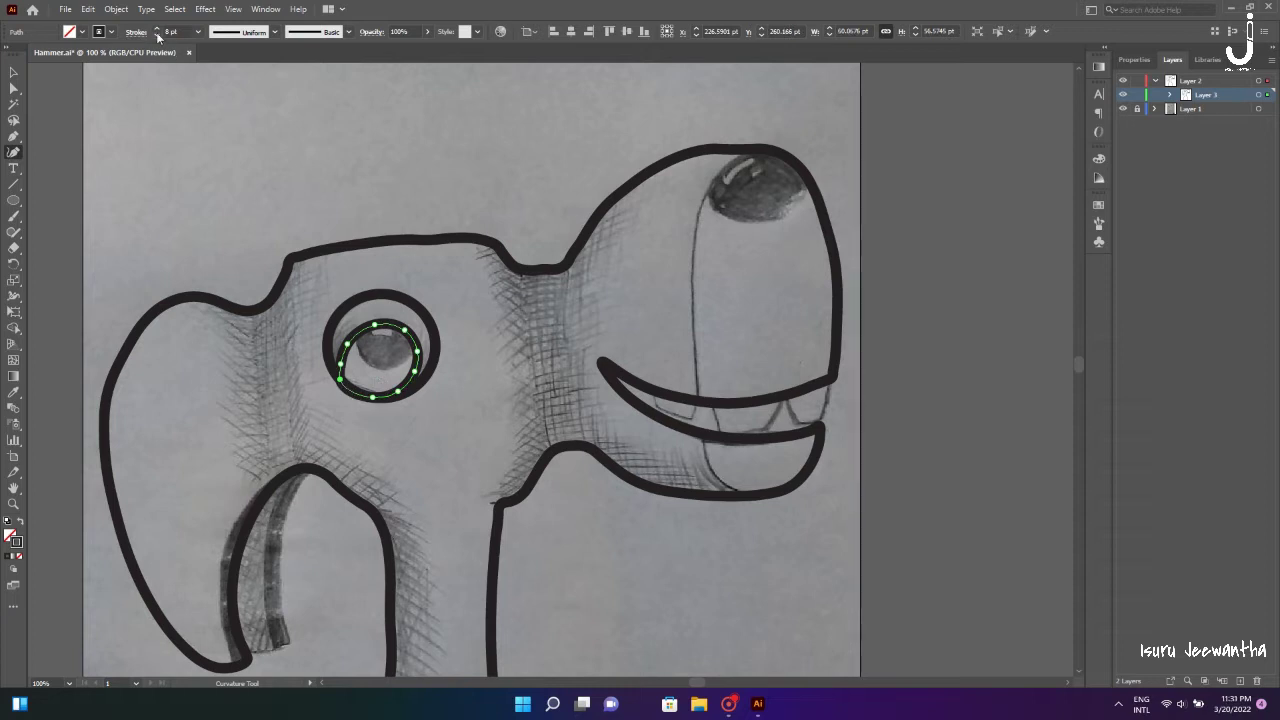
{"action": "left_click", "coordinate": [157, 35]}
{"action": "left_click", "coordinate": [13, 73]}
{"action": "left_click", "coordinate": [462, 464]}
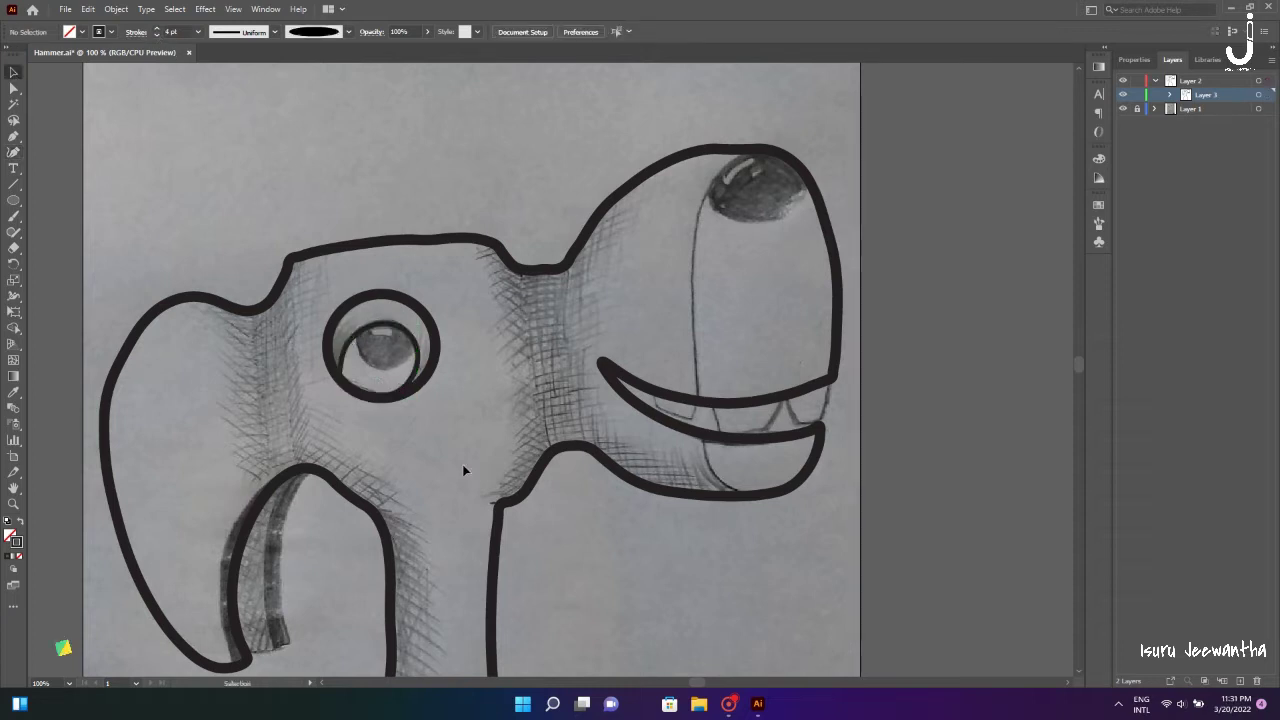
- Zoom in and trace the pupil's lower edge with the Curvature tool
{"action": "left_click", "coordinate": [13, 154]}
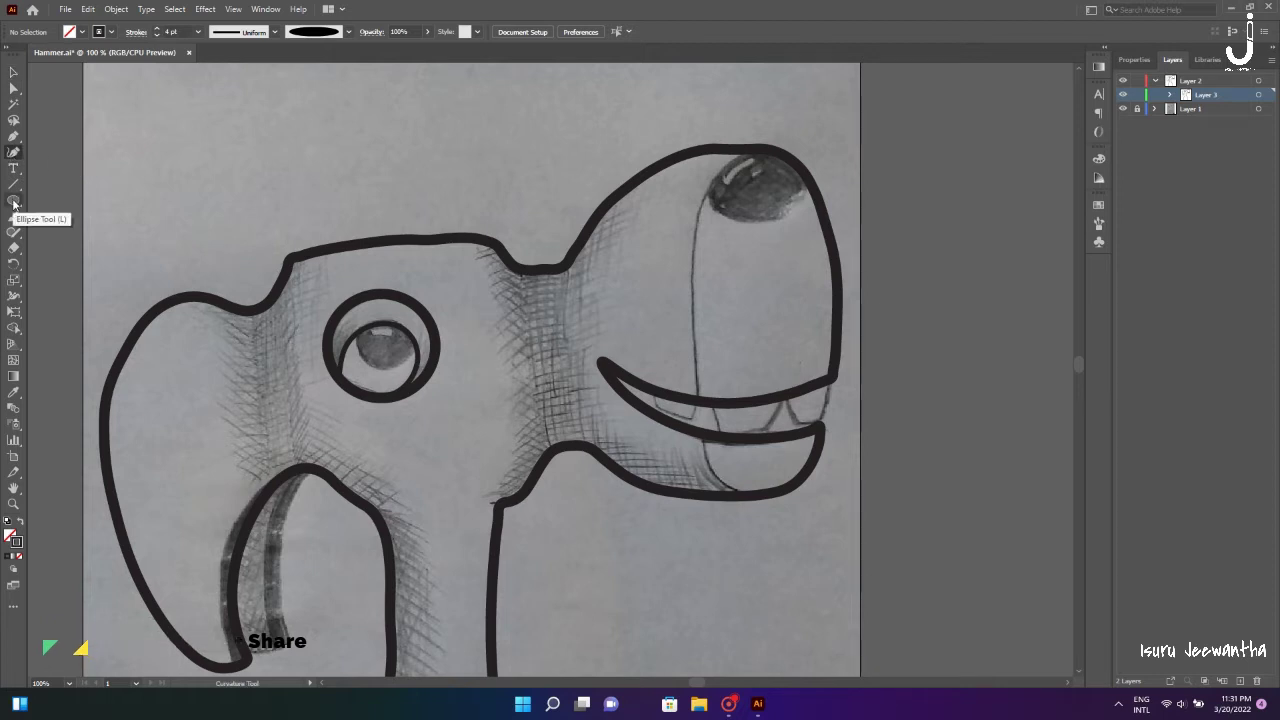
{"action": "scroll", "coordinate": [323, 348], "scroll_direction": "up", "scroll_amount": 1}
{"action": "scroll", "coordinate": [429, 366], "scroll_direction": "up", "scroll_amount": 1}
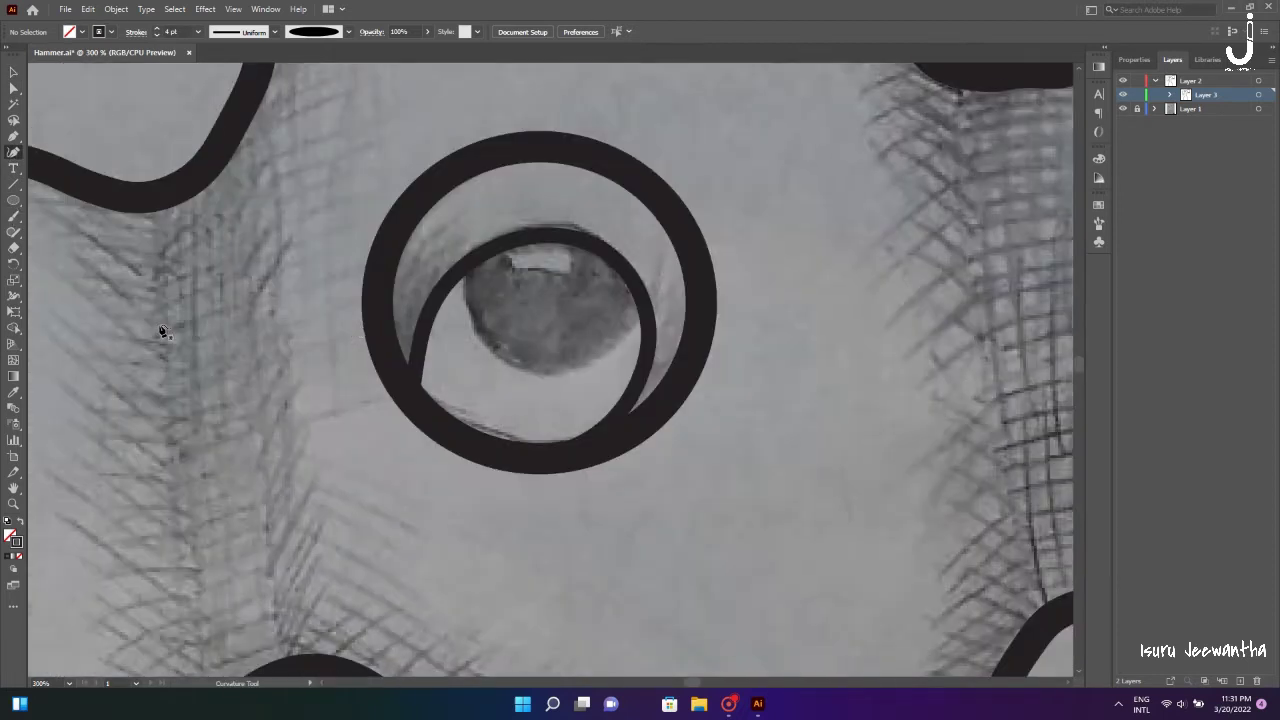
{"action": "scroll", "coordinate": [160, 331], "scroll_direction": "up", "scroll_amount": 1}
{"action": "left_click", "coordinate": [495, 268]}
{"action": "left_click", "coordinate": [497, 293]}
{"action": "left_click", "coordinate": [504, 327]}
{"action": "left_click", "coordinate": [540, 364]}
{"action": "left_click", "coordinate": [606, 372]}
- Trace up the pupil's right edge and across its top to close the shape
{"action": "left_click", "coordinate": [655, 342]}
{"action": "left_click", "coordinate": [676, 305]}
{"action": "left_click", "coordinate": [693, 262]}
{"action": "left_click", "coordinate": [549, 242]}
{"action": "left_click", "coordinate": [505, 255]}
{"action": "left_click", "coordinate": [668, 284]}
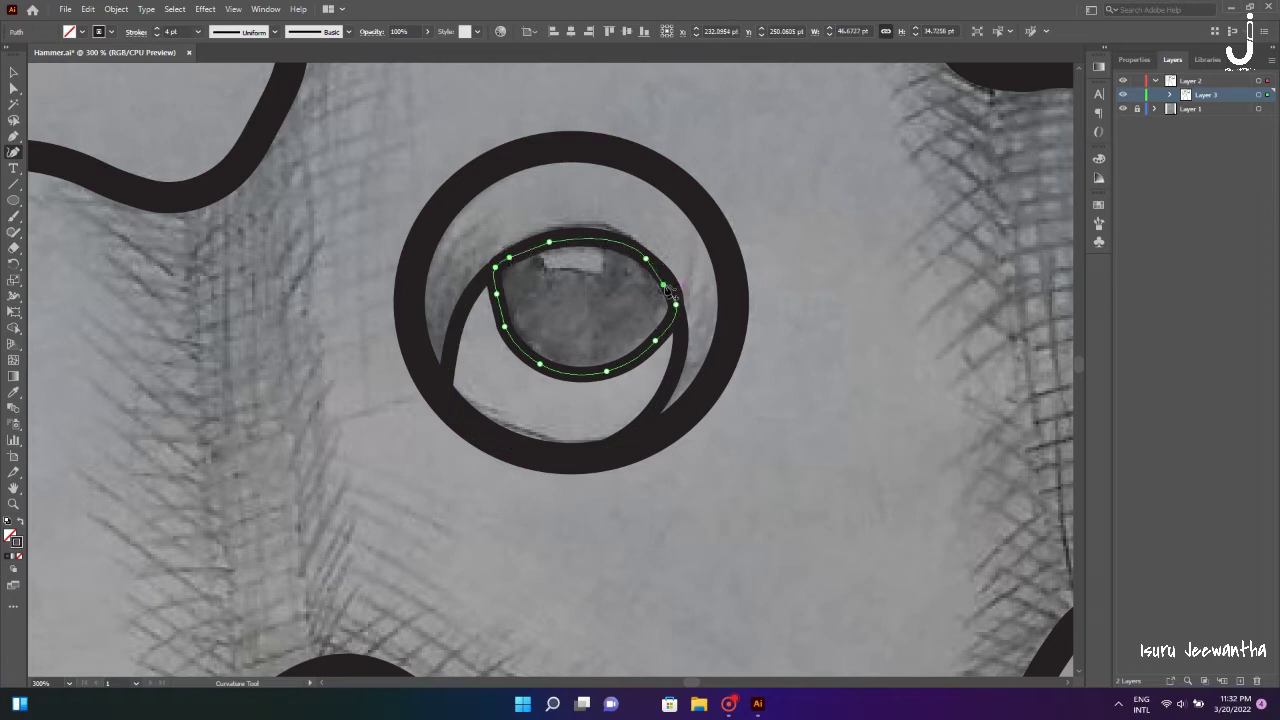
- Fill the pupil black with stroke None, deselect, and fit the artboard
{"action": "left_click", "coordinate": [157, 37]}
{"action": "left_click", "coordinate": [157, 37]}
{"action": "left_click", "coordinate": [157, 37]}
{"action": "left_click", "coordinate": [82, 31]}
{"action": "left_click", "coordinate": [30, 60]}
{"action": "left_click", "coordinate": [111, 31]}
{"action": "left_click", "coordinate": [14, 60]}
{"action": "key", "text": "v"}
{"action": "left_click", "coordinate": [254, 263]}
{"action": "key", "text": "ctrl+0"}
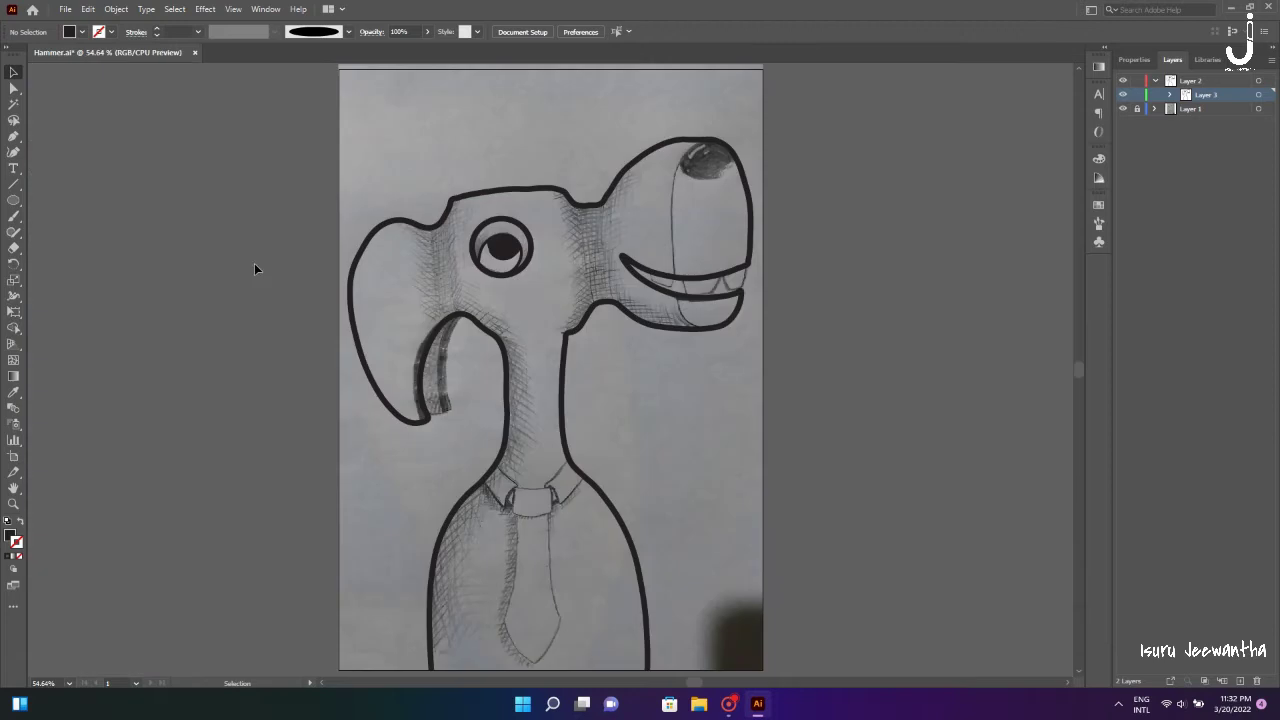
- Prepare the Curvature tool with no fill and a thin stroke
{"action": "scroll", "coordinate": [223, 403], "scroll_direction": "up", "scroll_amount": 3}
{"action": "scroll", "coordinate": [223, 403], "scroll_direction": "up", "scroll_amount": 2}
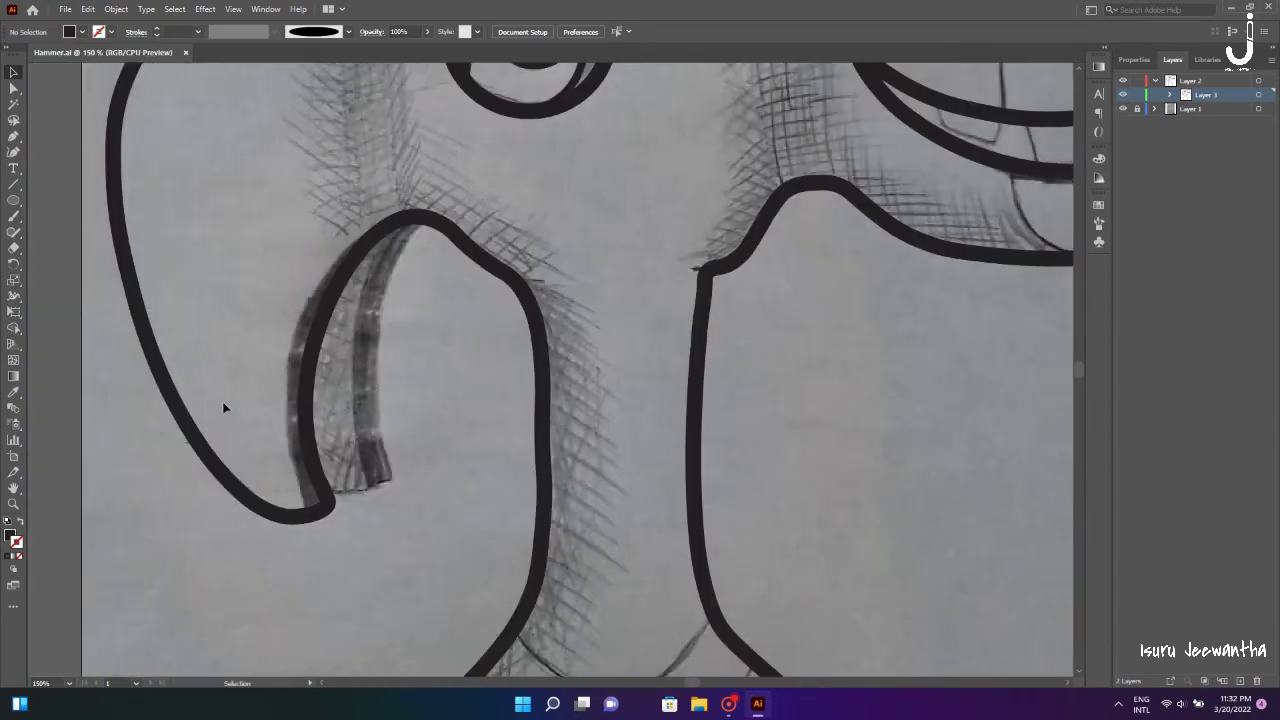
{"action": "scroll", "coordinate": [224, 407], "scroll_direction": "up", "scroll_amount": 2}
{"action": "left_click", "coordinate": [15, 153]}
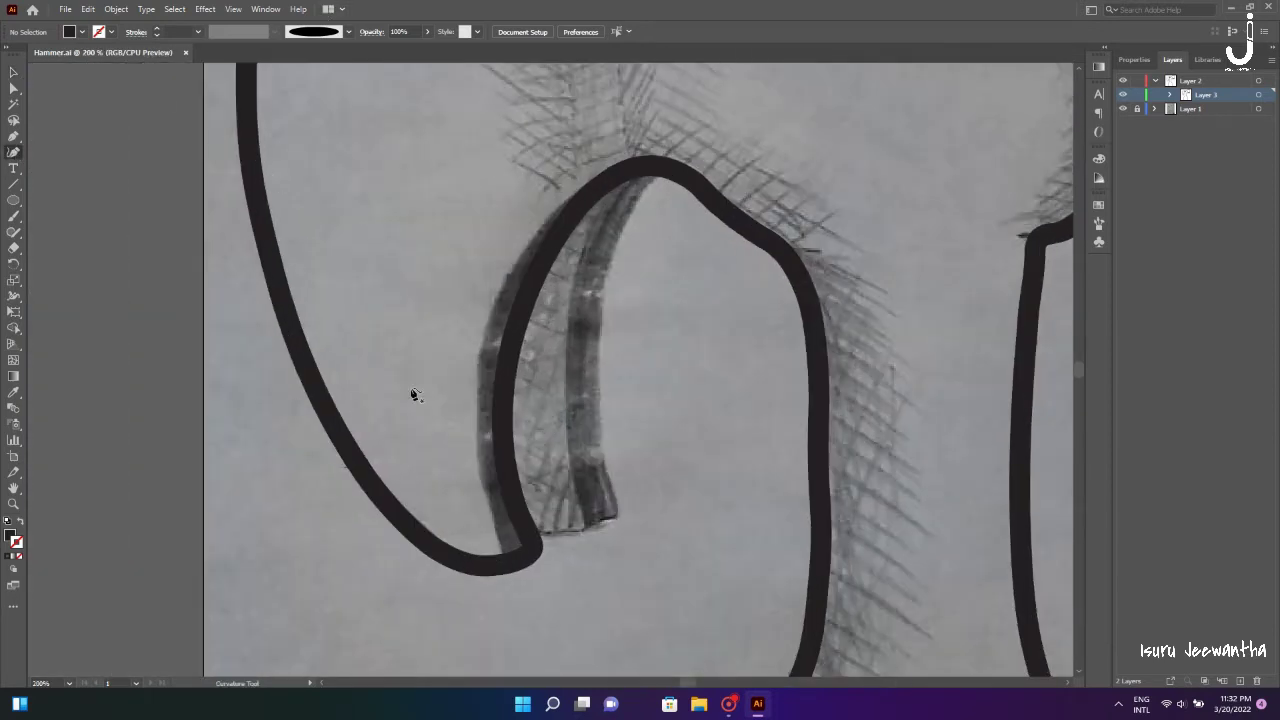
{"action": "left_click", "coordinate": [82, 31]}
{"action": "left_click", "coordinate": [54, 56]}
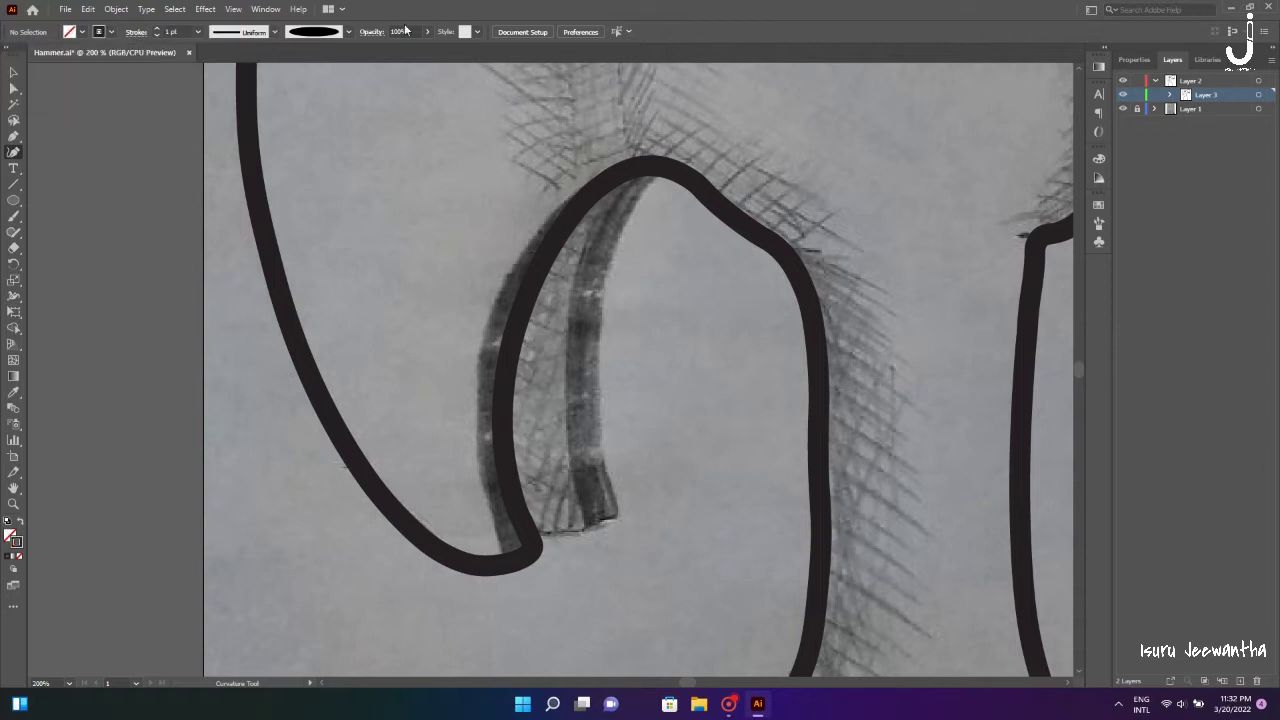
- Trace a curve up the curl's inner edge and over its top
{"action": "left_click", "coordinate": [460, 560]}
{"action": "left_click", "coordinate": [455, 510]}
{"action": "left_click", "coordinate": [453, 438]}
{"action": "left_click", "coordinate": [472, 328]}
{"action": "left_click", "coordinate": [543, 208]}
{"action": "left_click", "coordinate": [640, 165]}
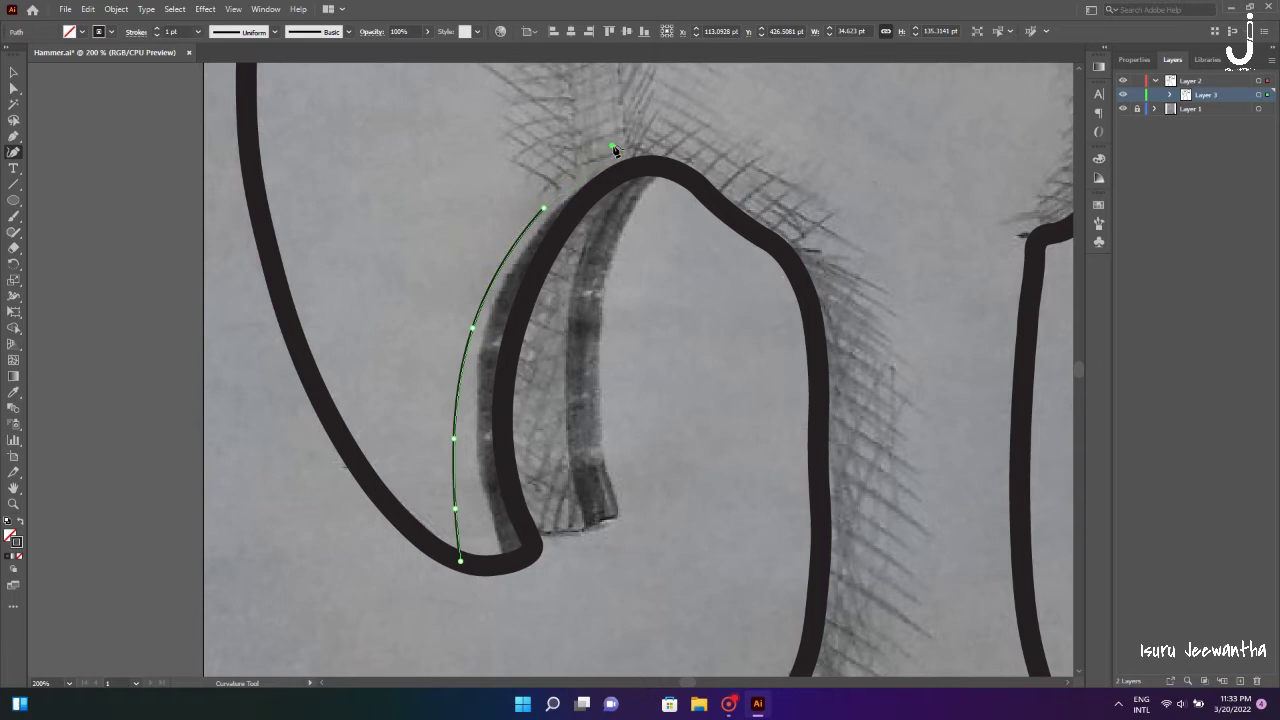
- Give the curl curve an 8 pt stroke with a tapered width profile, then deselect
{"action": "left_click", "coordinate": [197, 31]}
{"action": "left_click", "coordinate": [175, 215]}
{"action": "left_click", "coordinate": [274, 31]}
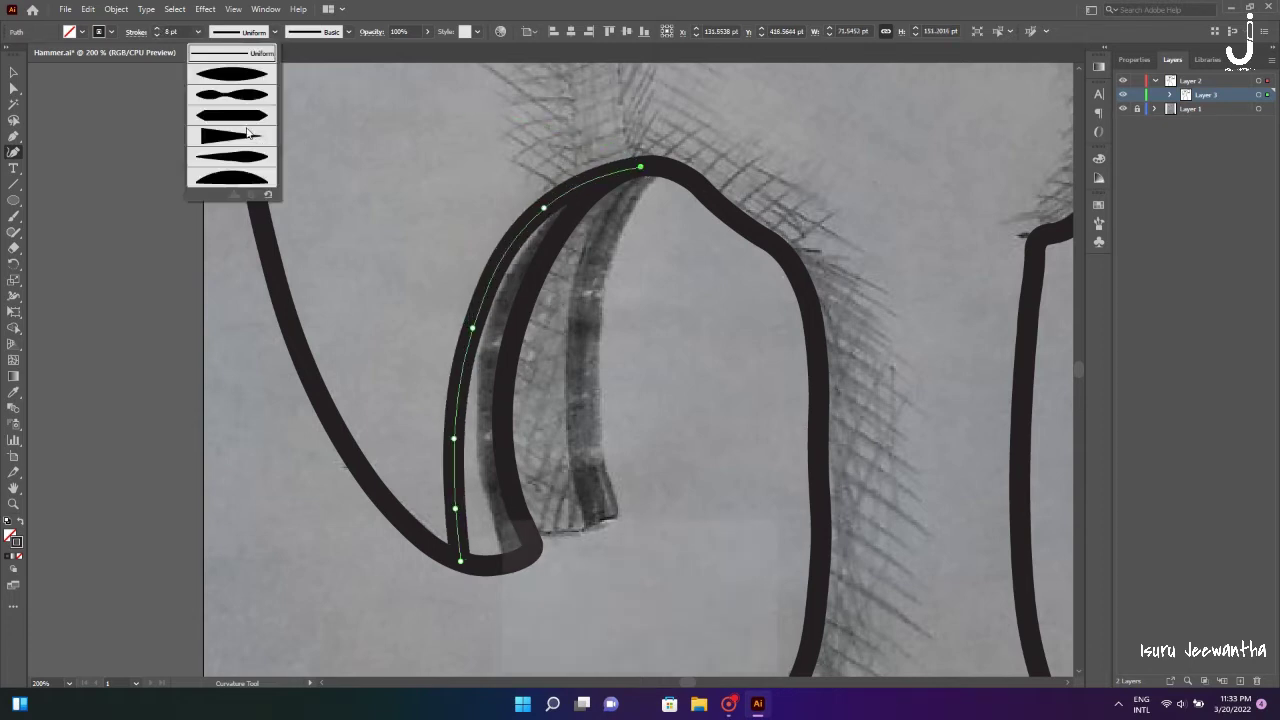
{"action": "left_click", "coordinate": [234, 92]}
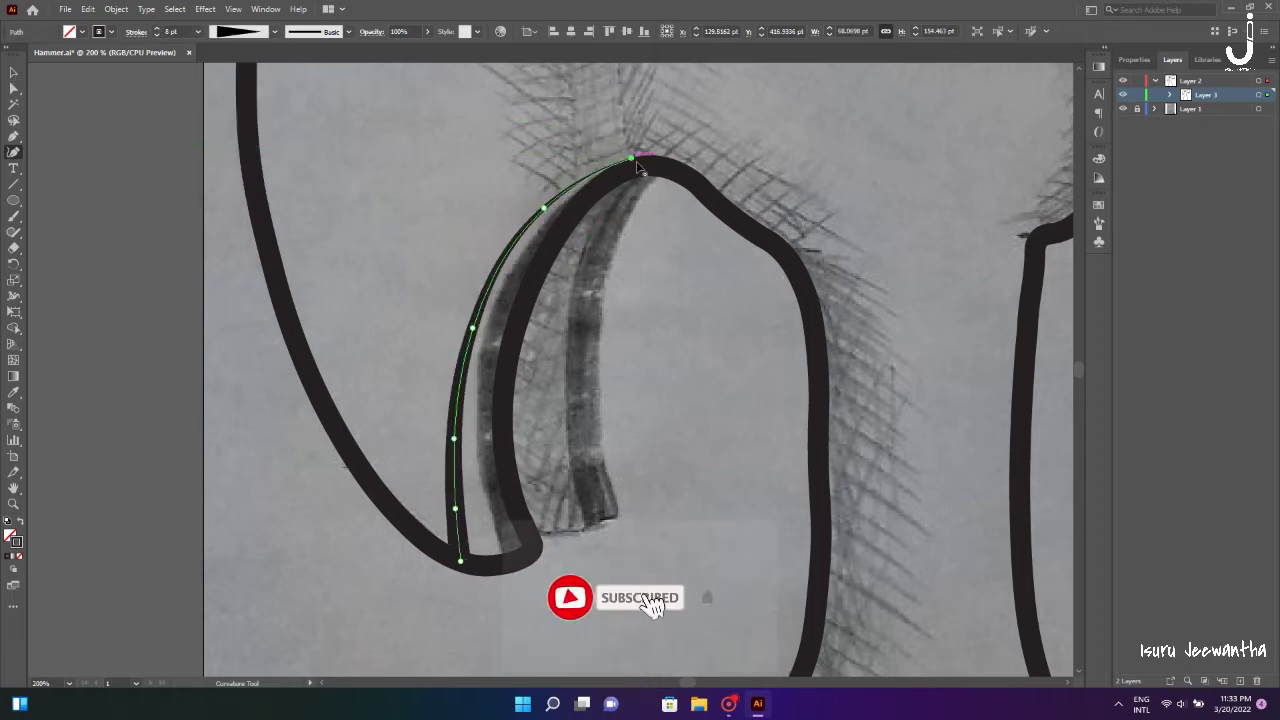
{"action": "left_click", "coordinate": [14, 72]}
{"action": "left_click", "coordinate": [498, 297]}
- Trace a thick second curve from the curl's bottom edge up to its top
{"action": "left_click", "coordinate": [14, 152]}
{"action": "left_click", "coordinate": [521, 521]}
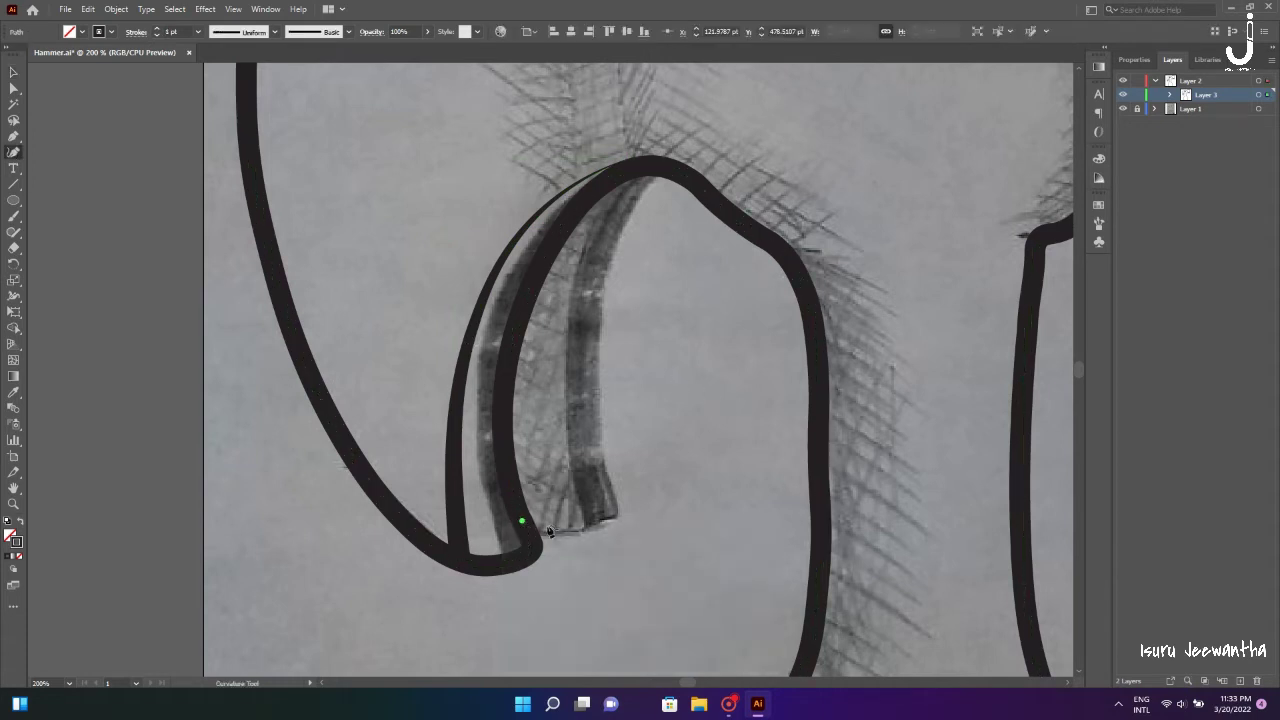
{"action": "left_click", "coordinate": [589, 525]}
{"action": "left_click", "coordinate": [600, 421]}
{"action": "left_click", "coordinate": [600, 355]}
{"action": "left_click", "coordinate": [605, 289]}
{"action": "left_click", "coordinate": [629, 217]}
{"action": "left_click", "coordinate": [662, 167]}
{"action": "left_click", "coordinate": [157, 29]}
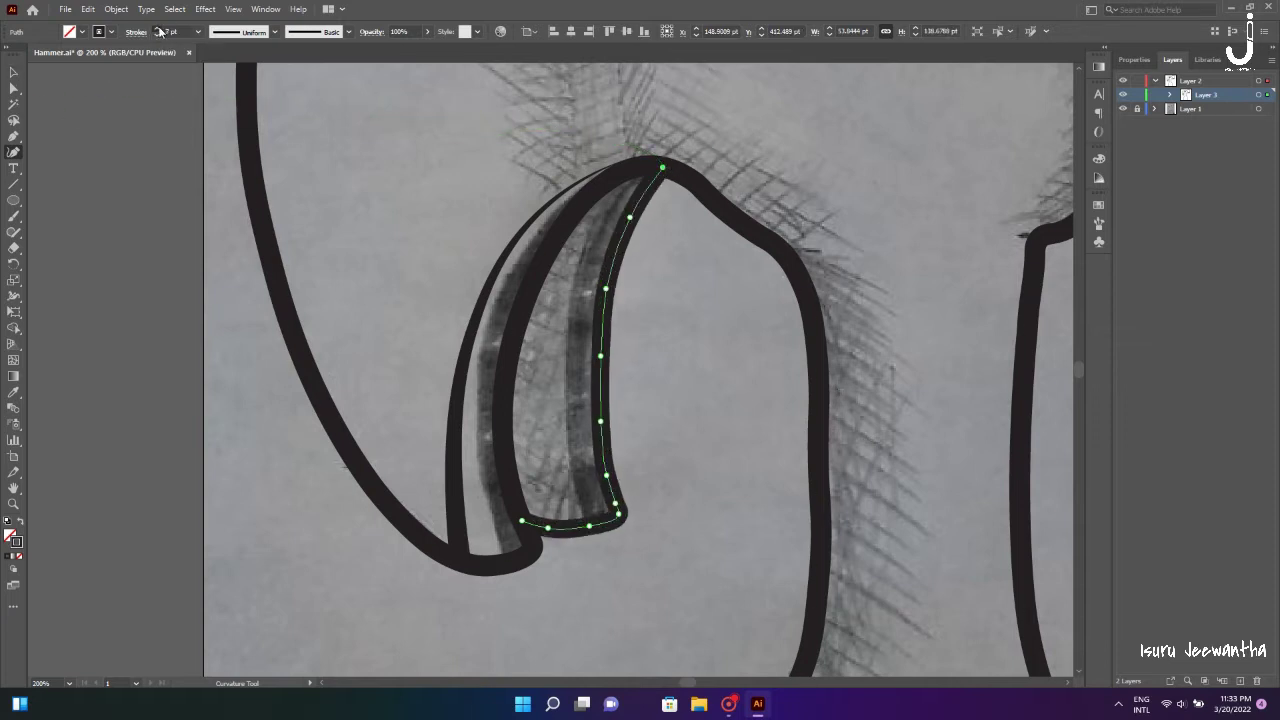
{"action": "key", "text": "v"}
{"action": "left_click", "coordinate": [197, 397]}
- Trace a third curve inside the curl, ending at its top, and deselect it
{"action": "left_click", "coordinate": [15, 153]}
{"action": "left_click", "coordinate": [566, 529]}
{"action": "left_click", "coordinate": [556, 492]}
{"action": "left_click", "coordinate": [549, 407]}
{"action": "left_click", "coordinate": [565, 298]}
{"action": "left_click", "coordinate": [598, 219]}
{"action": "left_click", "coordinate": [659, 167]}
{"action": "left_click", "coordinate": [14, 72]}
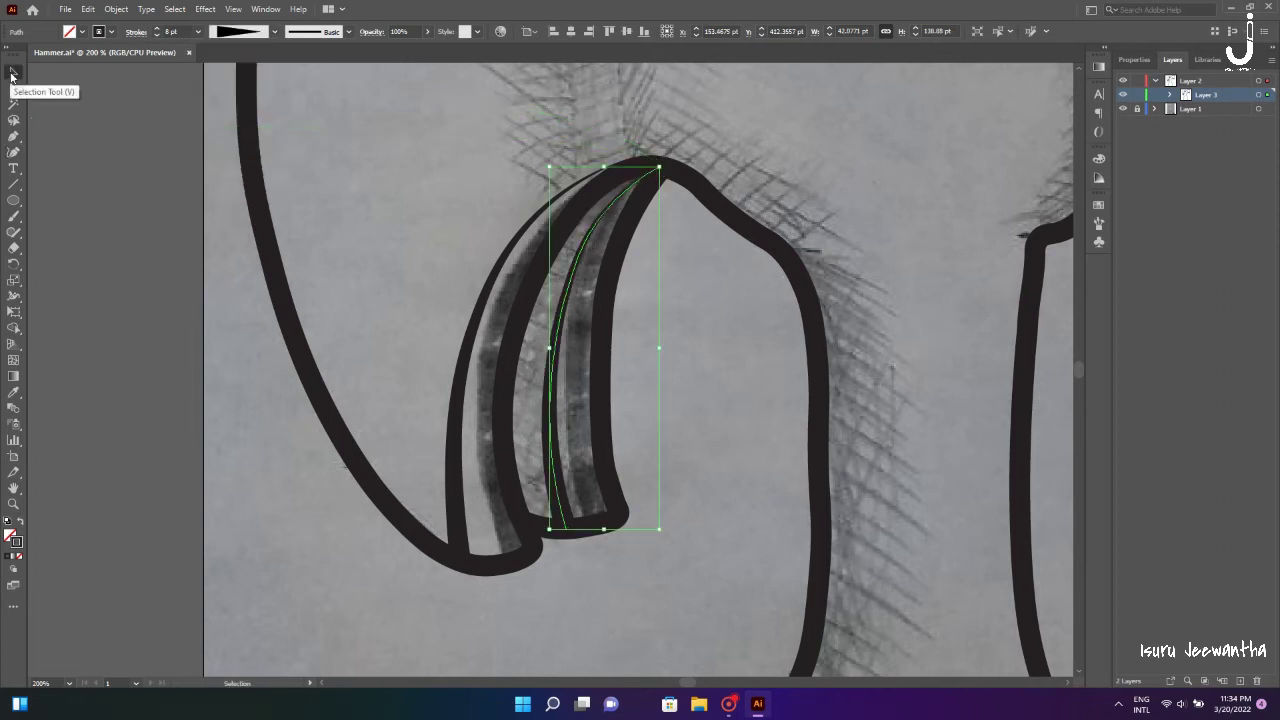
{"action": "left_click", "coordinate": [720, 512]}
- Fit the artboard, then zoom in on the nose and mouth
{"action": "key", "text": "ctrl+0"}
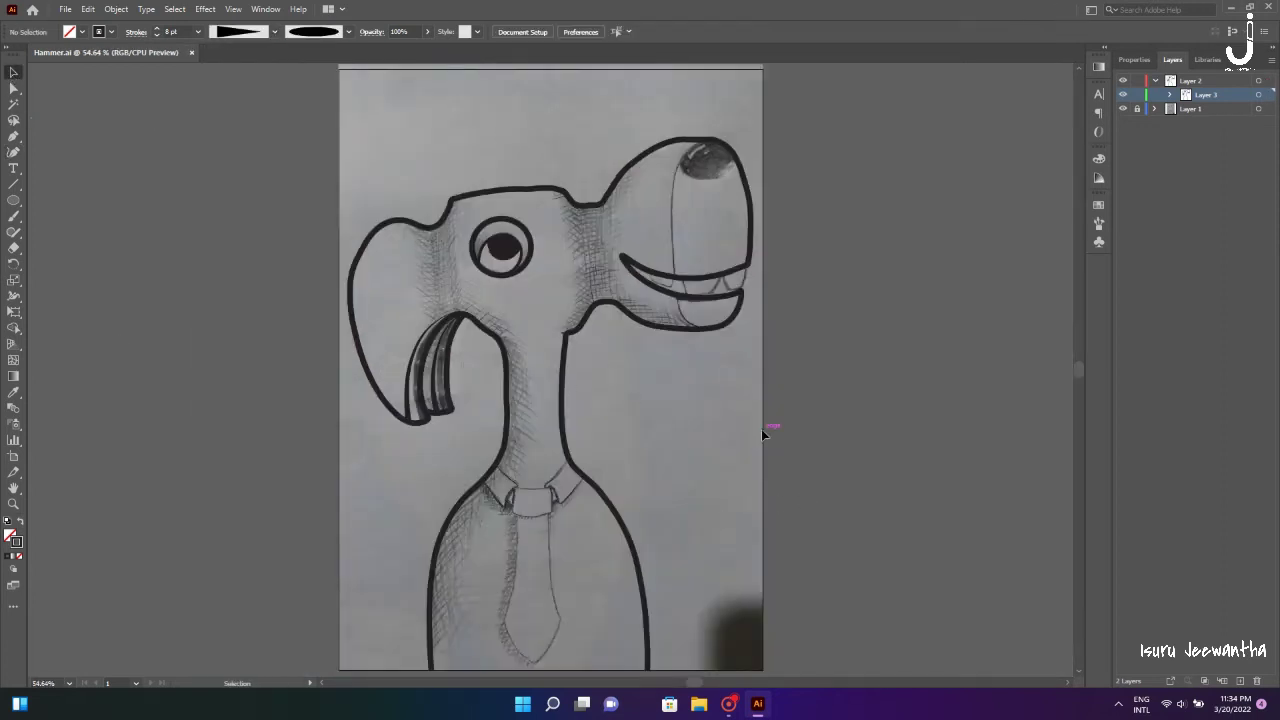
{"action": "key", "text": "ctrl+equal"}
{"action": "key", "text": "ctrl+equal"}
{"action": "key", "text": "ctrl+equal"}
{"action": "scroll", "coordinate": [1046, 308], "scroll_direction": "right", "scroll_amount": 5}
{"action": "scroll", "coordinate": [1046, 308], "scroll_direction": "up", "scroll_amount": 2}
{"action": "key", "text": "shift+grave"}
- Trace the lower lip down its left side and along the bottom, then zoom back out
{"action": "left_click", "coordinate": [528, 468]}
{"action": "left_click", "coordinate": [534, 498]}
{"action": "left_click", "coordinate": [548, 527]}
{"action": "left_click", "coordinate": [598, 563]}
{"action": "left_click", "coordinate": [626, 557]}
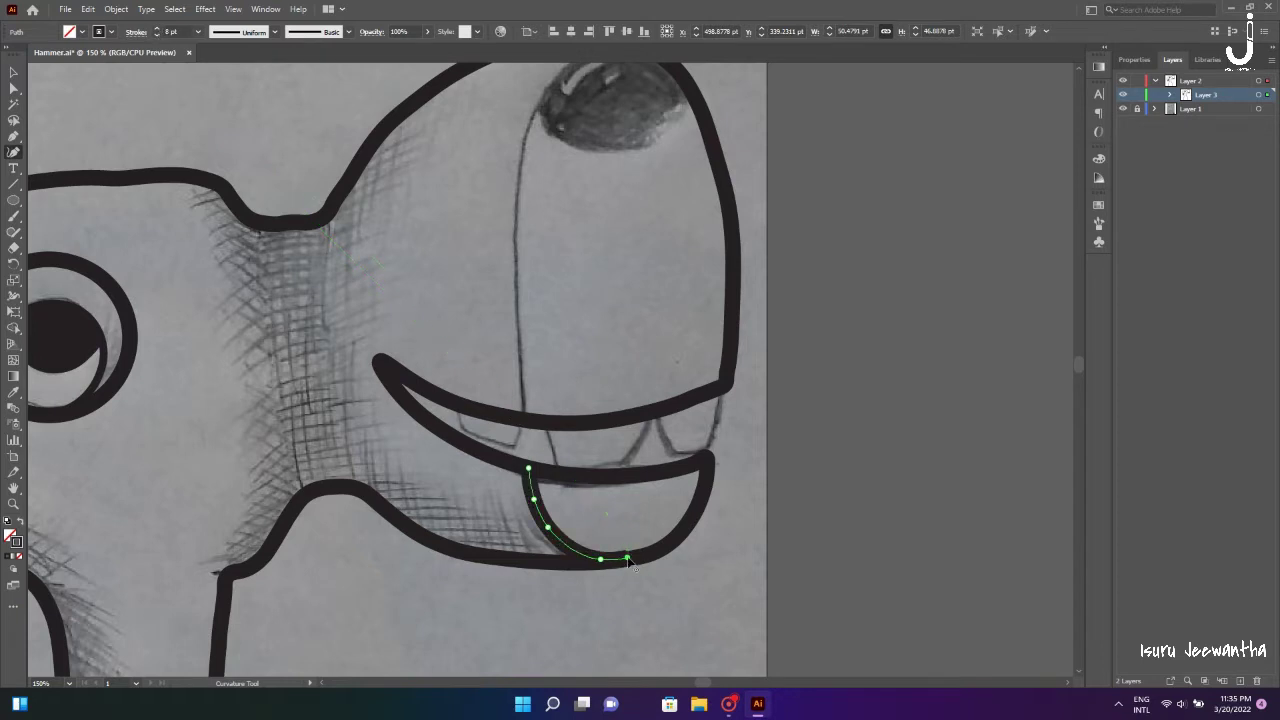
{"action": "key", "text": "ctrl+plus"}
{"action": "key", "text": "ctrl+plus"}
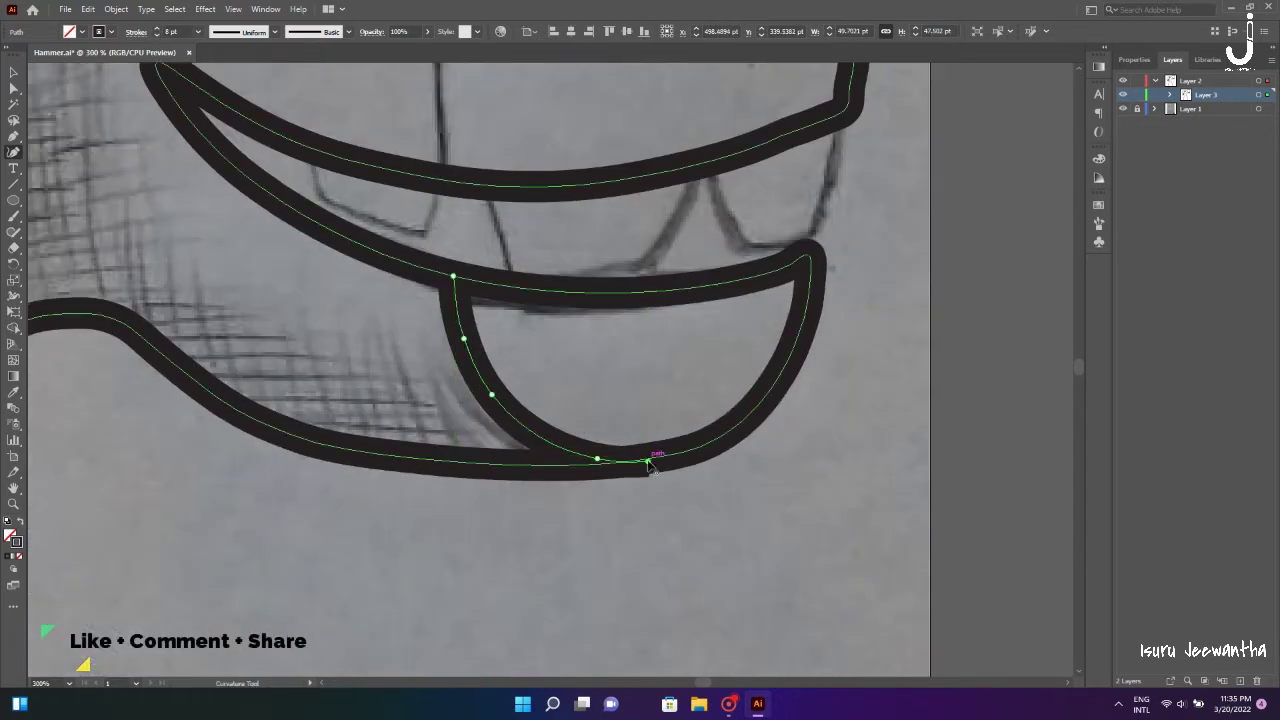
{"action": "key", "text": "v"}
{"action": "left_click", "coordinate": [503, 206]}
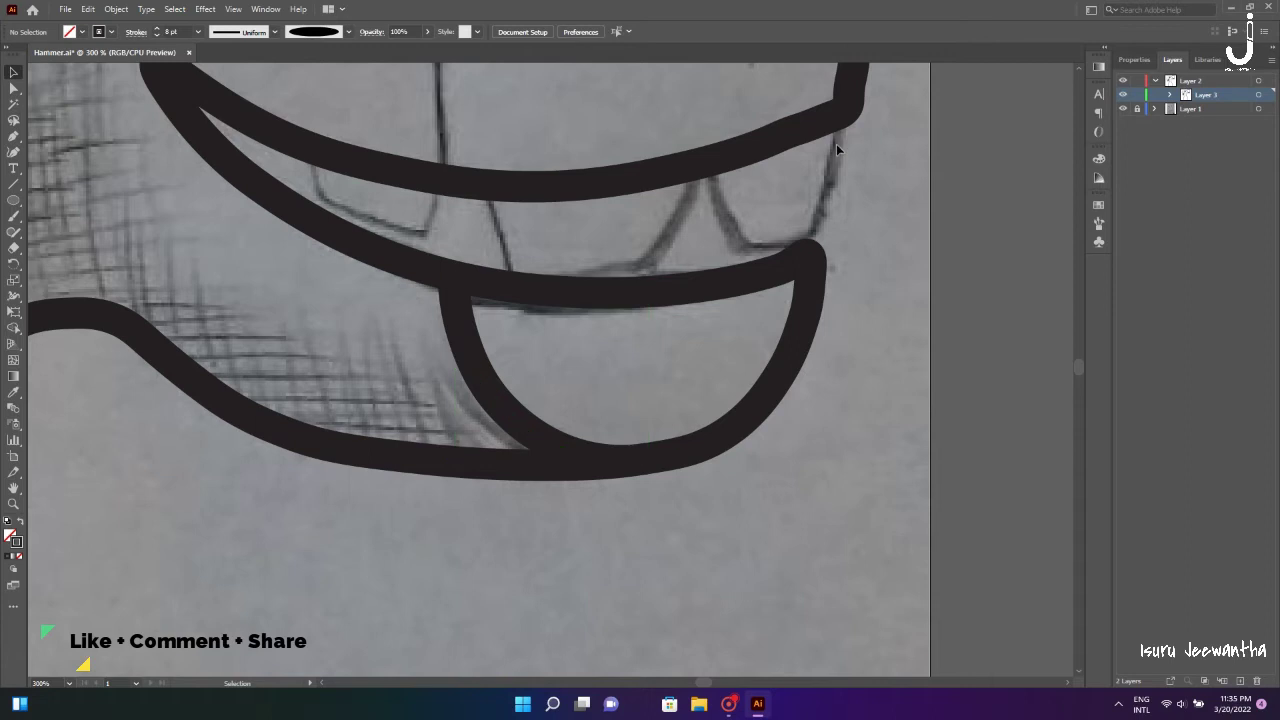
{"action": "scroll", "coordinate": [836, 146], "scroll_direction": "up", "scroll_amount": 5}
{"action": "key", "text": "ctrl+minus"}
{"action": "key", "text": "ctrl+minus"}
{"action": "scroll", "coordinate": [570, 247], "scroll_direction": "left", "scroll_amount": 5}
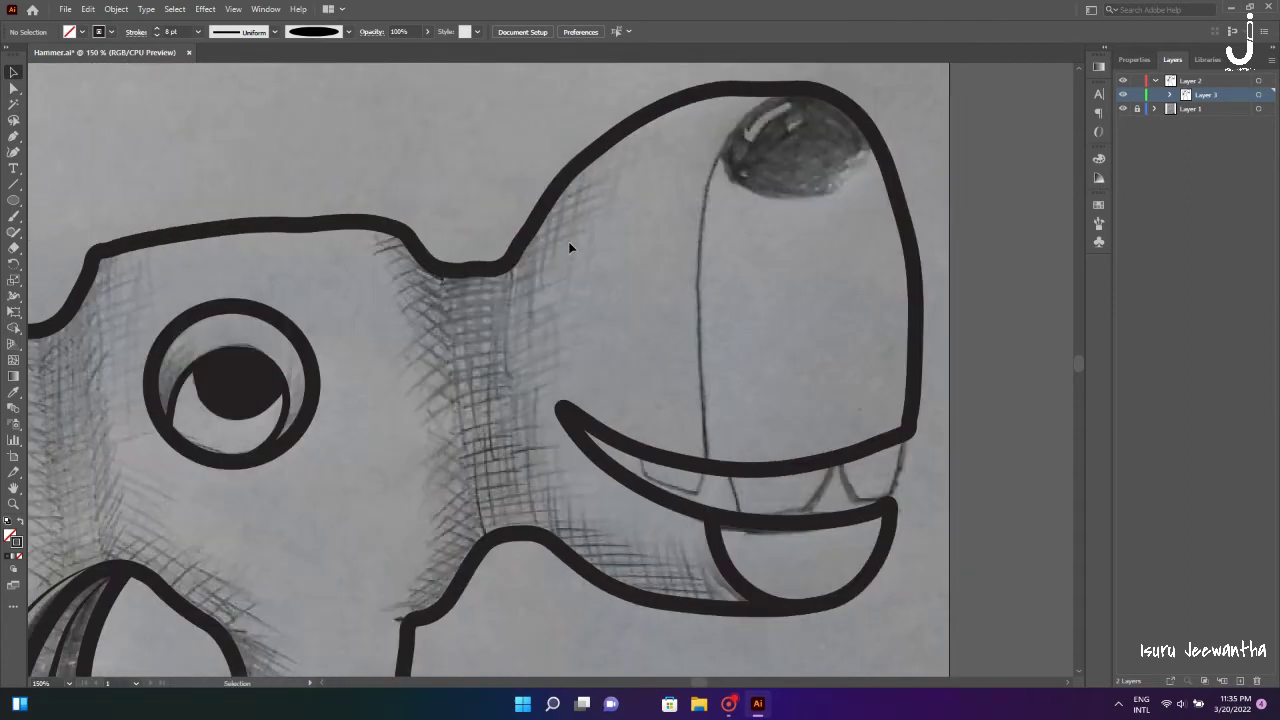
- Draw a black-filled ellipse over the nose tip
{"action": "left_click_drag", "start_coordinate": [734, 194], "coordinate": [877, 77]}
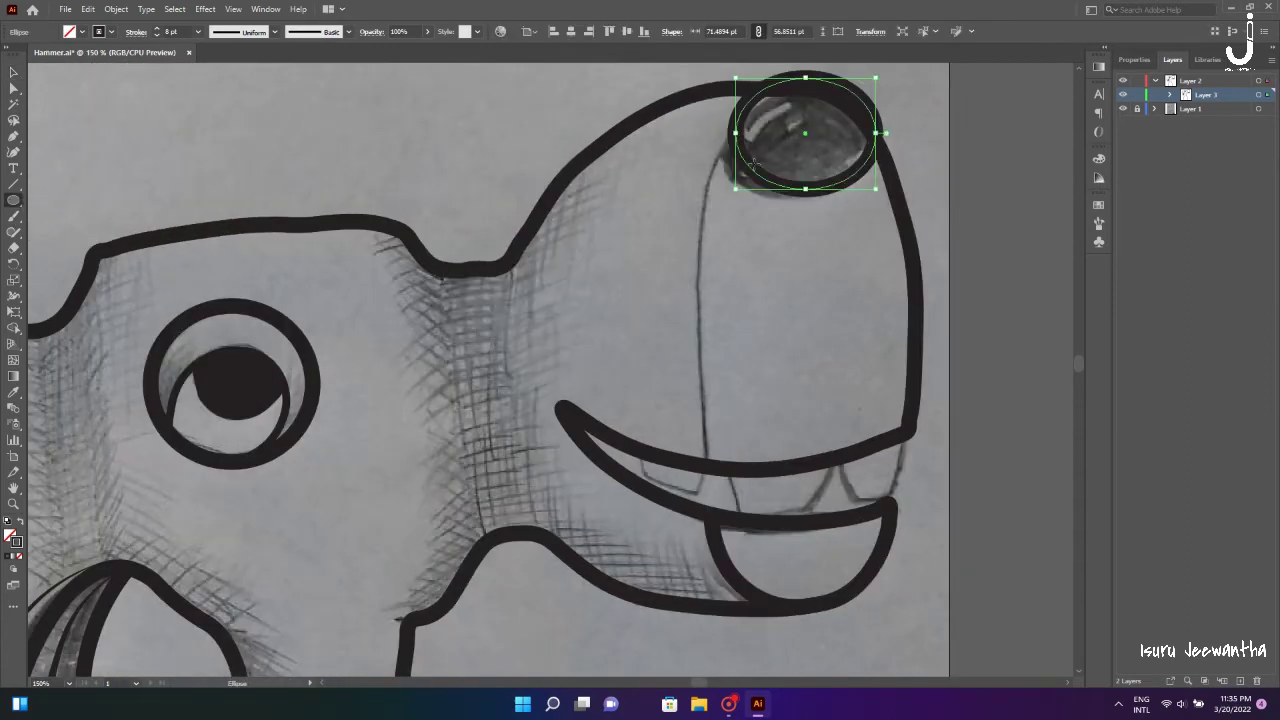
{"action": "left_click_drag", "start_coordinate": [734, 194], "coordinate": [718, 201]}
{"action": "left_click_drag", "start_coordinate": [799, 76], "coordinate": [811, 93]}
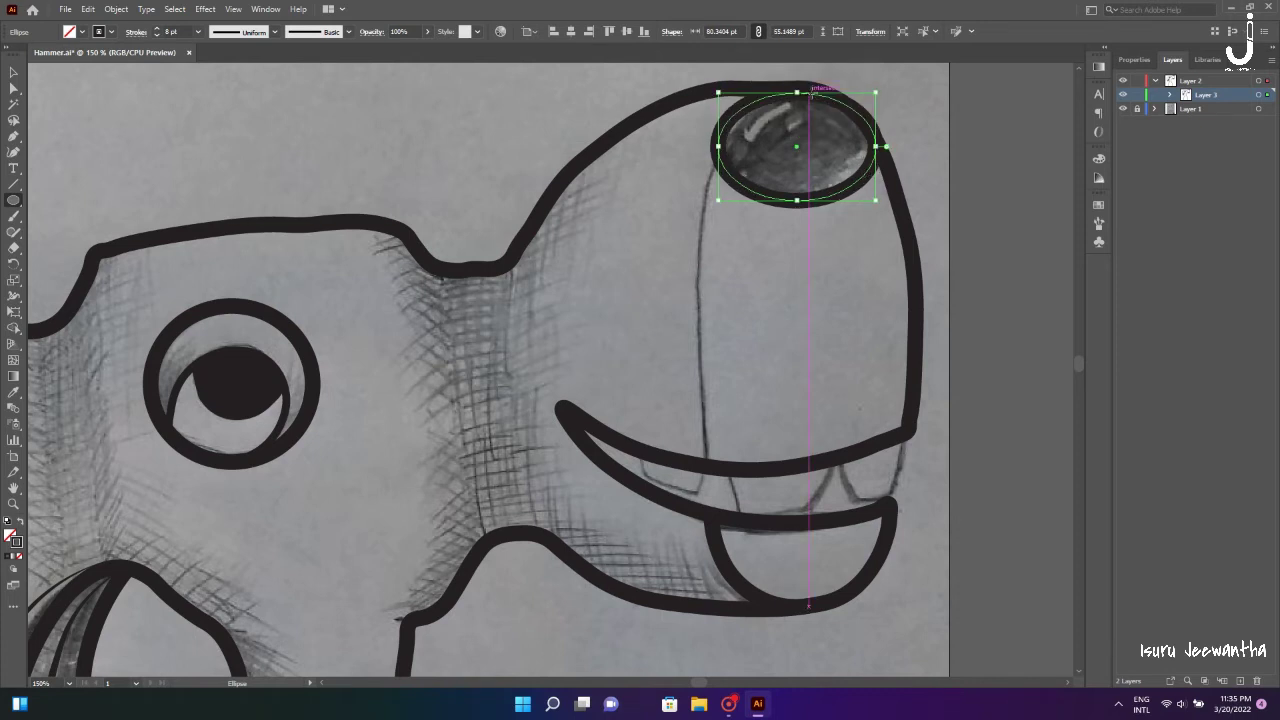
{"action": "left_click", "coordinate": [80, 31]}
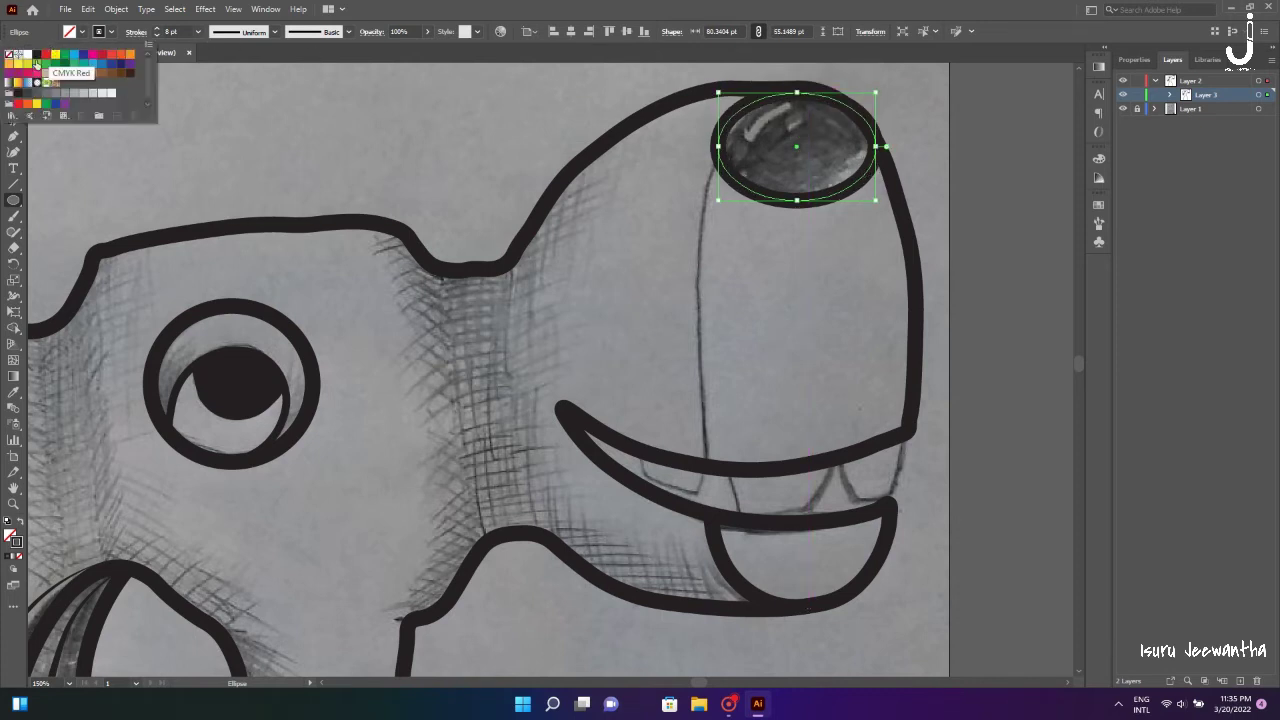
{"action": "left_click", "coordinate": [27, 55]}
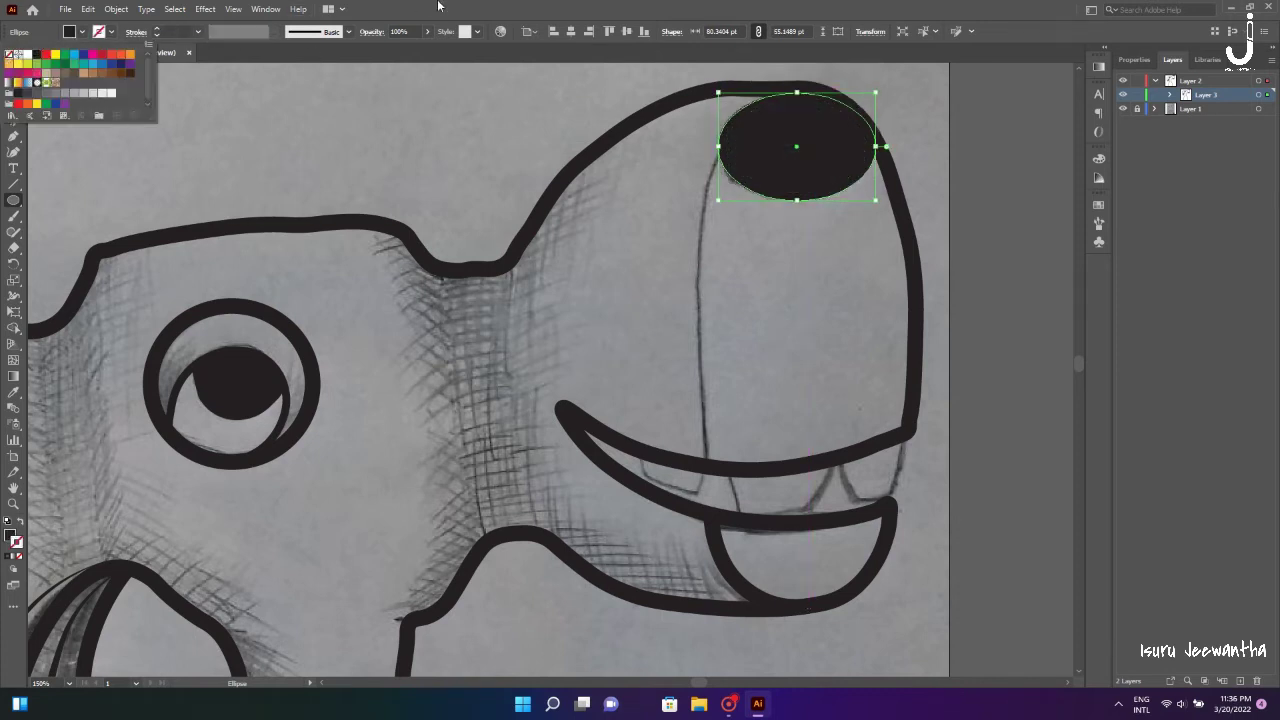
{"action": "key", "text": "Escape"}
{"action": "key", "text": "v"}
{"action": "left_click", "coordinate": [799, 260]}
- Trace an unfilled black curve from the upper lip up the snout to the nose
{"action": "left_click", "coordinate": [14, 152]}
{"action": "left_click", "coordinate": [81, 31]}
{"action": "left_click", "coordinate": [10, 55]}
{"action": "left_click", "coordinate": [108, 34]}
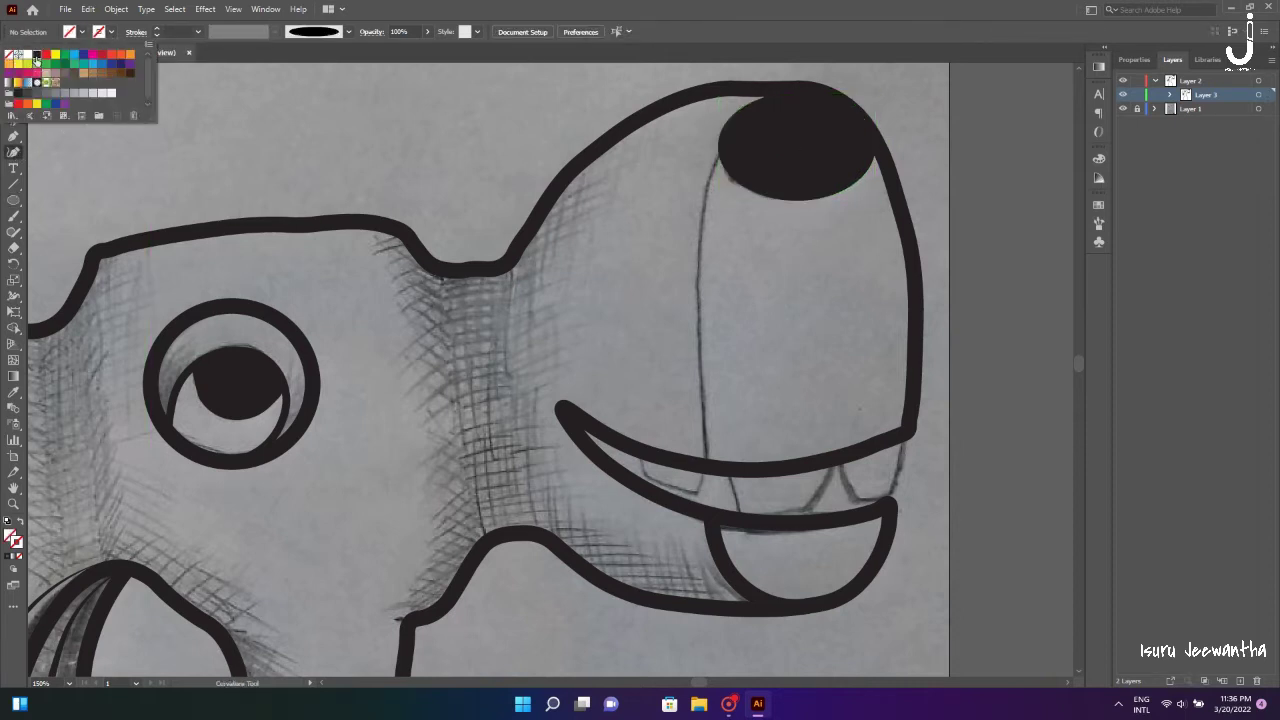
{"action": "left_click", "coordinate": [27, 55]}
{"action": "left_click", "coordinate": [704, 417]}
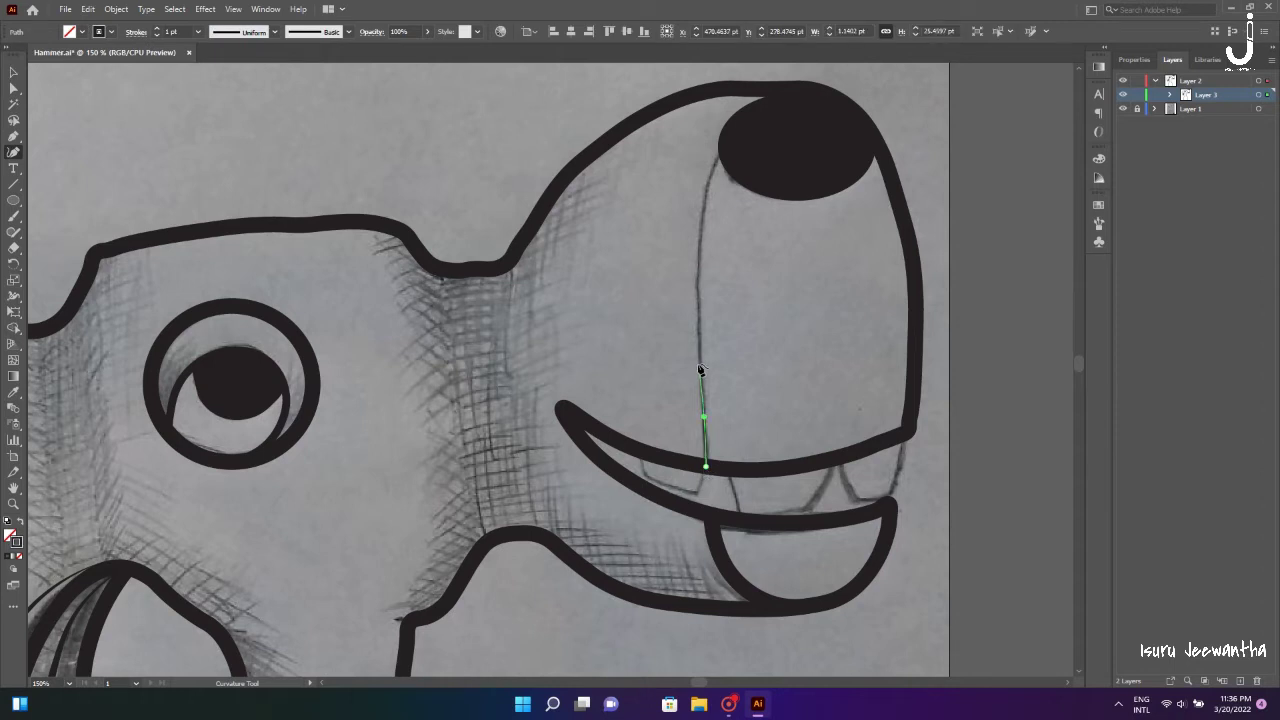
{"action": "left_click", "coordinate": [718, 139]}
{"action": "left_click", "coordinate": [789, 90]}
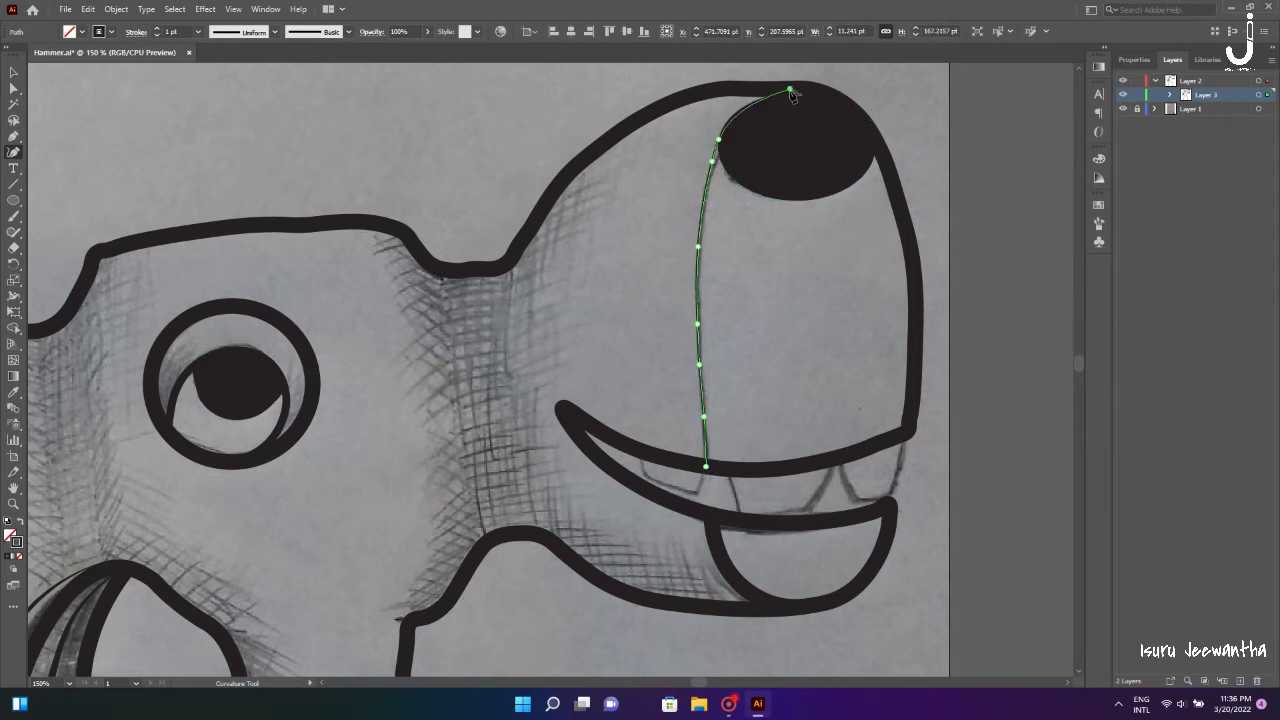
- Give the snout curve an 8 pt stroke with a tapered width profile
{"action": "left_click", "coordinate": [157, 31]}
{"action": "left_click", "coordinate": [275, 31]}
{"action": "left_click", "coordinate": [240, 140]}
{"action": "key", "text": "v"}
{"action": "left_click", "coordinate": [186, 128]}
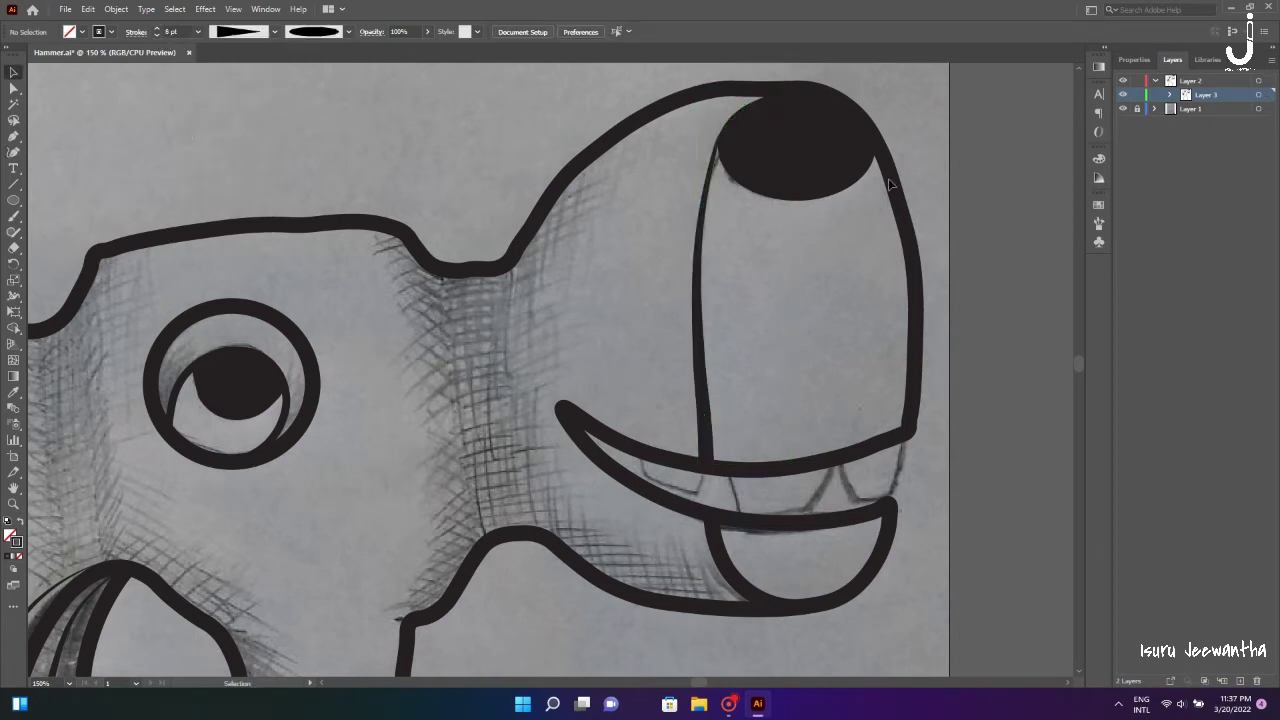
- Reselect and adjust the snout curve's shape, then deselect it to review
{"action": "left_click", "coordinate": [718, 145]}
{"action": "left_click", "coordinate": [14, 152]}
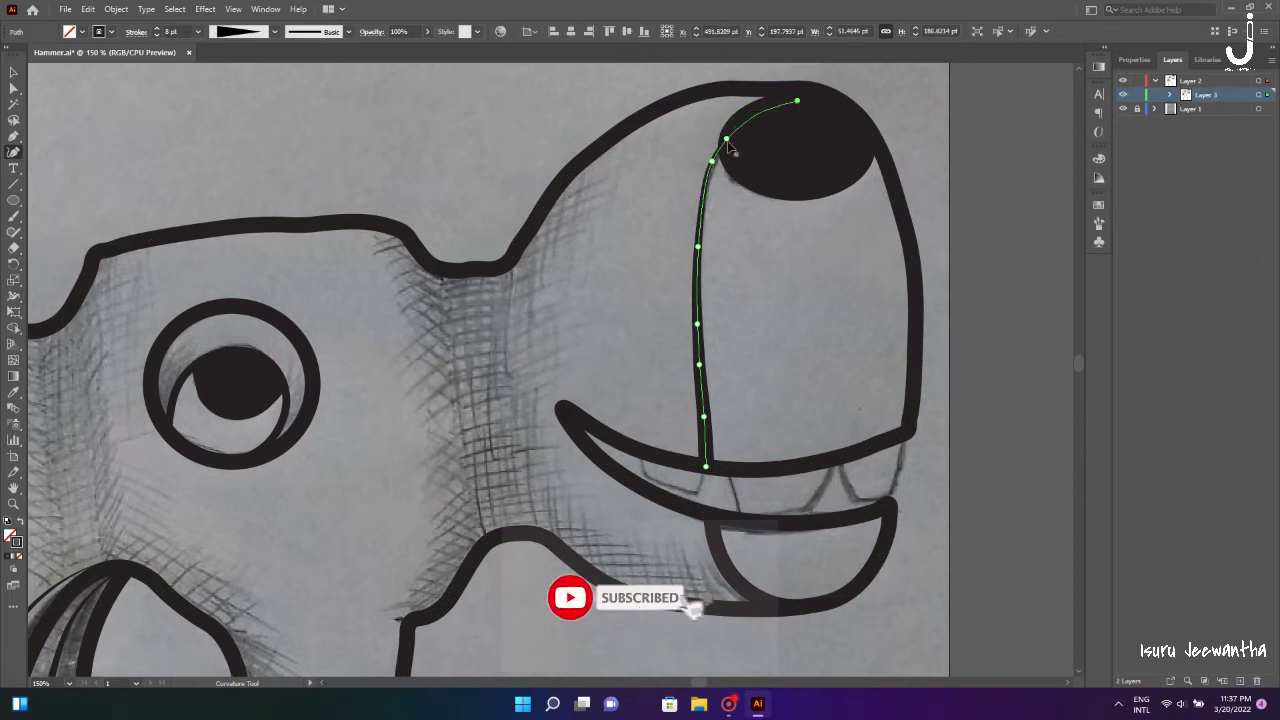
{"action": "key", "text": "v"}
{"action": "left_click", "coordinate": [229, 133]}
{"action": "key", "text": "ctrl+z"}
{"action": "left_click", "coordinate": [14, 152]}
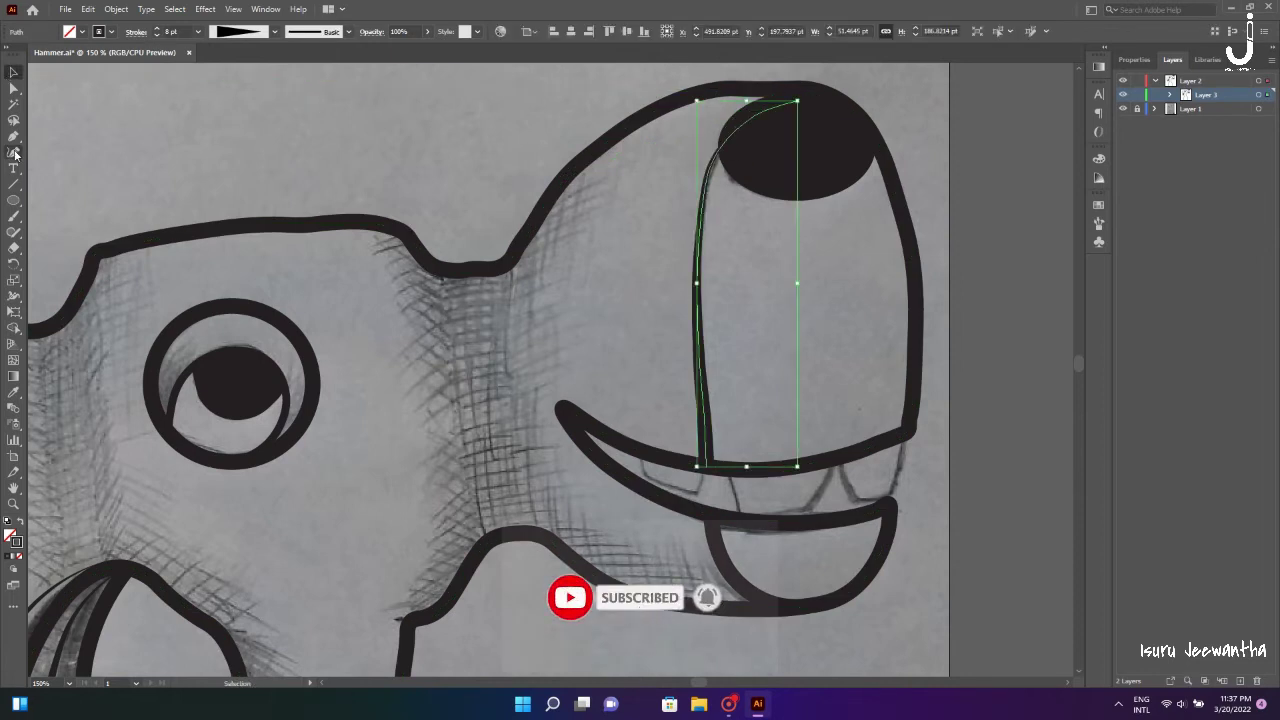
{"action": "key", "text": "v"}
{"action": "left_click", "coordinate": [186, 114]}
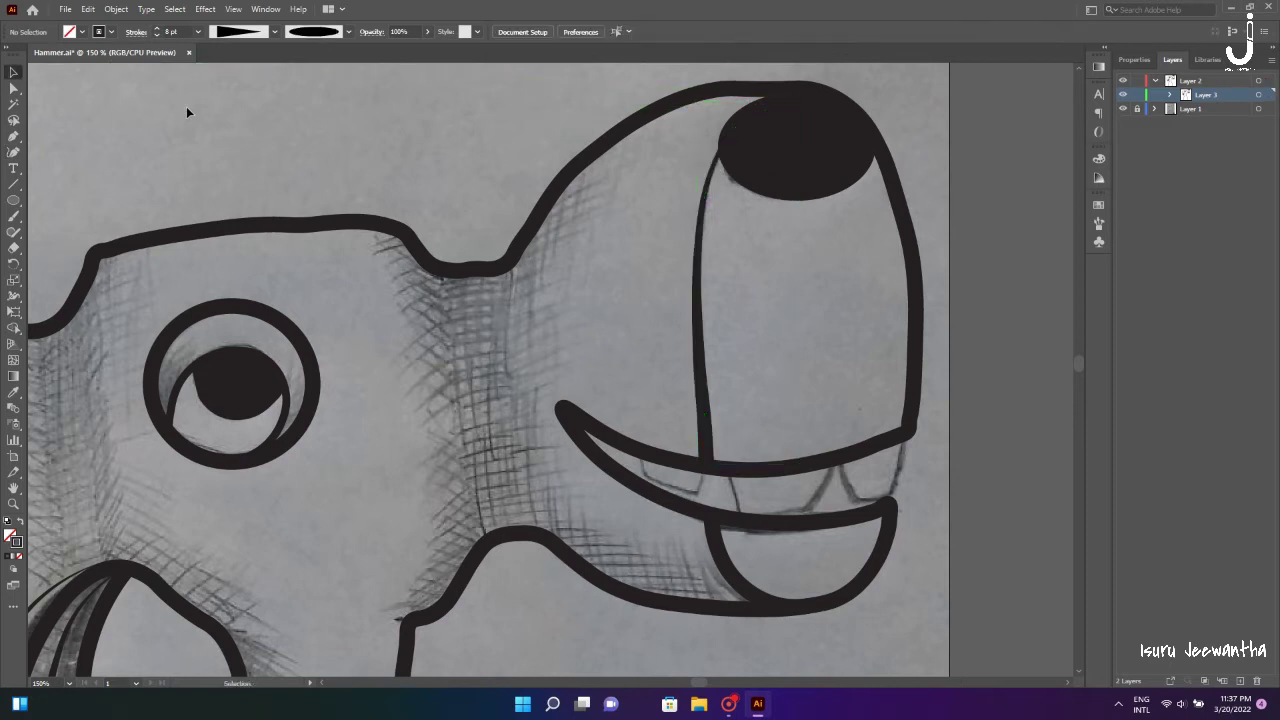
- Outline the right tooth with a 5 pt black stroke
{"action": "key", "text": "shift+asciitilde"}
{"action": "left_click", "coordinate": [910, 432]}
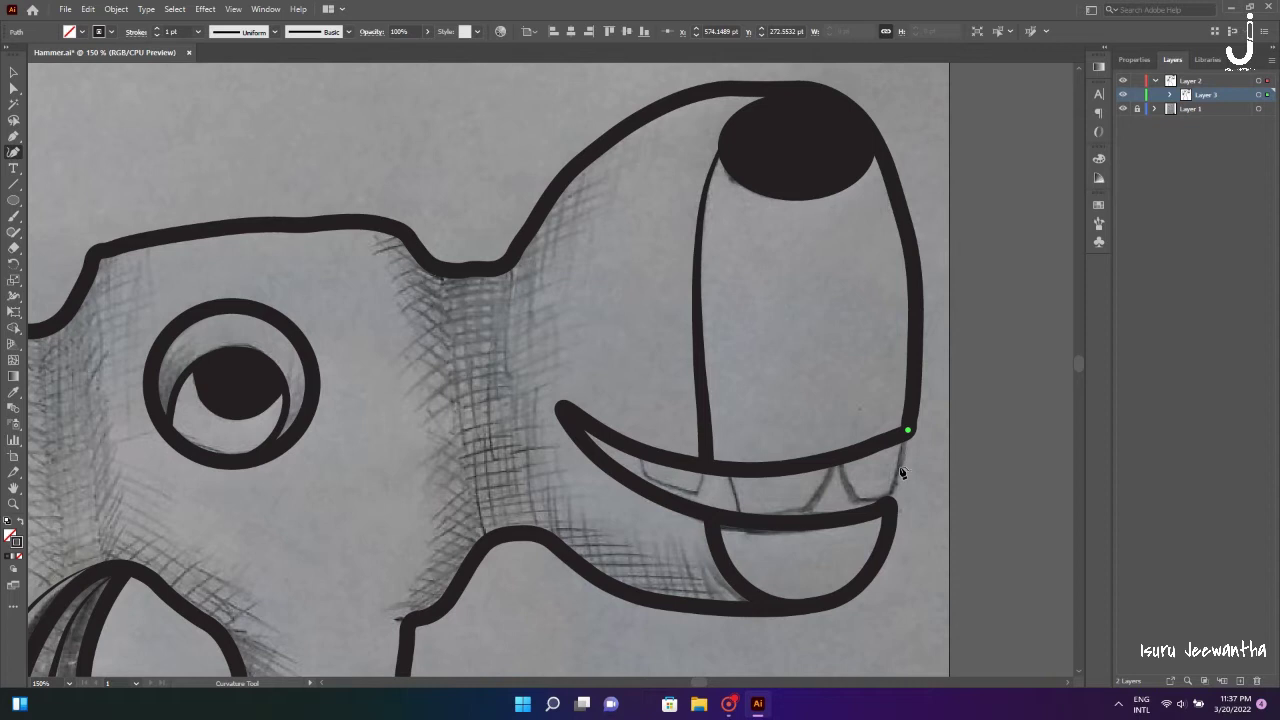
{"action": "left_click", "coordinate": [899, 468]}
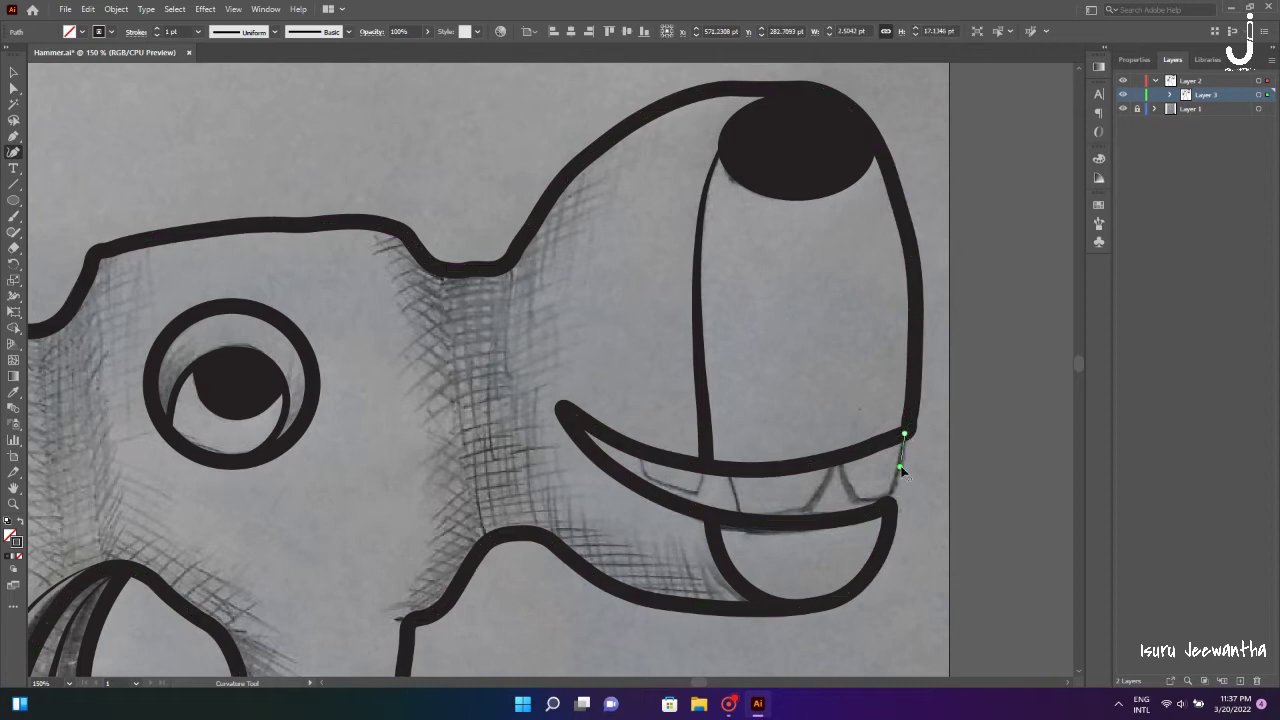
{"action": "key", "text": "ctrl+plus"}
{"action": "left_click", "coordinate": [530, 456]}
{"action": "left_click", "coordinate": [498, 469]}
{"action": "left_click", "coordinate": [436, 440]}
{"action": "left_click", "coordinate": [425, 385]}
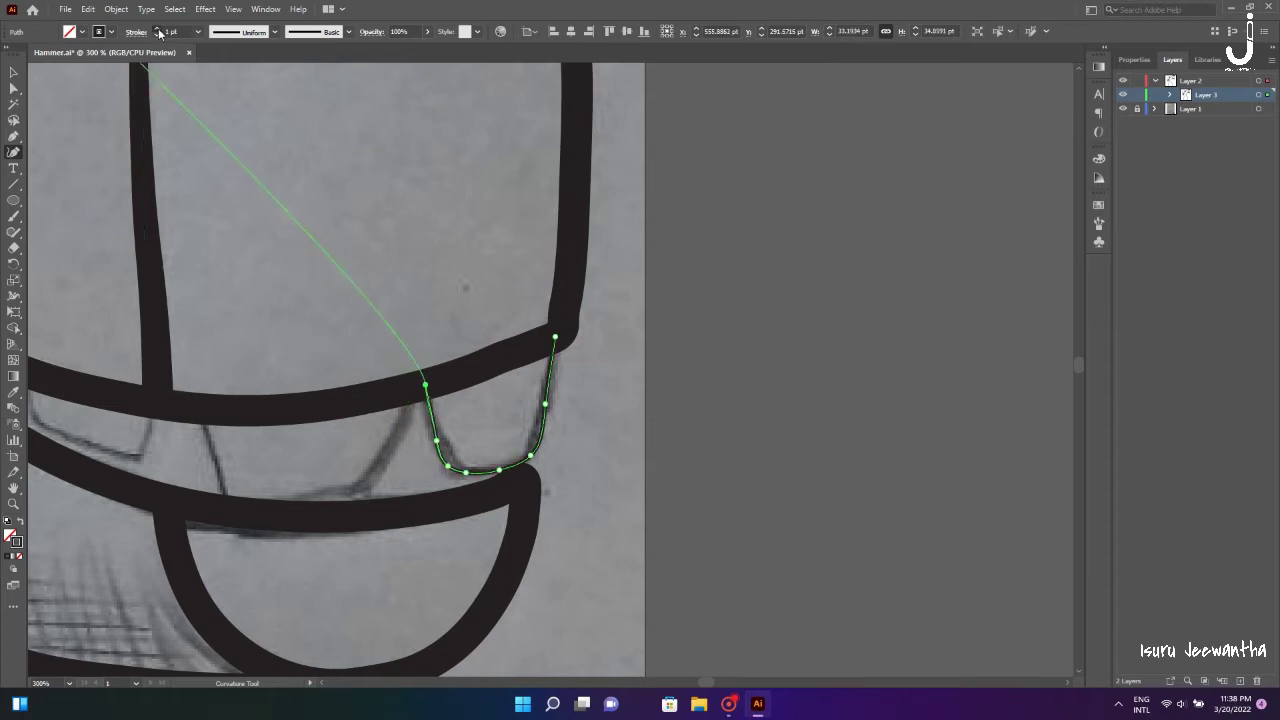
{"action": "left_click", "coordinate": [157, 35]}
{"action": "left_click", "coordinate": [297, 151], "text": "ctrl"}
- Outline the middle tooth down one side, across the bottom and up the other
{"action": "left_click", "coordinate": [409, 389]}
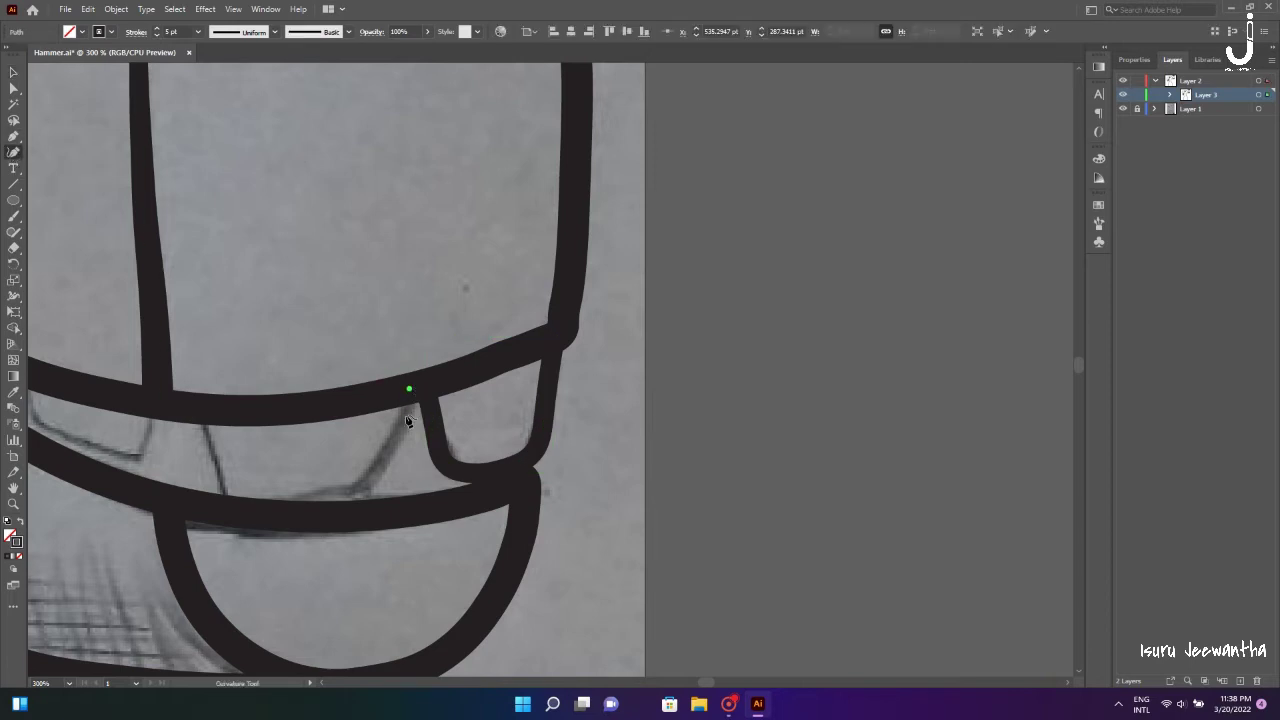
{"action": "left_click", "coordinate": [405, 415]}
{"action": "left_click", "coordinate": [387, 453]}
{"action": "left_click", "coordinate": [358, 490]}
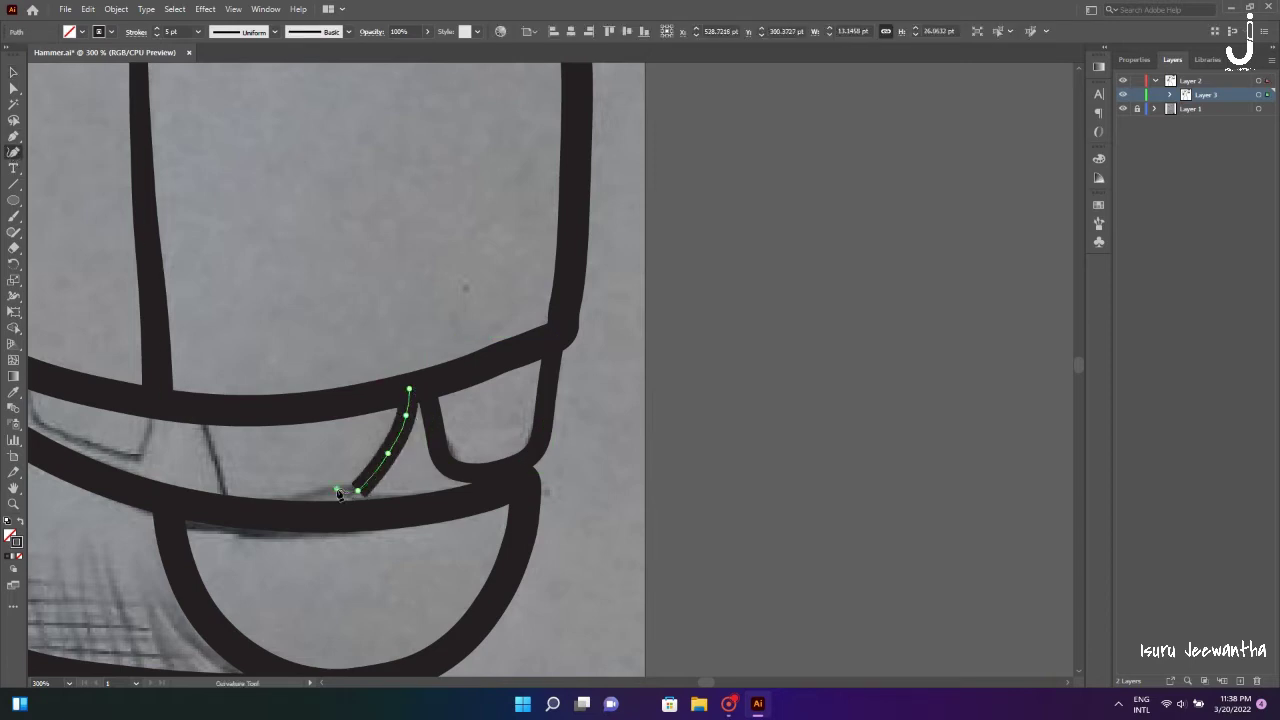
{"action": "left_click", "coordinate": [302, 497]}
{"action": "left_click", "coordinate": [256, 511]}
{"action": "left_click", "coordinate": [227, 490]}
{"action": "left_click", "coordinate": [218, 468]}
{"action": "left_click", "coordinate": [207, 432]}
{"action": "scroll", "coordinate": [205, 412], "scroll_direction": "left", "scroll_amount": 5}
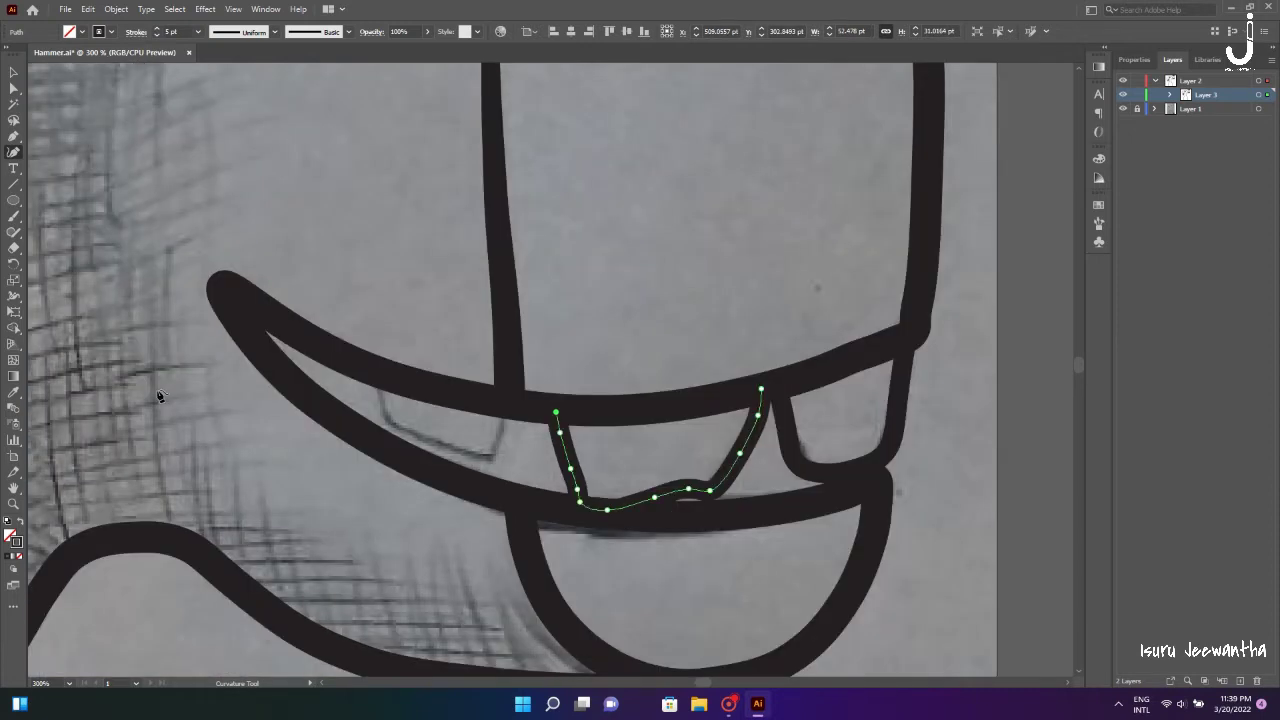
{"action": "key", "text": "Escape"}
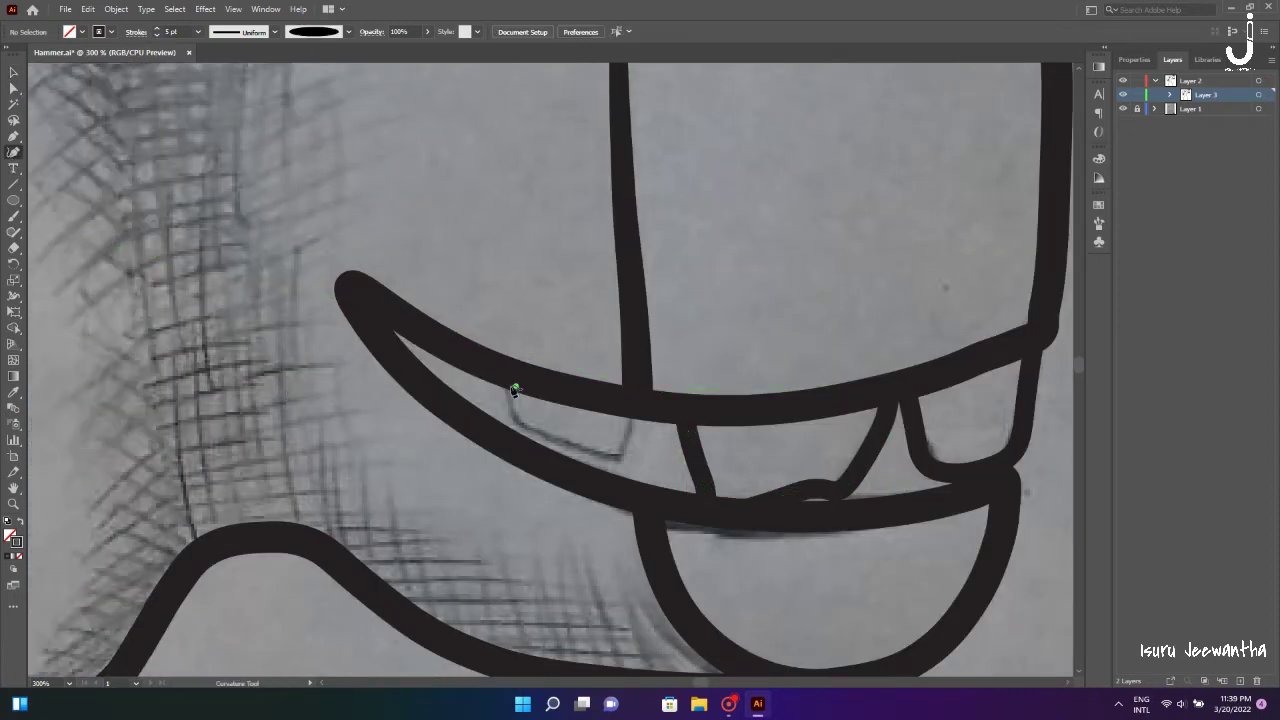
- Outline the left tooth and fit the whole artboard in view
{"action": "left_click", "coordinate": [505, 372]}
{"action": "left_click", "coordinate": [509, 396]}
{"action": "left_click", "coordinate": [527, 427]}
{"action": "left_click", "coordinate": [559, 440]}
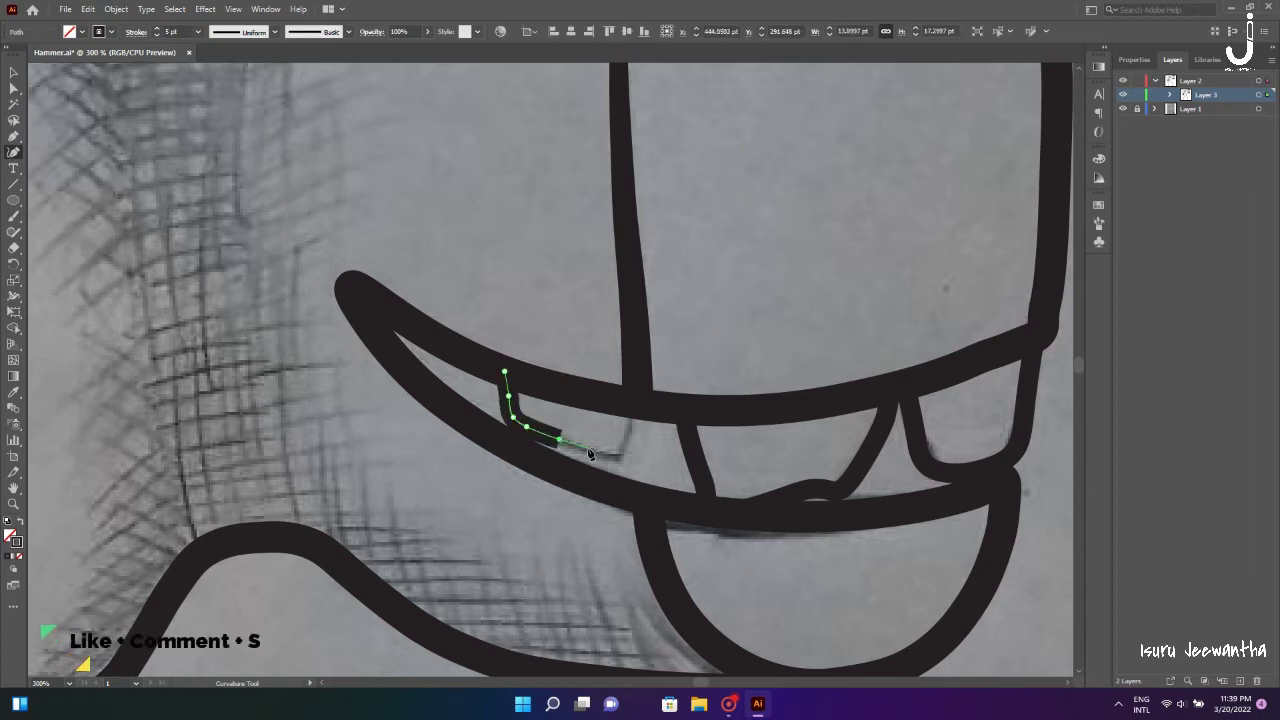
{"action": "left_click", "coordinate": [616, 457]}
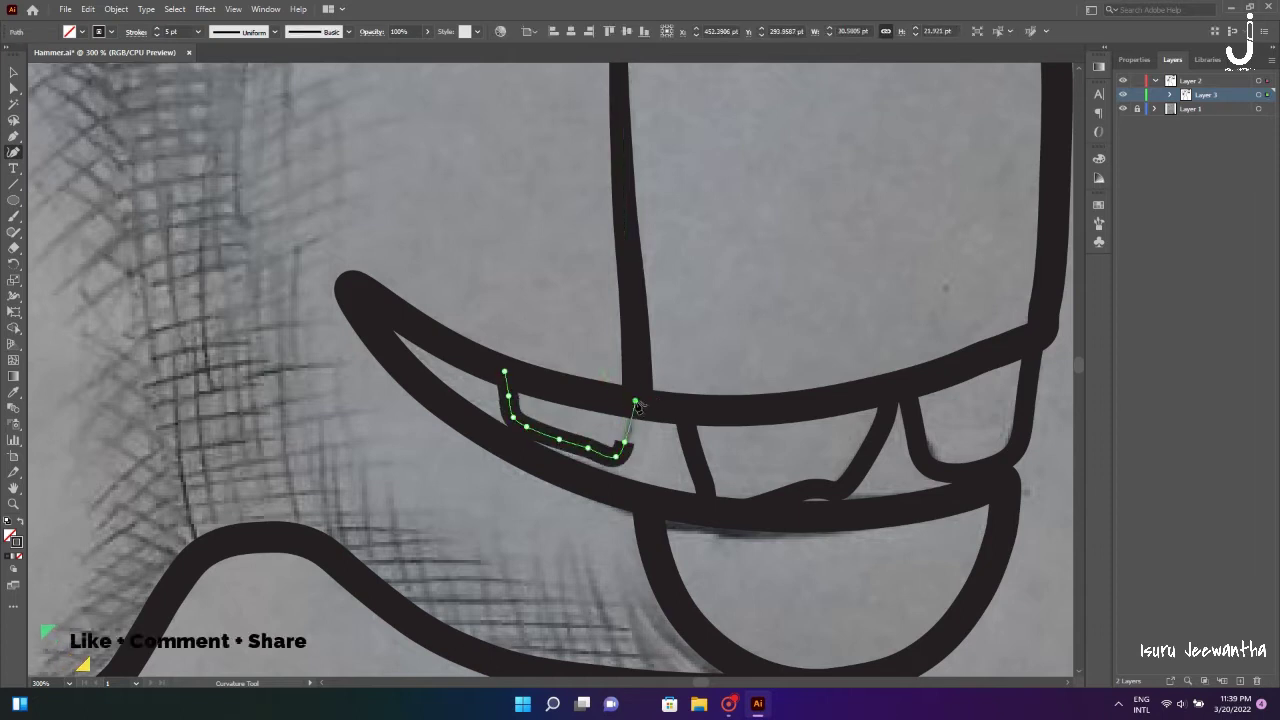
{"action": "key", "text": "Escape"}
{"action": "key", "text": "ctrl+0"}
- Zoom in on the collar and trace the left collar flap as a closed 3 pt curved outline
{"action": "key", "text": "v"}
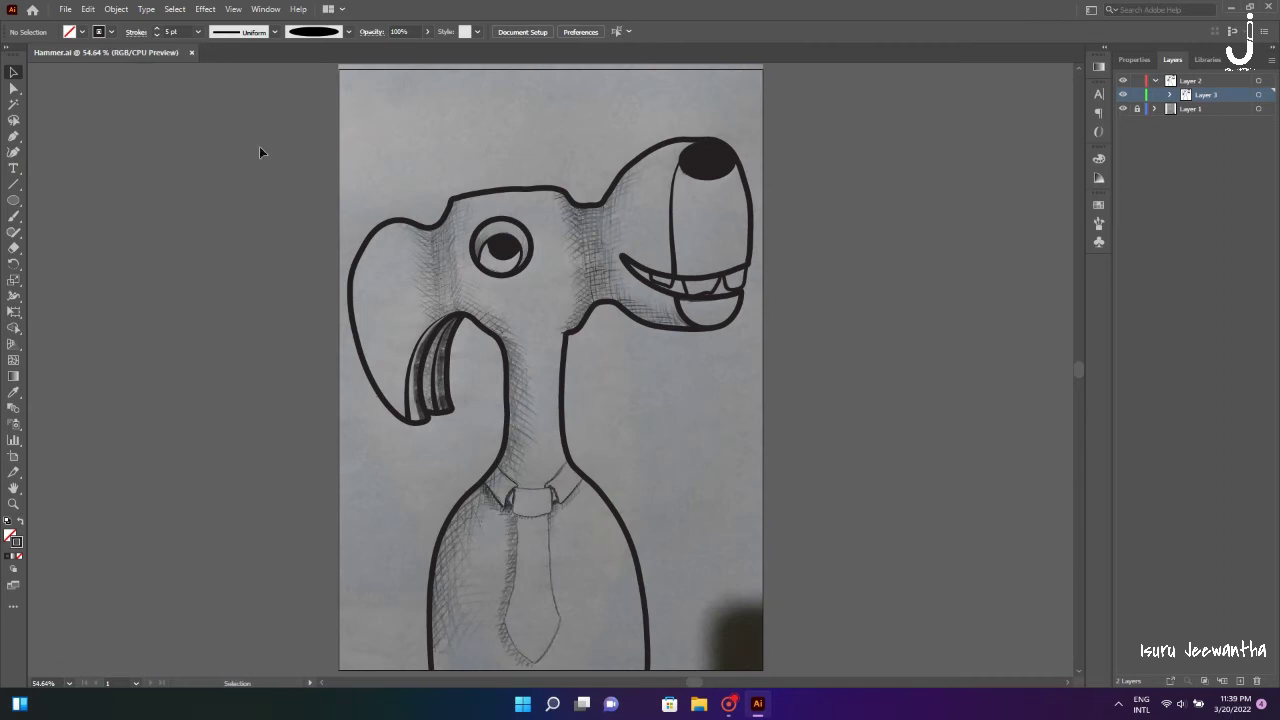
{"action": "key", "text": "ctrl+plus"}
{"action": "scroll", "coordinate": [419, 339], "scroll_direction": "down", "scroll_amount": 5}
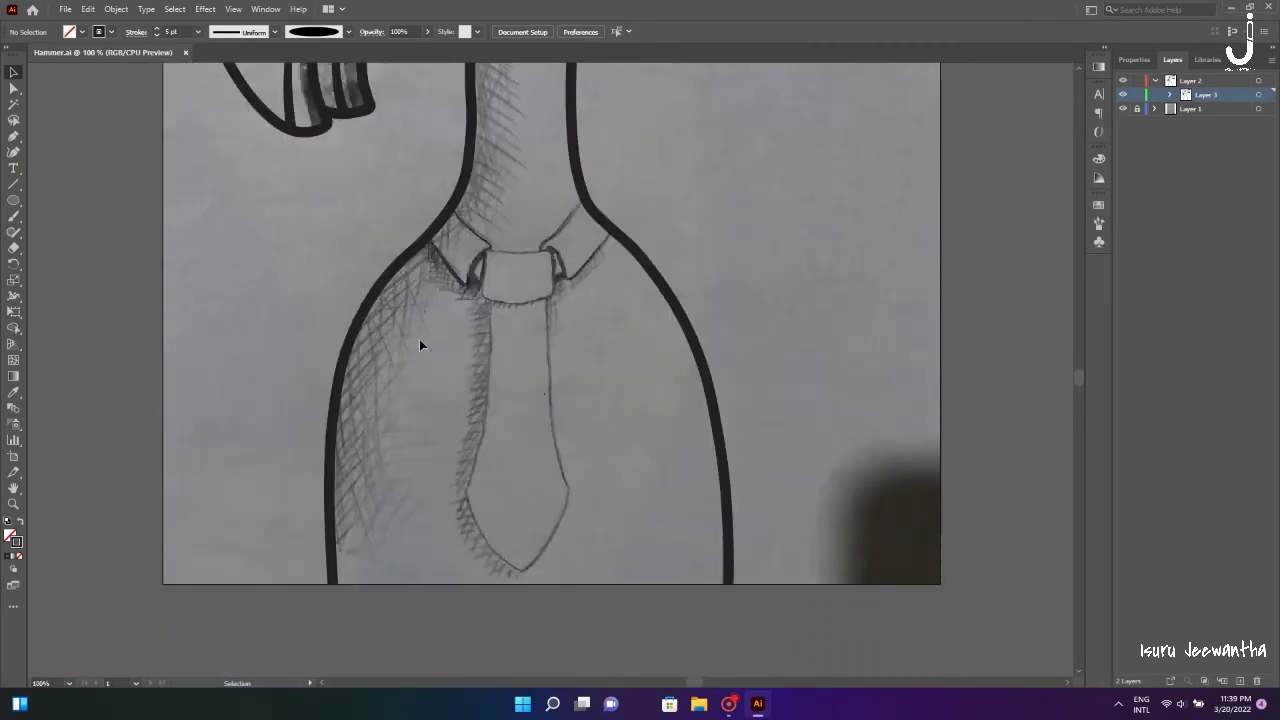
{"action": "scroll", "coordinate": [419, 339], "scroll_direction": "up", "scroll_amount": 3}
{"action": "key", "text": "ctrl+plus"}
{"action": "key", "text": "shift+grave"}
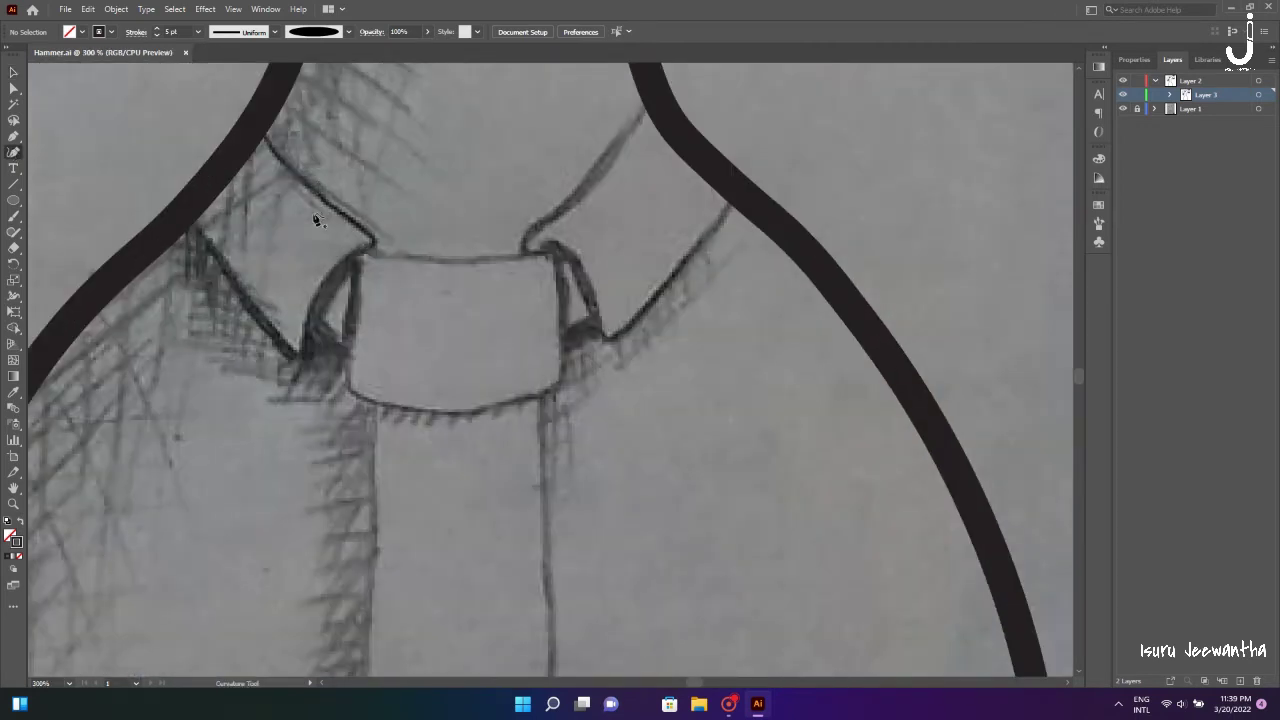
{"action": "left_click", "coordinate": [254, 126]}
{"action": "left_click", "coordinate": [289, 170]}
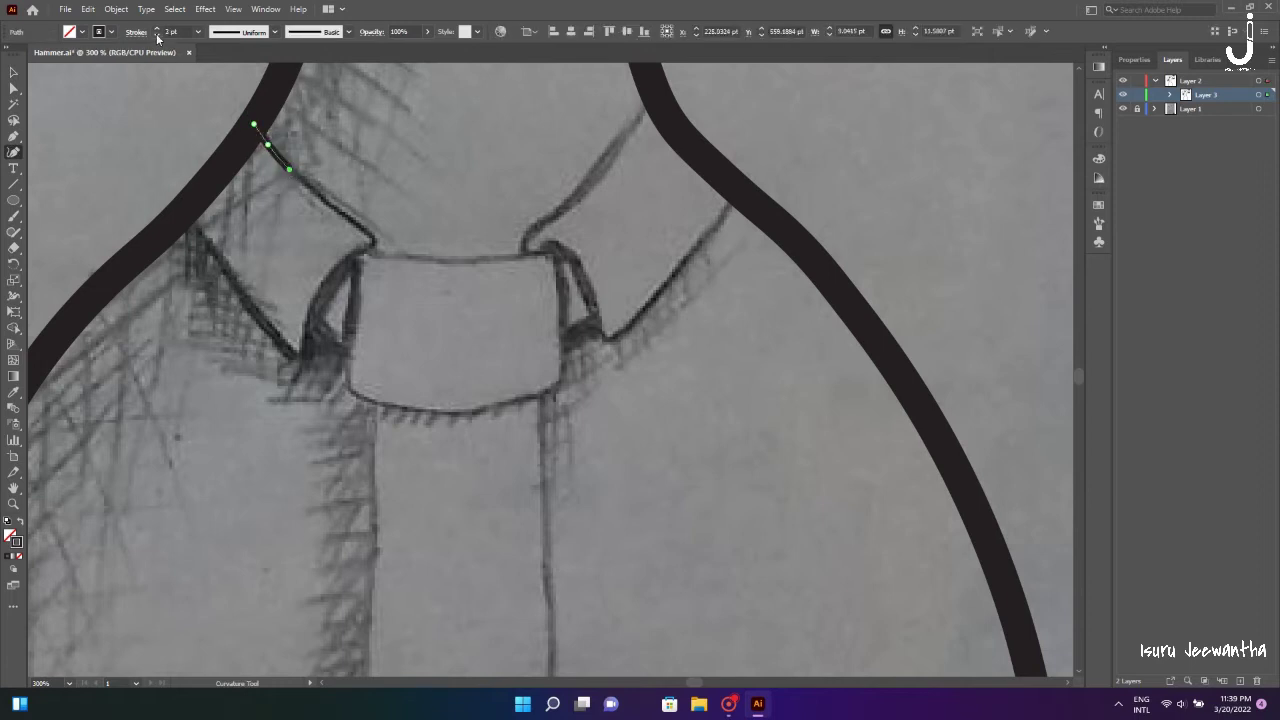
{"action": "left_click", "coordinate": [312, 192]}
{"action": "left_click", "coordinate": [338, 213]}
{"action": "left_click", "coordinate": [360, 228]}
{"action": "left_click", "coordinate": [373, 241]}
{"action": "left_click", "coordinate": [339, 265]}
{"action": "left_click", "coordinate": [309, 316]}
{"action": "left_click", "coordinate": [302, 364]}
{"action": "left_click", "coordinate": [264, 323]}
{"action": "left_click", "coordinate": [236, 287]}
{"action": "left_click", "coordinate": [190, 224]}
{"action": "left_click", "coordinate": [254, 125]}
{"action": "key", "text": "v"}
{"action": "left_click", "coordinate": [341, 194]}
- Trace the right collar flap from its tip up to the shoulder line
{"action": "key", "text": "shift+grave"}
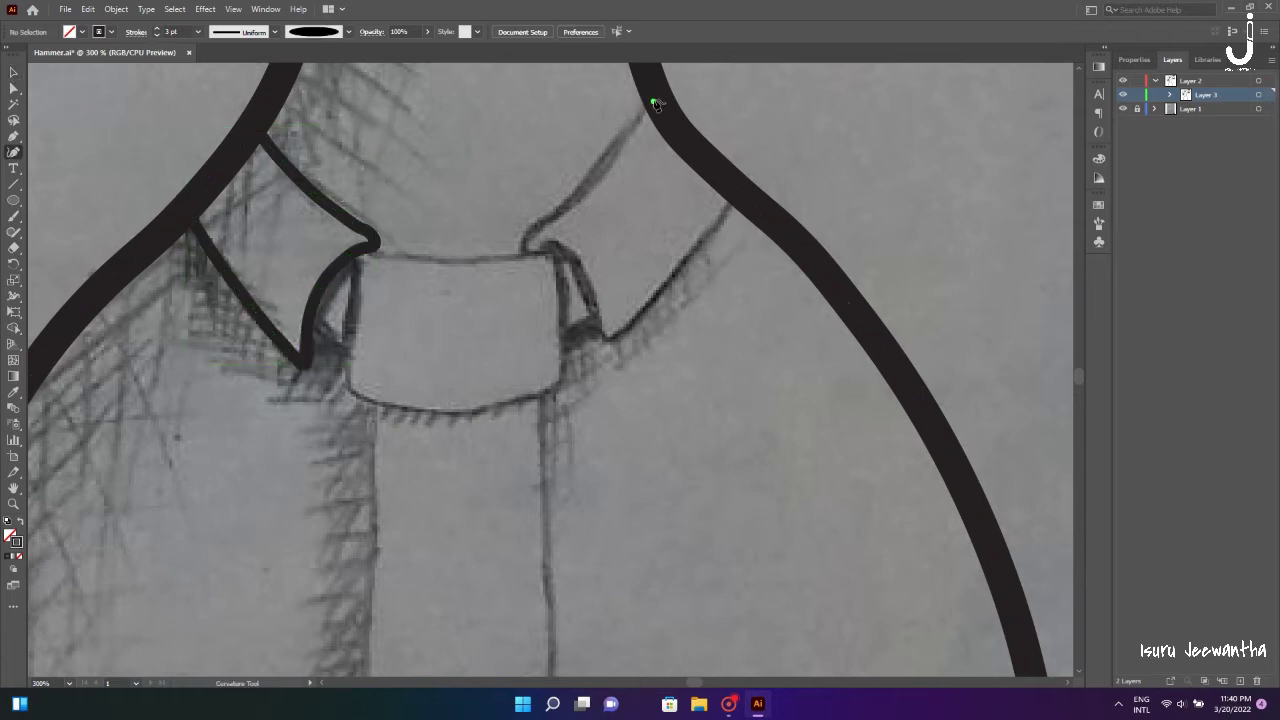
{"action": "left_click", "coordinate": [656, 95]}
{"action": "left_click", "coordinate": [637, 120]}
{"action": "left_click", "coordinate": [610, 157]}
{"action": "left_click", "coordinate": [584, 190]}
{"action": "left_click", "coordinate": [561, 213]}
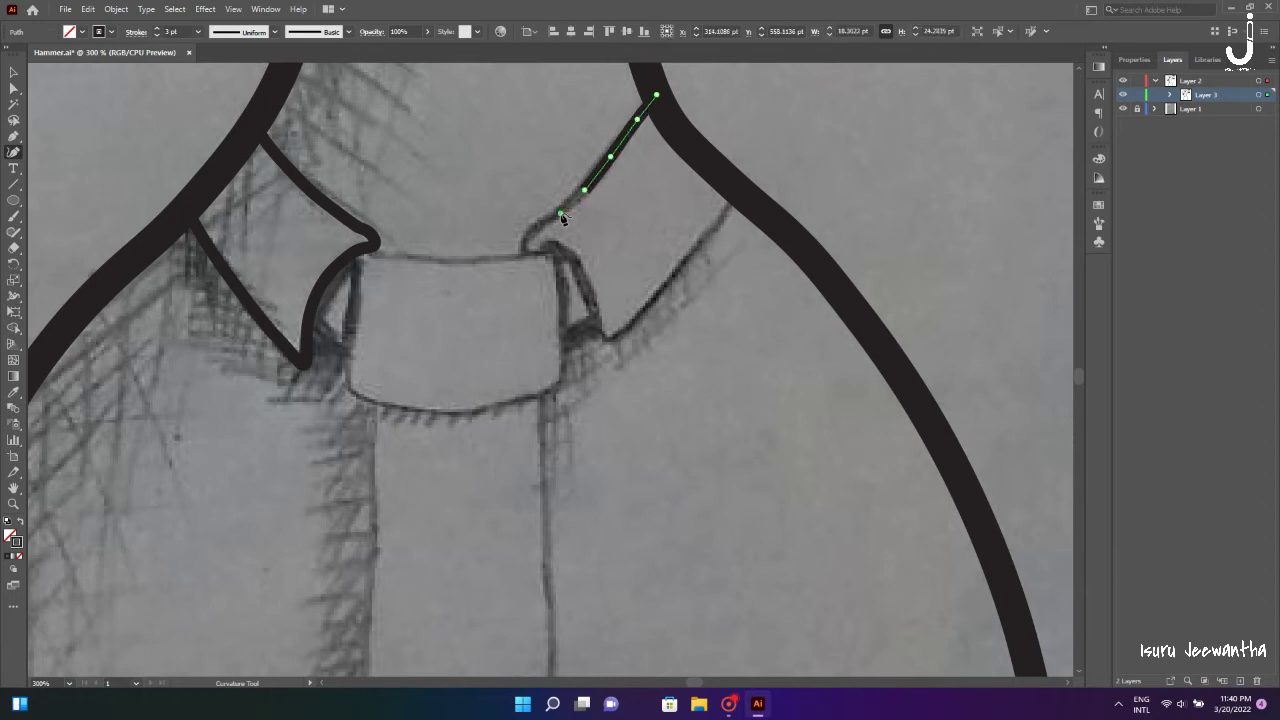
{"action": "left_click", "coordinate": [524, 238]}
{"action": "left_click", "coordinate": [541, 252]}
{"action": "left_click", "coordinate": [553, 242]}
{"action": "left_click", "coordinate": [594, 300]}
{"action": "left_click", "coordinate": [599, 325]}
{"action": "left_click", "coordinate": [623, 332]}
{"action": "left_click", "coordinate": [646, 308]}
{"action": "left_click", "coordinate": [669, 284]}
{"action": "left_click", "coordinate": [693, 251]}
{"action": "left_click", "coordinate": [717, 220]}
{"action": "left_click", "coordinate": [741, 190]}
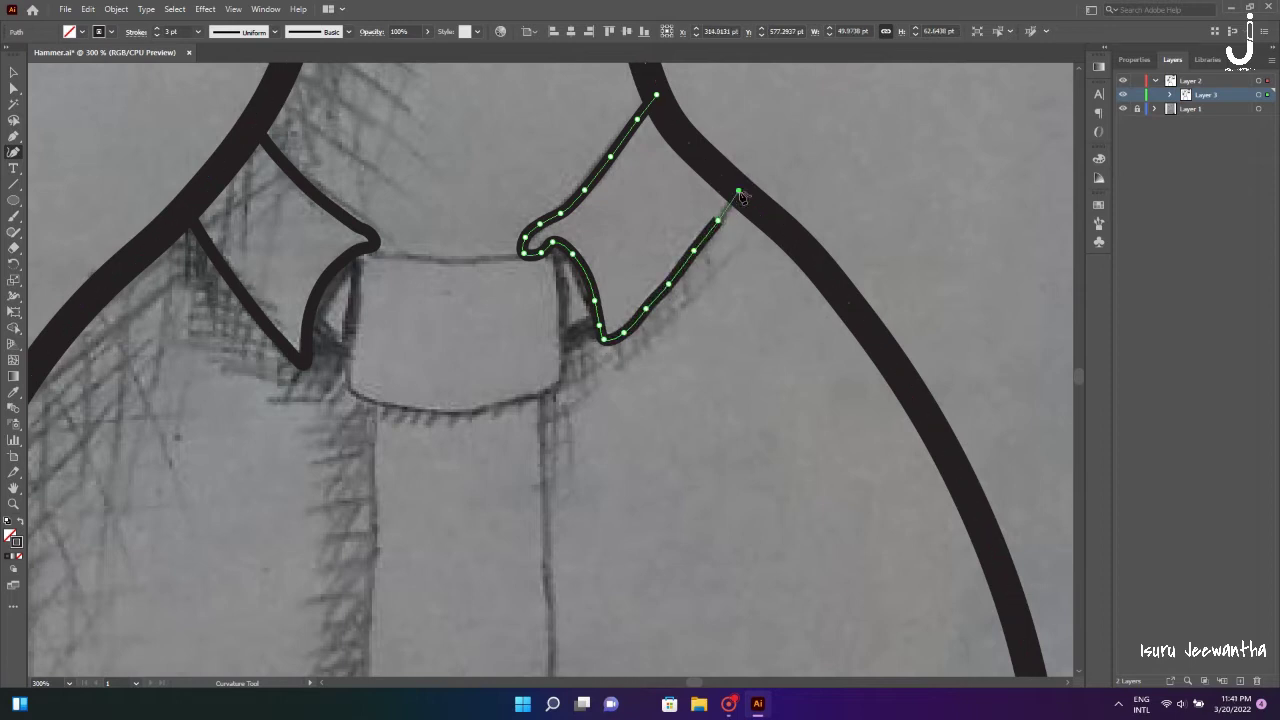
{"action": "key", "text": "v"}
{"action": "left_click", "coordinate": [648, 365]}
- Outline the tie knot between the two collar flaps with the Curvature Tool
{"action": "key", "text": "shift+grave"}
{"action": "left_click", "coordinate": [355, 253]}
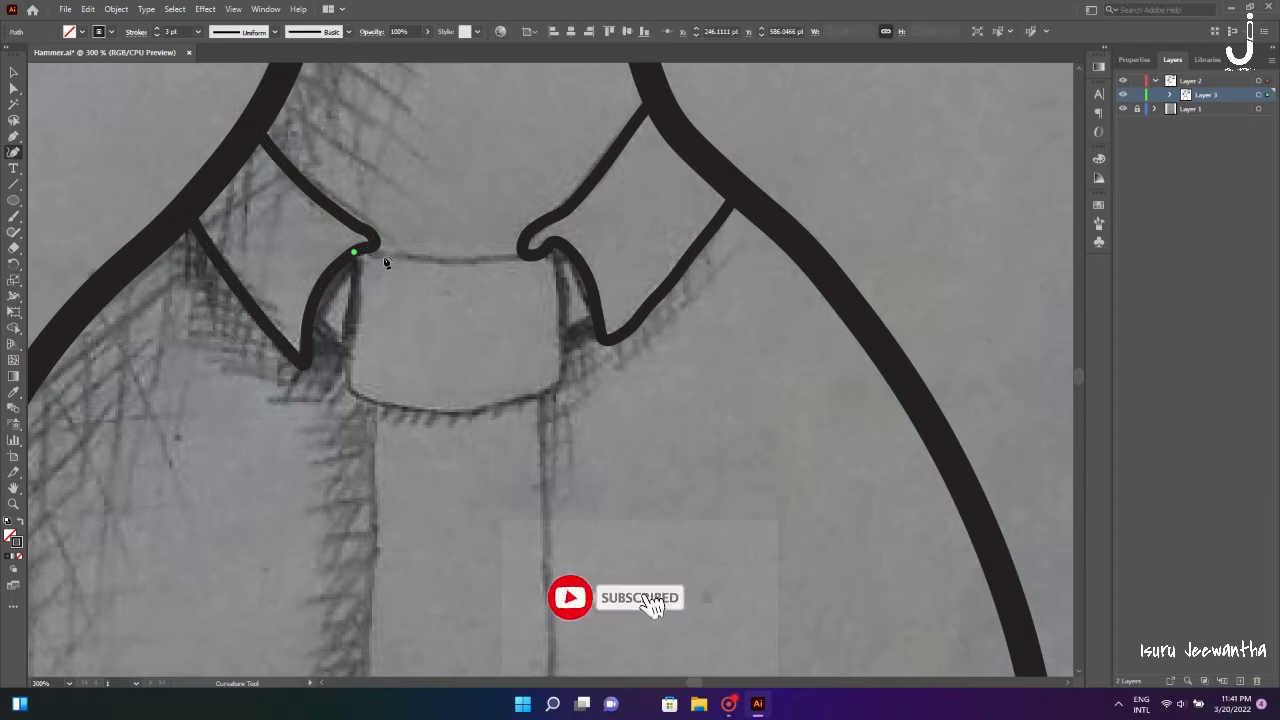
{"action": "left_click", "coordinate": [384, 257]}
{"action": "left_click", "coordinate": [424, 260]}
{"action": "left_click", "coordinate": [465, 260]}
{"action": "left_click", "coordinate": [508, 259]}
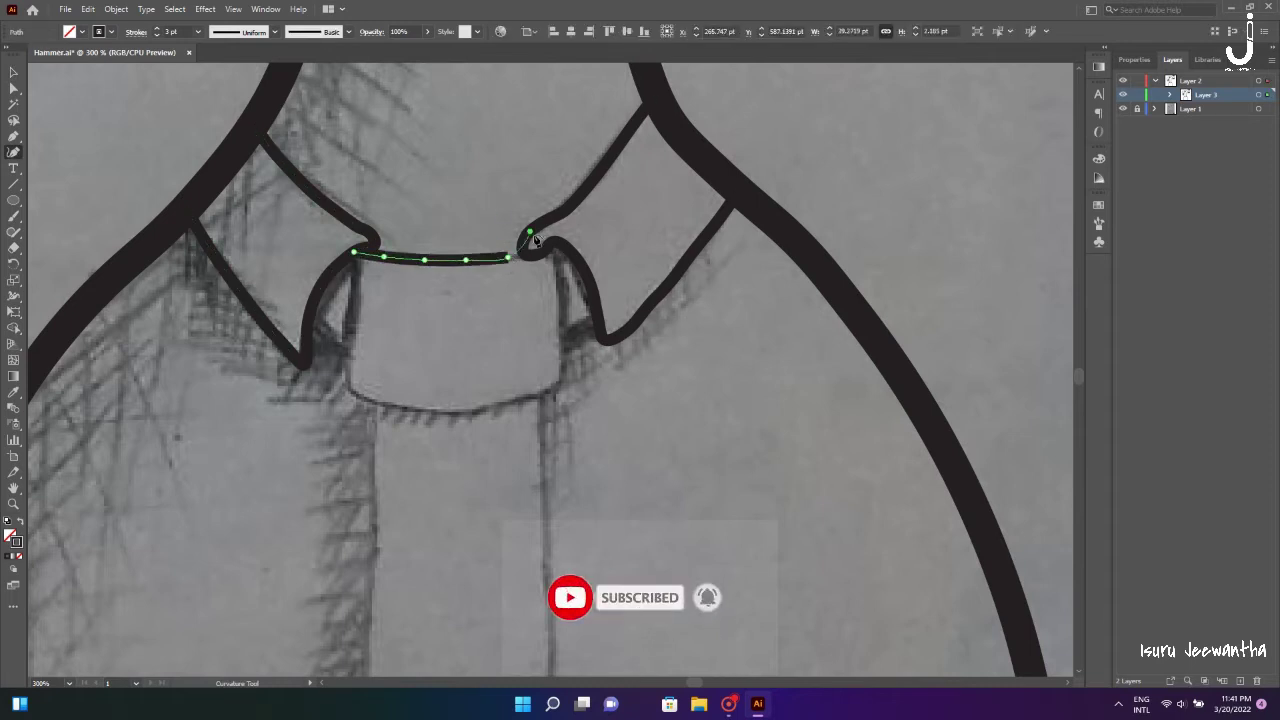
{"action": "left_click", "coordinate": [546, 252]}
{"action": "left_click", "coordinate": [555, 261]}
{"action": "left_click", "coordinate": [562, 284]}
{"action": "left_click", "coordinate": [563, 331]}
{"action": "left_click", "coordinate": [563, 364]}
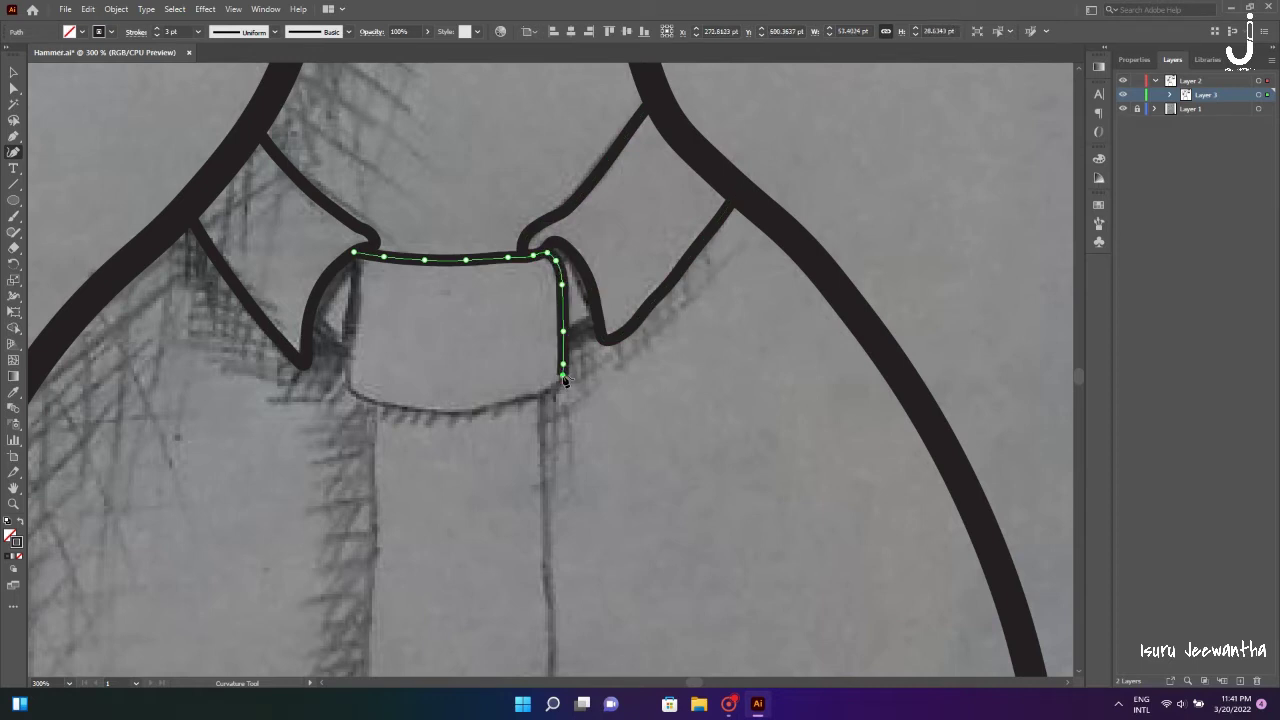
{"action": "left_click", "coordinate": [507, 402]}
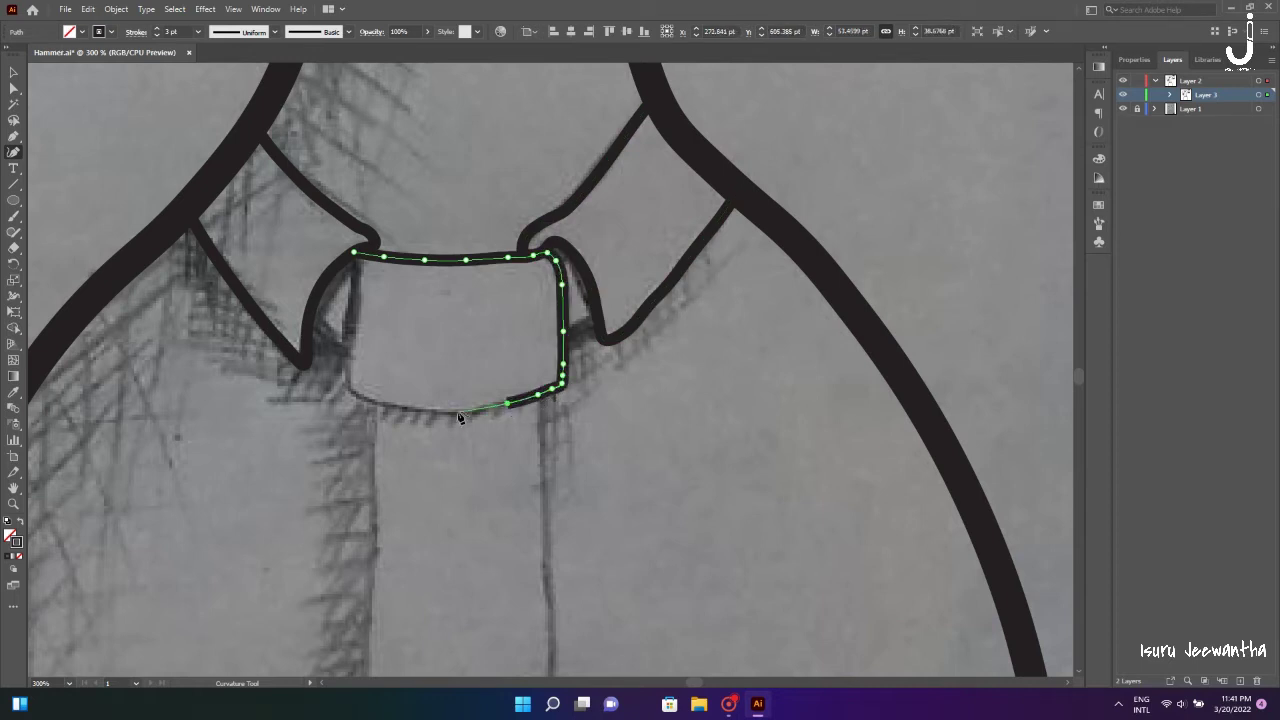
{"action": "left_click", "coordinate": [428, 410]}
{"action": "left_click", "coordinate": [385, 404]}
{"action": "left_click", "coordinate": [344, 368]}
{"action": "left_click", "coordinate": [352, 286]}
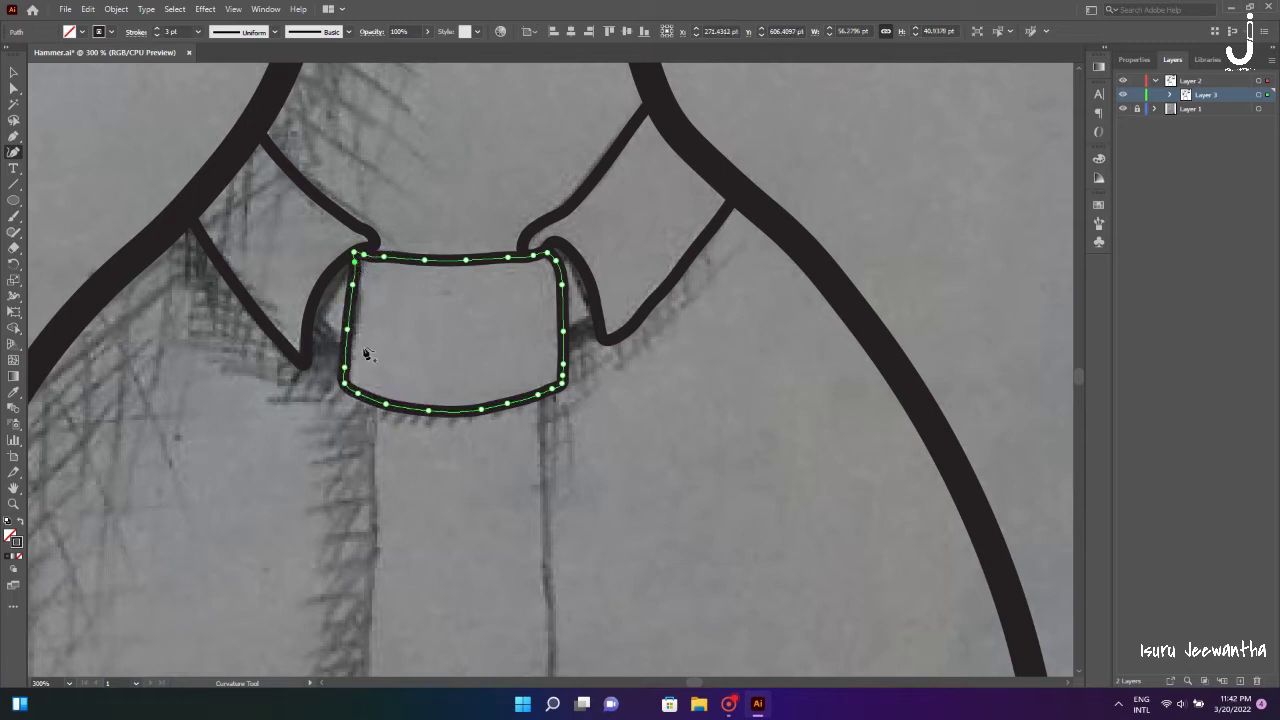
{"action": "left_click", "coordinate": [13, 73]}
- Draw the small fold lines beside the left and right sides of the knot
{"action": "left_click", "coordinate": [13, 152]}
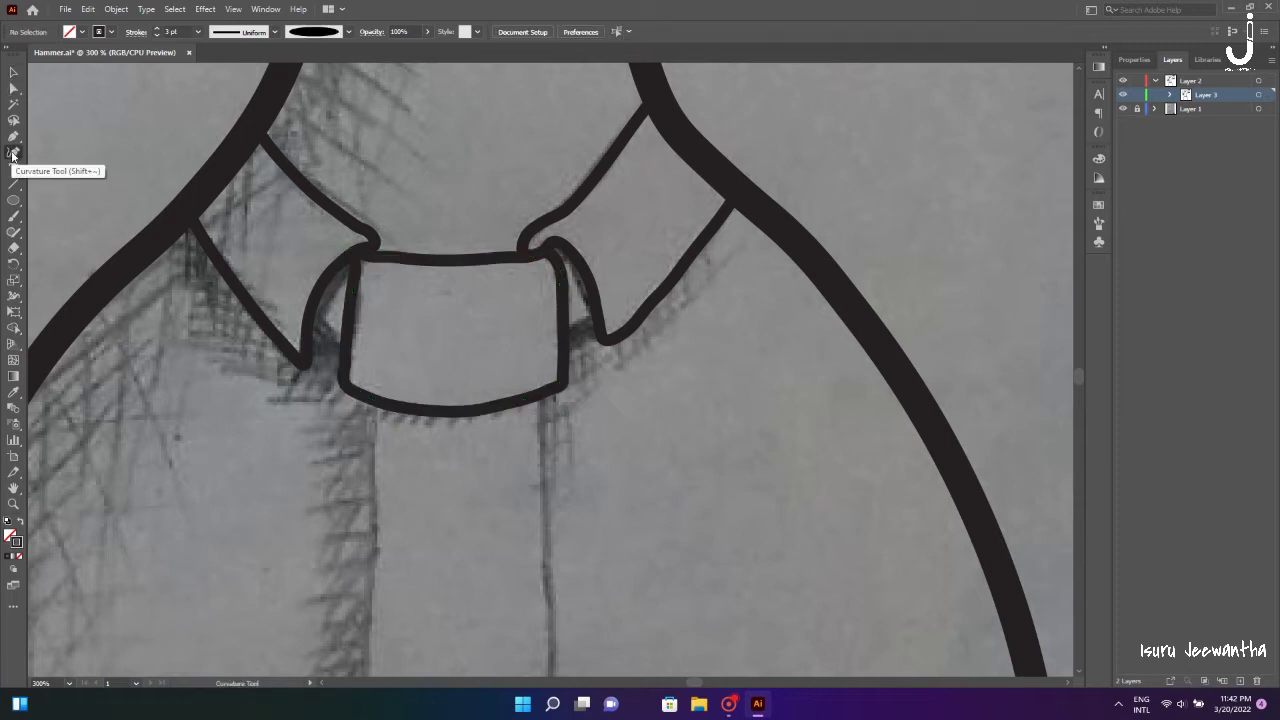
{"action": "left_click", "coordinate": [309, 316]}
{"action": "left_click", "coordinate": [345, 351]}
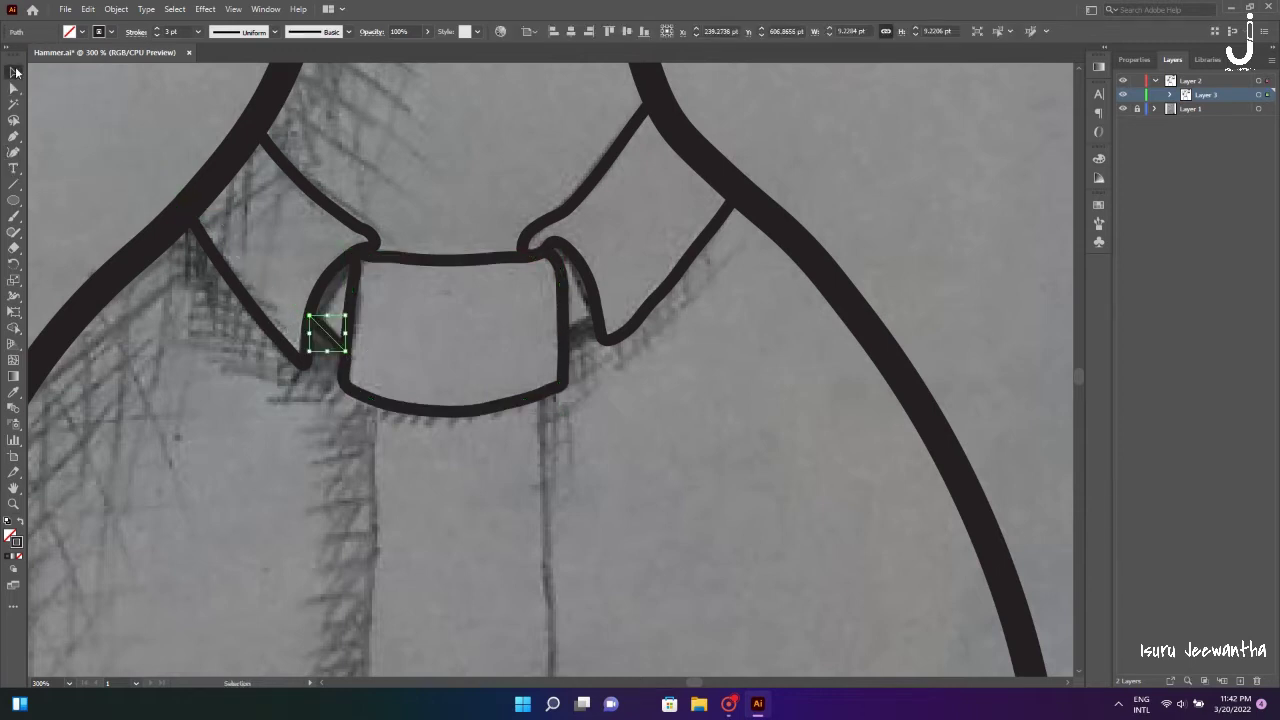
{"action": "left_click", "coordinate": [14, 152]}
{"action": "left_click", "coordinate": [598, 323]}
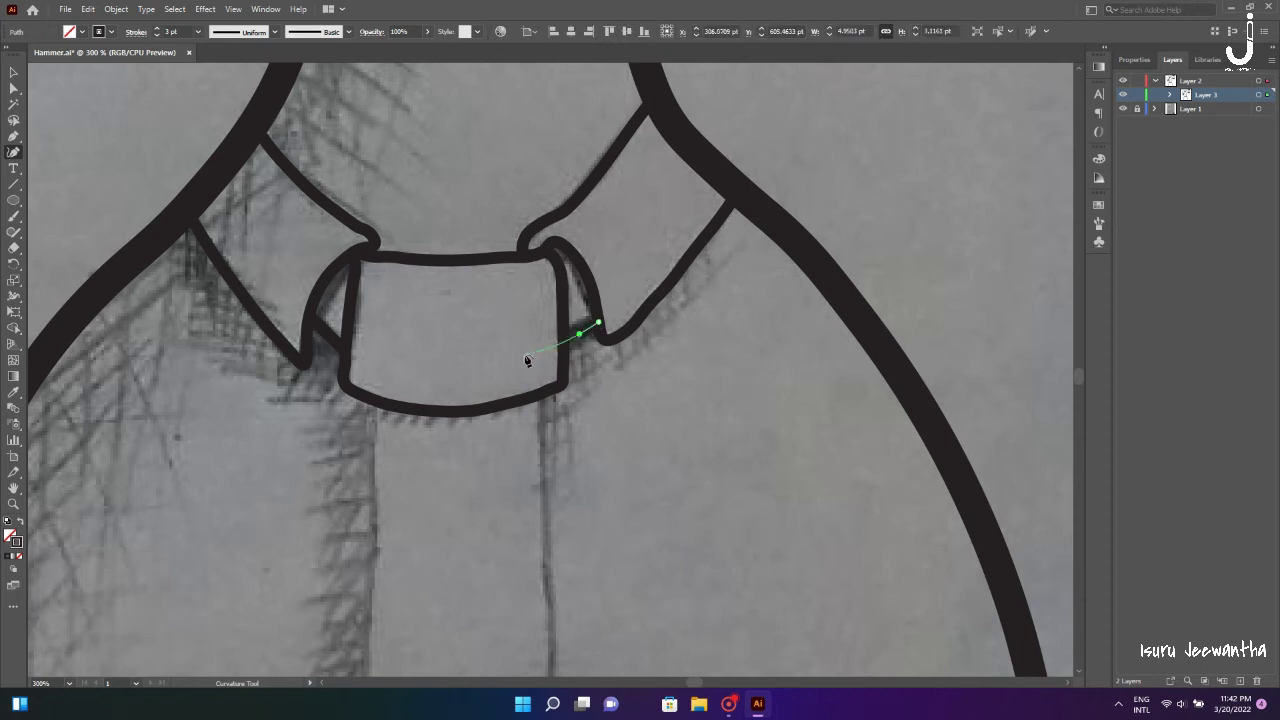
{"action": "left_click", "coordinate": [14, 72]}
{"action": "scroll", "coordinate": [583, 506], "scroll_direction": "down", "scroll_amount": 3}
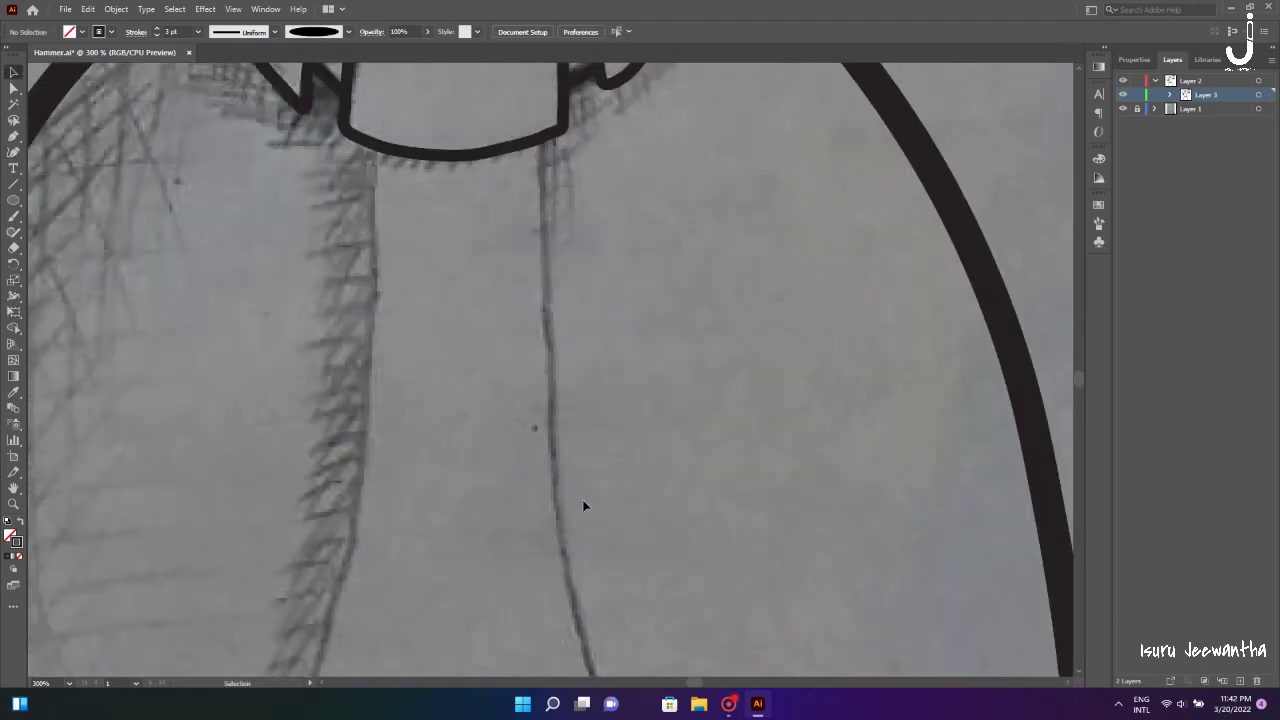
{"action": "scroll", "coordinate": [583, 506], "scroll_direction": "down", "scroll_amount": 3}
- Trace the tie's closed outline down to its tip and back up to the collar
{"action": "scroll", "coordinate": [585, 506], "scroll_direction": "down", "scroll_amount": 2}
{"action": "left_click", "coordinate": [14, 152]}
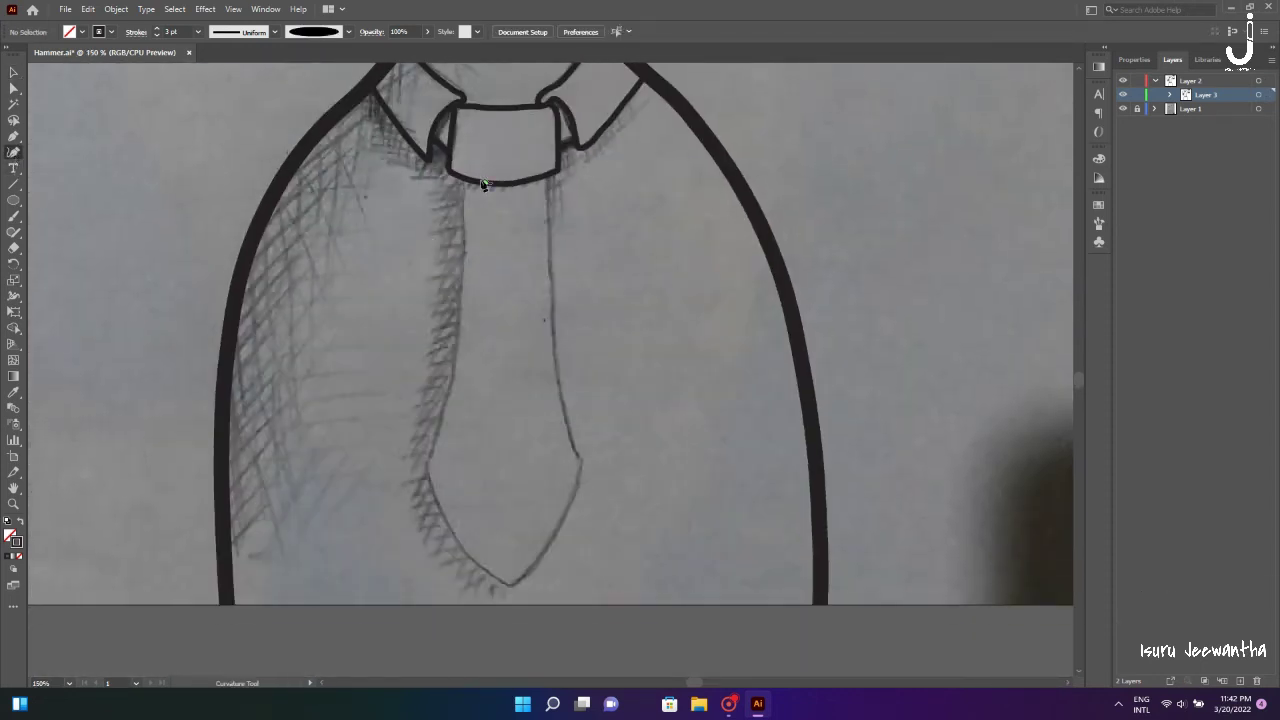
{"action": "left_click", "coordinate": [466, 180]}
{"action": "left_click", "coordinate": [464, 211]}
{"action": "left_click", "coordinate": [464, 245]}
{"action": "left_click", "coordinate": [464, 288]}
{"action": "left_click", "coordinate": [457, 342]}
{"action": "left_click", "coordinate": [451, 384]}
{"action": "left_click", "coordinate": [438, 427]}
{"action": "left_click", "coordinate": [428, 456]}
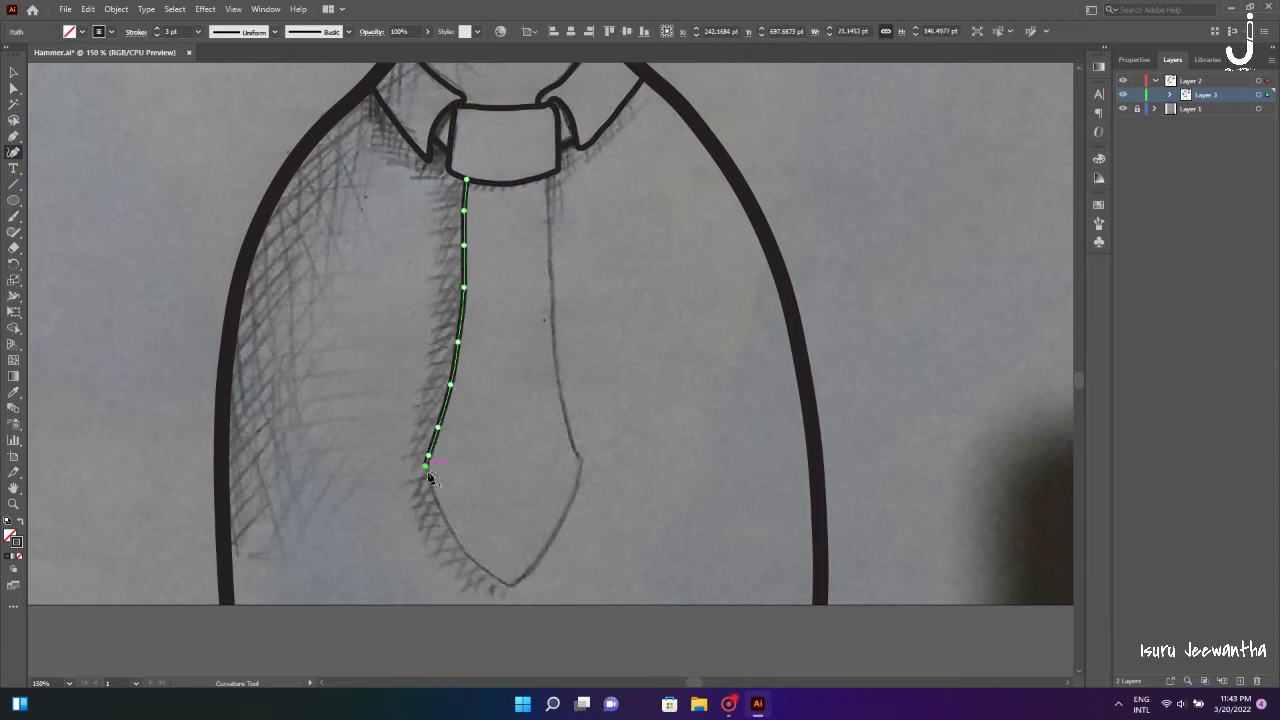
{"action": "left_click", "coordinate": [429, 479]}
{"action": "left_click", "coordinate": [440, 510]}
{"action": "left_click", "coordinate": [467, 551]}
{"action": "left_click", "coordinate": [495, 576]}
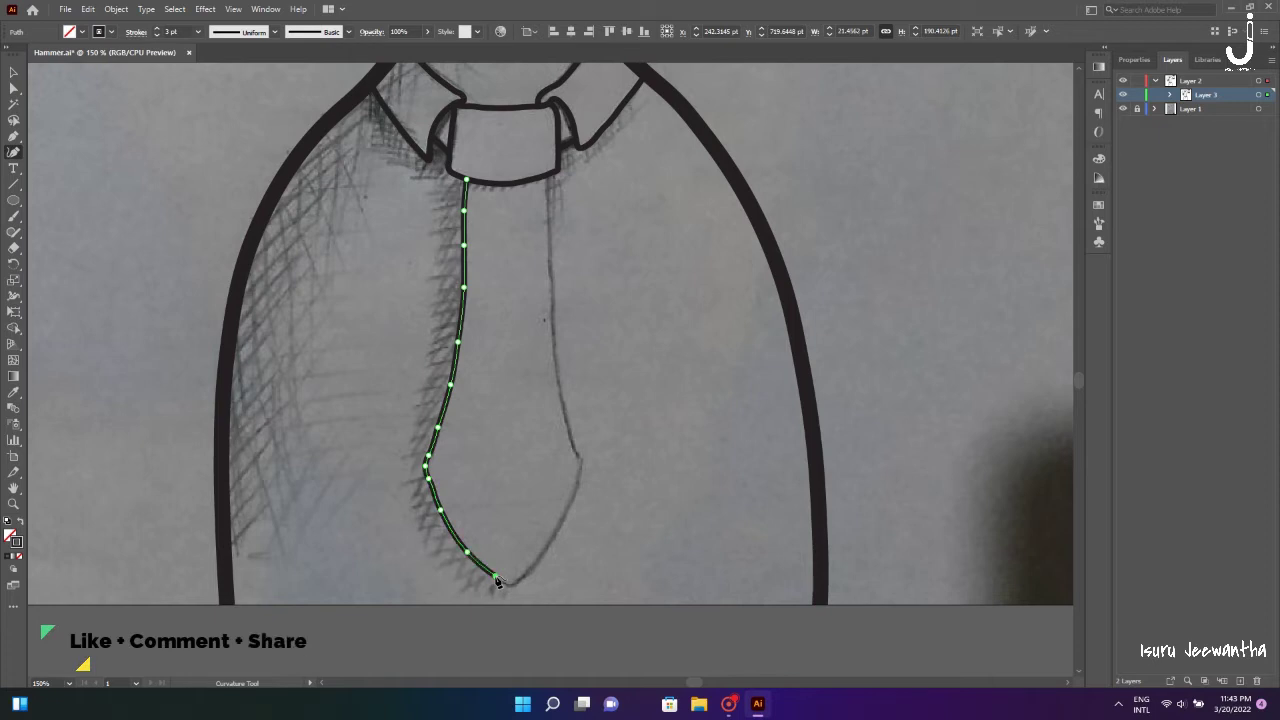
{"action": "left_click", "coordinate": [525, 571]}
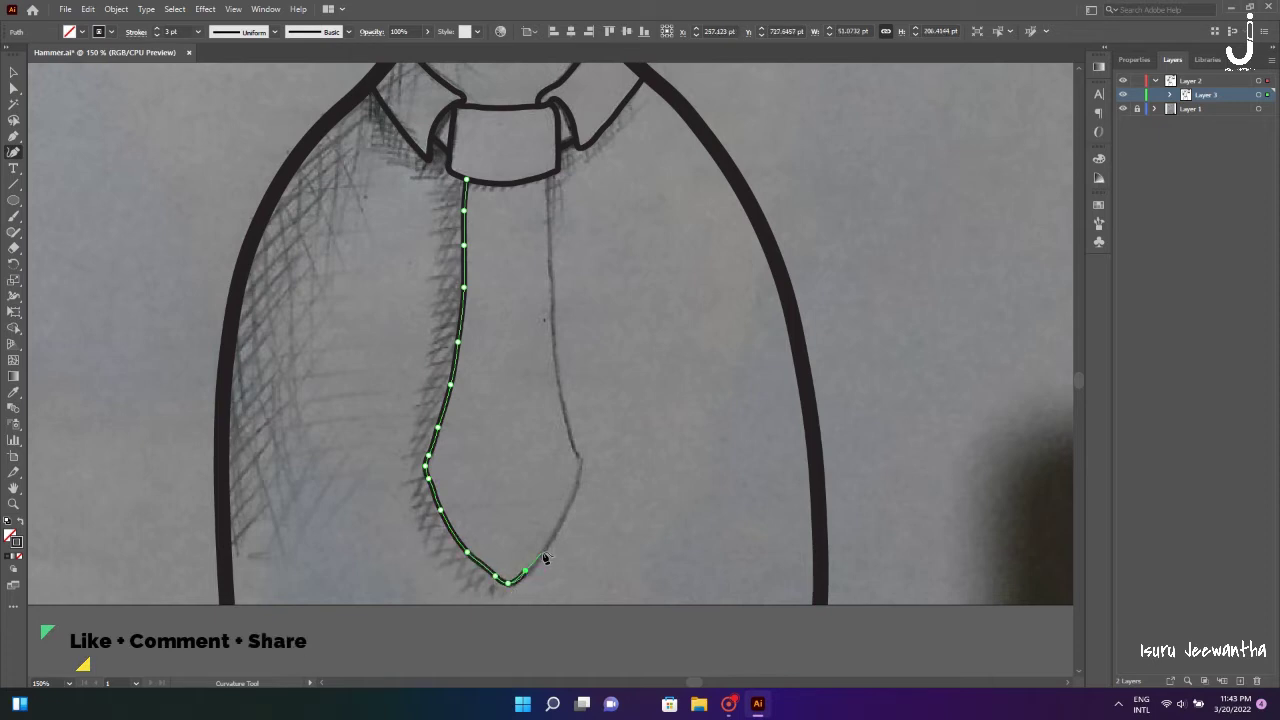
{"action": "left_click", "coordinate": [581, 466]}
{"action": "left_click", "coordinate": [556, 373]}
{"action": "left_click", "coordinate": [552, 306]}
{"action": "left_click", "coordinate": [466, 180]}
- Deselect the tie, fit the artboard in view, and create new sublayer Layer 5
{"action": "key", "text": "v"}
{"action": "key", "text": "ctrl+shift+a"}
{"action": "key", "text": "ctrl+0"}
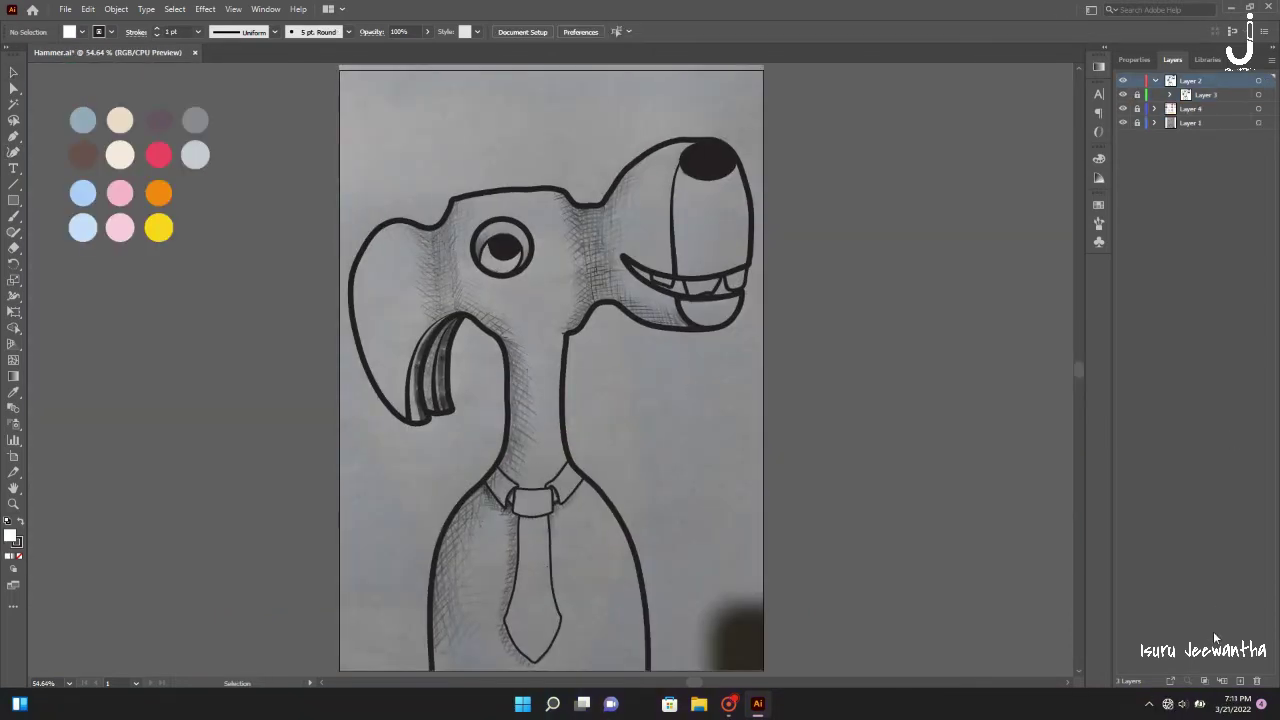
{"action": "left_click", "coordinate": [1221, 681]}
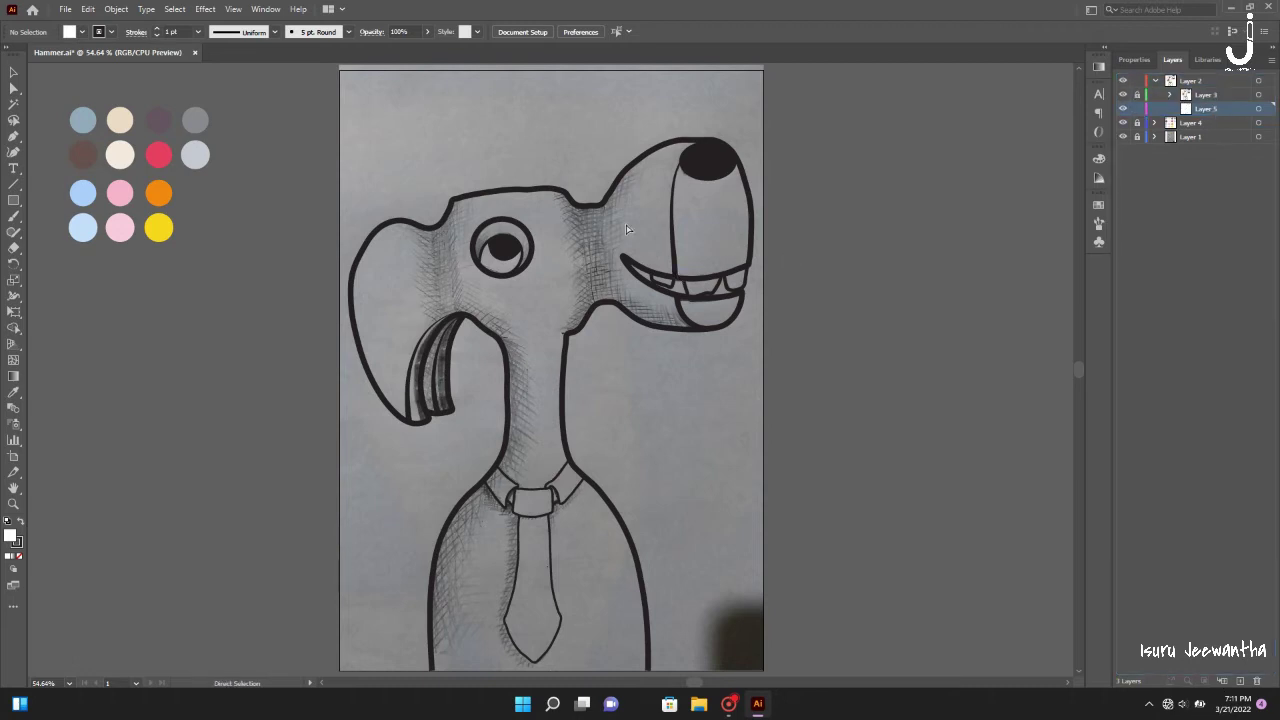
- Draw a crescent shape inside the eye ring, wrapping around the pupil
{"action": "key", "text": "ctrl+1"}
{"action": "left_click", "coordinate": [14, 152]}
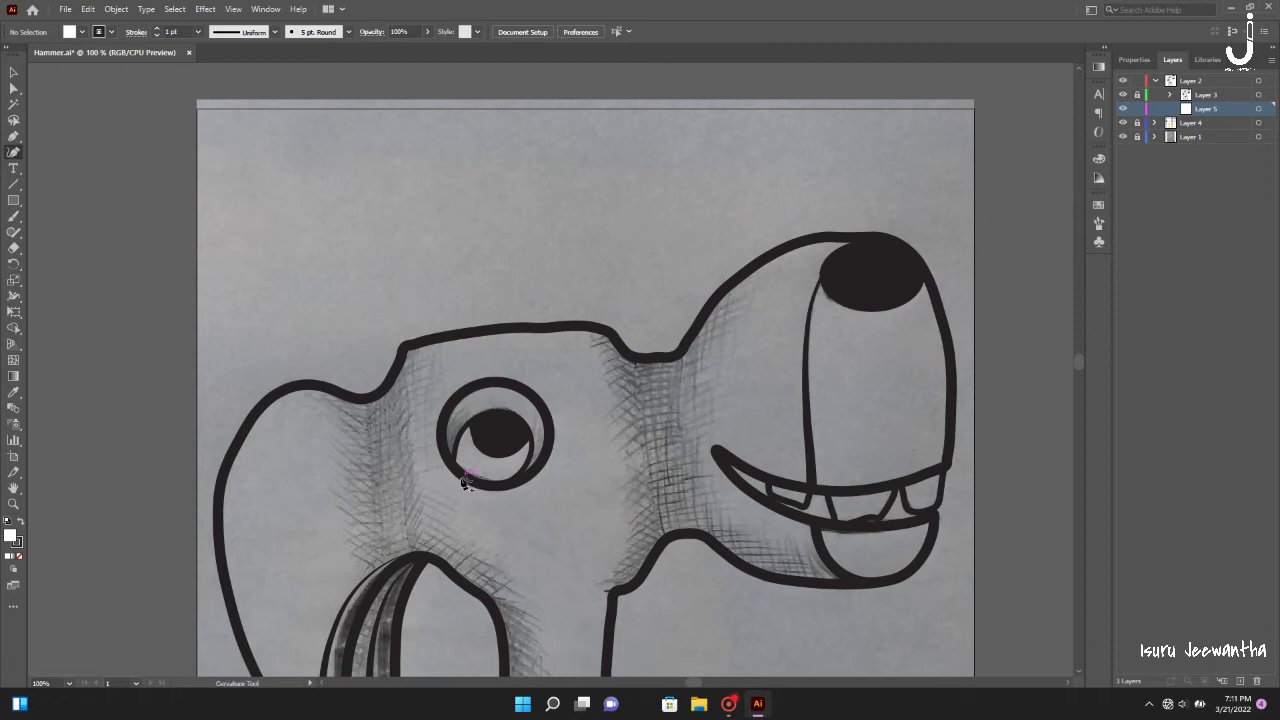
{"action": "left_click", "coordinate": [453, 461]}
{"action": "left_click", "coordinate": [465, 428]}
{"action": "left_click", "coordinate": [492, 411]}
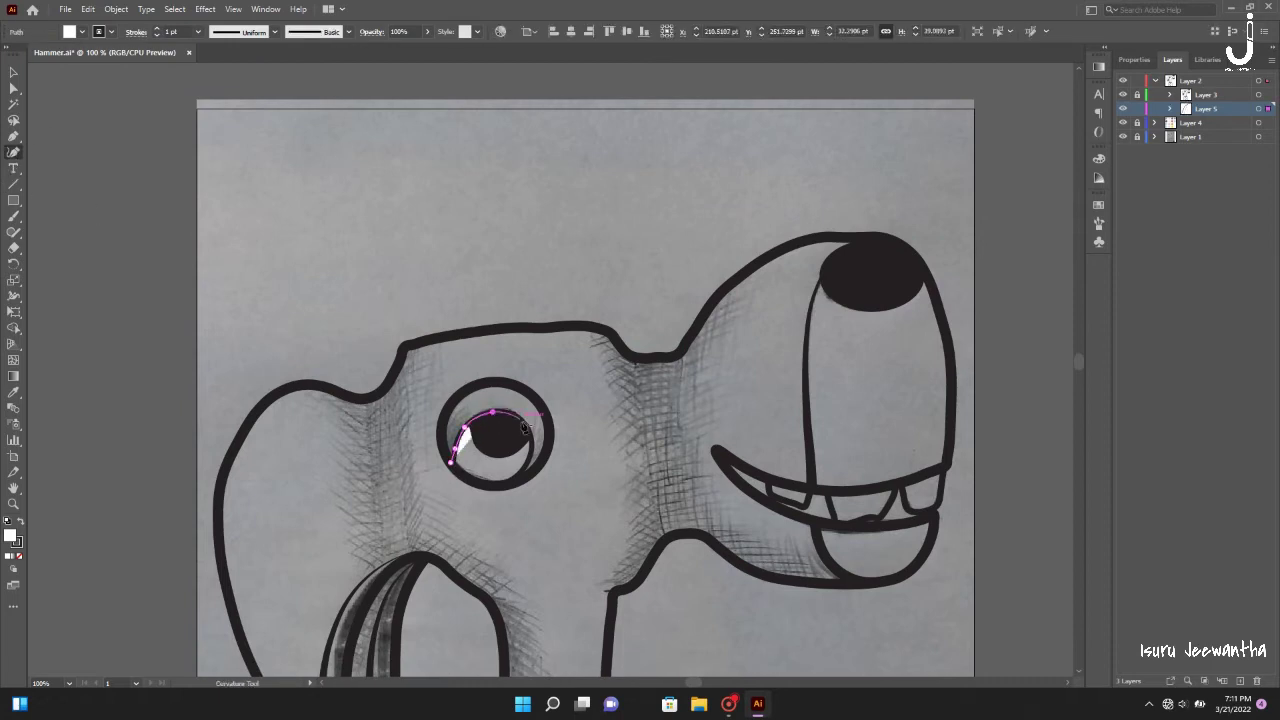
{"action": "left_click", "coordinate": [548, 443]}
{"action": "left_click", "coordinate": [530, 470]}
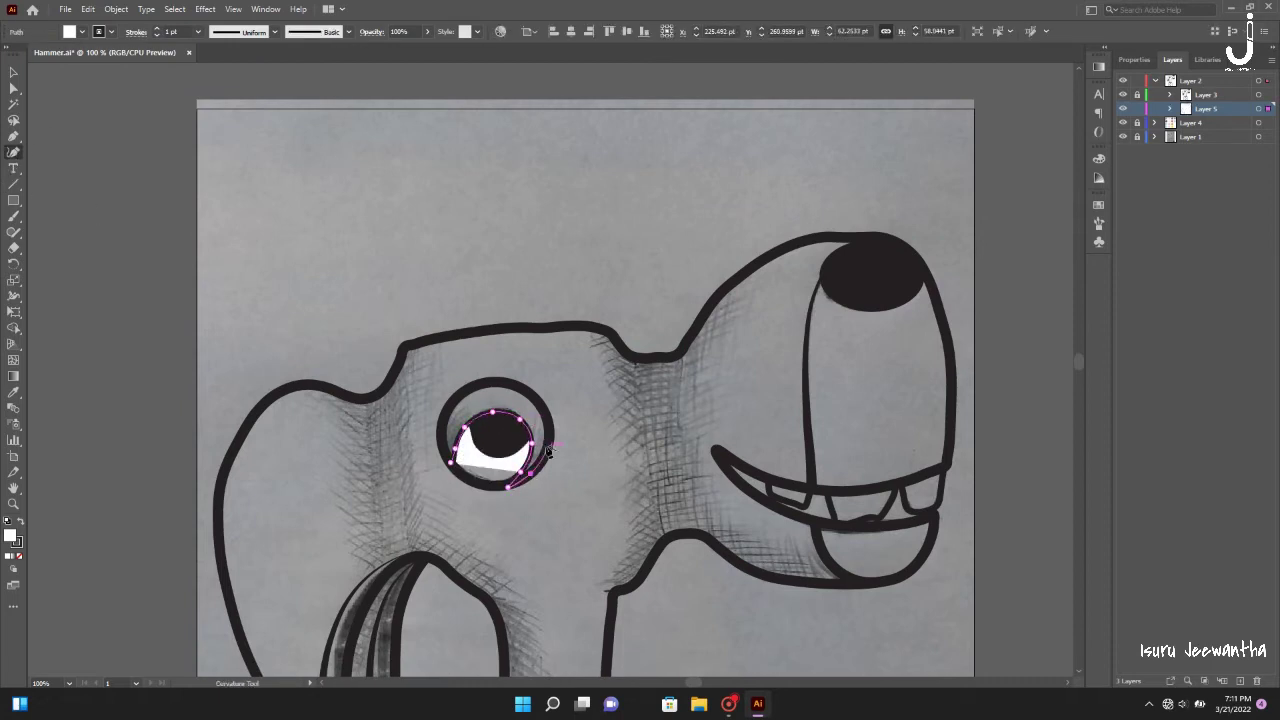
{"action": "left_click", "coordinate": [532, 443]}
{"action": "left_click", "coordinate": [536, 401]}
{"action": "left_click", "coordinate": [487, 383]}
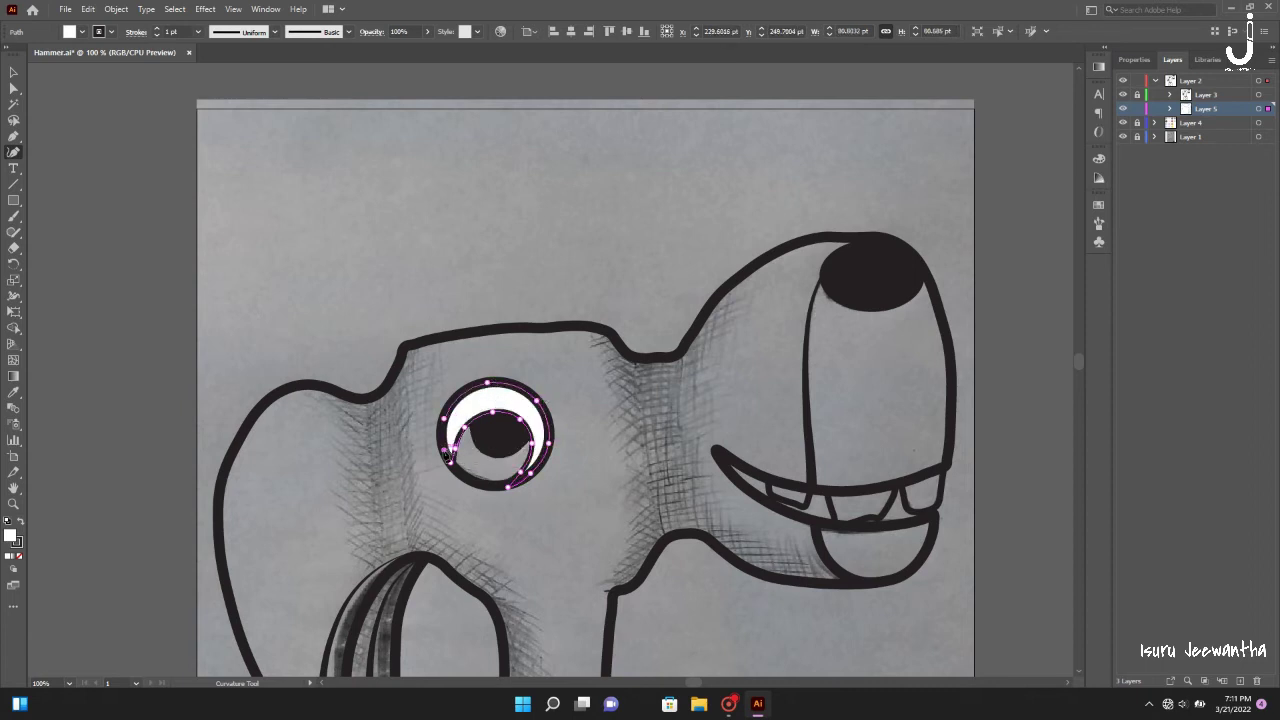
- Fill the eye crescent with the brown swatch colour using the Eyedropper
{"action": "left_click", "coordinate": [14, 392]}
{"action": "scroll", "coordinate": [175, 243], "scroll_direction": "down", "scroll_amount": 3}
{"action": "left_click", "coordinate": [84, 119]}
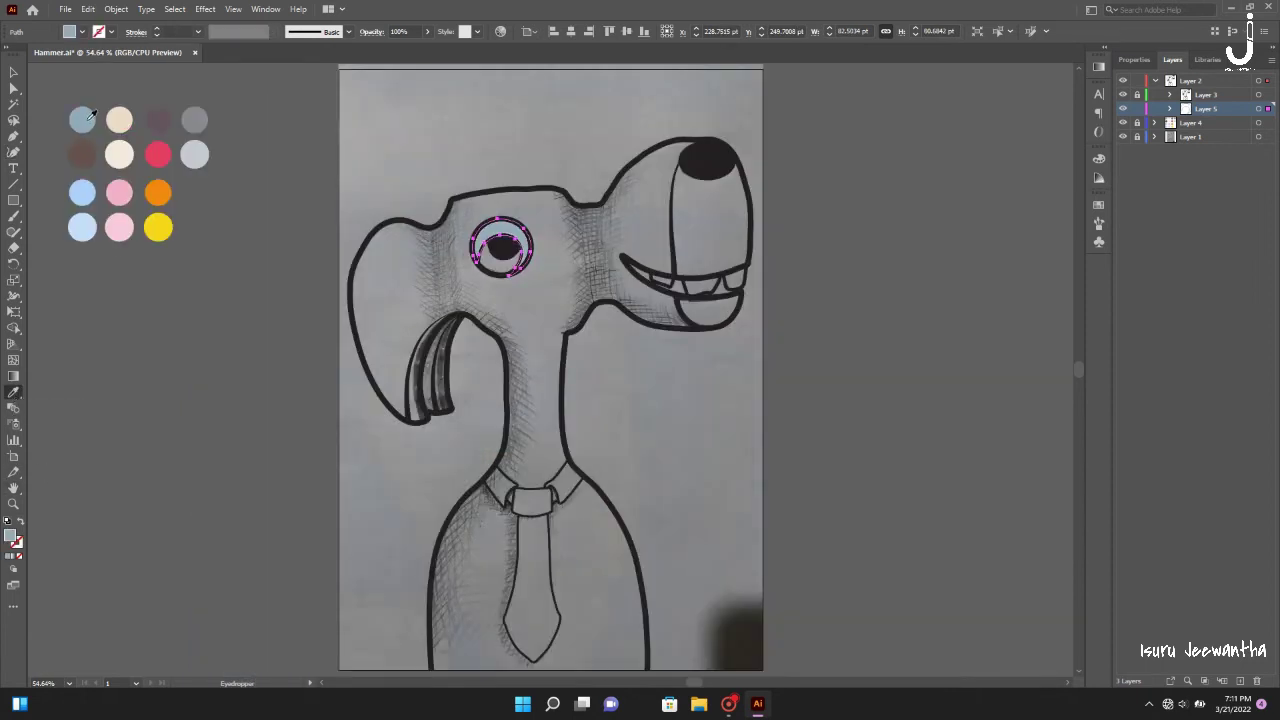
{"action": "left_click", "coordinate": [84, 153]}
{"action": "key", "text": "v"}
{"action": "left_click", "coordinate": [417, 121]}
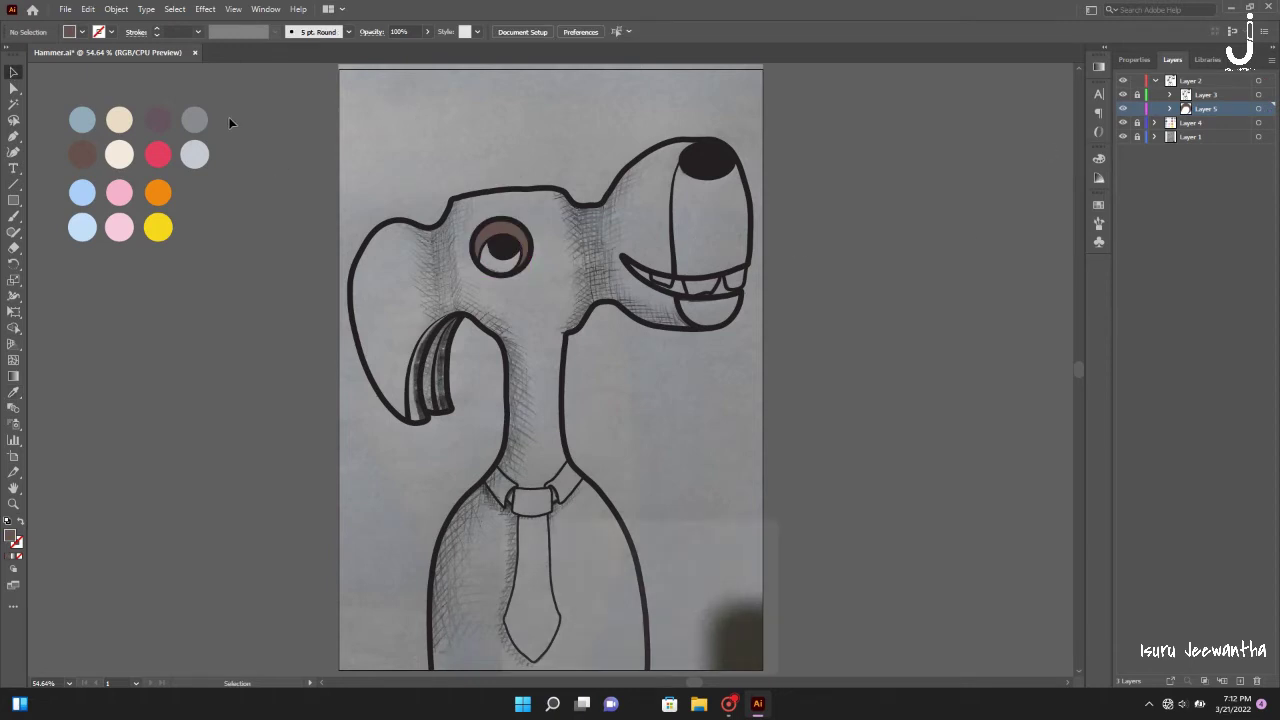
{"action": "left_click", "coordinate": [13, 153]}
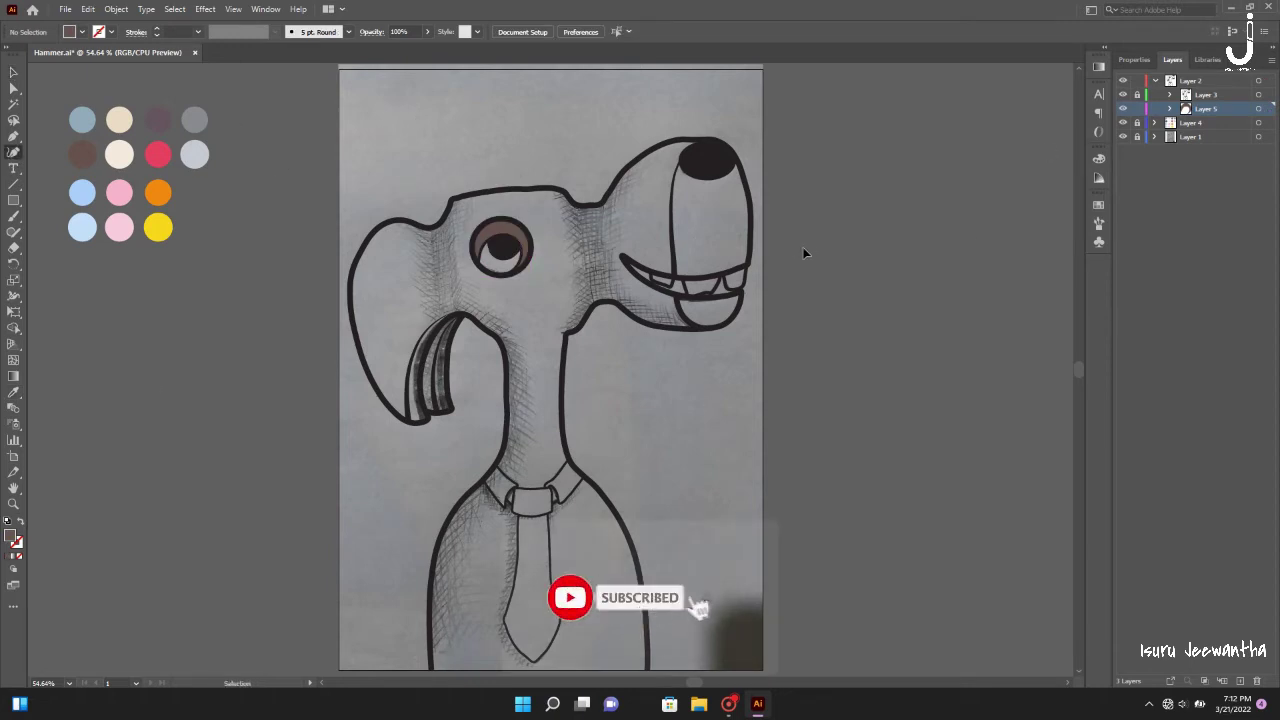
- Trace a closed Curvature shape around the dog's long nose for its mauve fill
{"action": "scroll", "coordinate": [803, 251], "scroll_direction": "up", "scroll_amount": 2}
{"action": "scroll", "coordinate": [980, 206], "scroll_direction": "up", "scroll_amount": 2}
{"action": "scroll", "coordinate": [980, 206], "scroll_direction": "up", "scroll_amount": 1}
{"action": "left_click", "coordinate": [651, 541]}
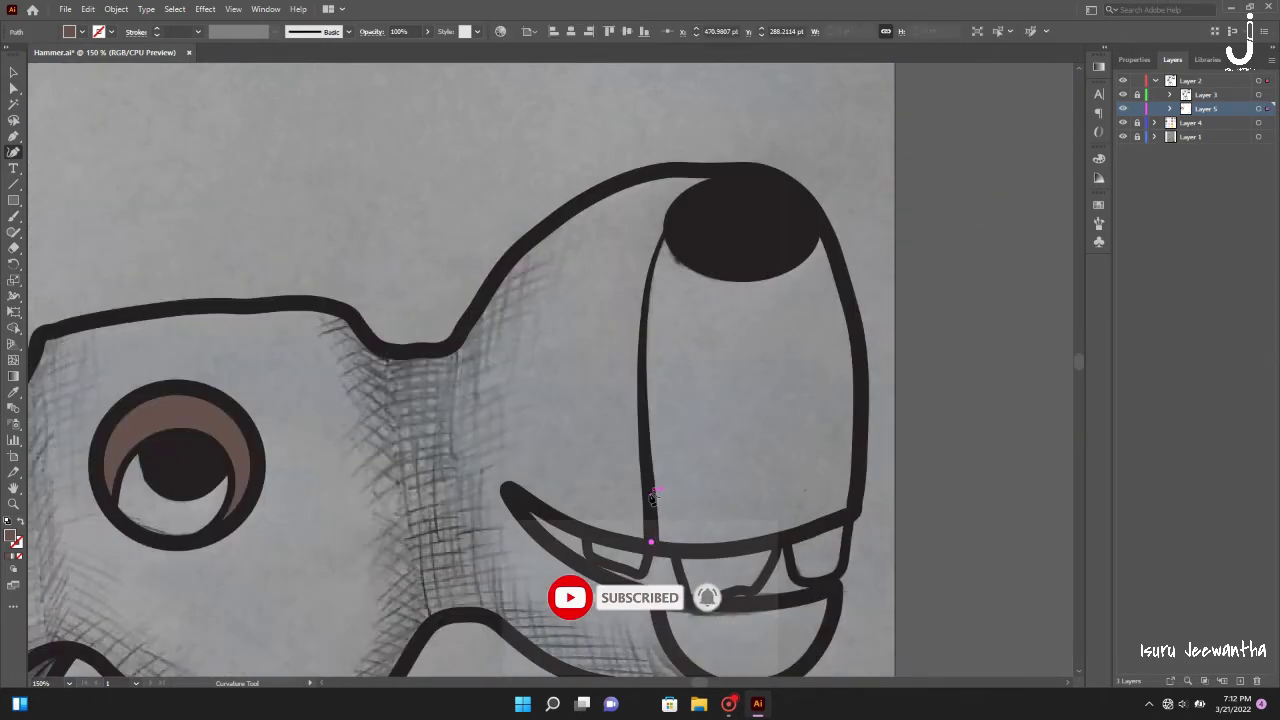
{"action": "left_click", "coordinate": [648, 493]}
{"action": "left_click", "coordinate": [644, 441]}
{"action": "left_click", "coordinate": [641, 358]}
{"action": "left_click", "coordinate": [645, 300]}
{"action": "left_click", "coordinate": [652, 267]}
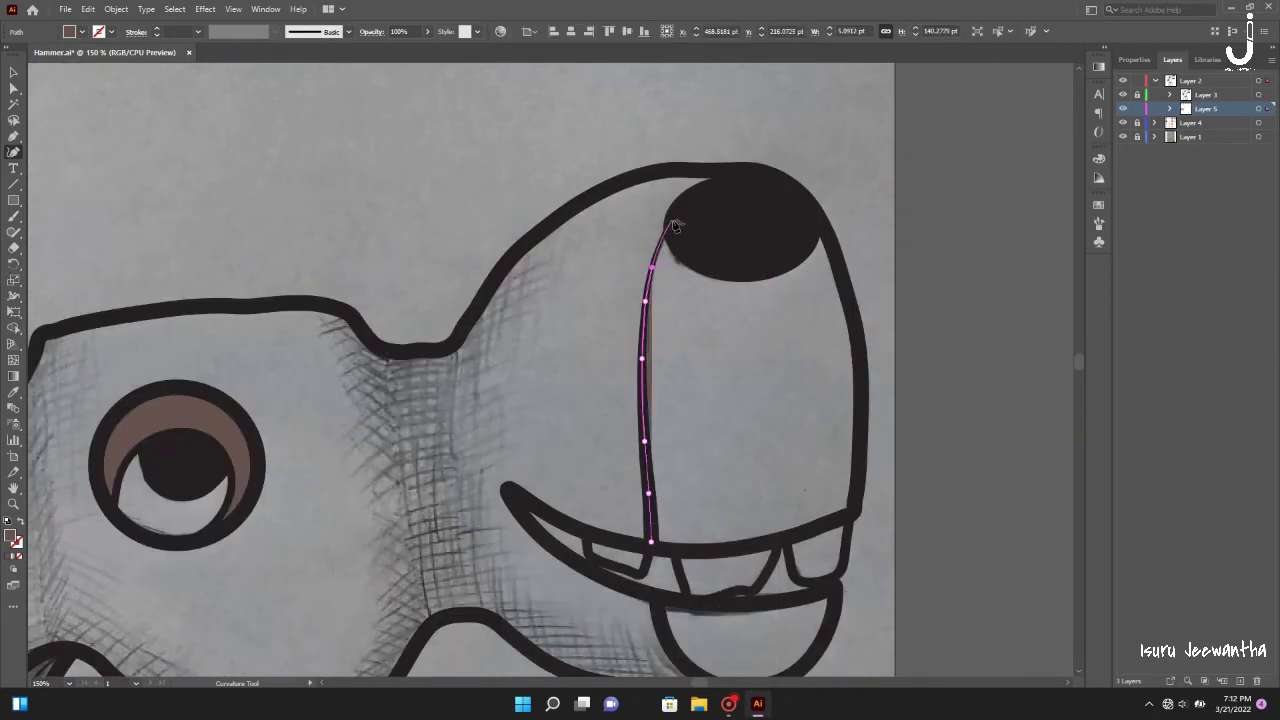
{"action": "left_click", "coordinate": [672, 219]}
{"action": "left_click", "coordinate": [694, 195]}
{"action": "left_click", "coordinate": [739, 183]}
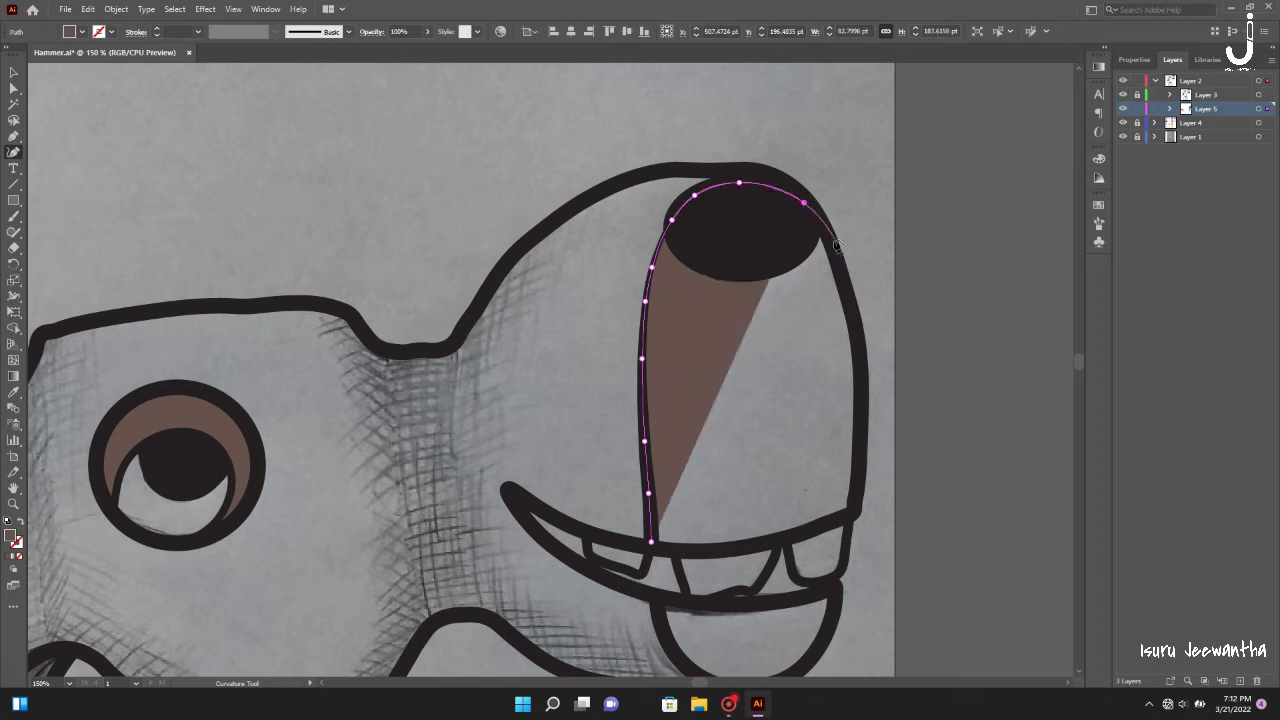
{"action": "left_click", "coordinate": [803, 203]}
{"action": "left_click", "coordinate": [830, 243]}
{"action": "left_click", "coordinate": [852, 316]}
{"action": "left_click", "coordinate": [861, 399]}
{"action": "left_click", "coordinate": [853, 501]}
{"action": "left_click", "coordinate": [821, 525]}
{"action": "left_click", "coordinate": [649, 541]}
- Zoom in on the mouth and trace a closed lower-lip shape in purple-brown
{"action": "scroll", "coordinate": [649, 541], "scroll_direction": "down", "scroll_amount": 3}
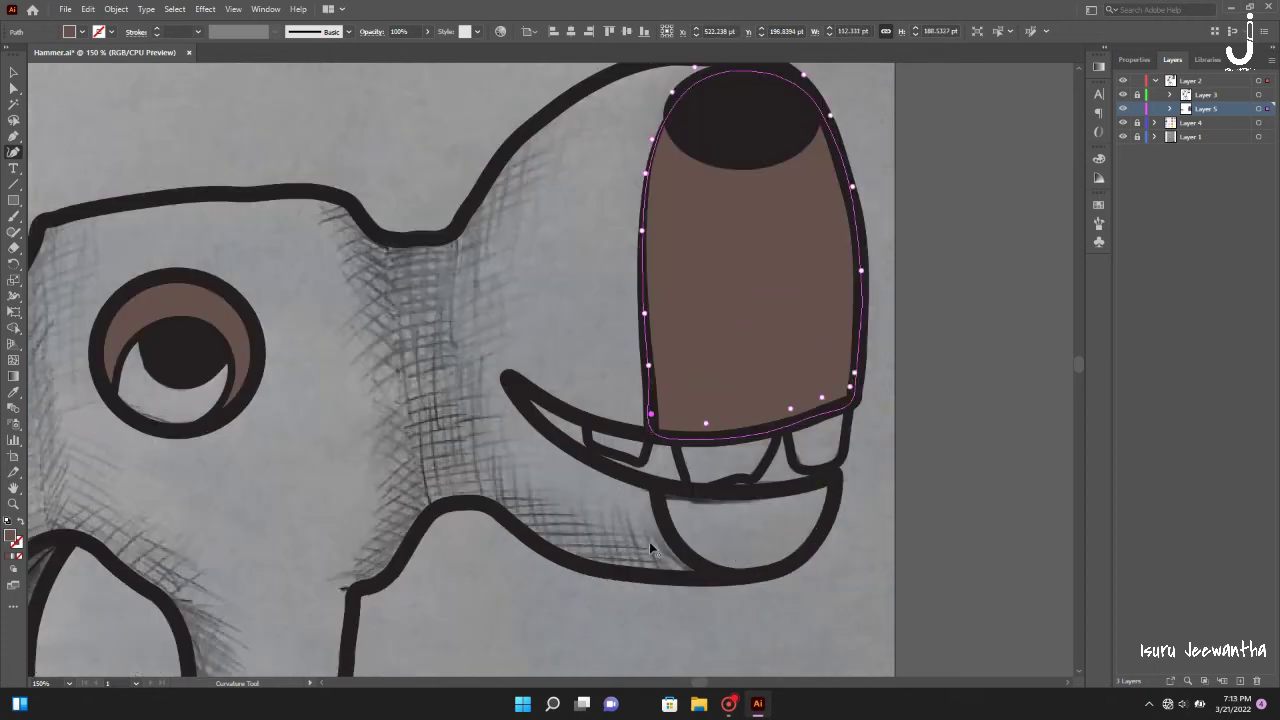
{"action": "scroll", "coordinate": [307, 450], "scroll_direction": "down", "scroll_amount": 5, "text": "alt"}
{"action": "left_click", "coordinate": [13, 72]}
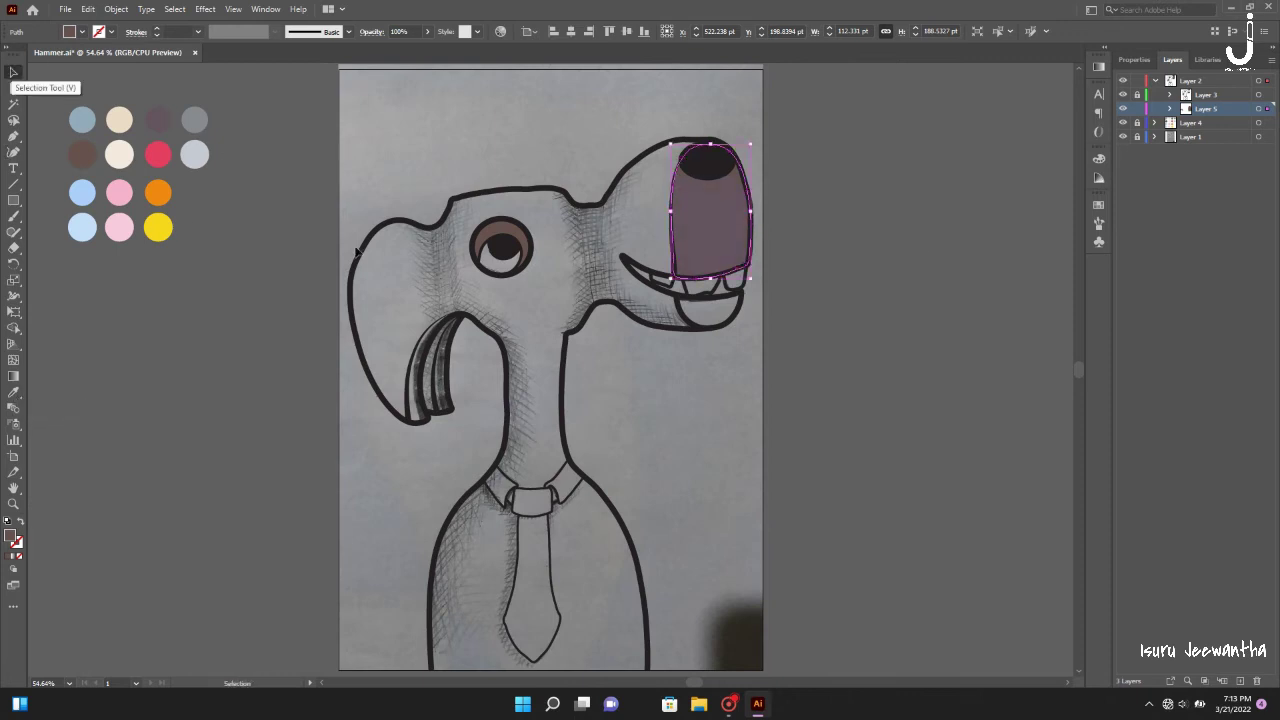
{"action": "left_click", "coordinate": [880, 243]}
{"action": "key", "text": "ctrl+plus"}
{"action": "key", "text": "ctrl+plus"}
{"action": "key", "text": "ctrl+plus"}
{"action": "scroll", "coordinate": [882, 245], "scroll_direction": "right", "scroll_amount": 4}
{"action": "scroll", "coordinate": [882, 245], "scroll_direction": "down", "scroll_amount": 4}
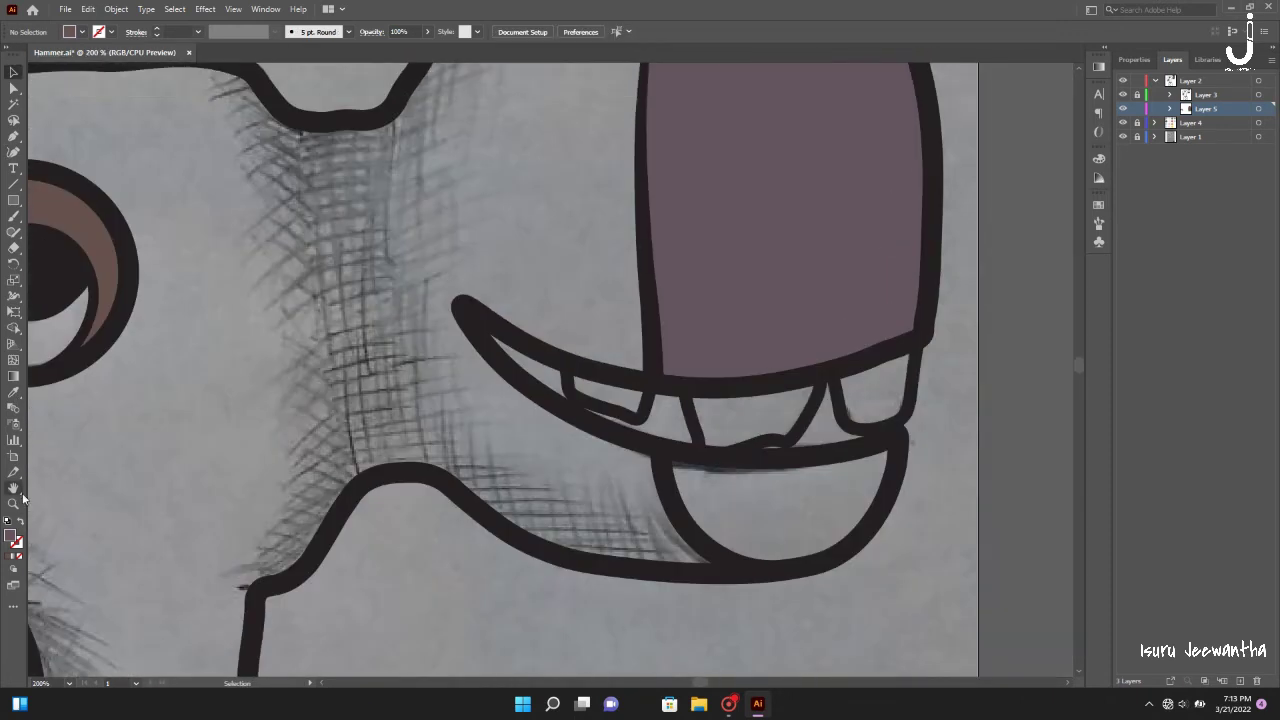
{"action": "left_click", "coordinate": [660, 452]}
{"action": "left_click", "coordinate": [670, 489]}
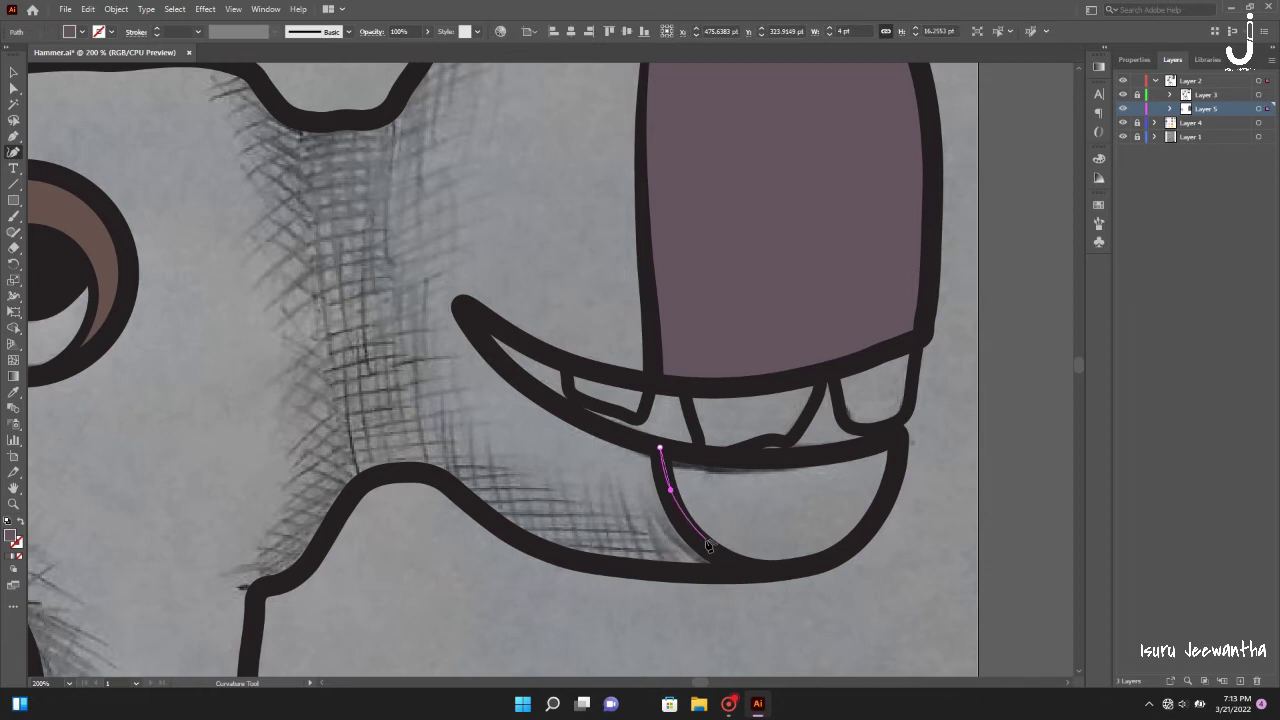
{"action": "left_click", "coordinate": [843, 551]}
{"action": "left_click", "coordinate": [885, 497]}
{"action": "left_click", "coordinate": [901, 440]}
{"action": "left_click", "coordinate": [797, 457]}
{"action": "left_click", "coordinate": [660, 452]}
- Return to the Selection tool and reframe the view around the lower lip
{"action": "key", "text": "v"}
{"action": "key", "text": "ctrl+0"}
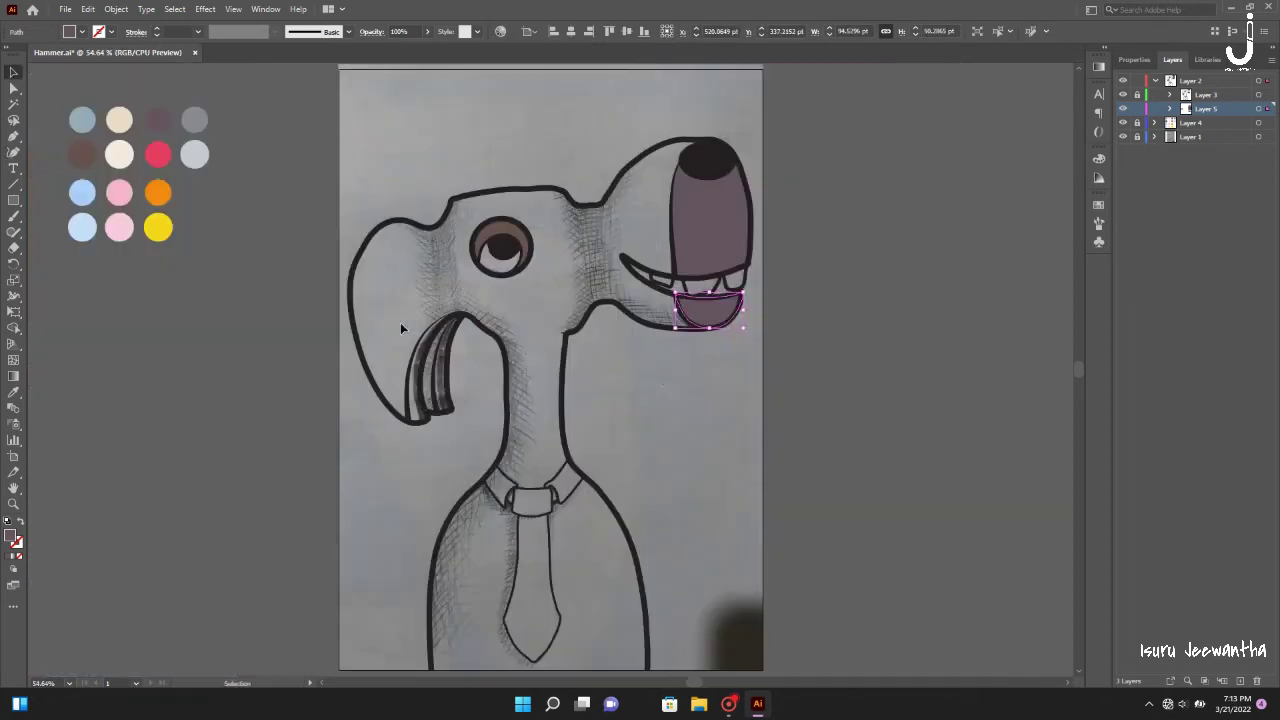
{"action": "key", "text": "ctrl+plus"}
{"action": "key", "text": "ctrl+plus"}
{"action": "key", "text": "ctrl+plus"}
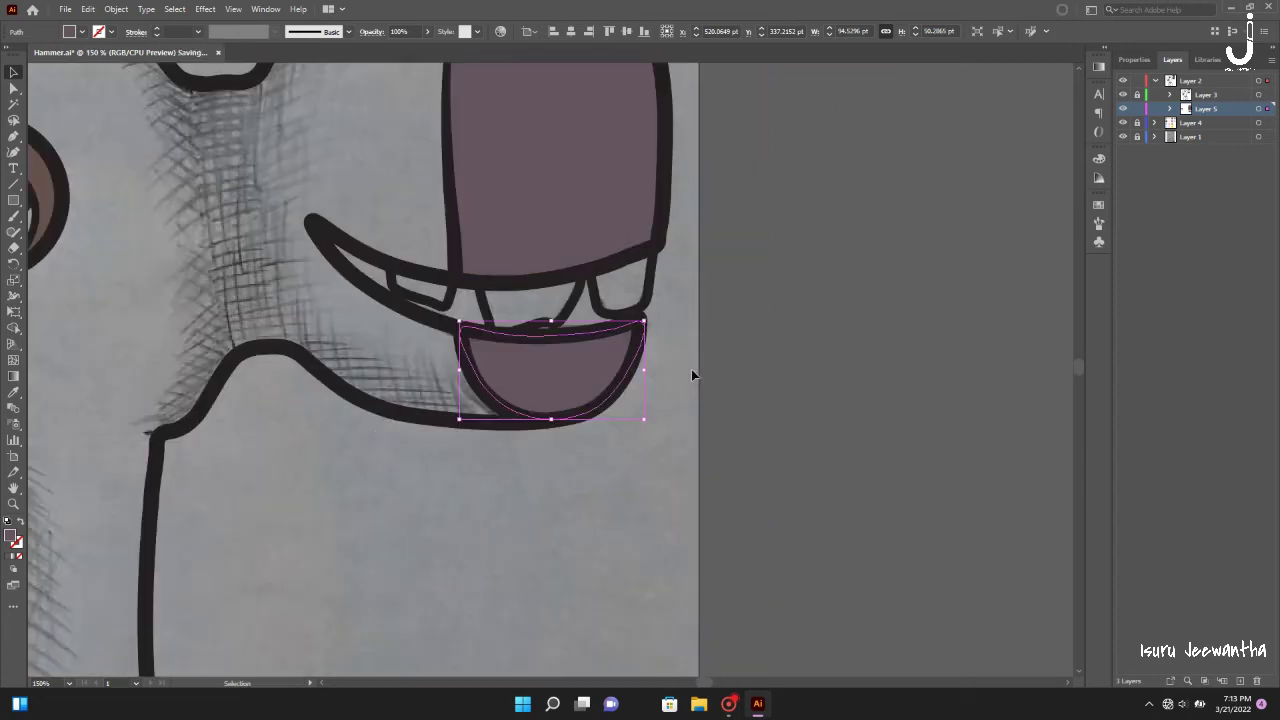
{"action": "scroll", "coordinate": [374, 430], "scroll_direction": "down", "scroll_amount": 5}
{"action": "scroll", "coordinate": [374, 430], "scroll_direction": "down", "scroll_amount": 4}
{"action": "left_click", "coordinate": [14, 151]}
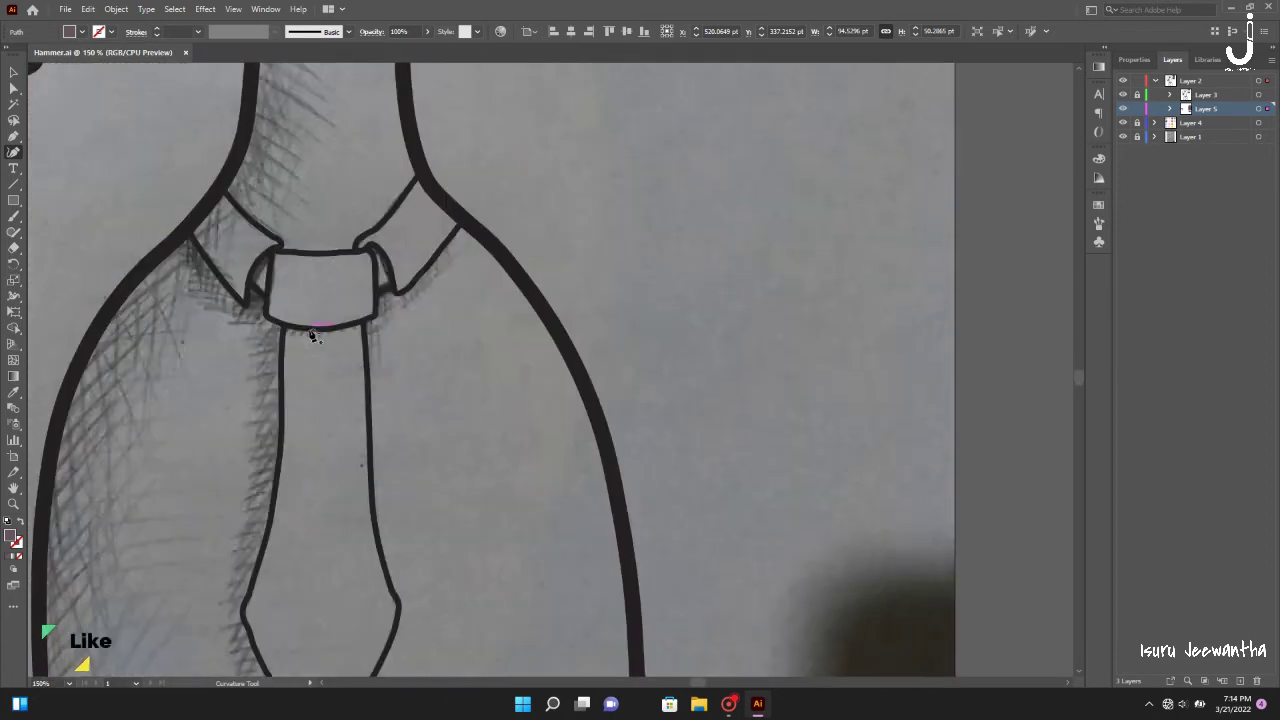
- Trace the tie knot's outline with the Curvature tool, ending the path with Escape
{"action": "left_click", "coordinate": [307, 328]}
{"action": "left_click", "coordinate": [267, 300]}
{"action": "left_click", "coordinate": [269, 268]}
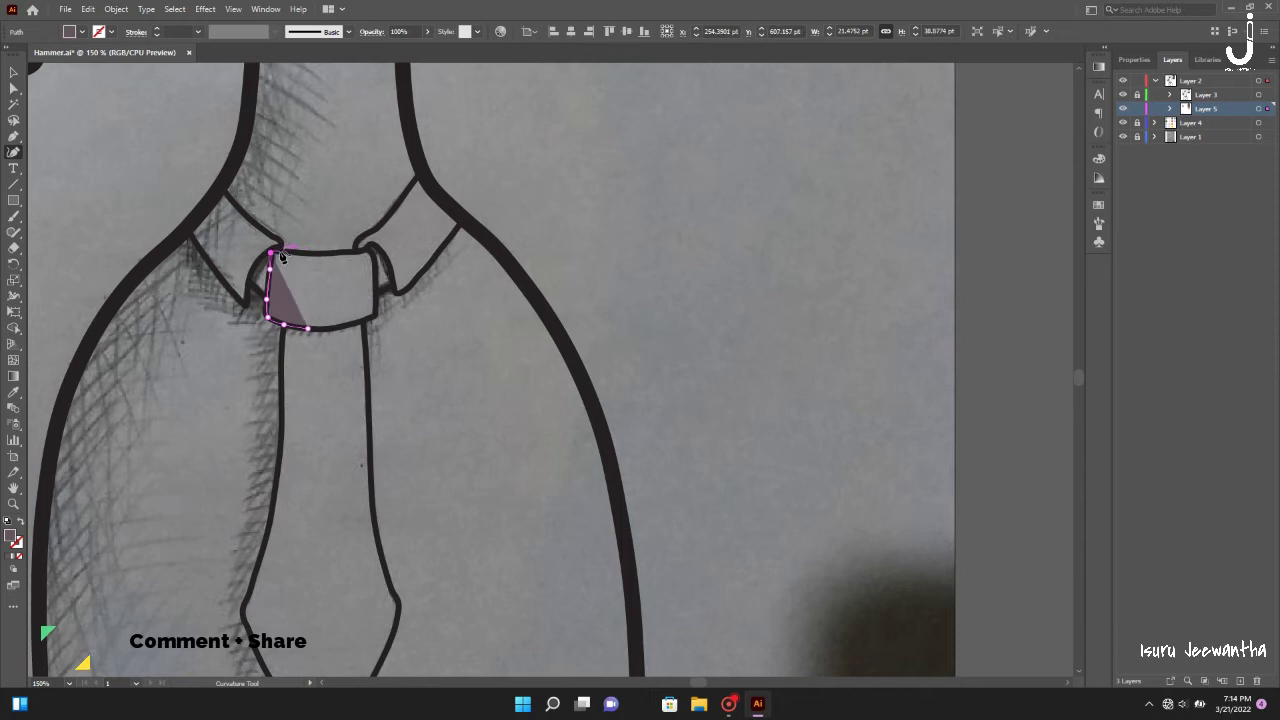
{"action": "left_click", "coordinate": [309, 253]}
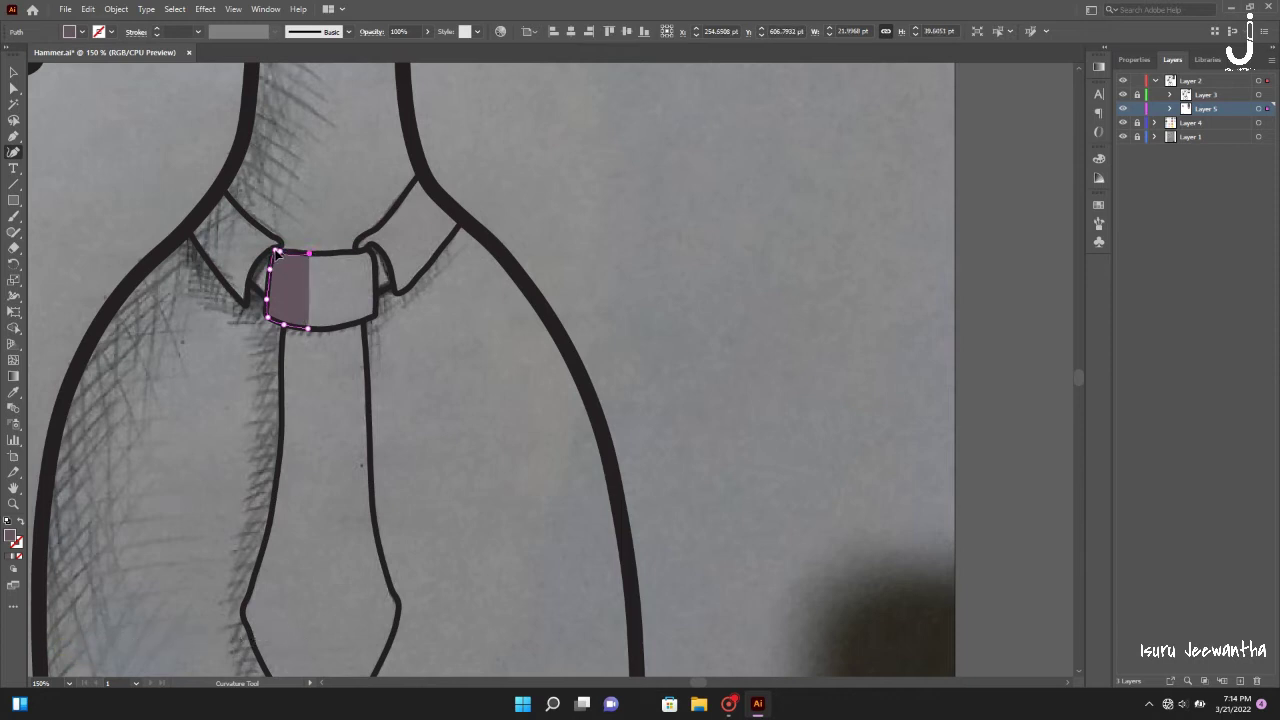
{"action": "left_click", "coordinate": [337, 255]}
{"action": "left_click", "coordinate": [352, 254]}
{"action": "left_click", "coordinate": [370, 250]}
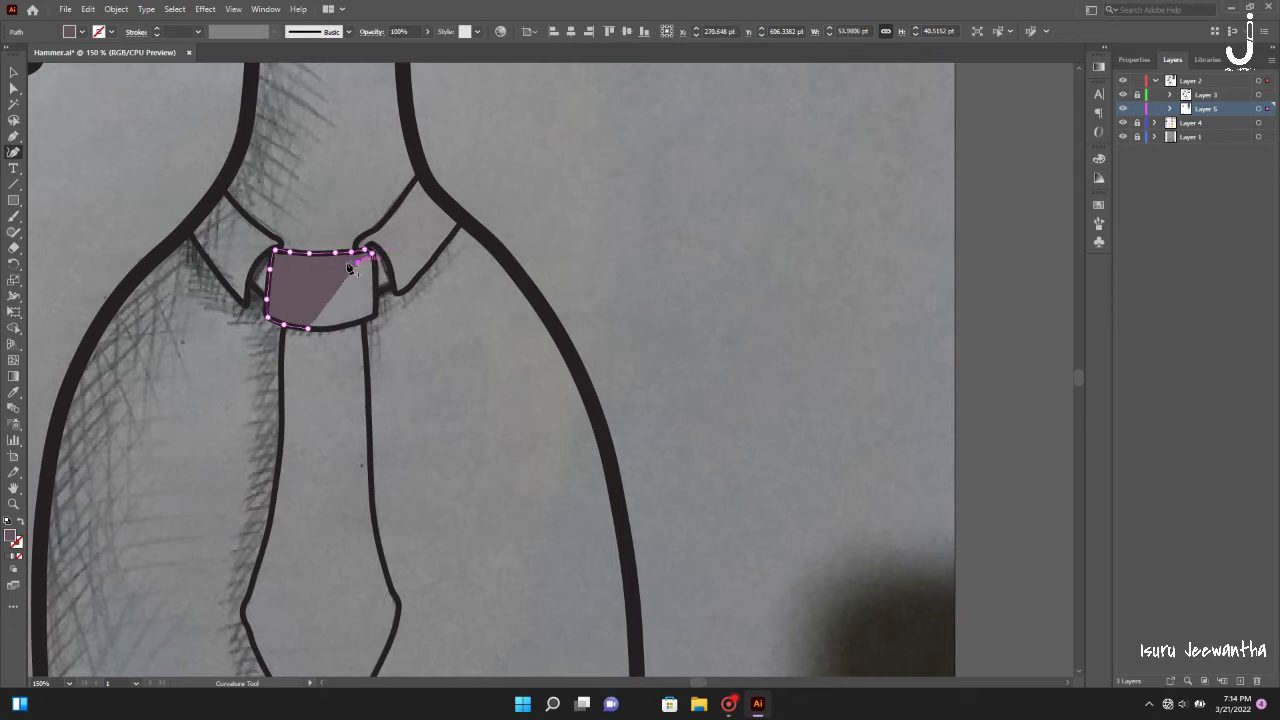
{"action": "left_click", "coordinate": [289, 267]}
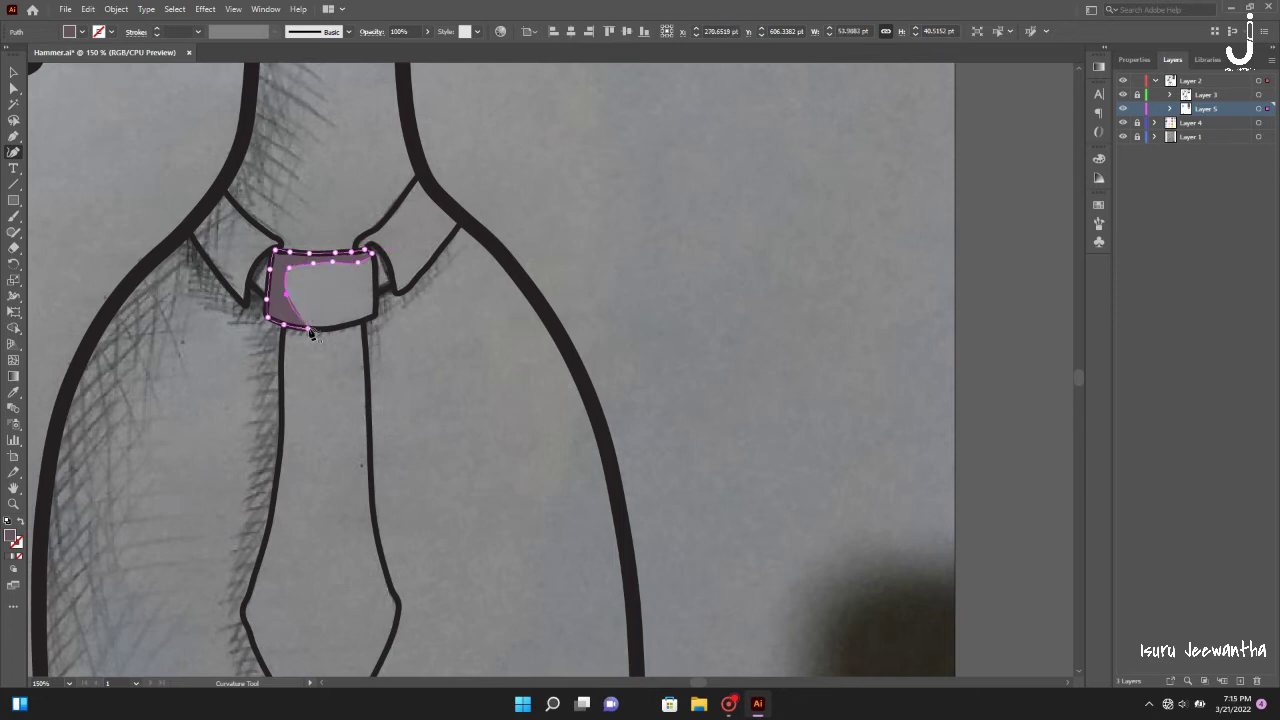
{"action": "left_click", "coordinate": [309, 329]}
{"action": "scroll", "coordinate": [366, 377], "scroll_direction": "left", "scroll_amount": 1}
{"action": "key", "text": "Escape"}
- Trace a strip down the tie's left edge and eyedrop the pink swatch into it
{"action": "left_click", "coordinate": [352, 330]}
{"action": "left_click", "coordinate": [380, 324]}
{"action": "left_click", "coordinate": [387, 336]}
{"action": "left_click", "coordinate": [314, 413]}
{"action": "left_click", "coordinate": [314, 326]}
{"action": "left_click", "coordinate": [14, 72]}
{"action": "left_click", "coordinate": [14, 392]}
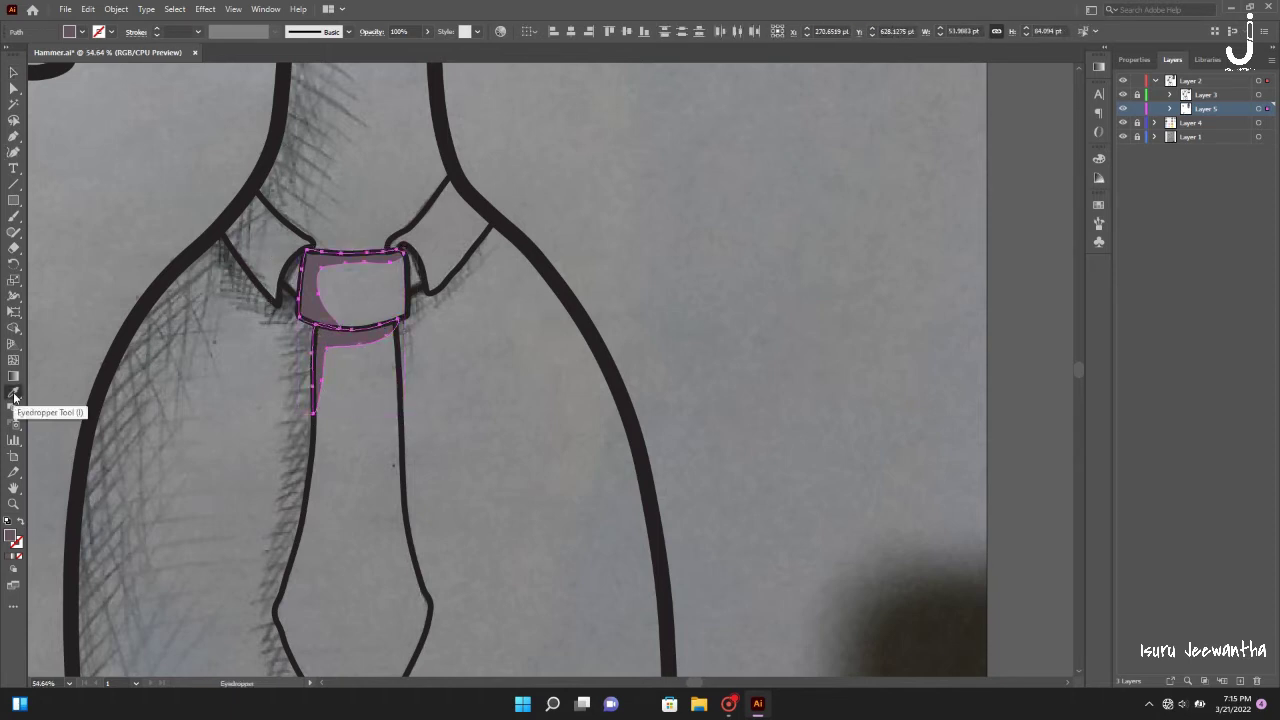
{"action": "key", "text": "ctrl+0"}
{"action": "key", "text": "v"}
{"action": "left_click", "coordinate": [963, 377]}
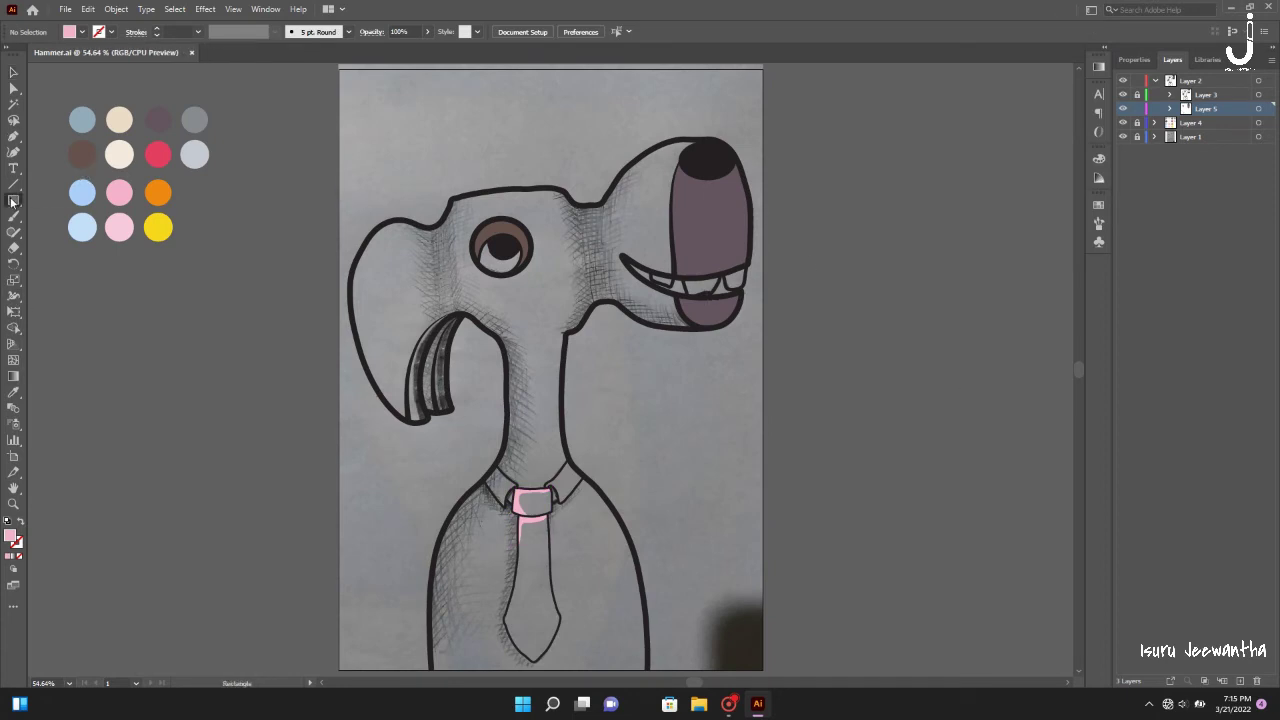
- Draw a small white ellipse and move it onto the dog's eye as a highlight
{"action": "left_click_drag", "start_coordinate": [13, 201], "coordinate": [60, 231]}
{"action": "left_click_drag", "start_coordinate": [410, 142], "coordinate": [424, 149]}
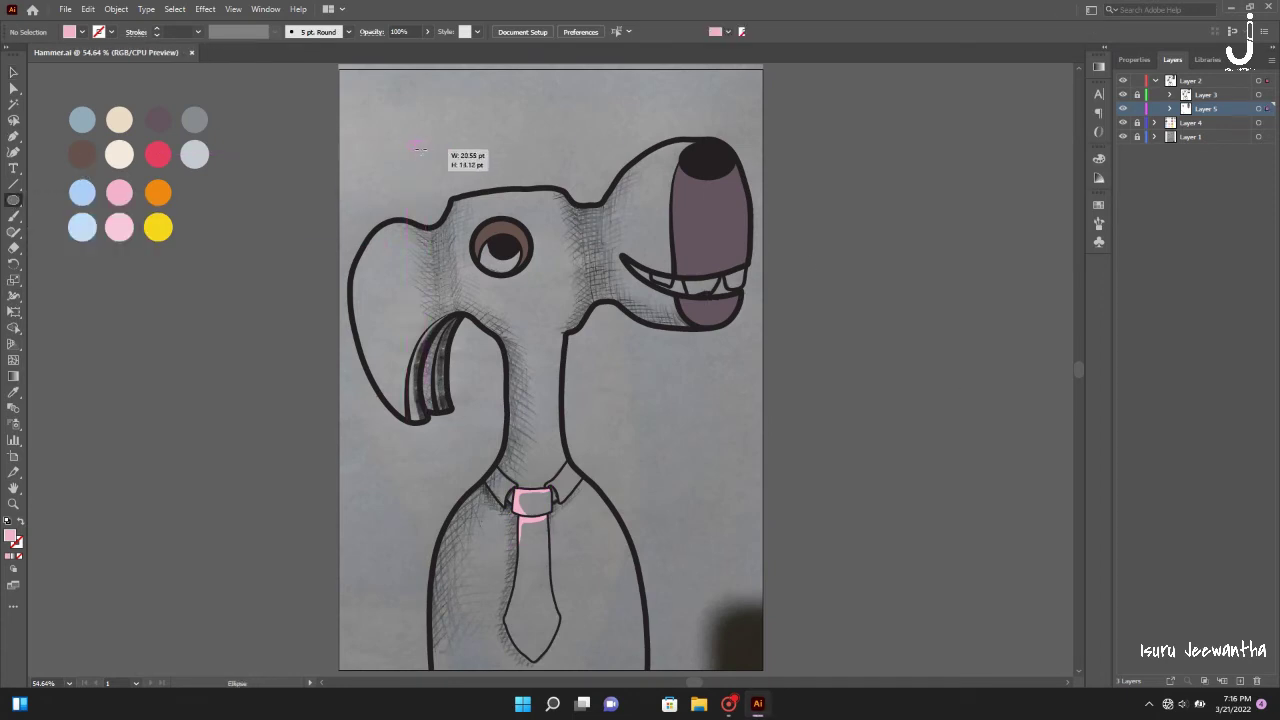
{"action": "left_click", "coordinate": [70, 31]}
{"action": "left_click", "coordinate": [45, 57]}
{"action": "key", "text": "v"}
{"action": "left_click_drag", "start_coordinate": [418, 148], "coordinate": [511, 244]}
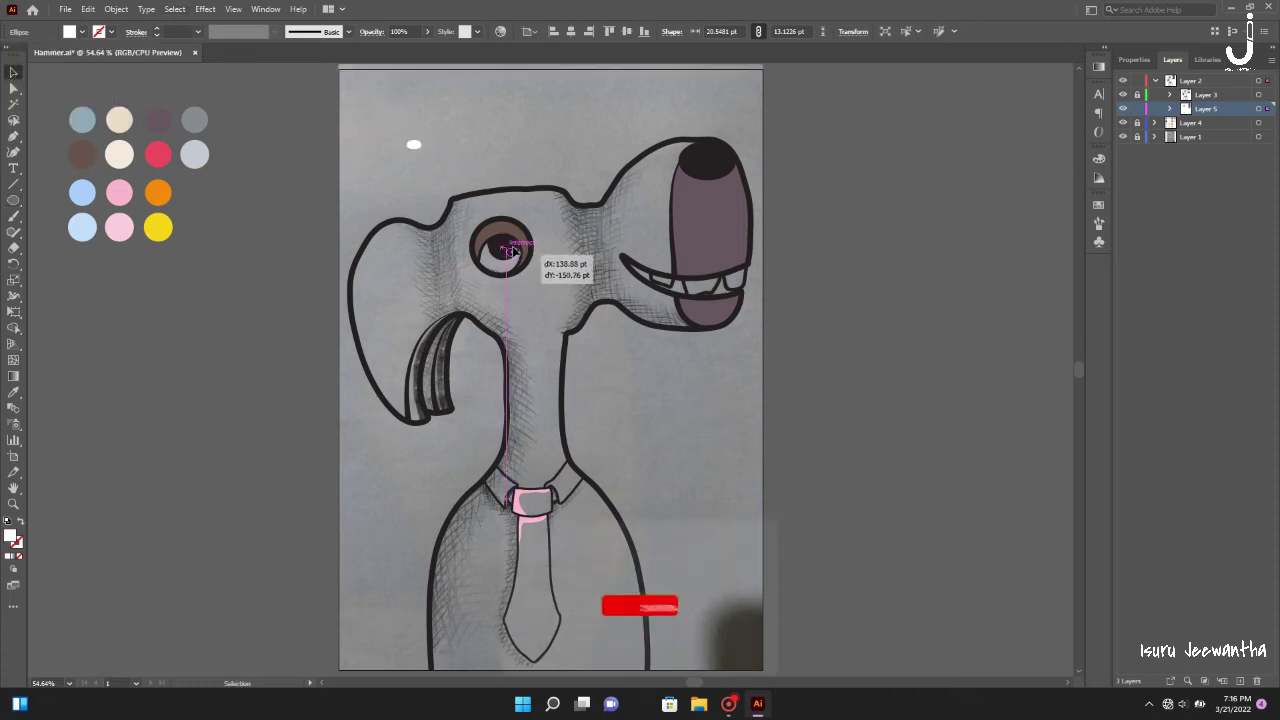
{"action": "left_click", "coordinate": [524, 141]}
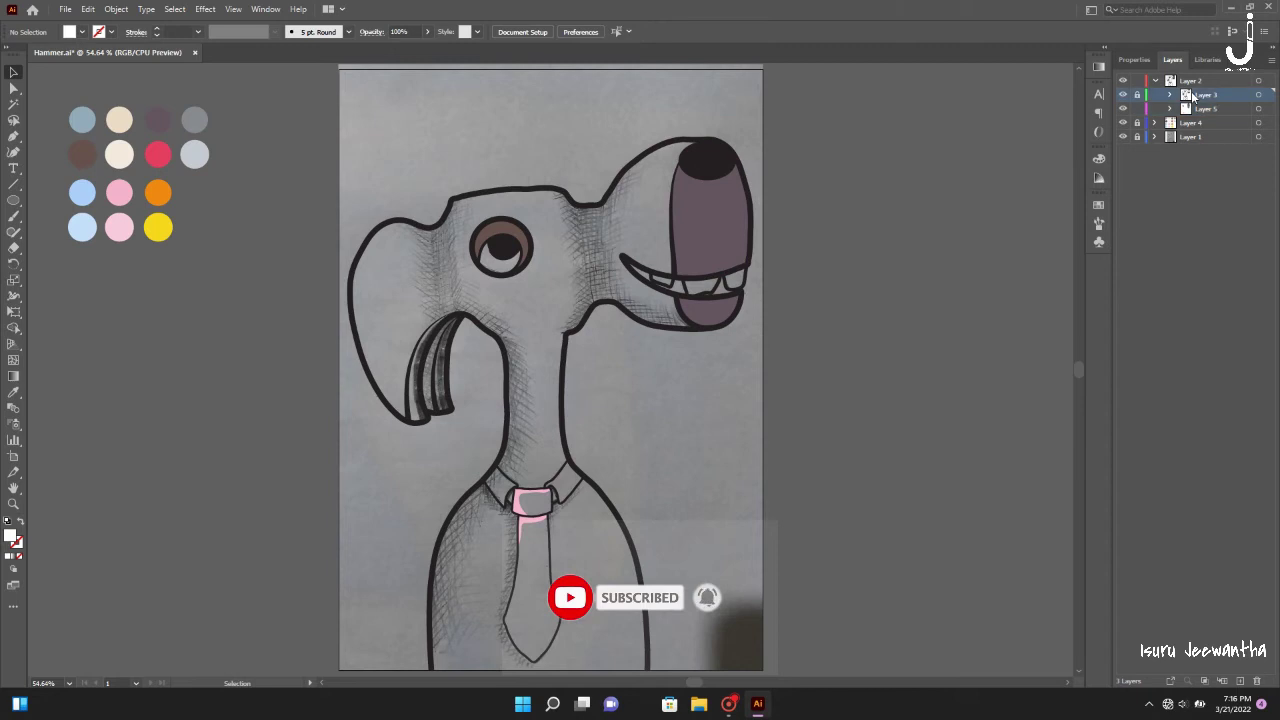
- Add a locked sublayer, save the file, and add another layer for the eye colour
{"action": "key", "text": "ctrl+l"}
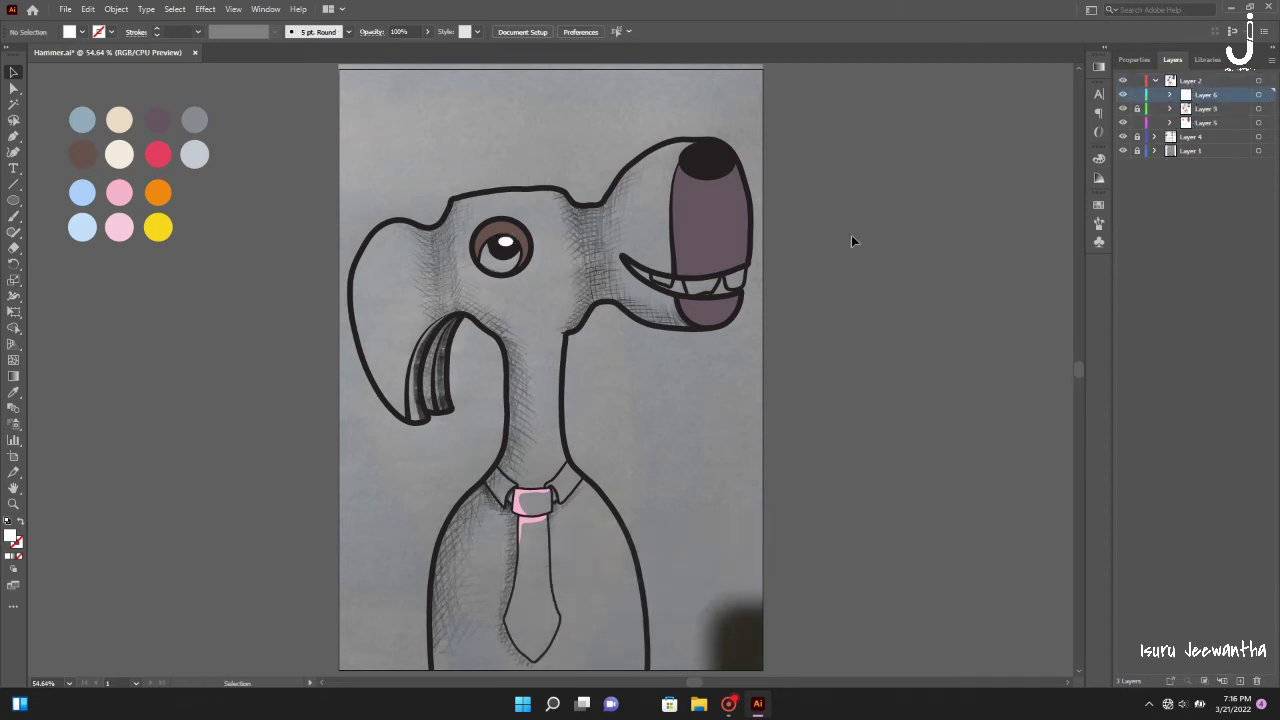
{"action": "left_click", "coordinate": [1137, 94]}
{"action": "key", "text": "ctrl+s"}
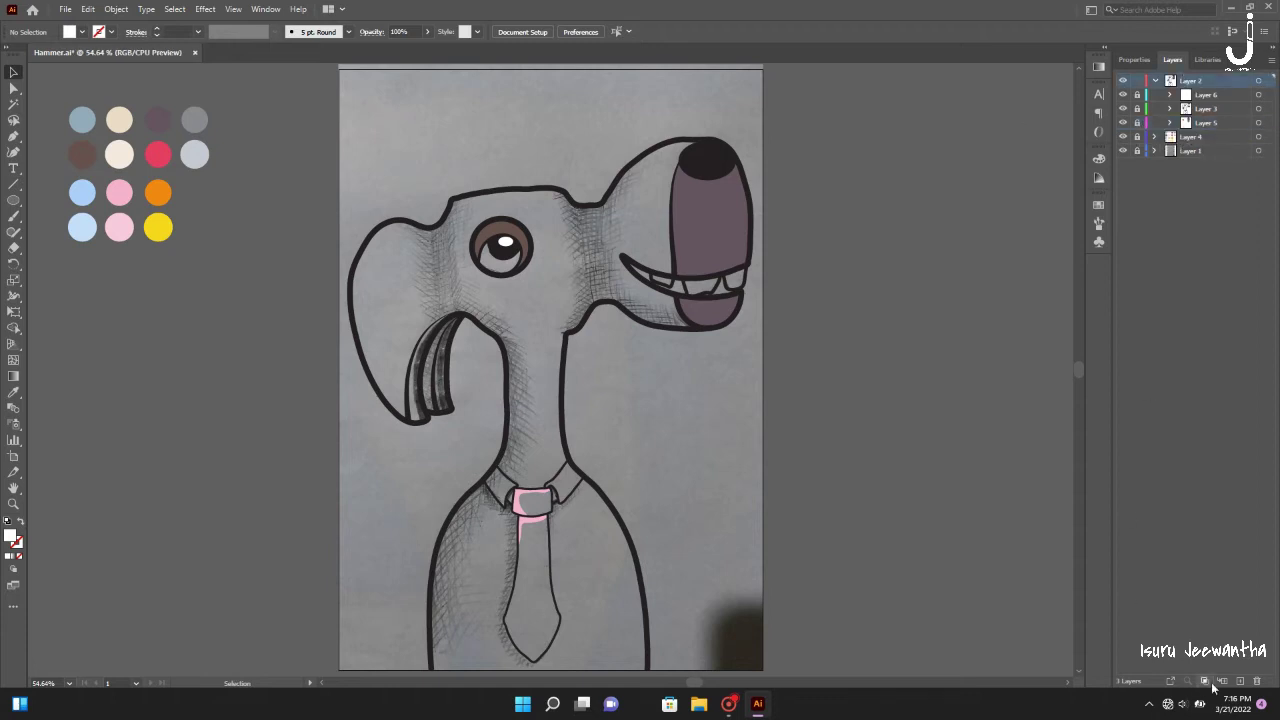
{"action": "key", "text": "ctrl+l"}
- Trace a loop around the iris and fill it with the light-blue swatch
{"action": "left_click", "coordinate": [14, 151]}
{"action": "key", "text": "ctrl+plus"}
{"action": "left_click", "coordinate": [461, 238]}
{"action": "left_click", "coordinate": [479, 253]}
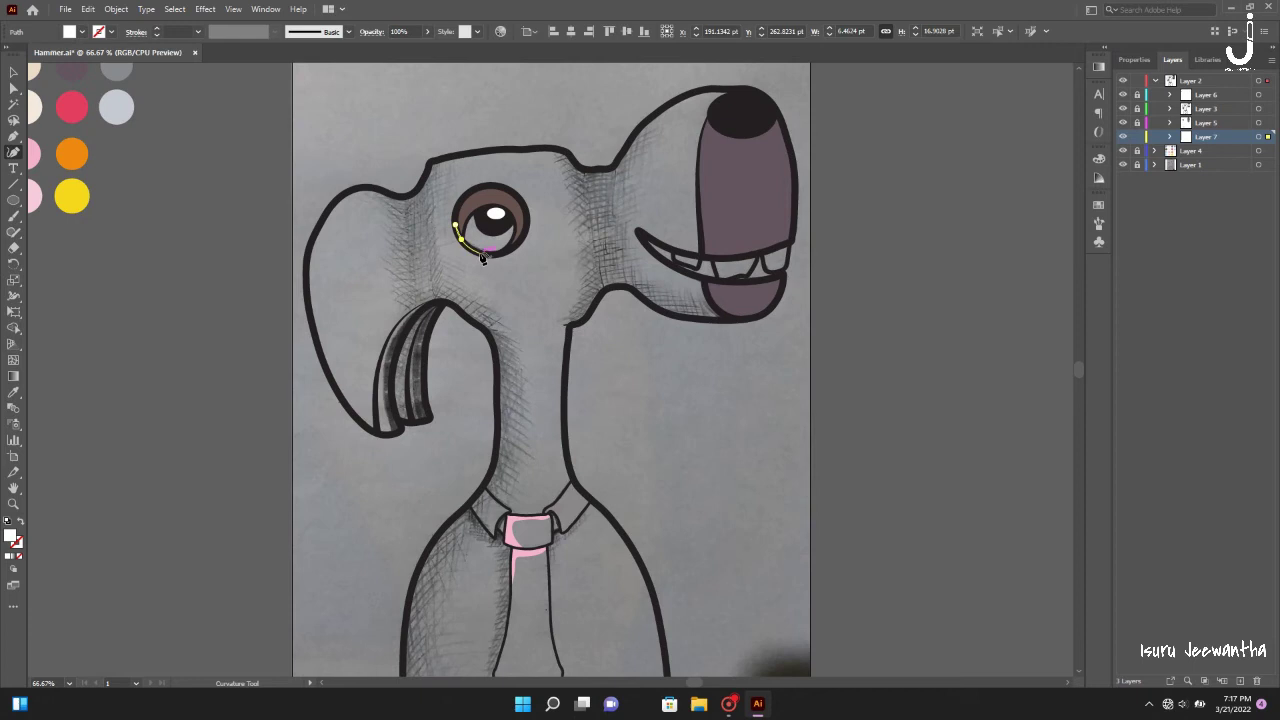
{"action": "left_click", "coordinate": [520, 237]}
{"action": "left_click", "coordinate": [513, 202]}
{"action": "left_click", "coordinate": [458, 224]}
{"action": "left_click", "coordinate": [14, 391]}
{"action": "key", "text": "ctrl+0"}
{"action": "left_click", "coordinate": [79, 113]}
{"action": "key", "text": "v"}
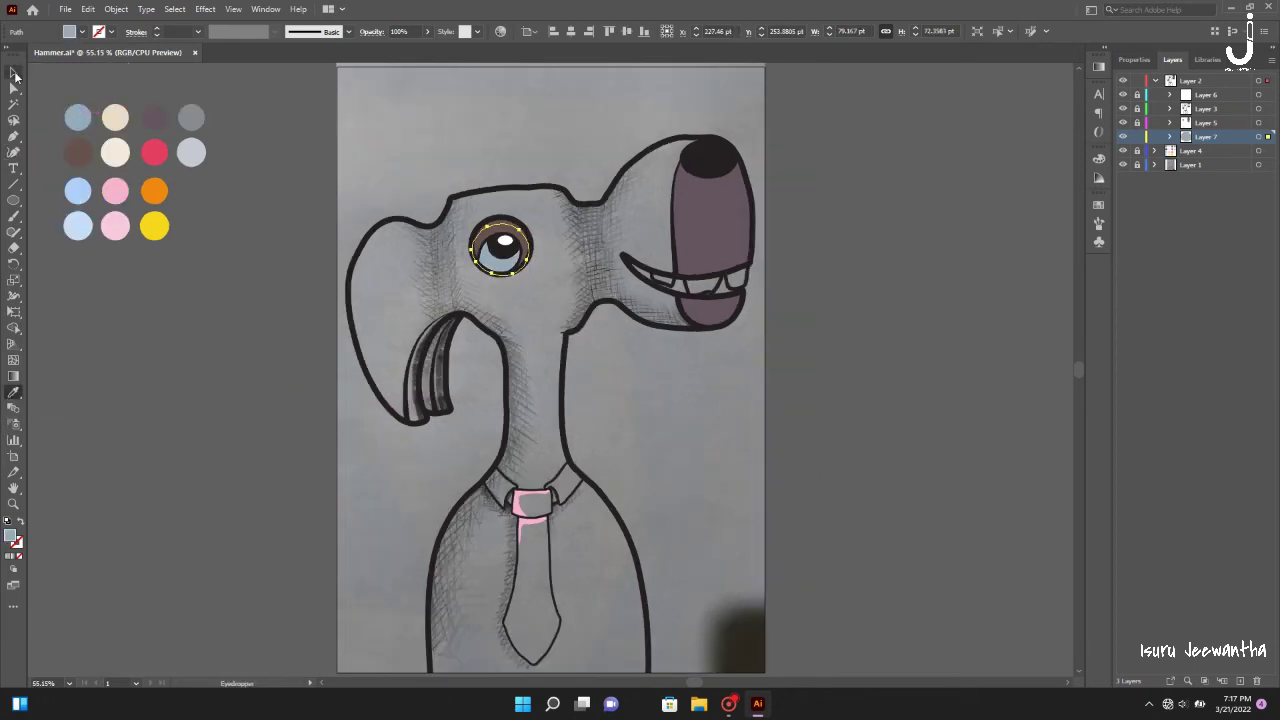
{"action": "key", "text": "ctrl+shift+a"}
- At 100% zoom, trace a closed shape over the row of teeth and fill it pale cream
{"action": "key", "text": "ctrl+1"}
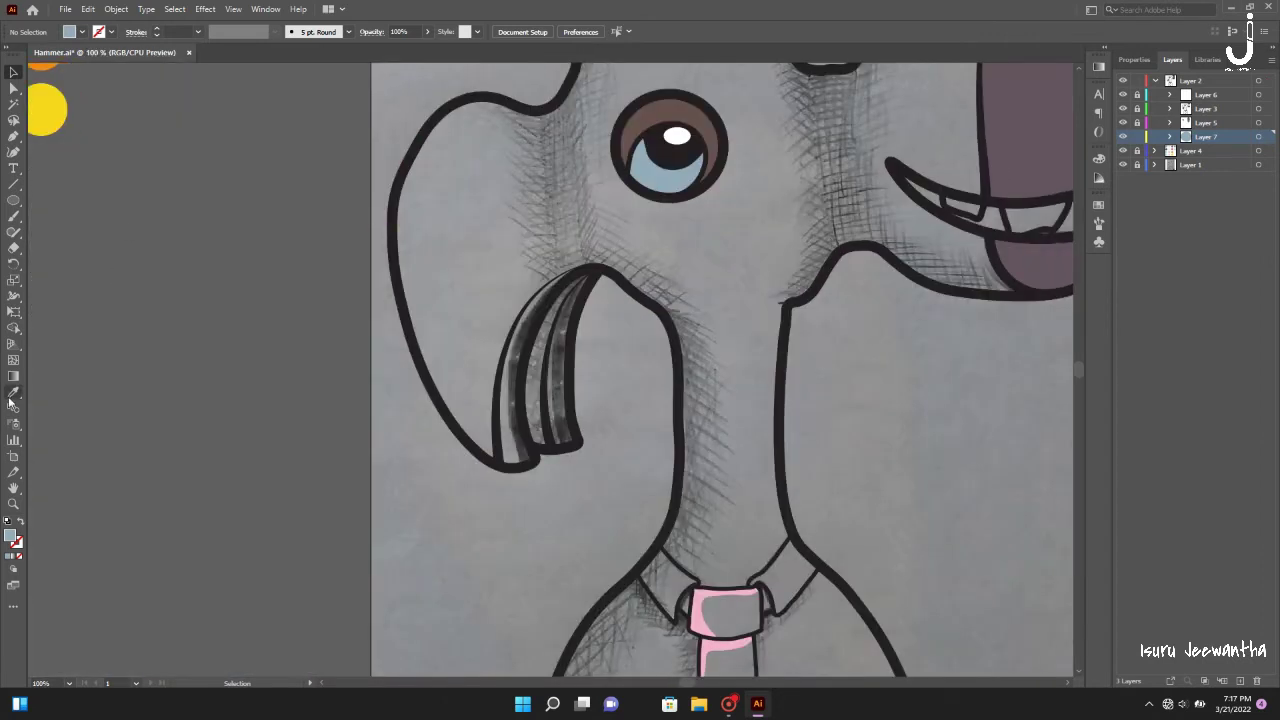
{"action": "left_click", "coordinate": [14, 151]}
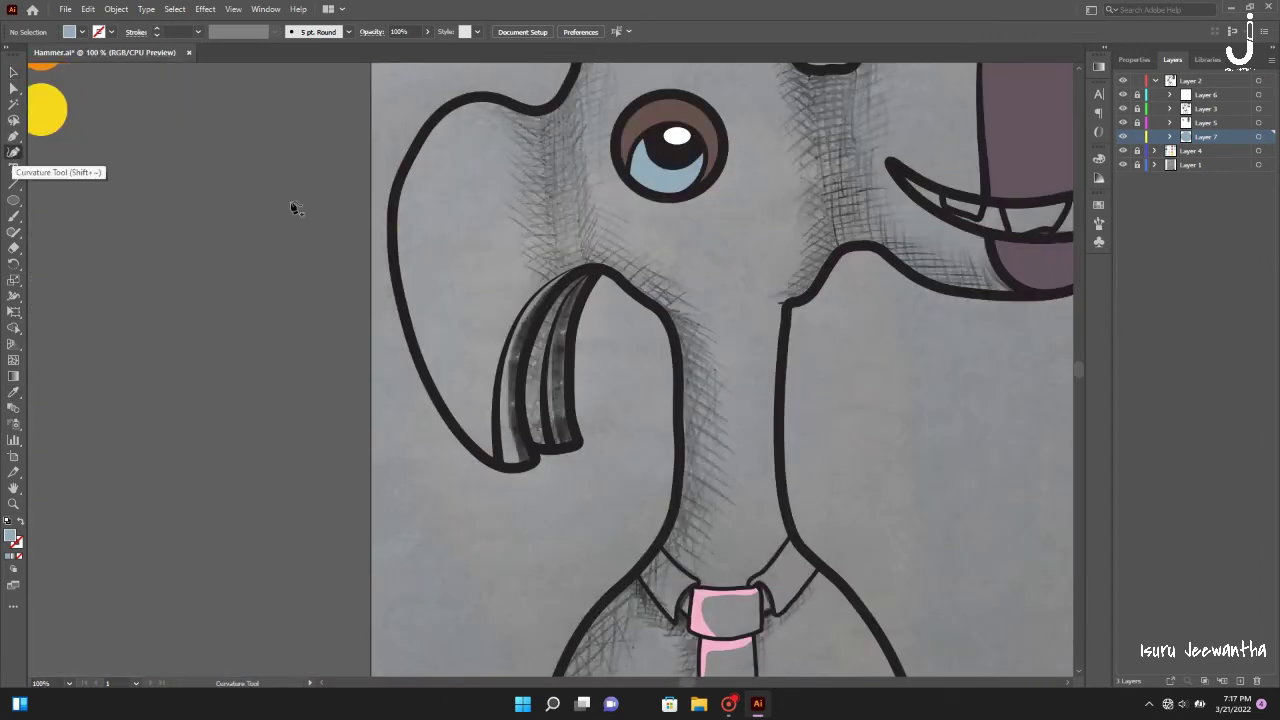
{"action": "scroll", "coordinate": [298, 209], "scroll_direction": "right", "scroll_amount": 3}
{"action": "scroll", "coordinate": [685, 207], "scroll_direction": "right", "scroll_amount": 3}
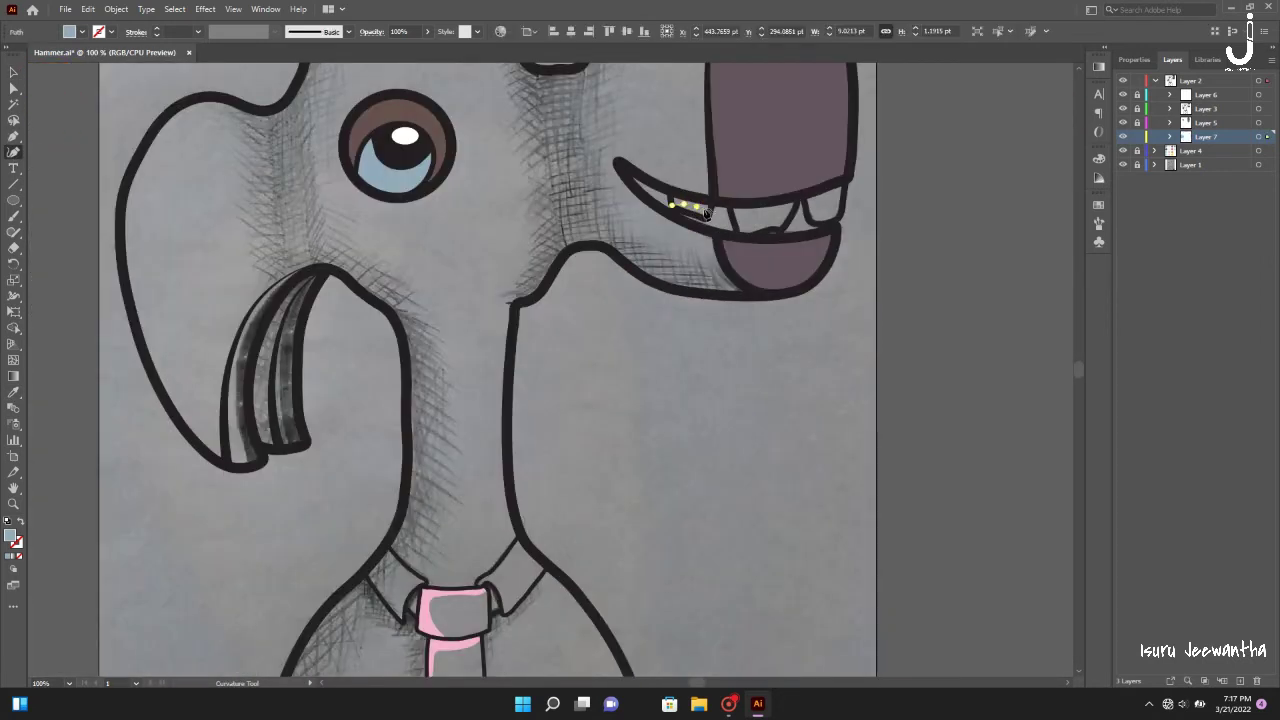
{"action": "left_click", "coordinate": [735, 223]}
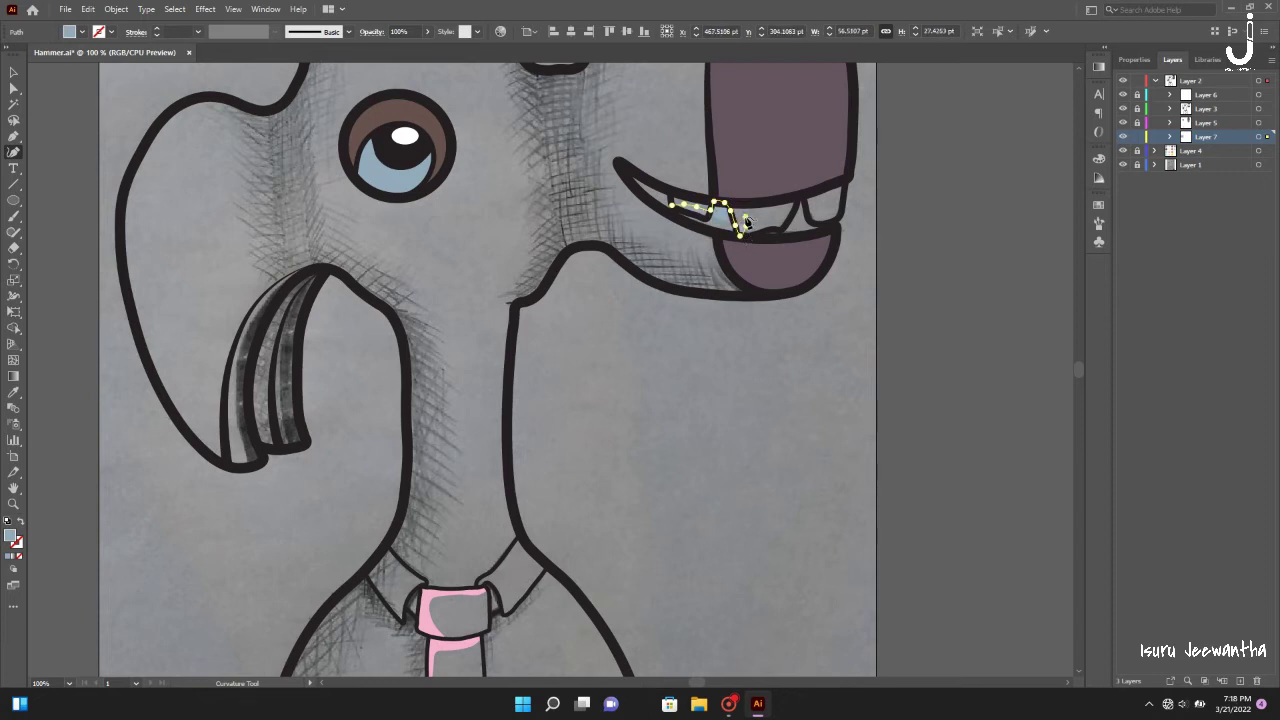
{"action": "left_click", "coordinate": [802, 196]}
{"action": "left_click", "coordinate": [821, 223]}
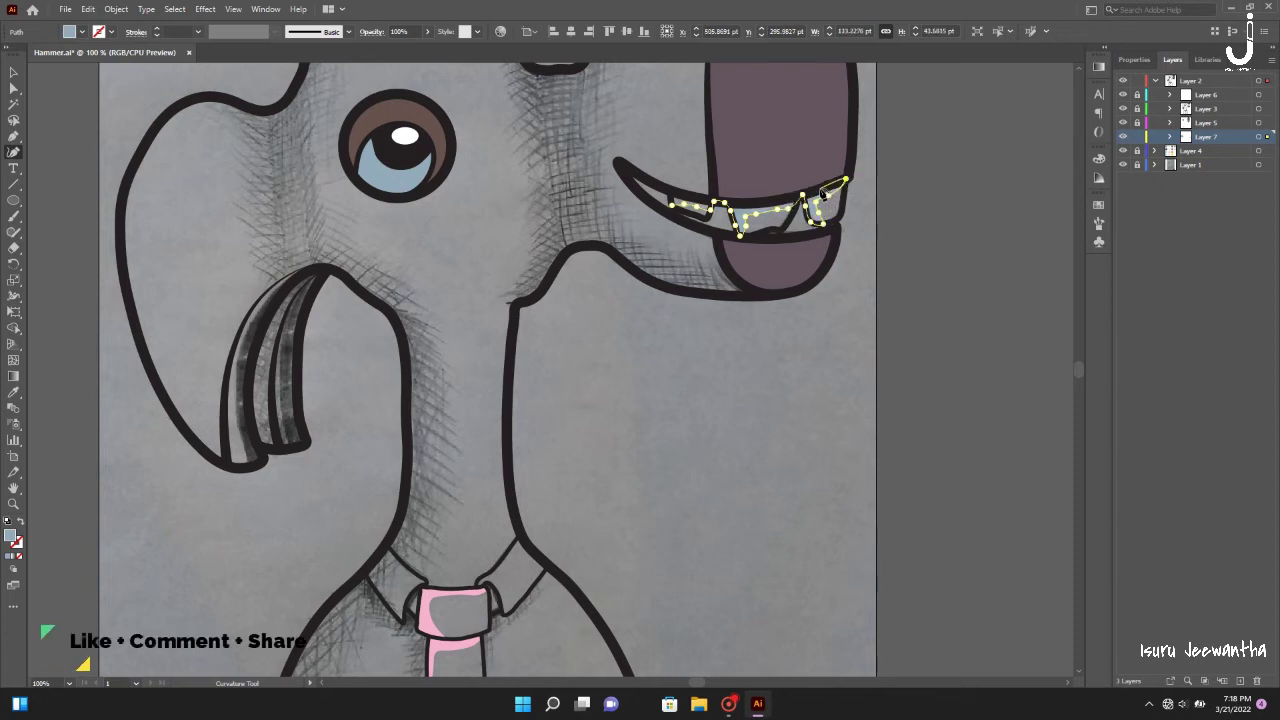
{"action": "left_click", "coordinate": [671, 204]}
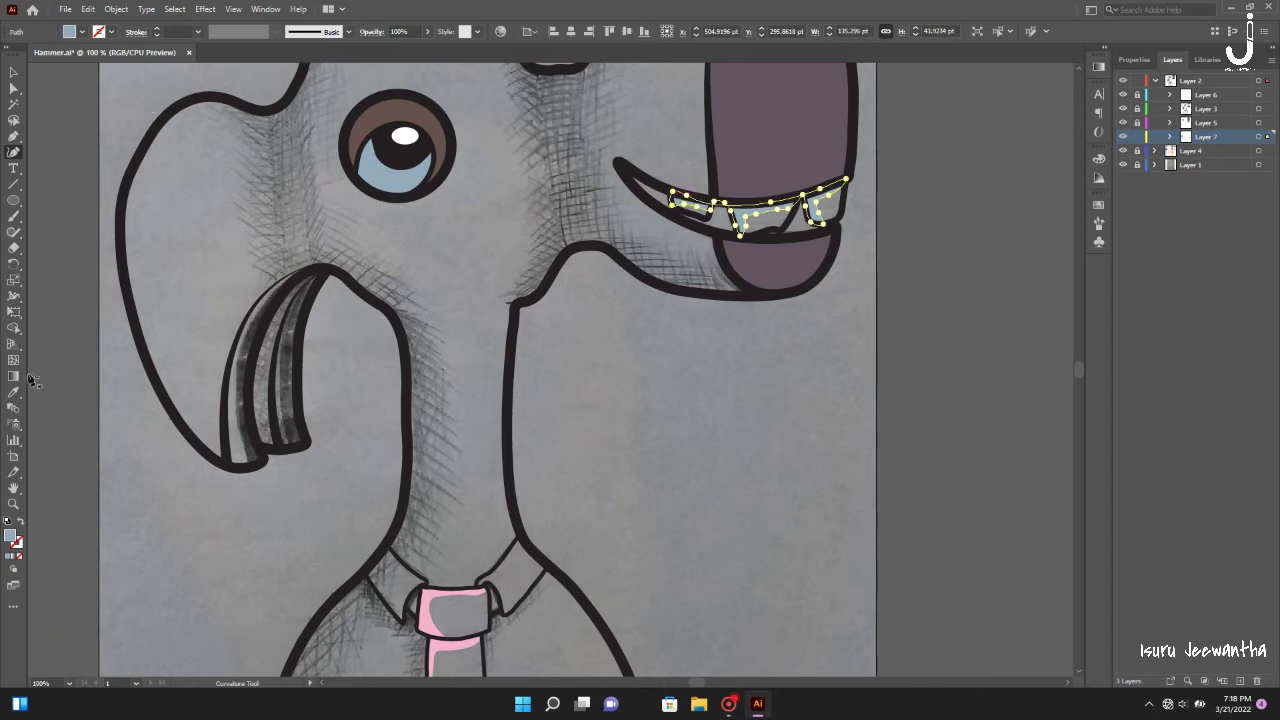
{"action": "key", "text": "ctrl+0"}
{"action": "left_click", "coordinate": [14, 75]}
- Start the tie outline across the knot's top and down its right edge
{"action": "left_click", "coordinate": [779, 363]}
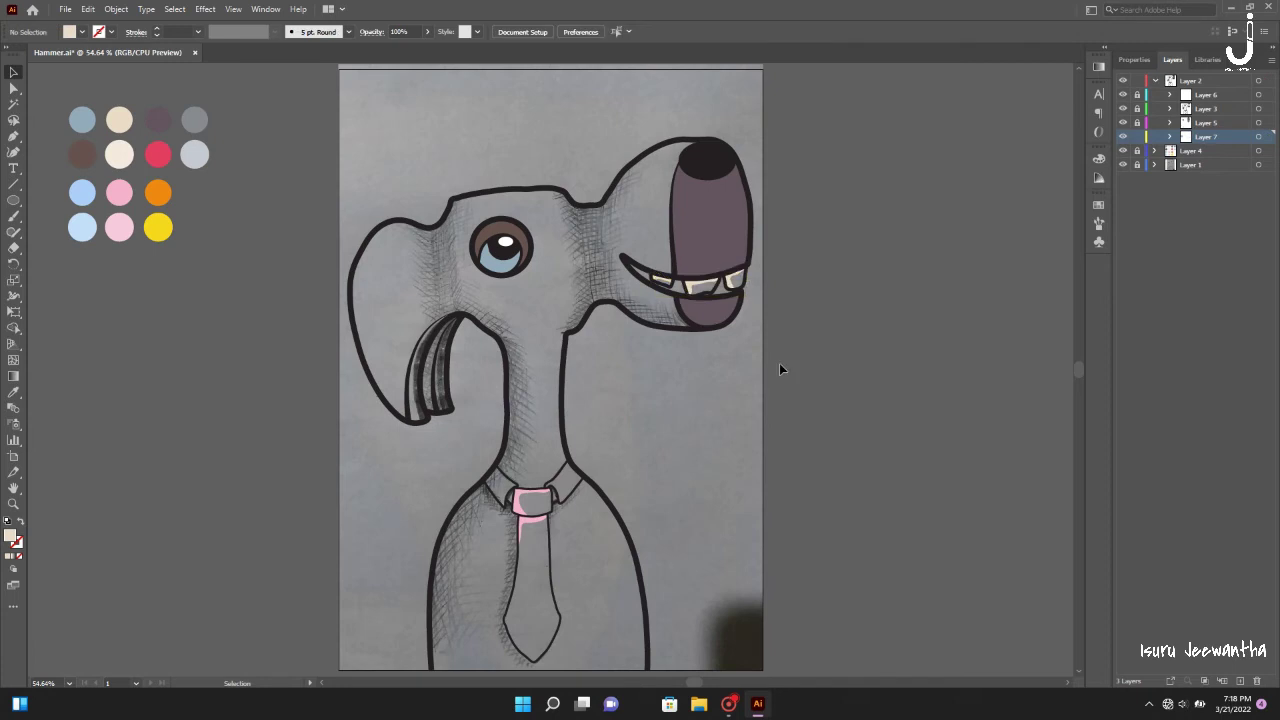
{"action": "key", "text": "ctrl+1"}
{"action": "scroll", "coordinate": [829, 379], "scroll_direction": "down", "scroll_amount": 5}
{"action": "scroll", "coordinate": [666, 306], "scroll_direction": "down", "scroll_amount": 1}
{"action": "left_click", "coordinate": [14, 152]}
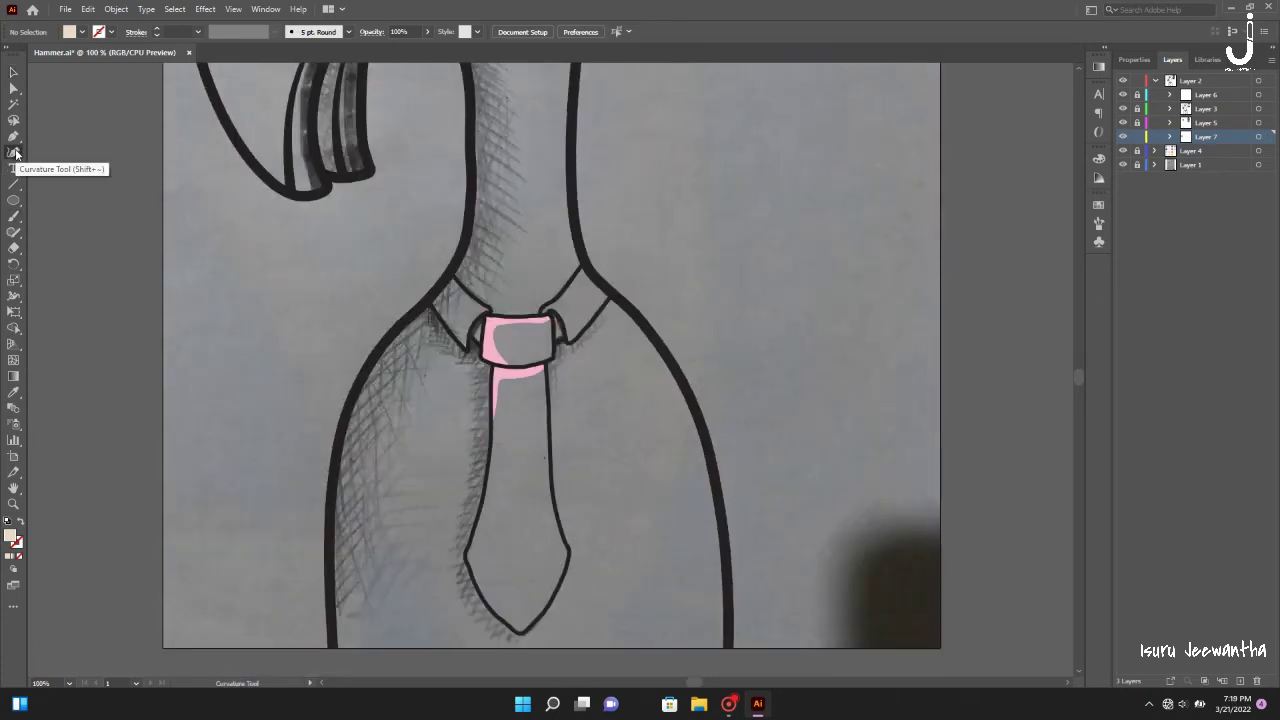
{"action": "left_click", "coordinate": [488, 319]}
{"action": "left_click", "coordinate": [542, 317]}
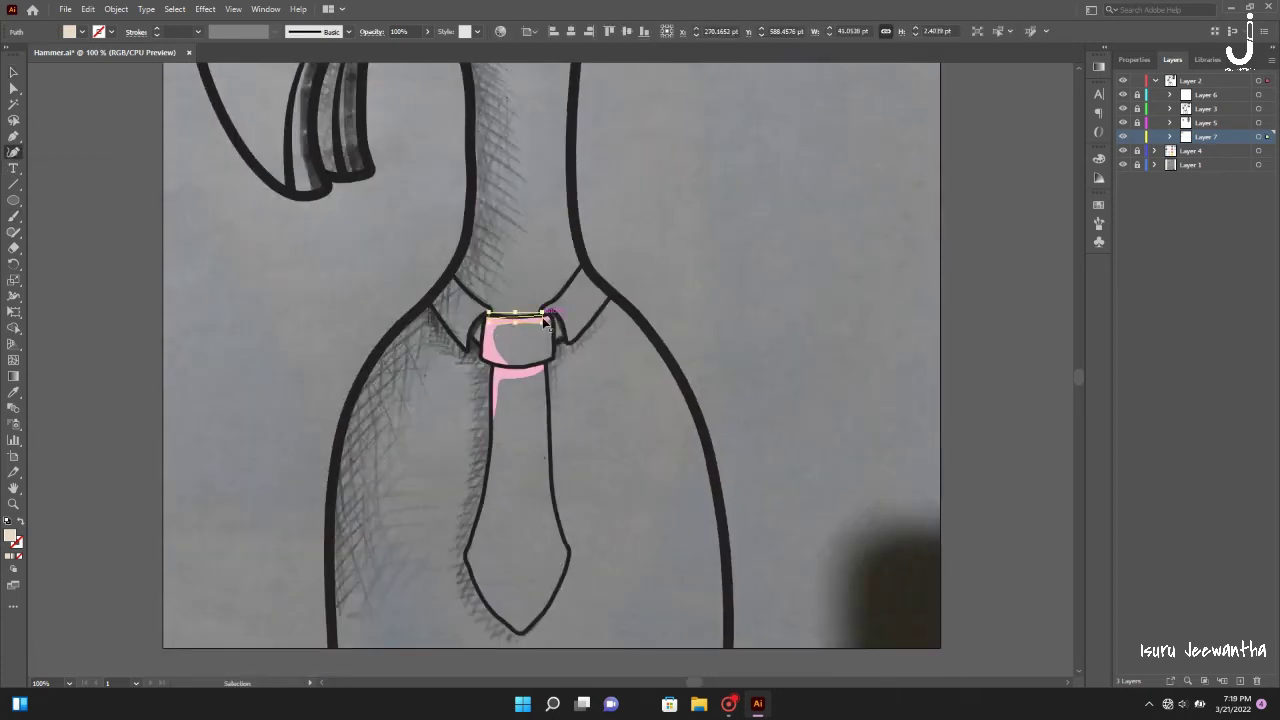
{"action": "key", "text": "ctrl+plus"}
{"action": "key", "text": "ctrl+plus"}
{"action": "key", "text": "ctrl+plus"}
{"action": "left_click", "coordinate": [651, 363]}
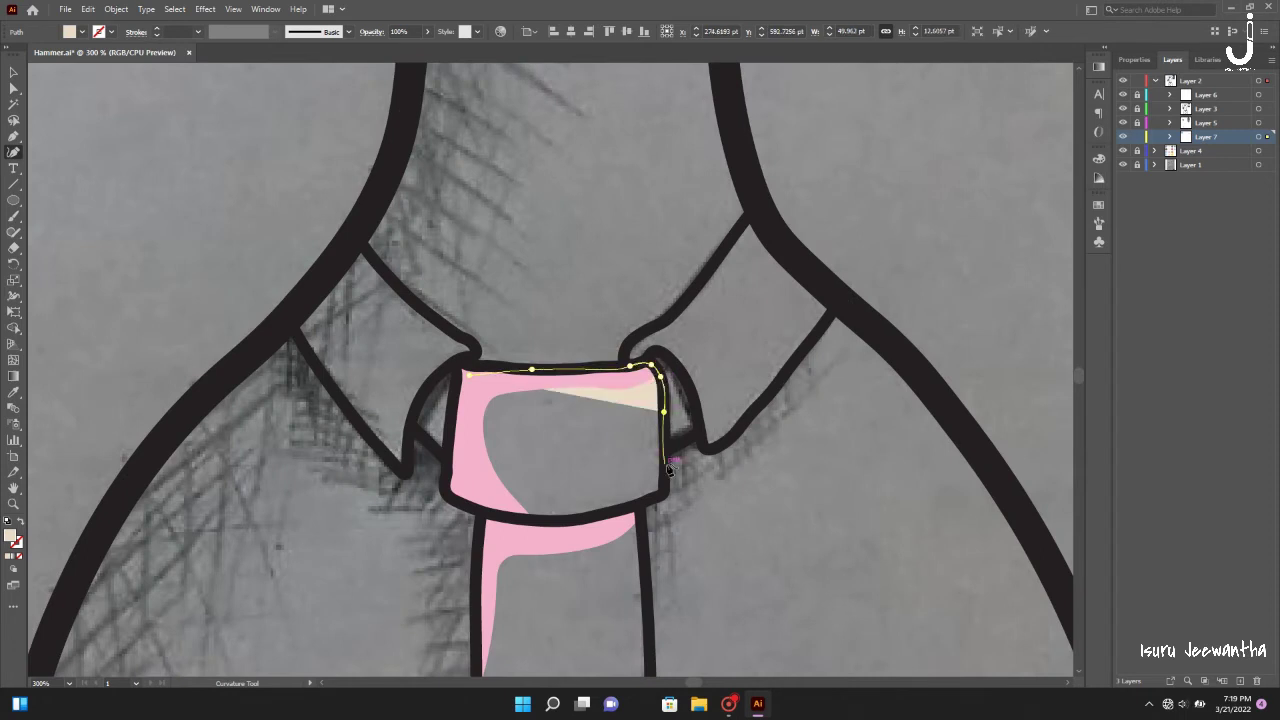
{"action": "left_click", "coordinate": [664, 411]}
{"action": "left_click", "coordinate": [663, 464]}
{"action": "left_click", "coordinate": [660, 494]}
{"action": "left_click", "coordinate": [641, 507]}
{"action": "left_click", "coordinate": [641, 530]}
{"action": "left_click", "coordinate": [648, 603]}
- Continue the tie outline around its right corner, lower right edge and bottom tip
{"action": "scroll", "coordinate": [650, 560], "scroll_direction": "down", "scroll_amount": 5}
{"action": "left_click", "coordinate": [651, 436]}
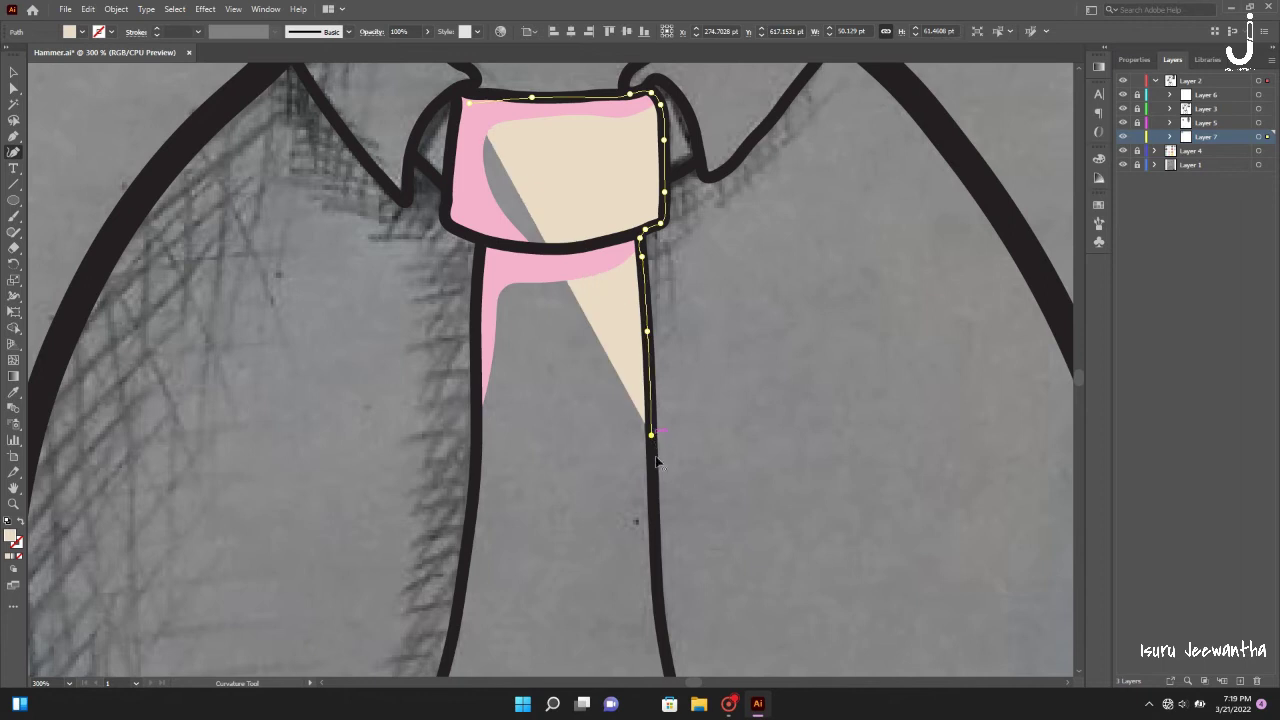
{"action": "left_click", "coordinate": [655, 544]}
{"action": "scroll", "coordinate": [655, 548], "scroll_direction": "down", "scroll_amount": 3}
{"action": "left_click", "coordinate": [659, 438]}
{"action": "left_click", "coordinate": [680, 538]}
{"action": "scroll", "coordinate": [681, 540], "scroll_direction": "down", "scroll_amount": 5}
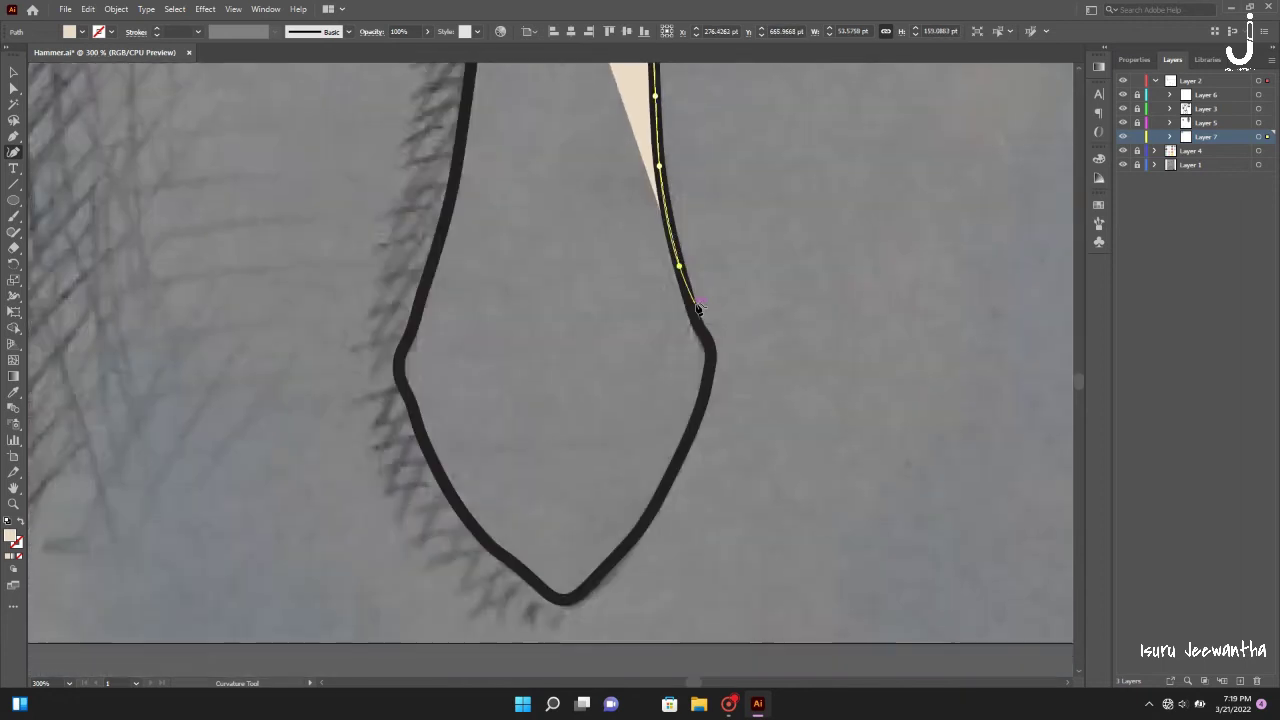
{"action": "left_click", "coordinate": [692, 308]}
{"action": "left_click", "coordinate": [704, 334]}
{"action": "left_click", "coordinate": [709, 348]}
{"action": "left_click", "coordinate": [706, 388]}
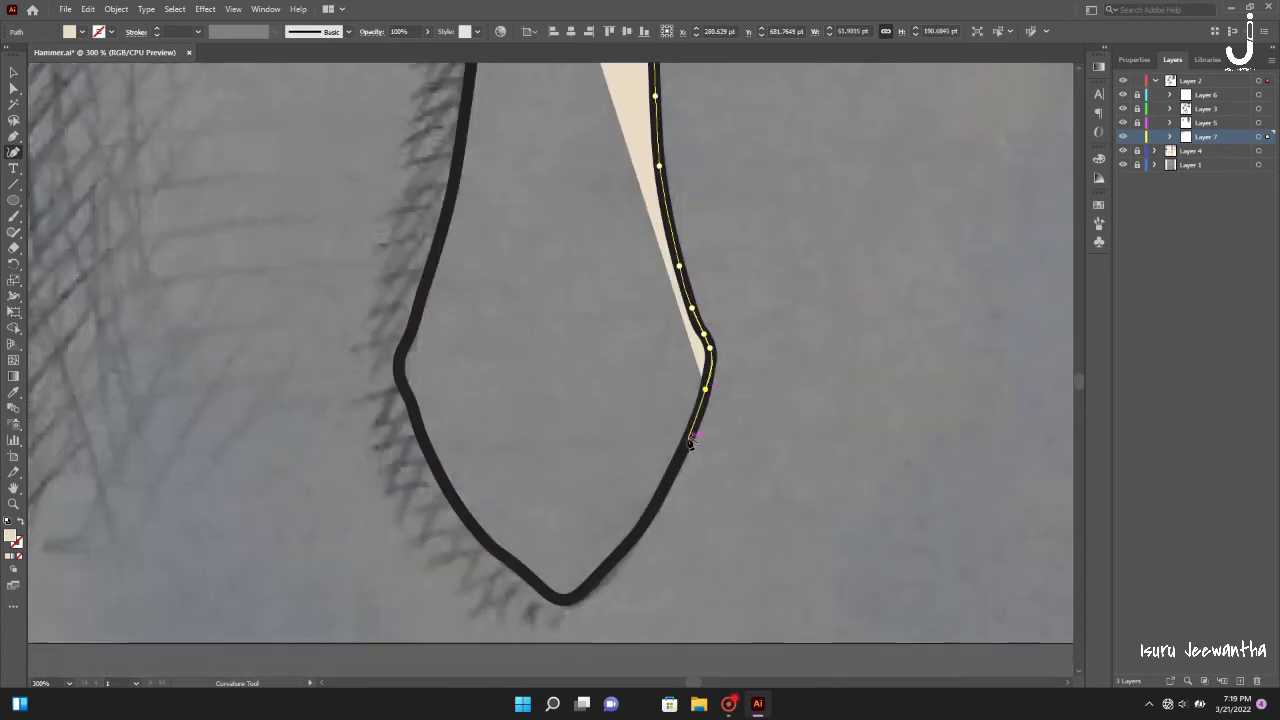
{"action": "left_click", "coordinate": [688, 438]}
{"action": "left_click", "coordinate": [659, 494]}
{"action": "left_click", "coordinate": [611, 561]}
{"action": "left_click", "coordinate": [588, 585]}
{"action": "left_click", "coordinate": [552, 597]}
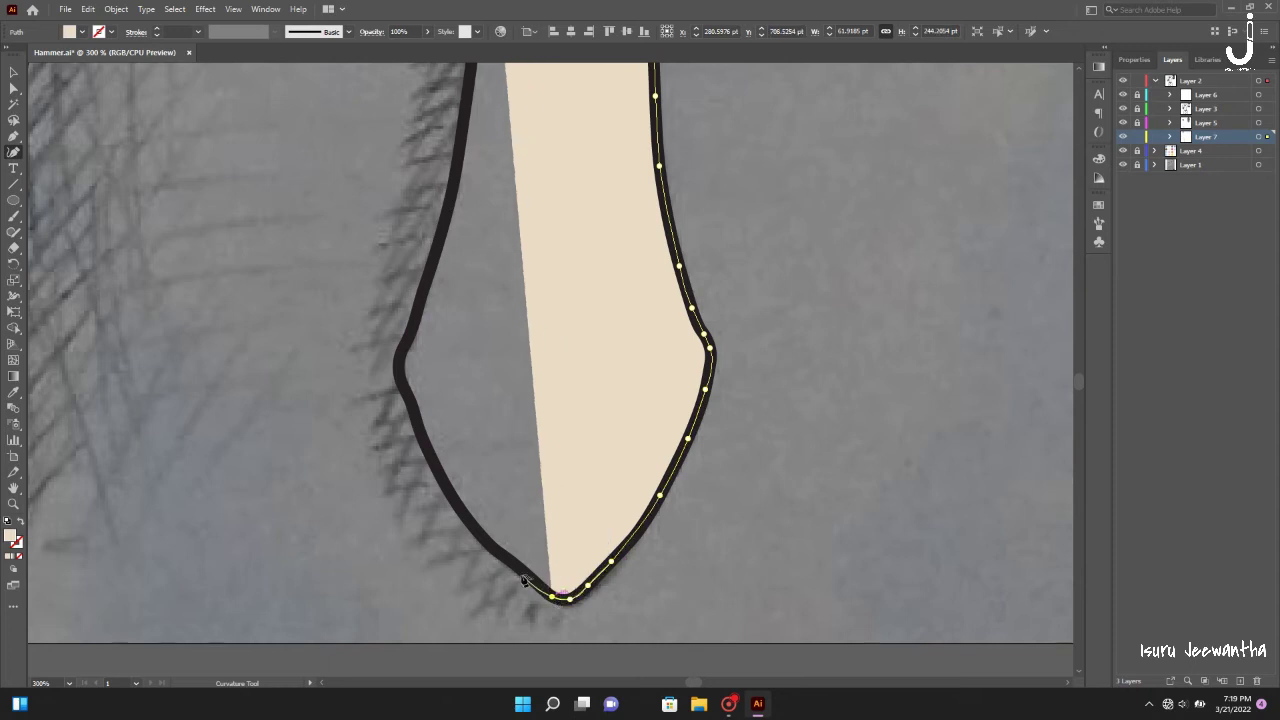
{"action": "left_click", "coordinate": [528, 577]}
- Trace up the tie's left edge, close it at the knot, and fill it pink
{"action": "left_click", "coordinate": [494, 549]}
{"action": "left_click", "coordinate": [466, 517]}
{"action": "left_click", "coordinate": [434, 463]}
{"action": "left_click", "coordinate": [408, 397]}
{"action": "left_click", "coordinate": [399, 374]}
{"action": "left_click", "coordinate": [402, 349]}
{"action": "left_click", "coordinate": [434, 251]}
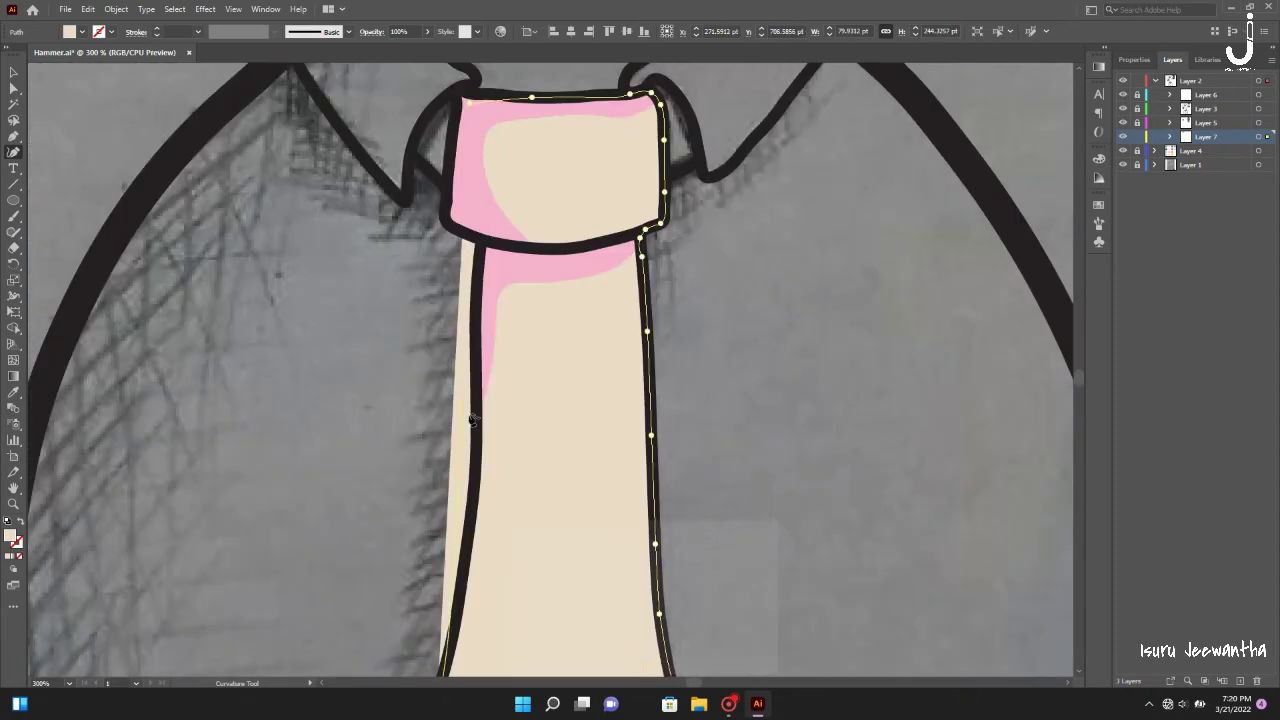
{"action": "scroll", "coordinate": [469, 531], "scroll_direction": "up", "scroll_amount": 3}
{"action": "left_click", "coordinate": [475, 527]}
{"action": "left_click", "coordinate": [478, 448]}
{"action": "left_click", "coordinate": [499, 370]}
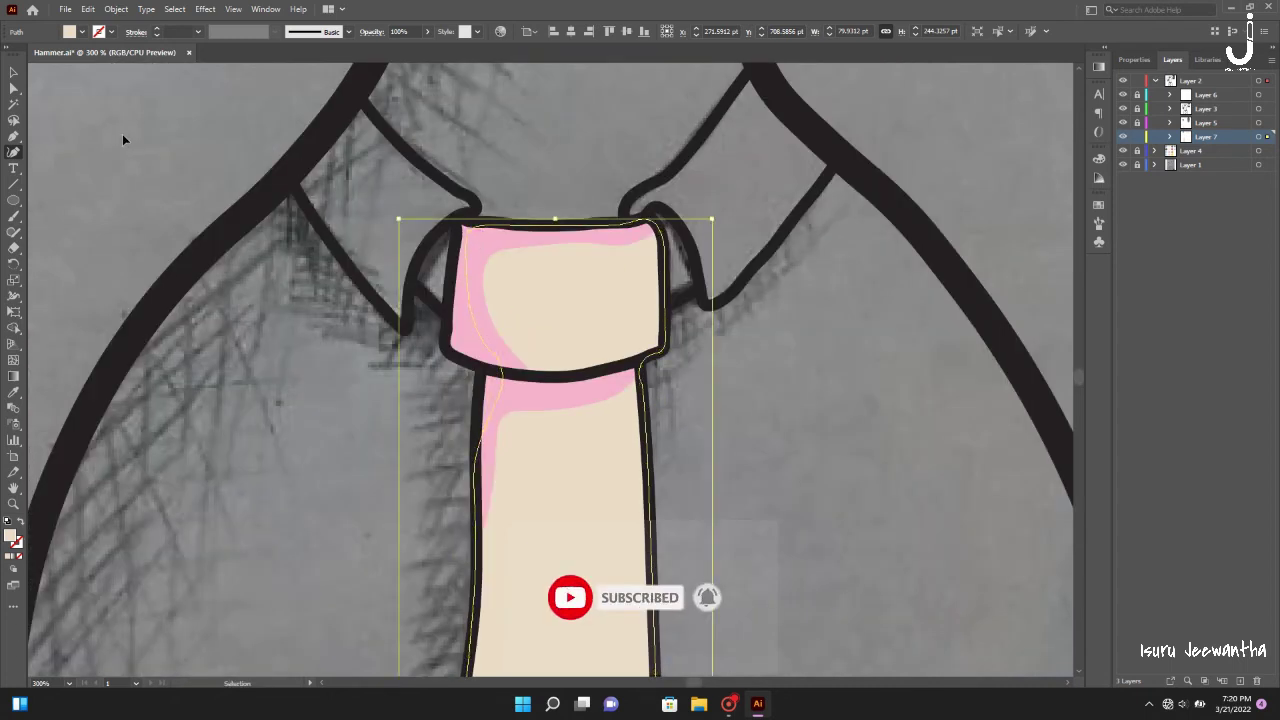
{"action": "key", "text": "ctrl+0"}
{"action": "left_click", "coordinate": [13, 393]}
{"action": "left_click", "coordinate": [121, 226]}
- Deselect the tie, save the file, lock Layer 7 and add new Layer 8
{"action": "key", "text": "v"}
{"action": "left_click", "coordinate": [715, 462]}
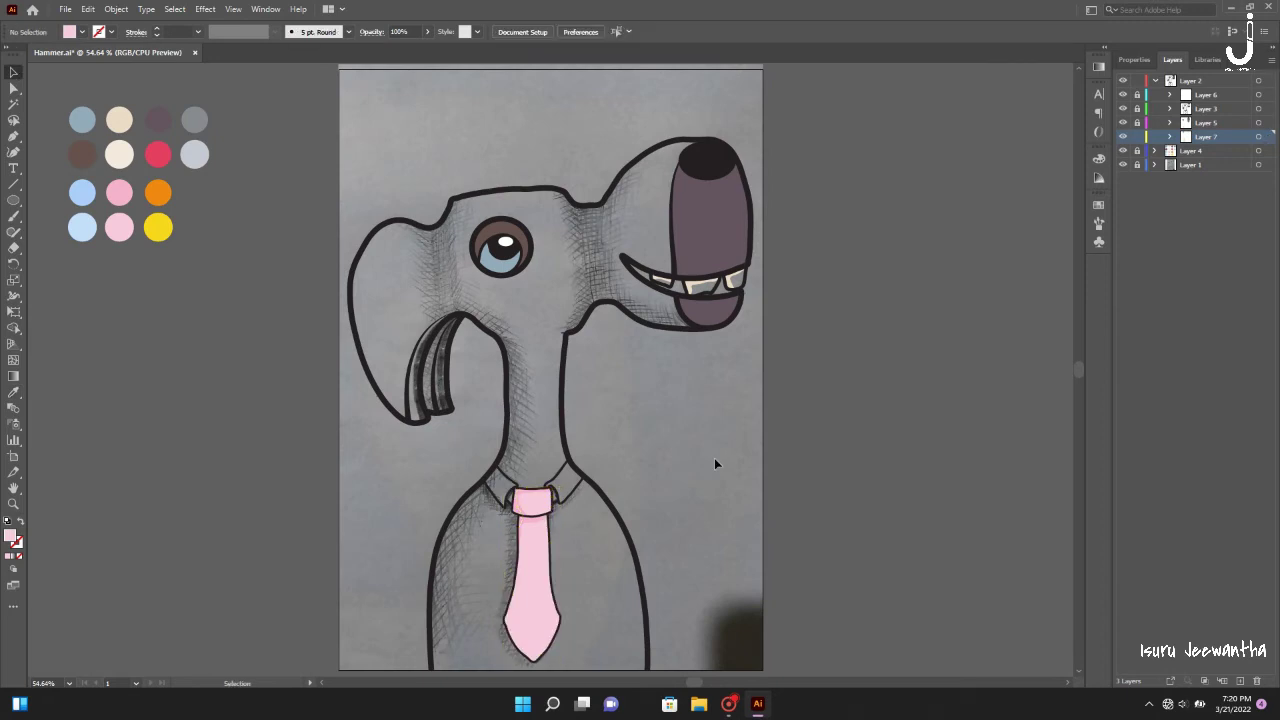
{"action": "key", "text": "ctrl+s"}
{"action": "left_click", "coordinate": [1136, 137]}
{"action": "left_click", "coordinate": [1223, 682]}
- Begin a pale pink highlight shape along the top and lower rim of the teeth
{"action": "key", "text": "ctrl+equal"}
{"action": "key", "text": "ctrl+equal"}
{"action": "key", "text": "ctrl+equal"}
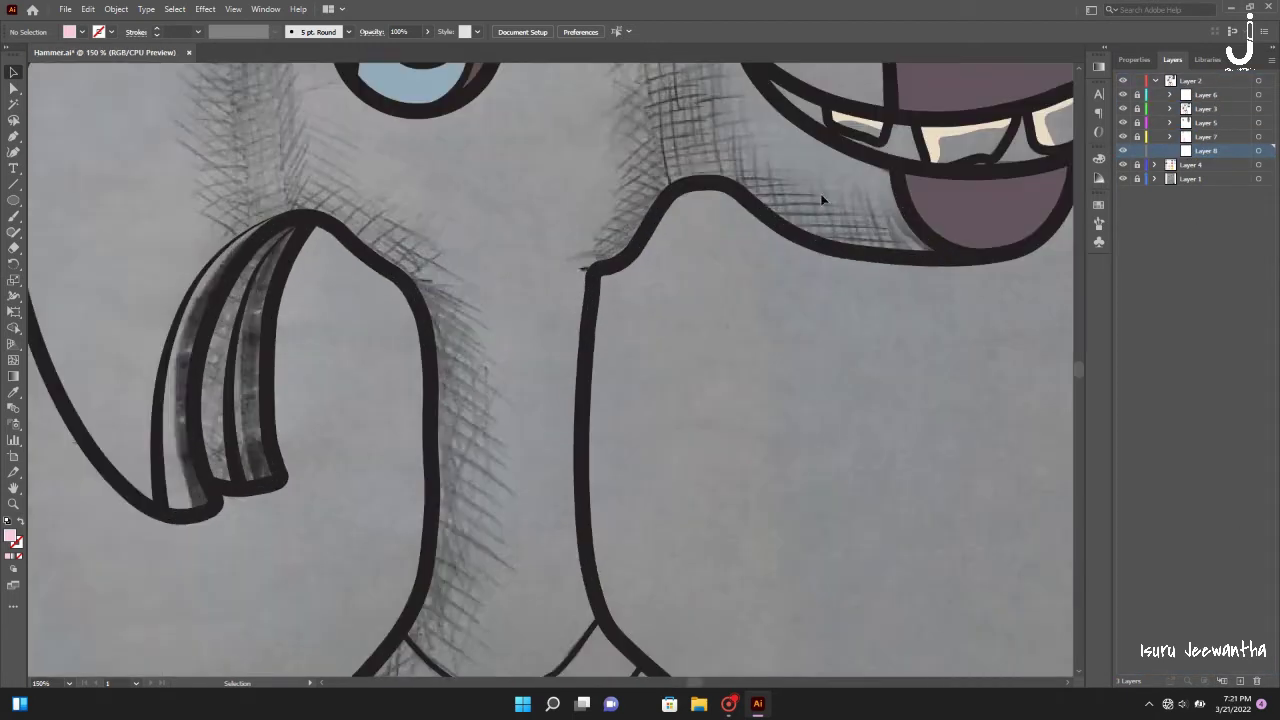
{"action": "scroll", "coordinate": [500, 190], "scroll_direction": "right", "scroll_amount": 3}
{"action": "key", "text": "shift+grave"}
{"action": "left_click", "coordinate": [683, 107]}
{"action": "left_click", "coordinate": [703, 130]}
{"action": "left_click", "coordinate": [736, 142]}
{"action": "left_click", "coordinate": [746, 118]}
{"action": "left_click", "coordinate": [798, 163]}
- Finish the teeth highlight around the rightmost tooth, then zoom out and deselect
{"action": "left_click", "coordinate": [839, 156]}
{"action": "left_click", "coordinate": [869, 128]}
{"action": "left_click", "coordinate": [881, 107]}
{"action": "left_click", "coordinate": [908, 150]}
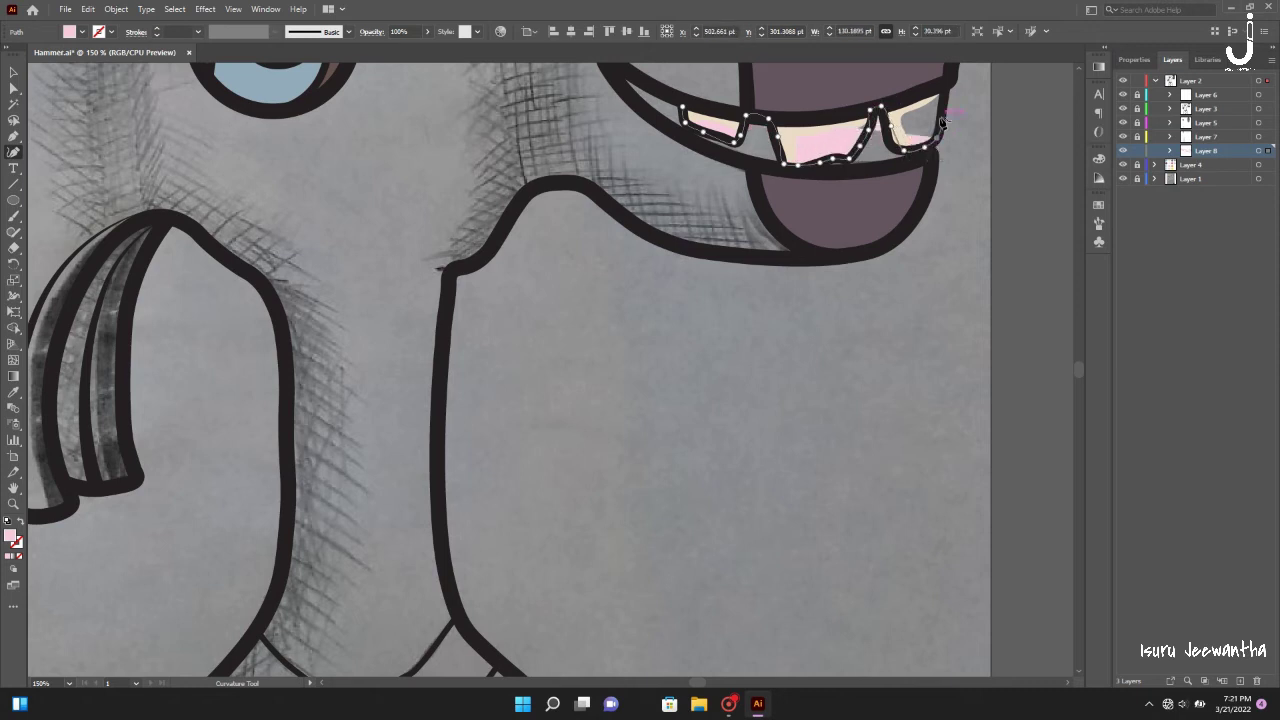
{"action": "left_click", "coordinate": [945, 82]}
{"action": "left_click", "coordinate": [819, 117]}
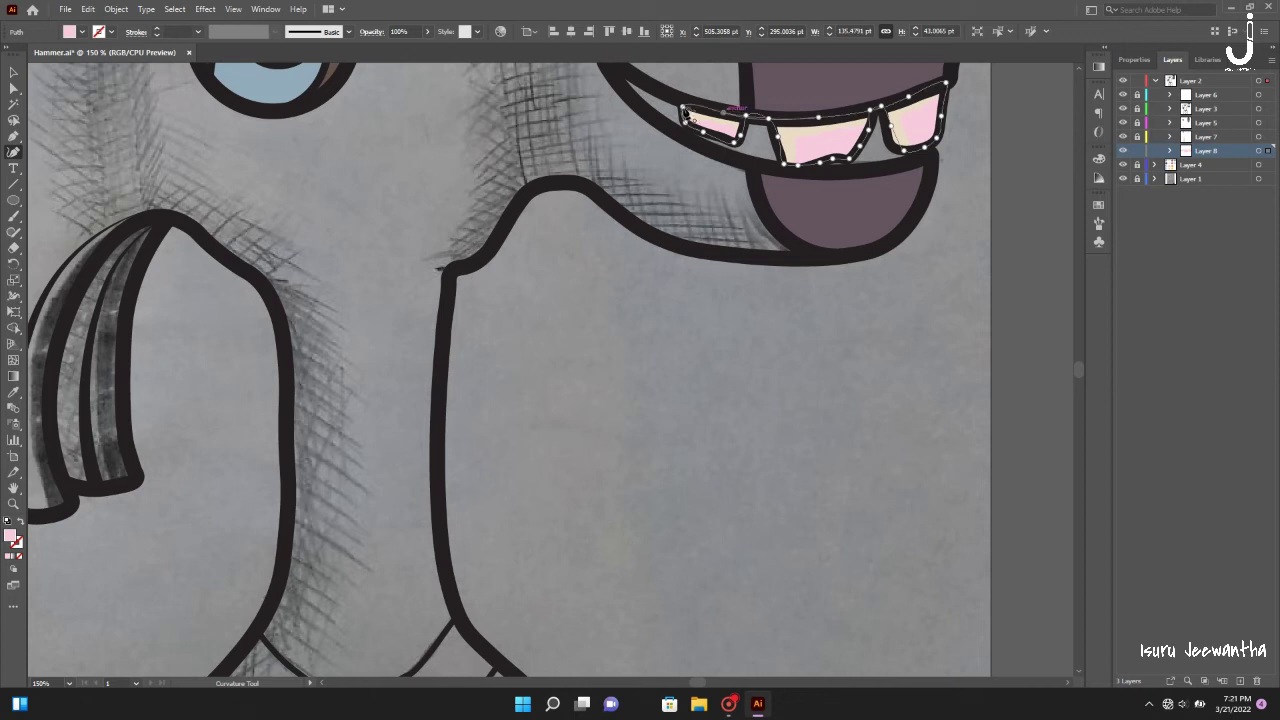
{"action": "key", "text": "ctrl+0"}
{"action": "key", "text": "v"}
{"action": "left_click", "coordinate": [794, 249]}
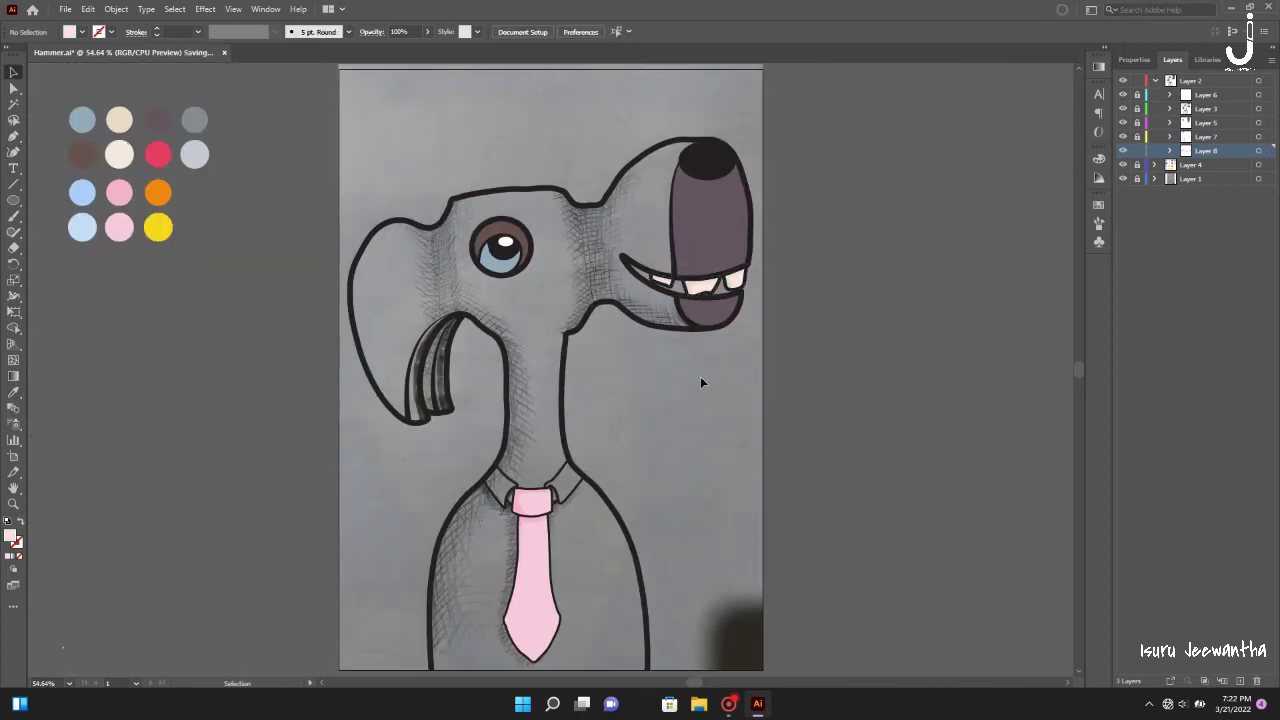
- Draw a curved highlight across the tie knot top and colour it with the light-blue swatch
{"action": "scroll", "coordinate": [529, 458], "scroll_direction": "up", "scroll_amount": 5, "text": "alt"}
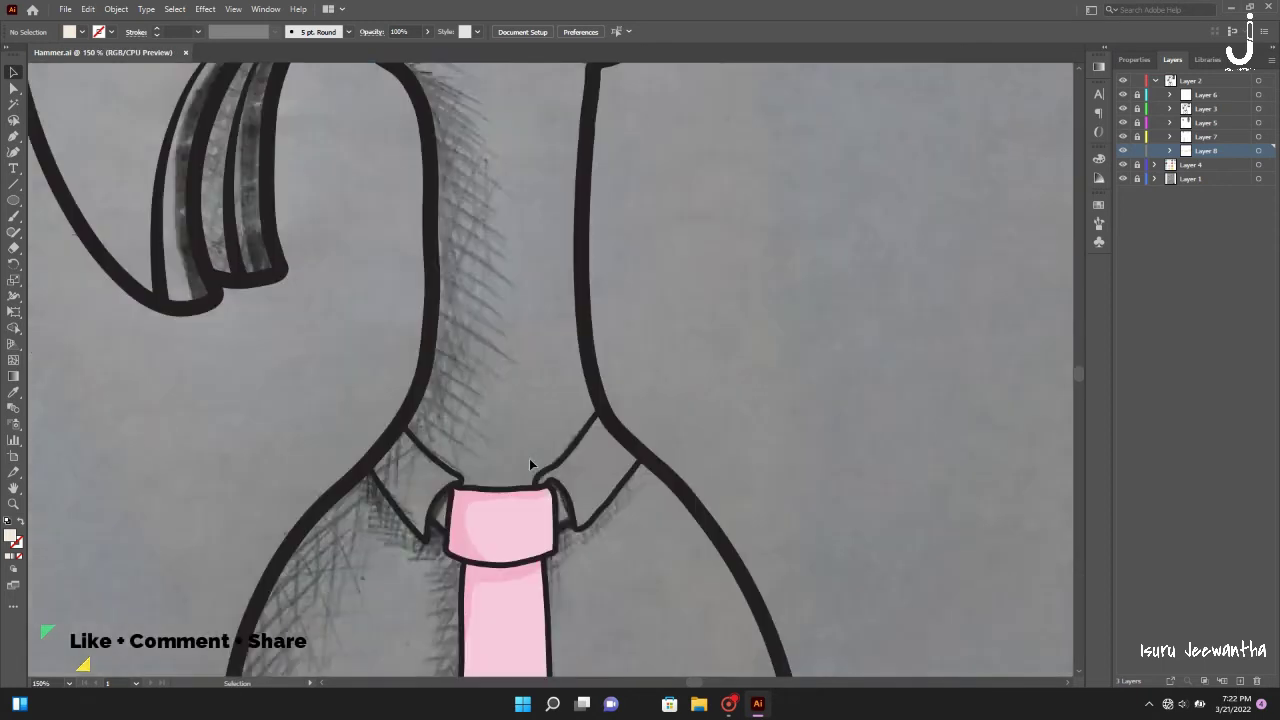
{"action": "left_click", "coordinate": [14, 152]}
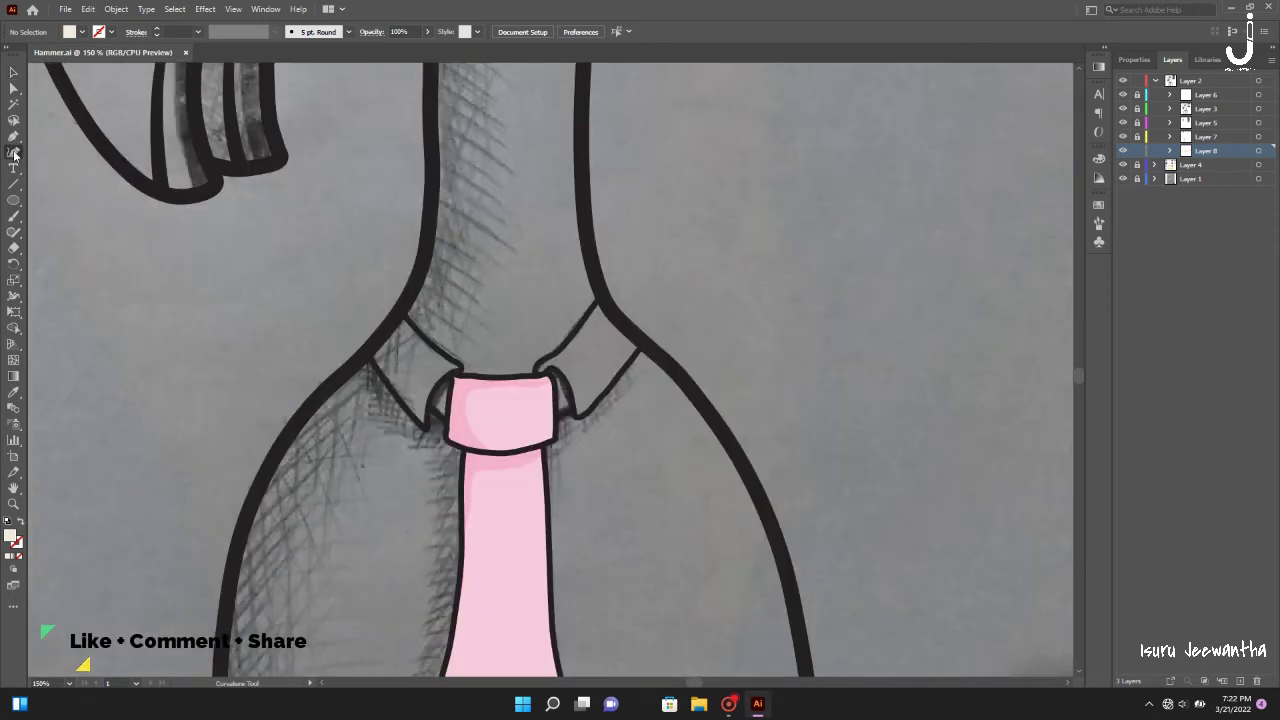
{"action": "left_click", "coordinate": [433, 412]}
{"action": "left_click", "coordinate": [494, 423]}
{"action": "left_click", "coordinate": [534, 424]}
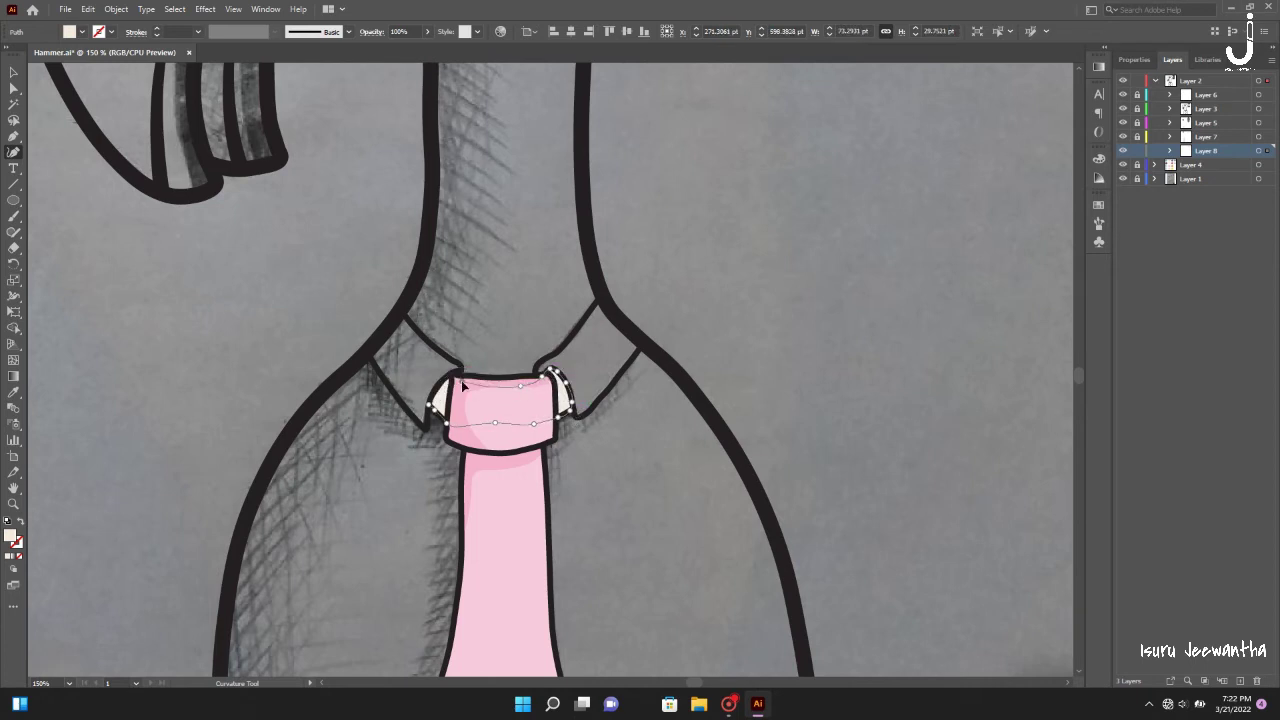
{"action": "key", "text": "ctrl+0"}
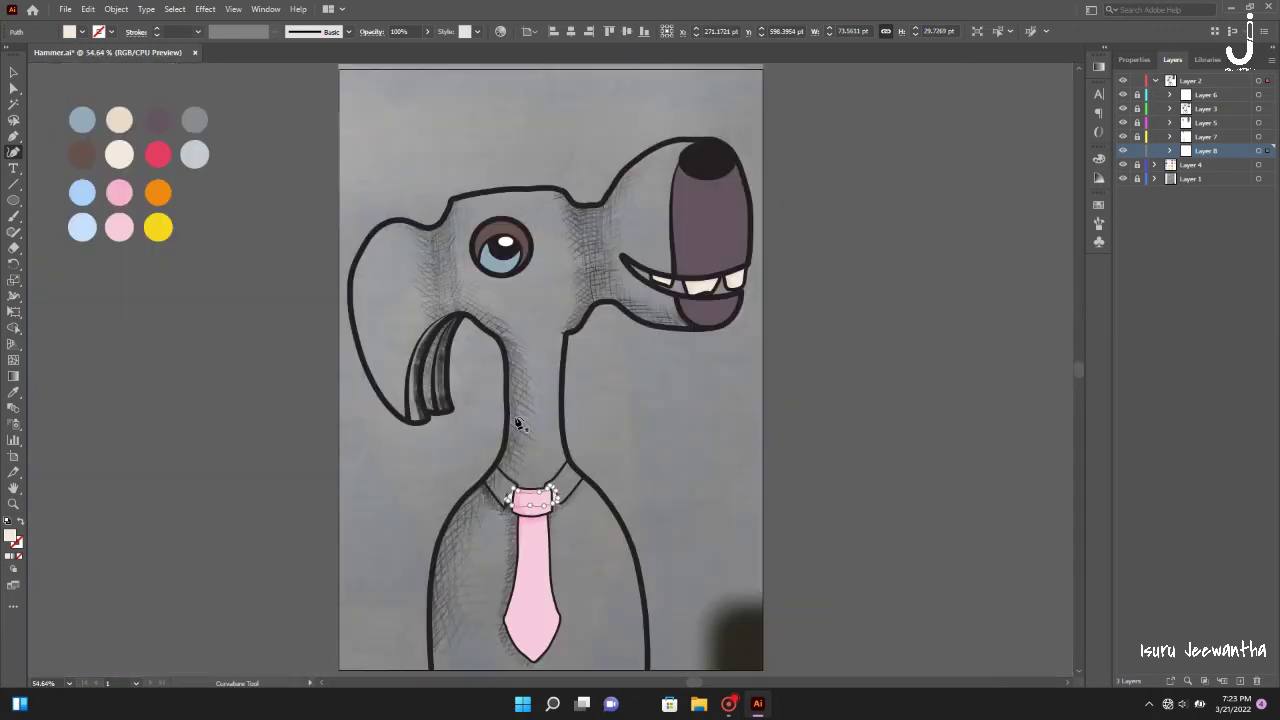
{"action": "left_click", "coordinate": [14, 392]}
{"action": "left_click", "coordinate": [90, 185]}
- Deselect the knot shape and outline the pale blue left collar flap
{"action": "left_click", "coordinate": [14, 72]}
{"action": "left_click", "coordinate": [663, 439]}
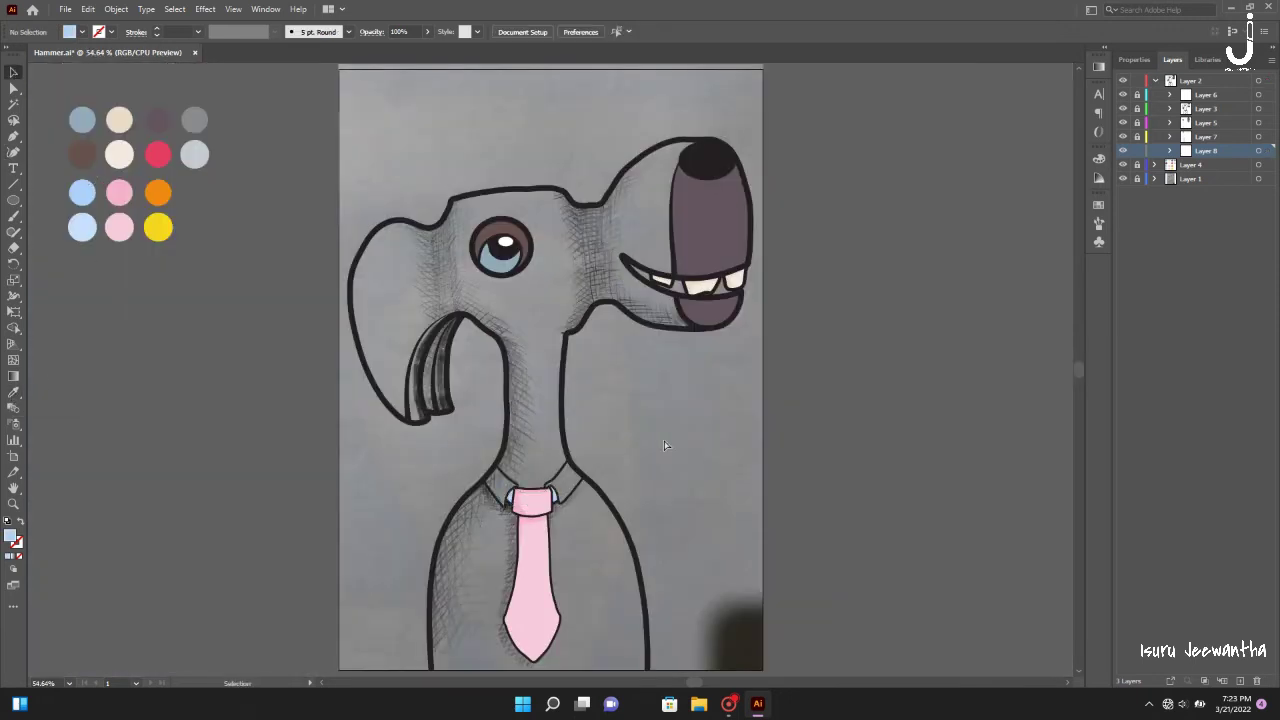
{"action": "scroll", "coordinate": [663, 439], "scroll_direction": "up", "scroll_amount": 4, "text": "alt"}
{"action": "scroll", "coordinate": [663, 439], "scroll_direction": "down", "scroll_amount": 5}
{"action": "left_click", "coordinate": [13, 152]}
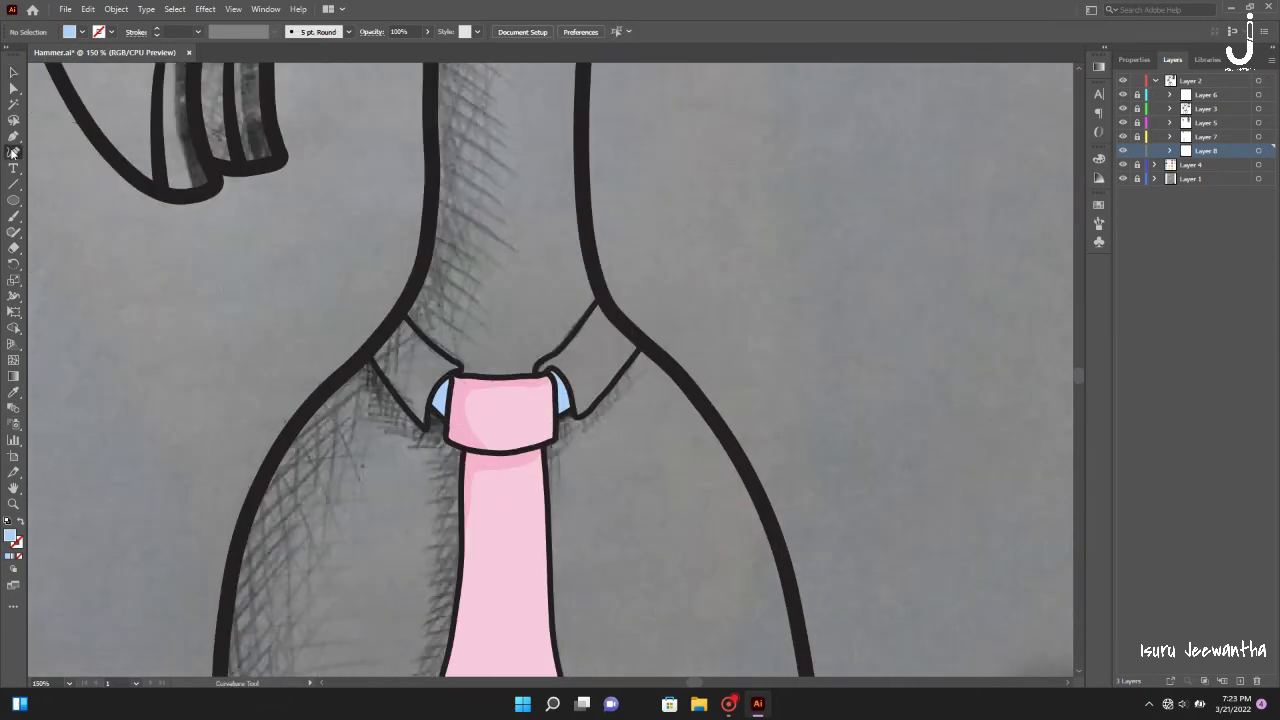
{"action": "left_click", "coordinate": [428, 434]}
{"action": "left_click", "coordinate": [409, 384]}
{"action": "left_click", "coordinate": [400, 310]}
{"action": "left_click", "coordinate": [367, 357]}
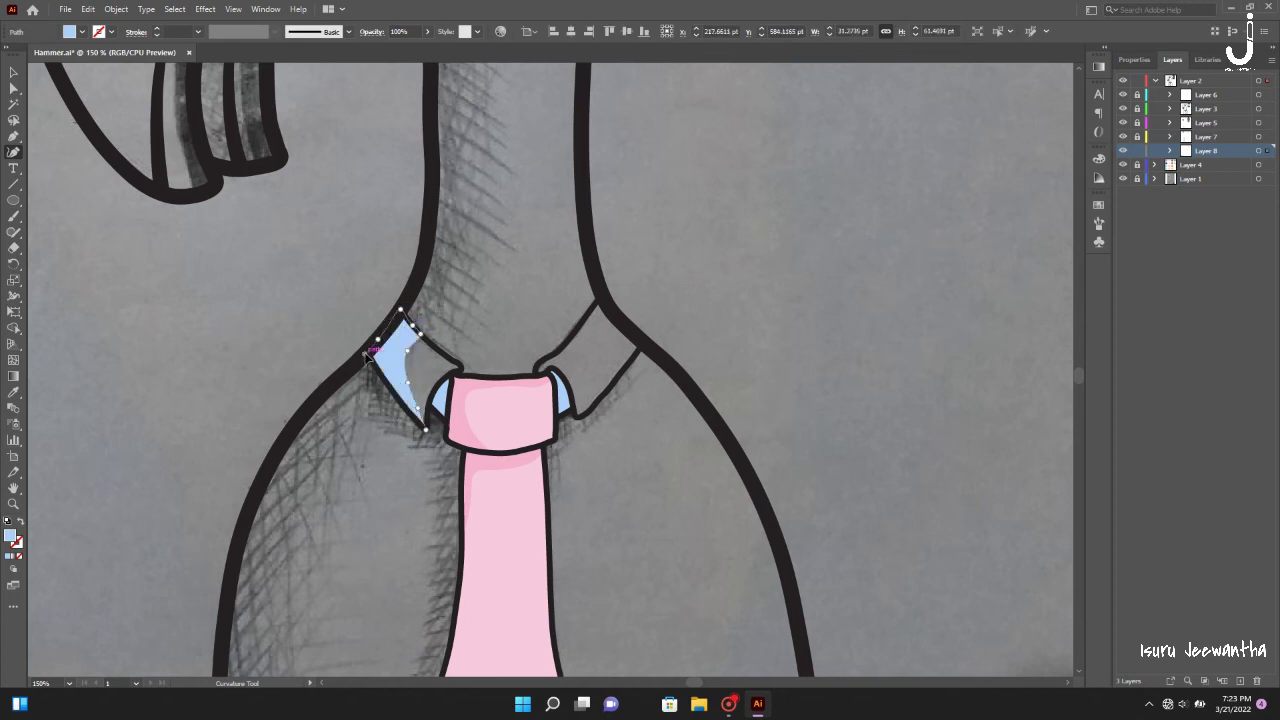
- Trace the right collar flap down the tie's right edge and around its bottom tip
{"action": "scroll", "coordinate": [427, 433], "scroll_direction": "down", "scroll_amount": 2}
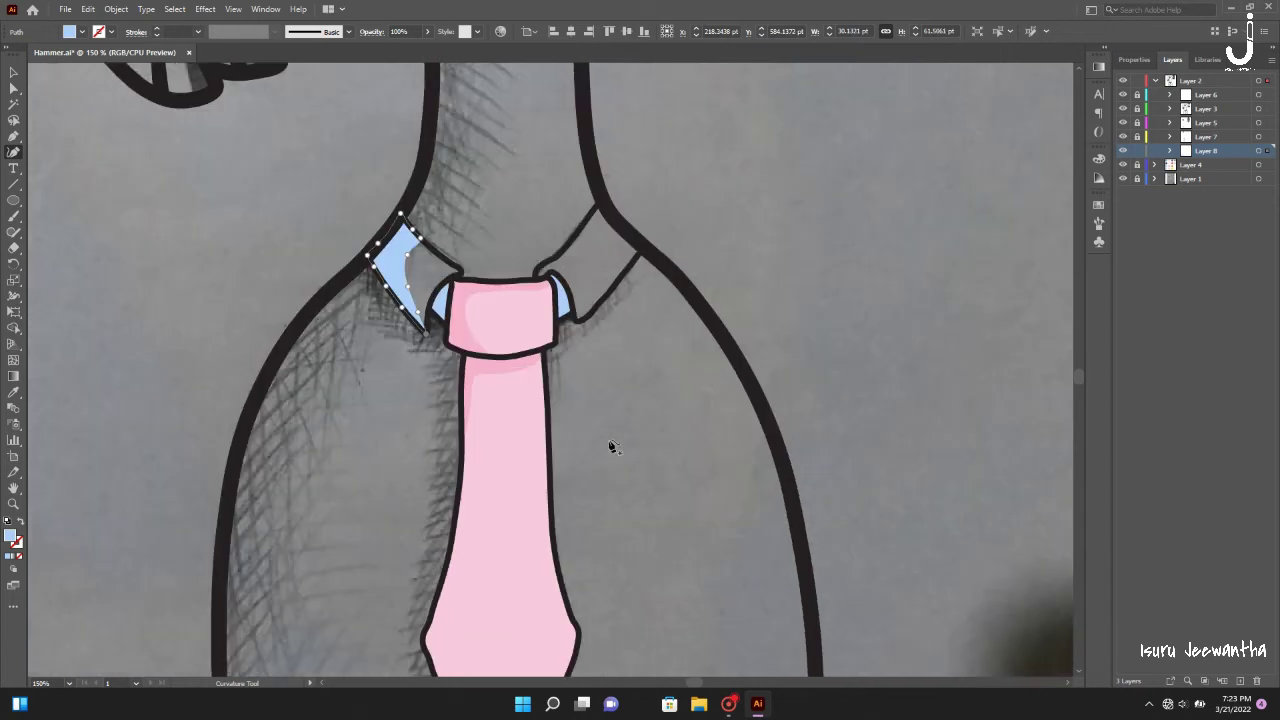
{"action": "scroll", "coordinate": [450, 320], "scroll_direction": "down", "scroll_amount": 3}
{"action": "left_click", "coordinate": [640, 140]}
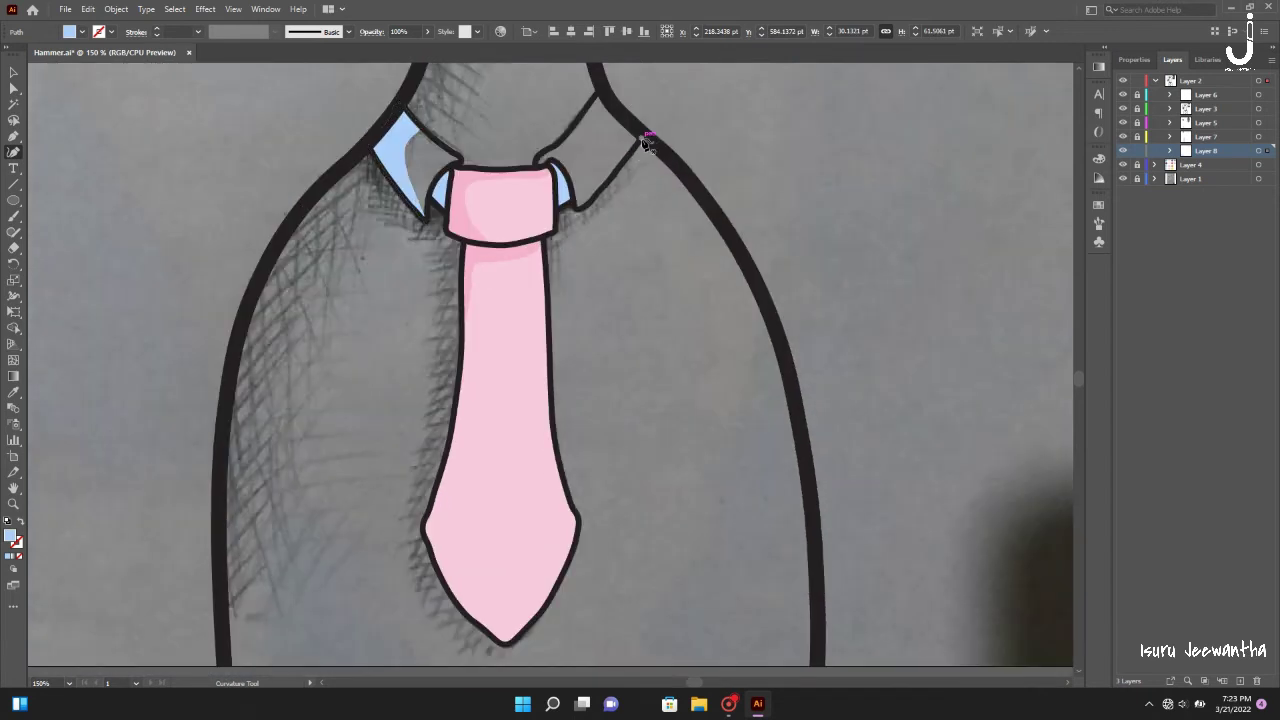
{"action": "left_click", "coordinate": [598, 208]}
{"action": "left_click", "coordinate": [565, 238]}
{"action": "left_click", "coordinate": [544, 328]}
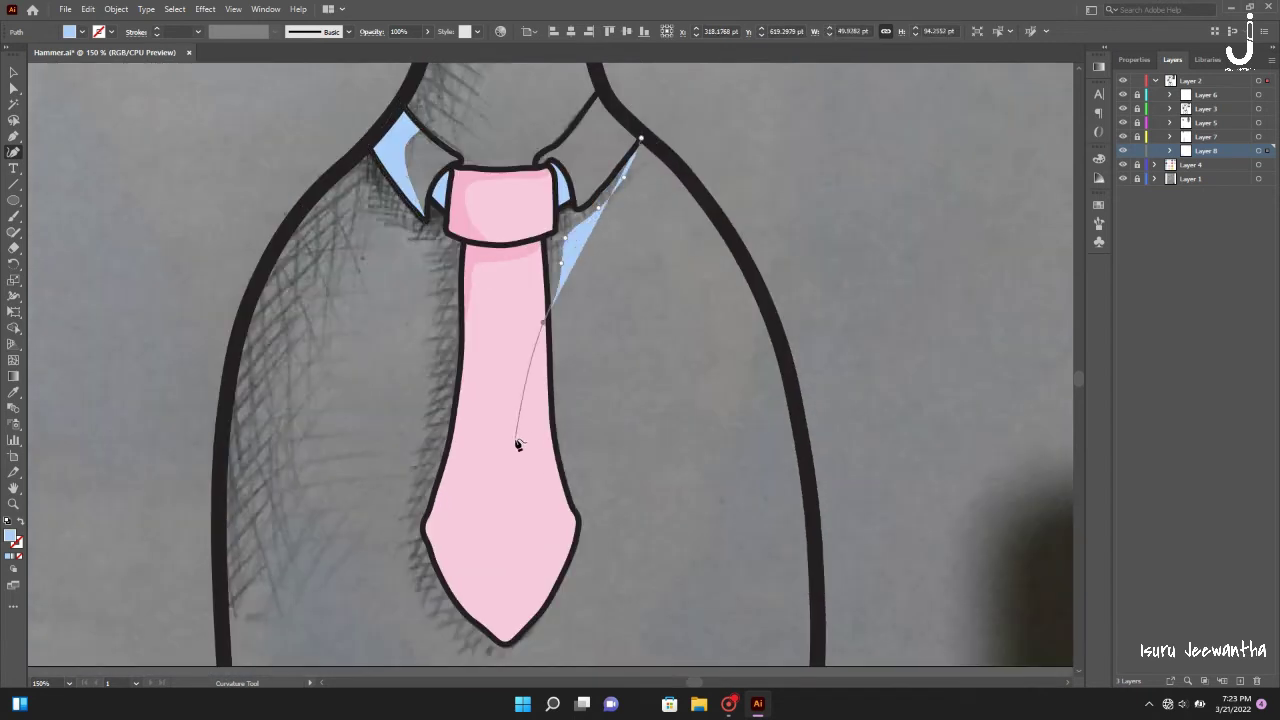
{"action": "left_click", "coordinate": [514, 442]}
{"action": "scroll", "coordinate": [514, 443], "scroll_direction": "down", "scroll_amount": 2}
{"action": "left_click", "coordinate": [540, 497]}
{"action": "left_click", "coordinate": [538, 533]}
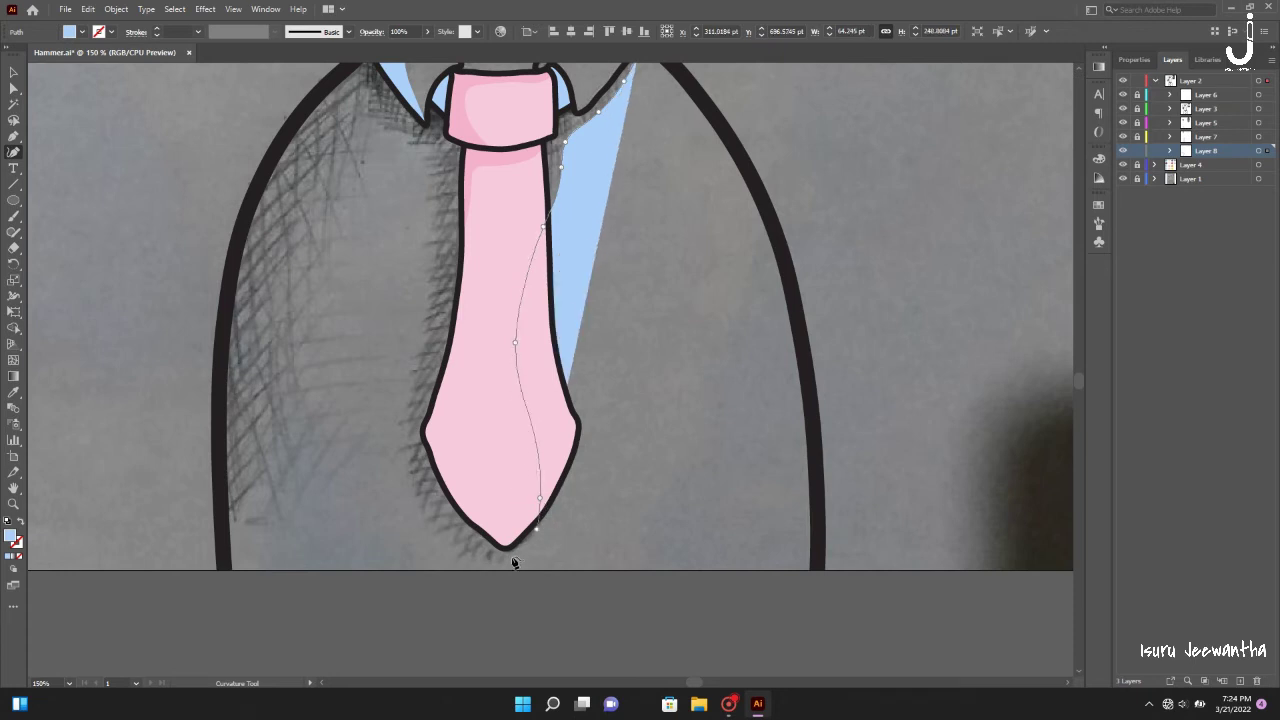
{"action": "left_click", "coordinate": [489, 563]}
{"action": "left_click", "coordinate": [446, 538]}
{"action": "left_click", "coordinate": [416, 489]}
- Continue the edging up the tie's left edge and down the shirt's left side
{"action": "left_click", "coordinate": [410, 403]}
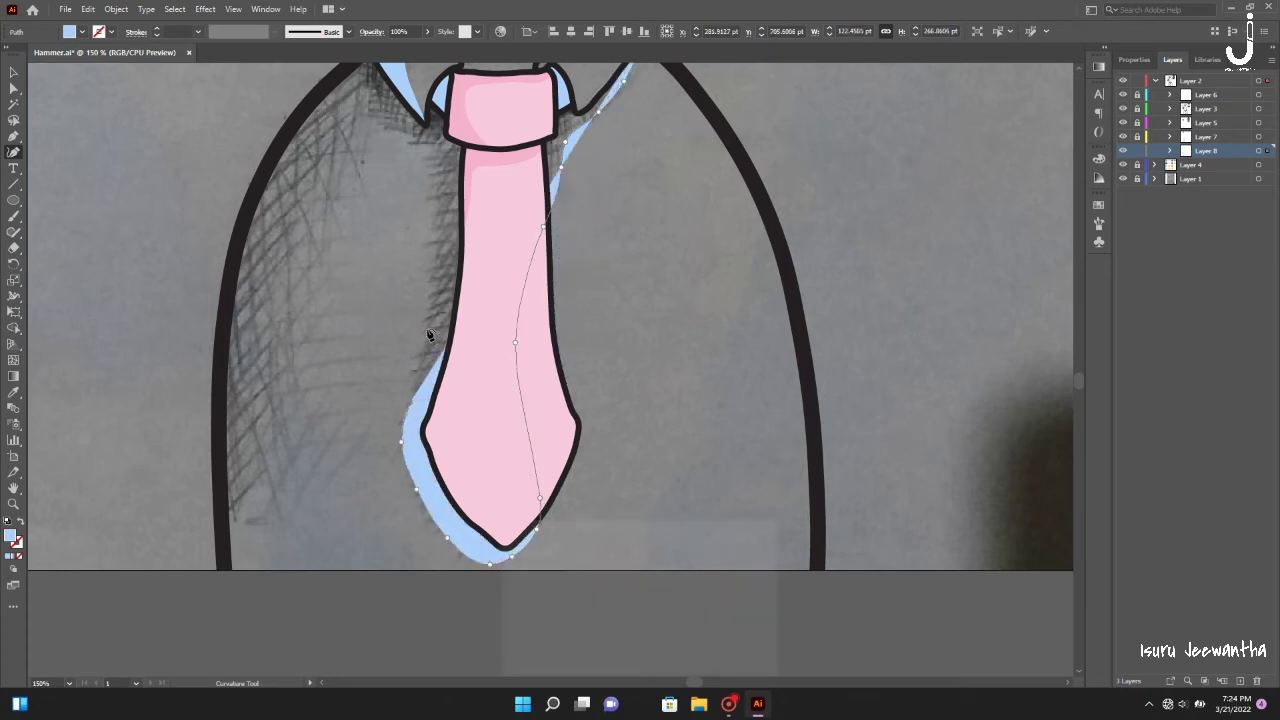
{"action": "left_click", "coordinate": [426, 328]}
{"action": "left_click", "coordinate": [434, 248]}
{"action": "left_click", "coordinate": [430, 163]}
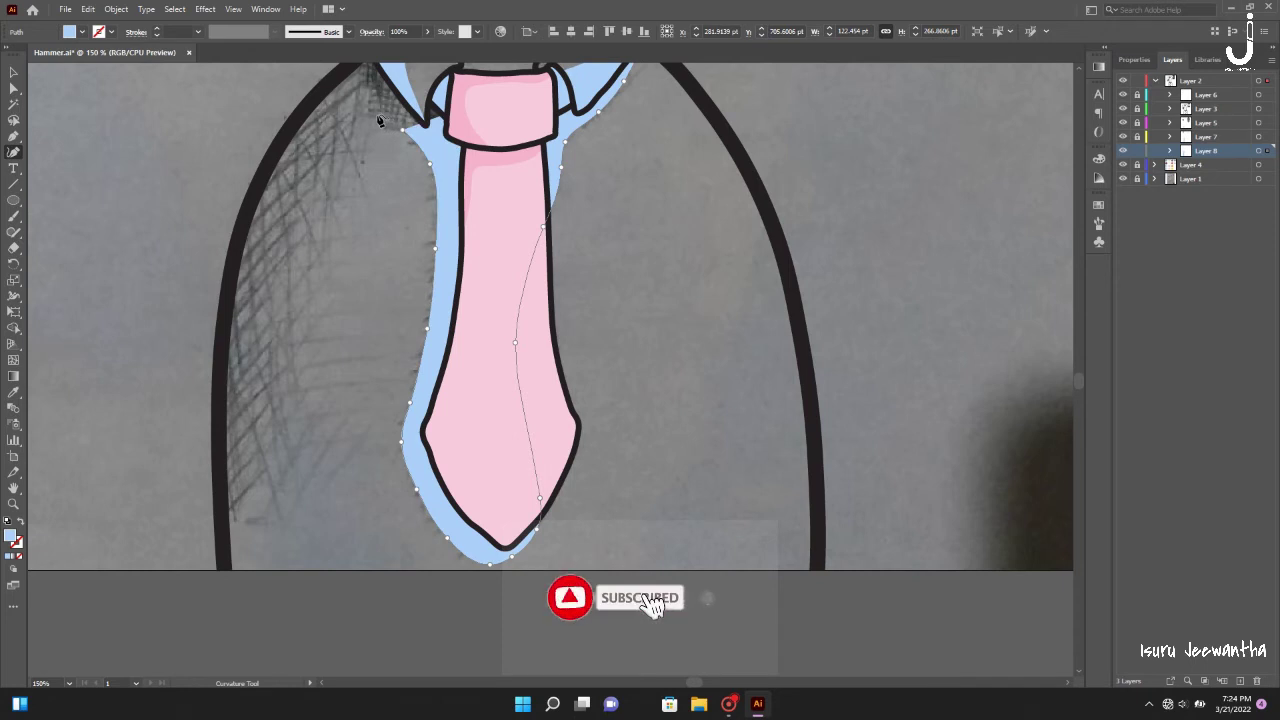
{"action": "left_click", "coordinate": [402, 129]}
{"action": "left_click", "coordinate": [365, 101]}
{"action": "left_click", "coordinate": [309, 262]}
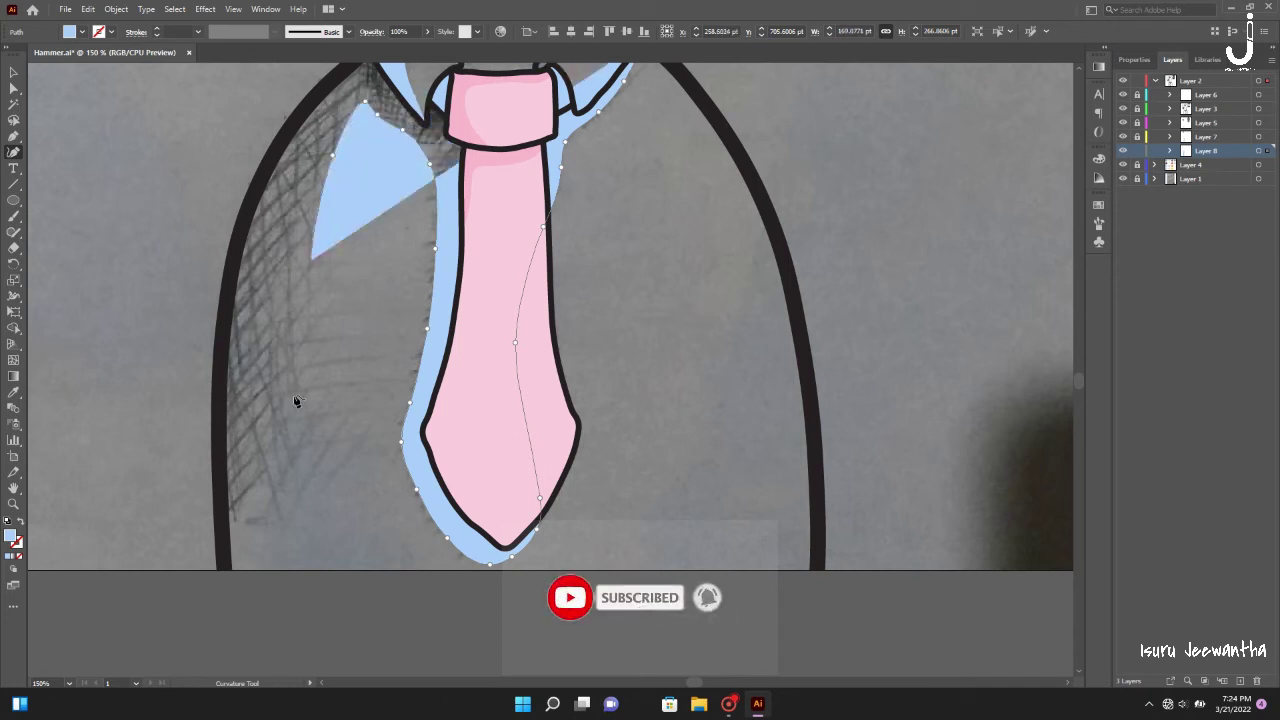
{"action": "left_click", "coordinate": [295, 400]}
{"action": "left_click", "coordinate": [302, 512]}
{"action": "left_click", "coordinate": [311, 572]}
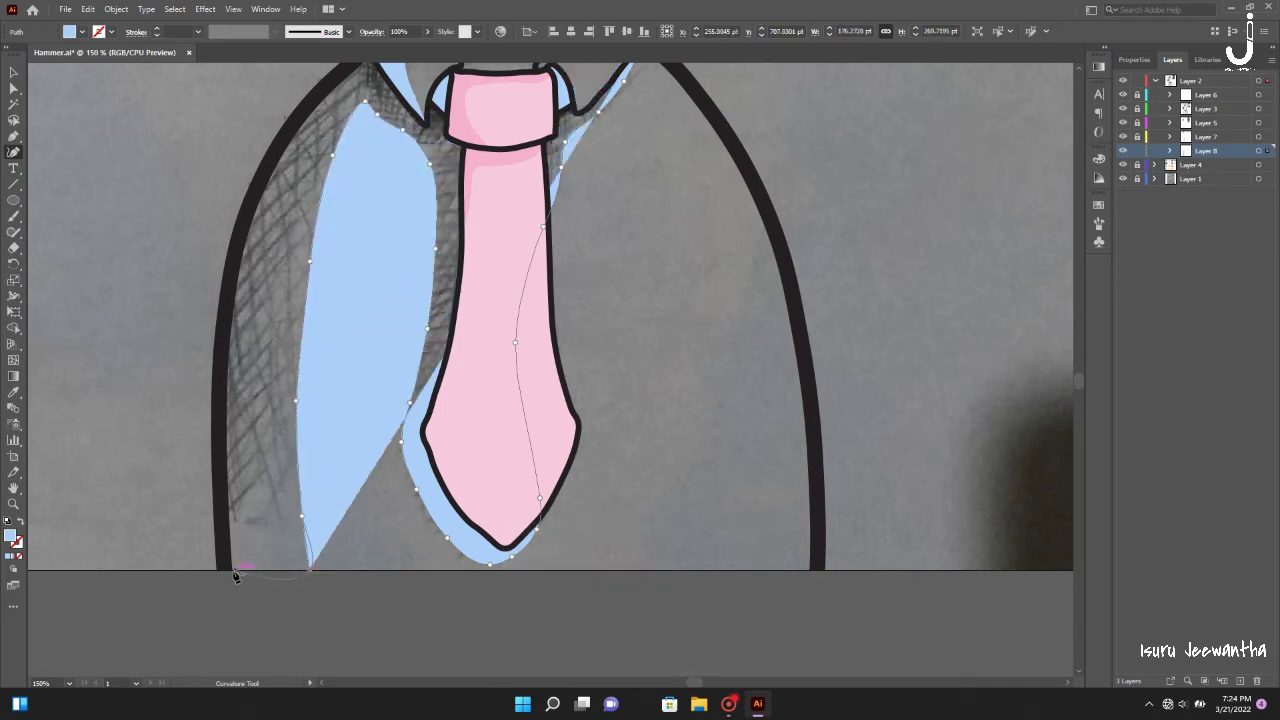
- Round the shirt bottom and trace the shaded strip back up the left edge to the collar
{"action": "left_click", "coordinate": [314, 587]}
{"action": "left_click", "coordinate": [257, 605]}
{"action": "left_click", "coordinate": [229, 587]}
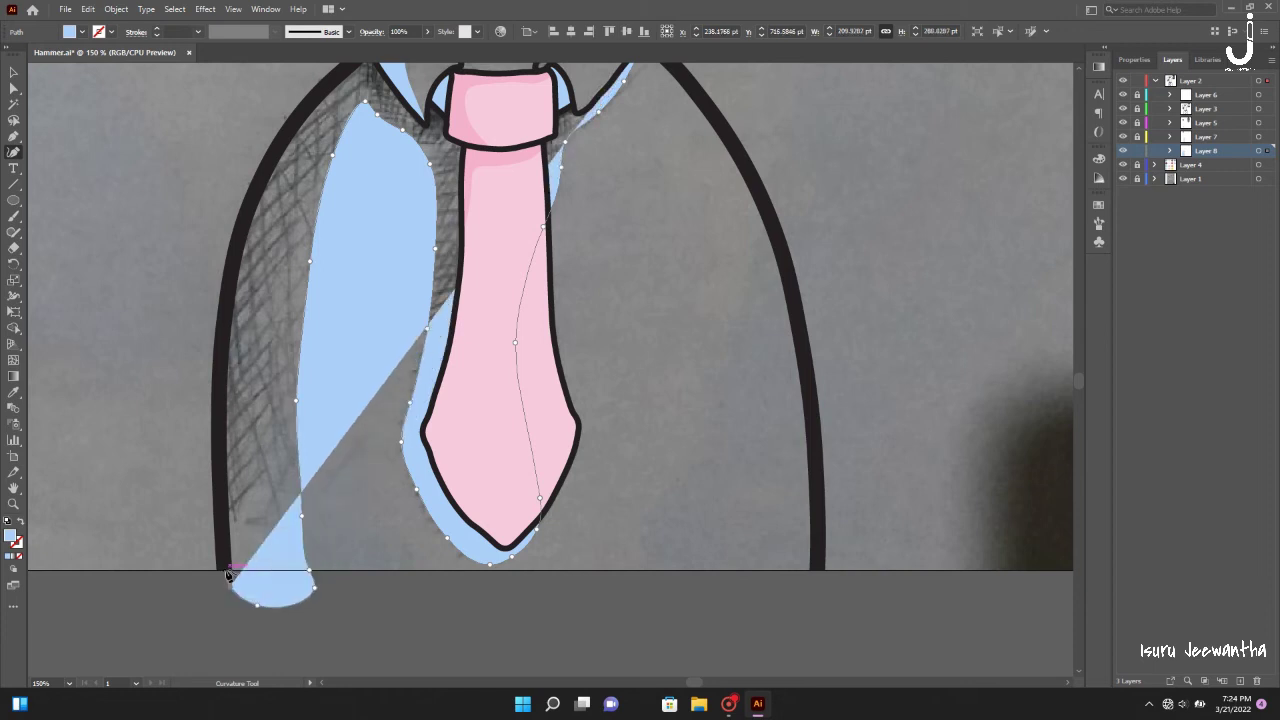
{"action": "left_click", "coordinate": [221, 522]}
{"action": "left_click", "coordinate": [221, 347]}
{"action": "left_click", "coordinate": [234, 251]}
{"action": "left_click", "coordinate": [266, 168]}
{"action": "scroll", "coordinate": [266, 168], "scroll_direction": "up", "scroll_amount": 5}
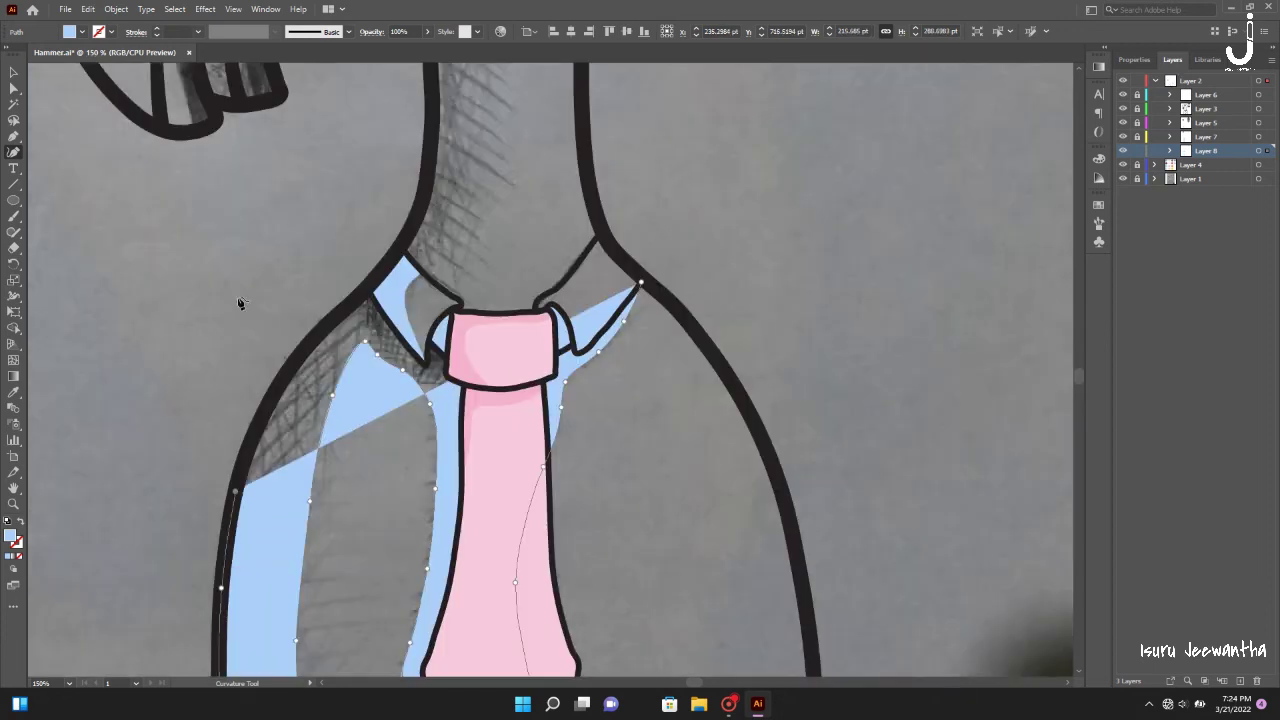
{"action": "left_click", "coordinate": [311, 341]}
{"action": "left_click", "coordinate": [356, 300]}
{"action": "left_click", "coordinate": [383, 266]}
{"action": "left_click", "coordinate": [395, 303]}
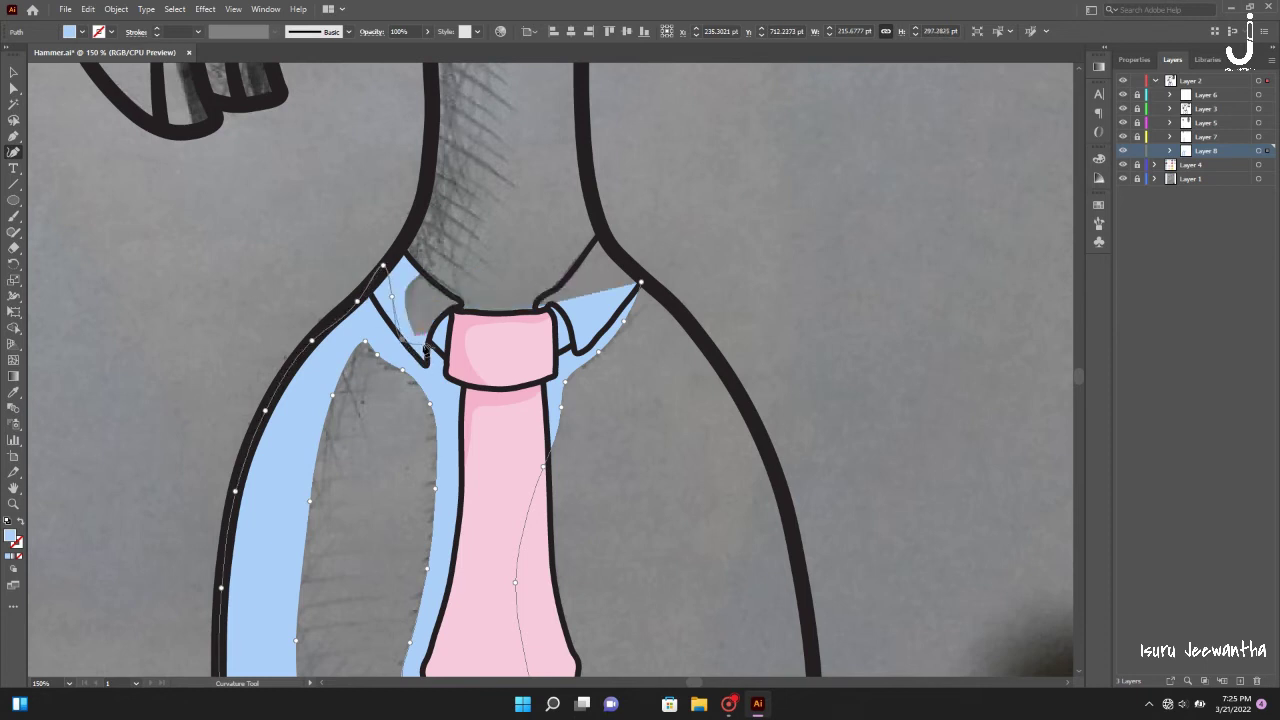
- Refine the path across the tie knot and right collar, then deselect the shape
{"action": "key", "text": "v"}
{"action": "key", "text": "ctrl"}
{"action": "left_click", "coordinate": [459, 351]}
{"action": "left_click", "coordinate": [528, 347]}
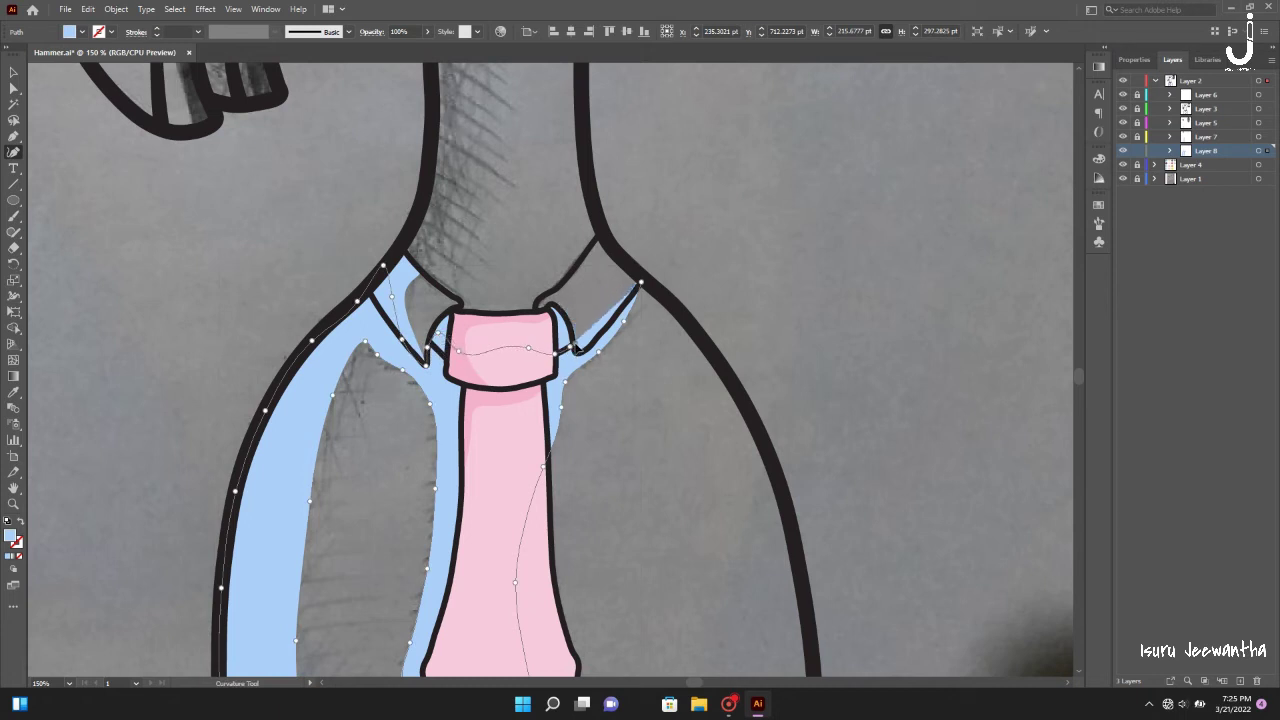
{"action": "key", "text": "ctrl+plus"}
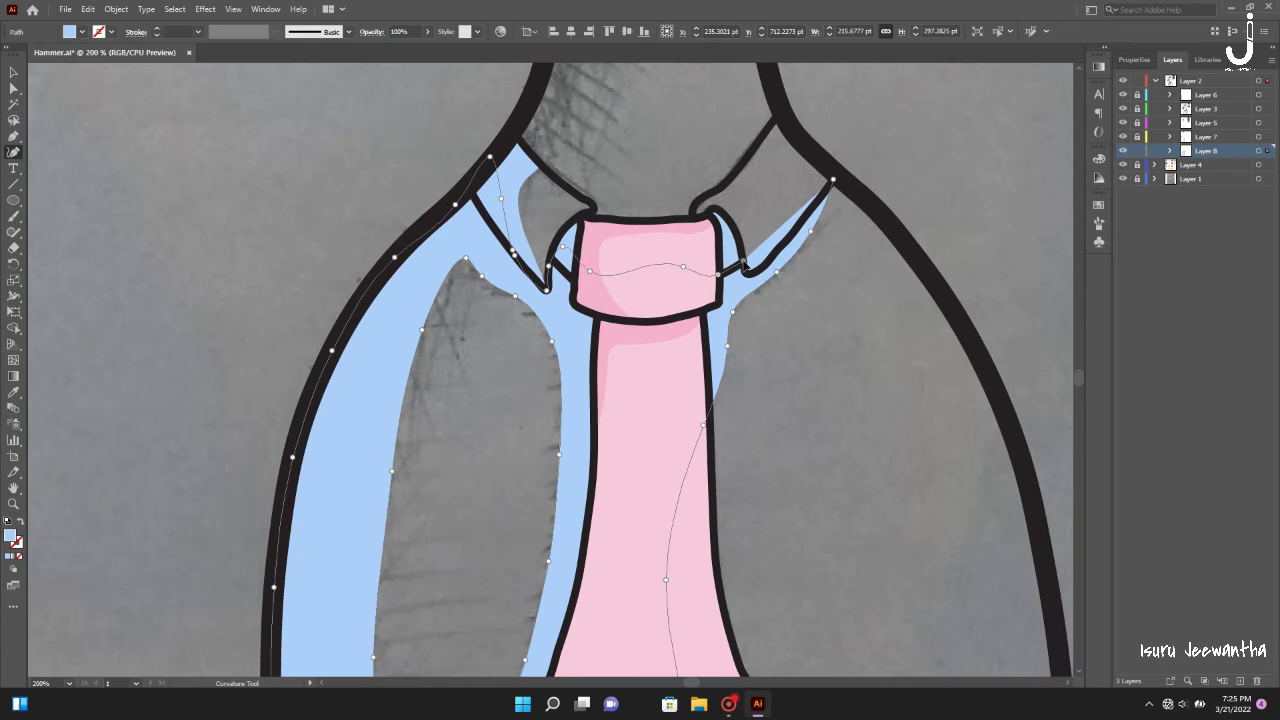
{"action": "left_click", "coordinate": [753, 272]}
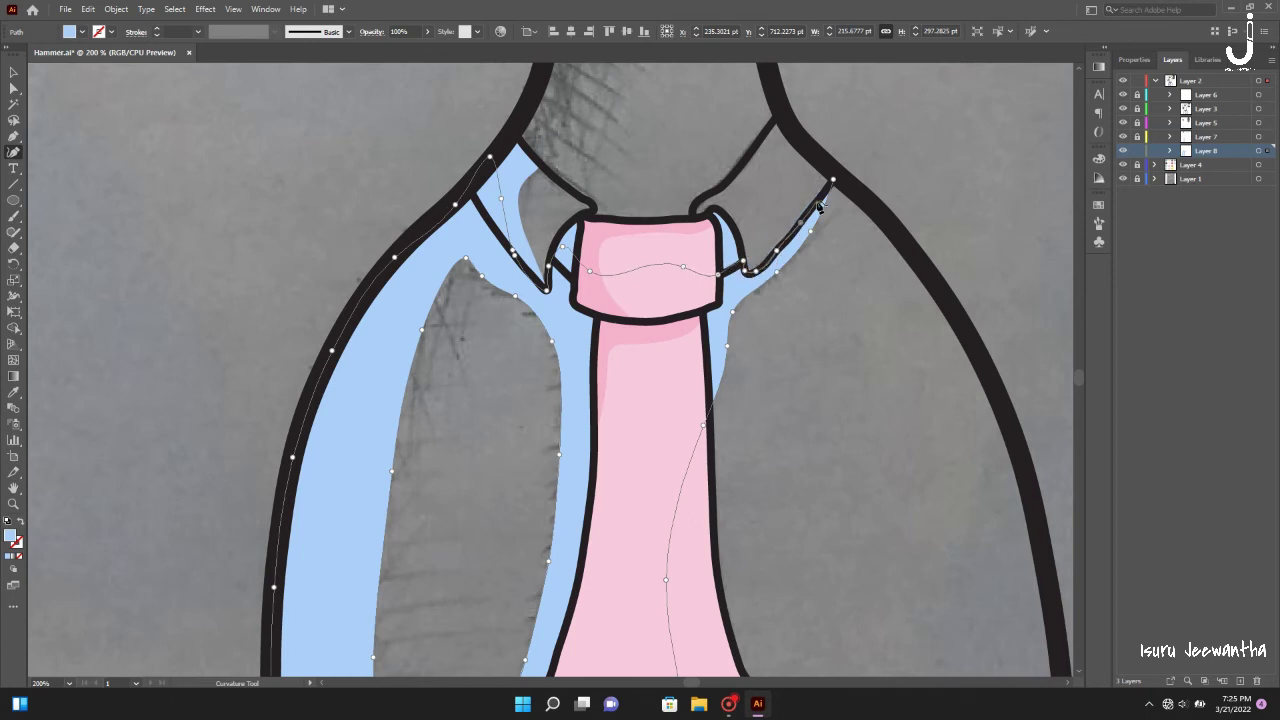
{"action": "left_click", "coordinate": [14, 75]}
{"action": "left_click", "coordinate": [222, 183]}
- Add Layer 9 and start the pale blue shirt shape from its bottom-right corner up to the collar
{"action": "key", "text": "ctrl+0"}
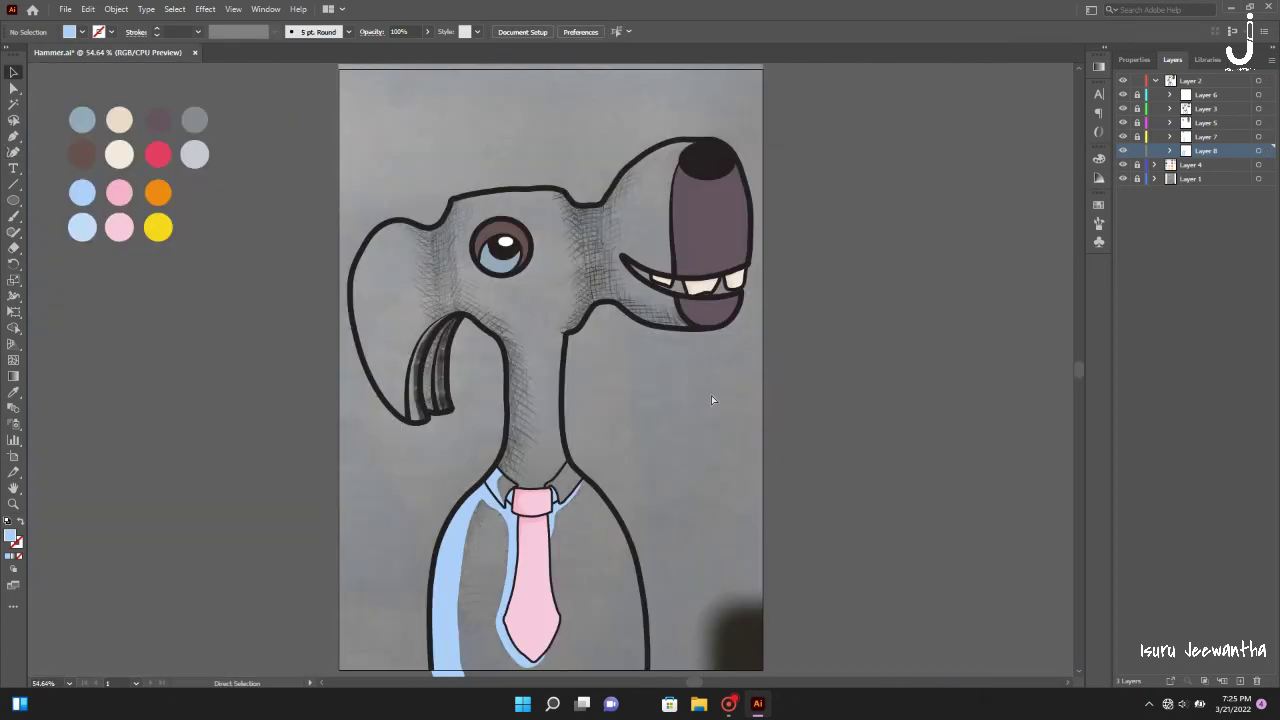
{"action": "left_click", "coordinate": [1222, 681]}
{"action": "scroll", "coordinate": [713, 515], "scroll_direction": "down", "scroll_amount": 3}
{"action": "left_click", "coordinate": [13, 134]}
{"action": "scroll", "coordinate": [277, 333], "scroll_direction": "up", "scroll_amount": 1}
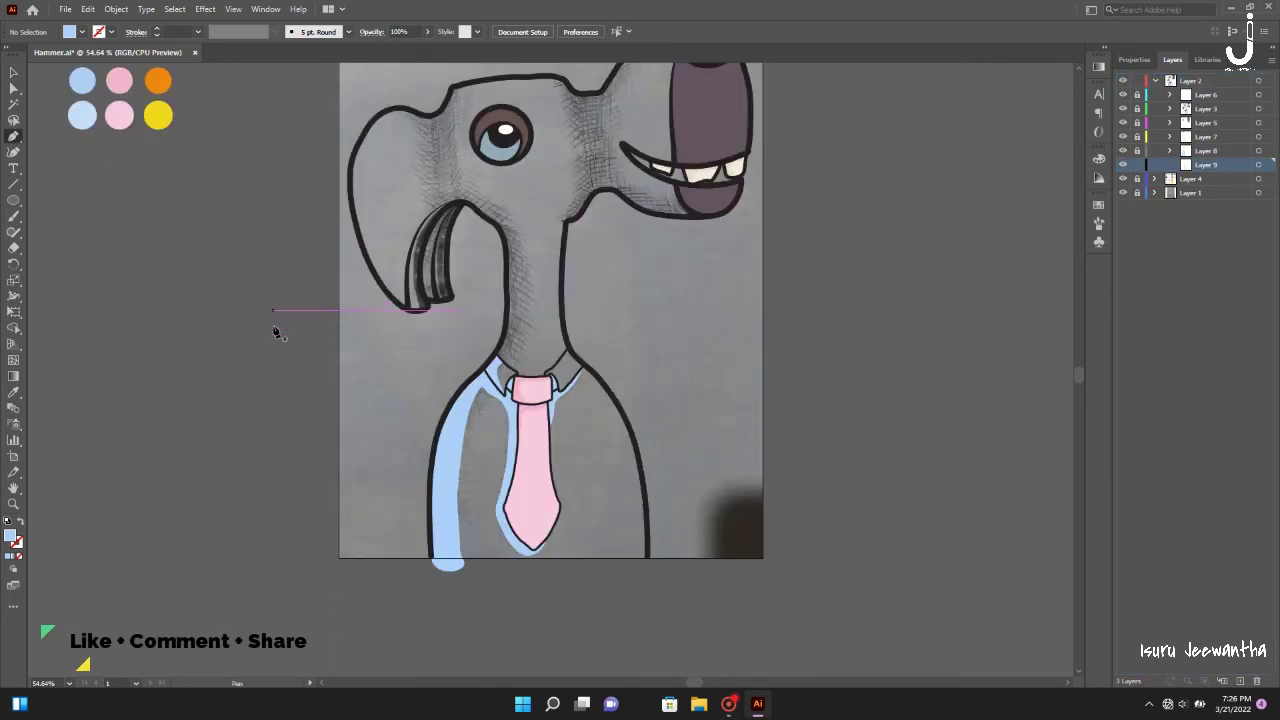
{"action": "scroll", "coordinate": [277, 333], "scroll_direction": "down", "scroll_amount": 1}
{"action": "left_click", "coordinate": [647, 497]}
{"action": "left_click", "coordinate": [447, 514]}
{"action": "left_click", "coordinate": [13, 152]}
{"action": "left_click", "coordinate": [444, 457]}
{"action": "left_click", "coordinate": [455, 367]}
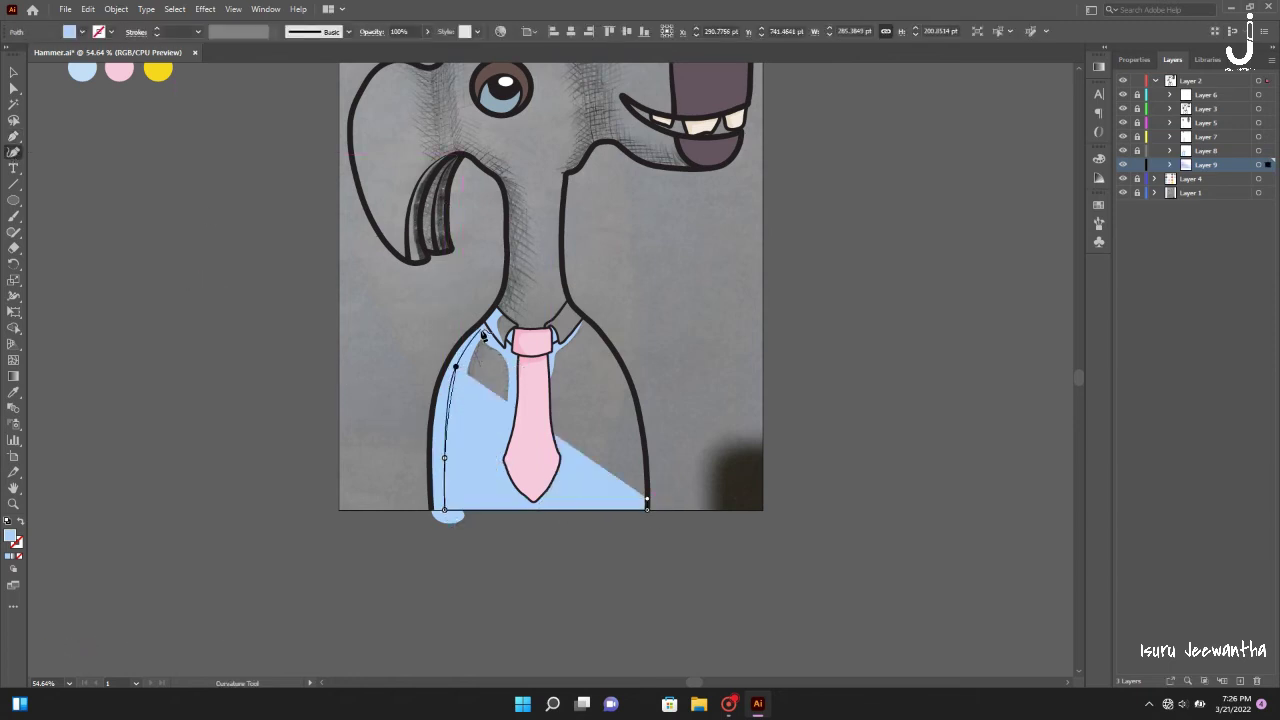
{"action": "left_click", "coordinate": [495, 312]}
- Trace the shirt outline along the left collar, across the tie knot and up the right collar
{"action": "key", "text": "ctrl+1"}
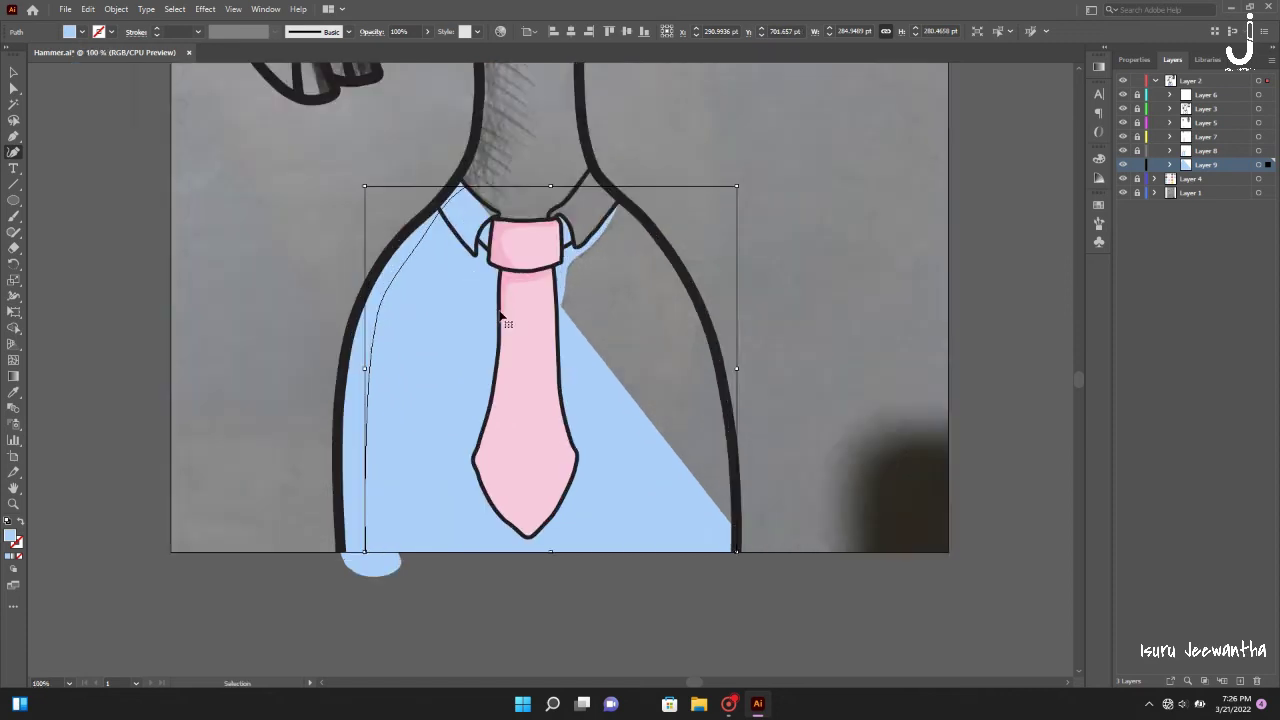
{"action": "key", "text": "ctrl+equal"}
{"action": "scroll", "coordinate": [500, 317], "scroll_direction": "down", "scroll_amount": 1}
{"action": "left_click", "coordinate": [424, 288]}
{"action": "left_click", "coordinate": [432, 296]}
{"action": "left_click", "coordinate": [441, 304]}
{"action": "left_click", "coordinate": [470, 327]}
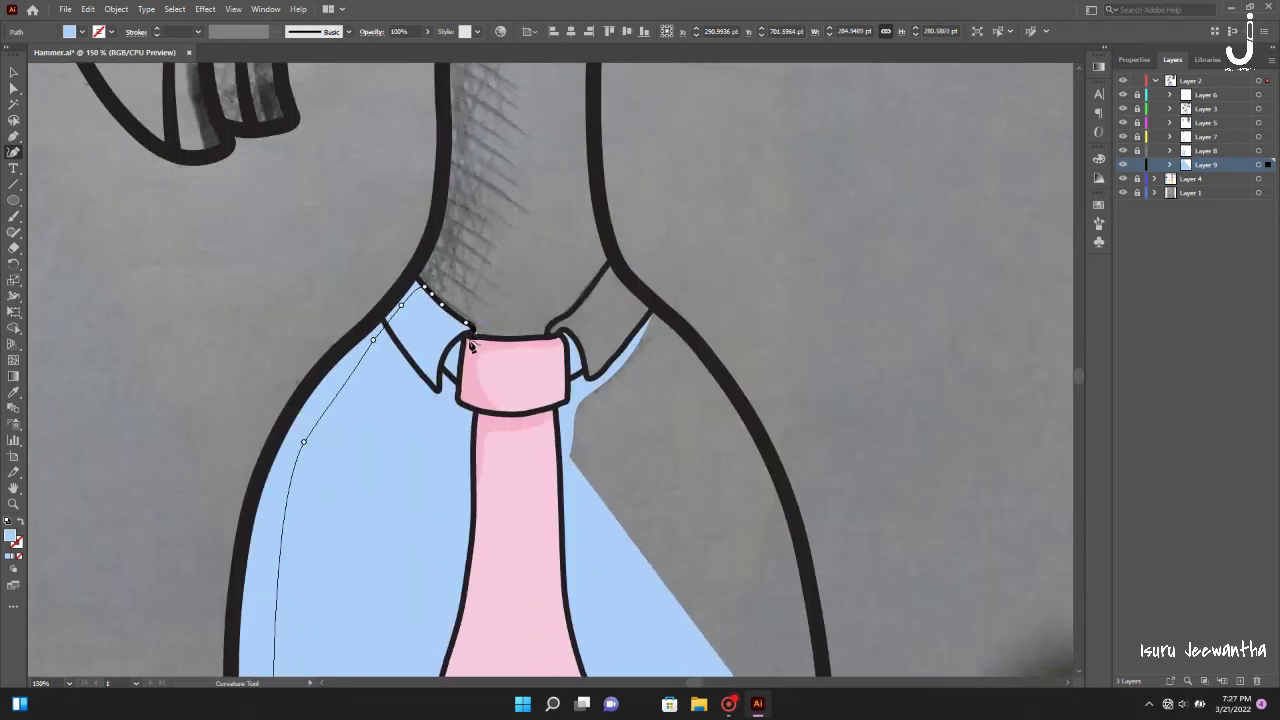
{"action": "left_click", "coordinate": [544, 344]}
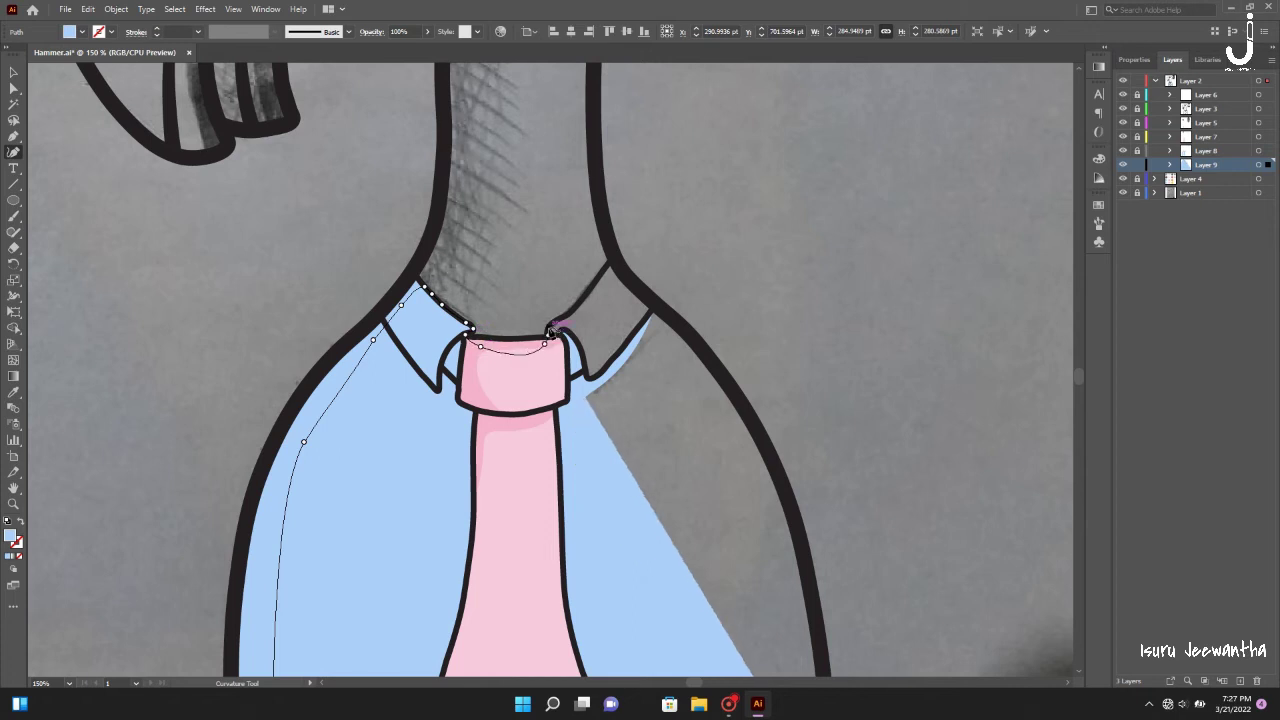
{"action": "left_click", "coordinate": [563, 316]}
{"action": "left_click", "coordinate": [607, 267]}
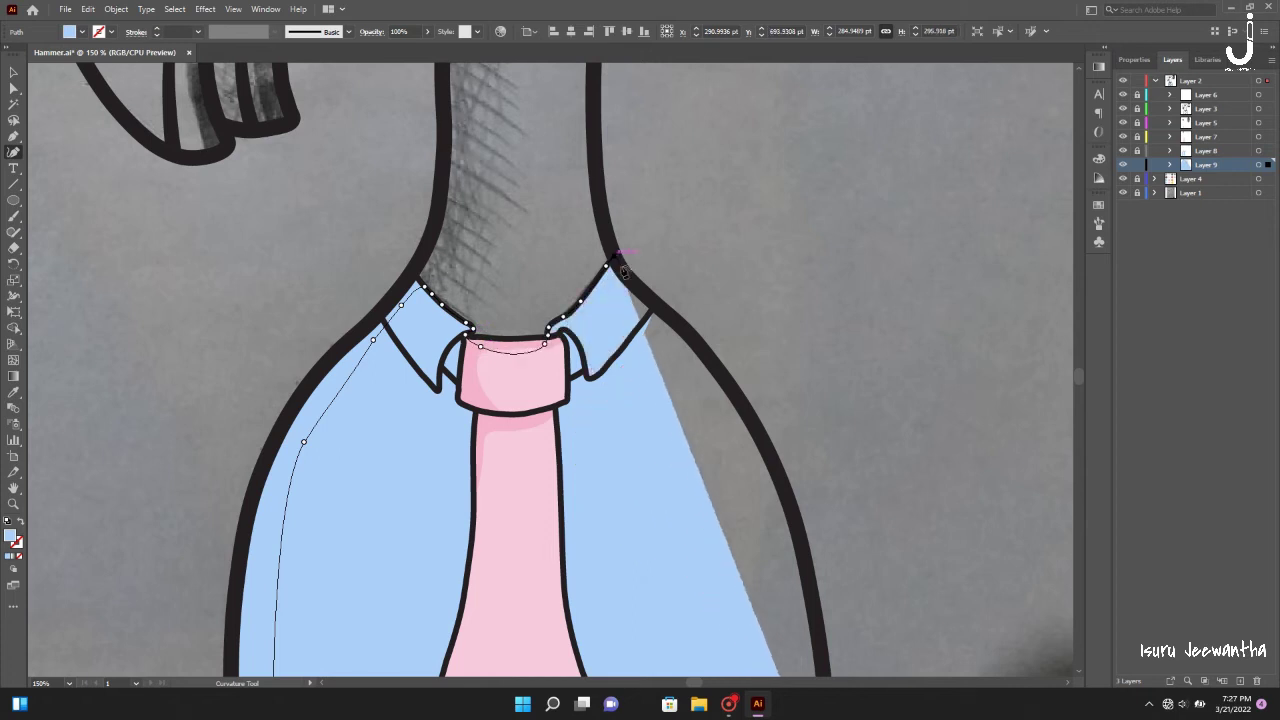
- Complete the shirt shape along the right shoulder, then deselect and save
{"action": "left_click", "coordinate": [657, 305]}
{"action": "left_click", "coordinate": [707, 356]}
{"action": "scroll", "coordinate": [710, 362], "scroll_direction": "down", "scroll_amount": 3}
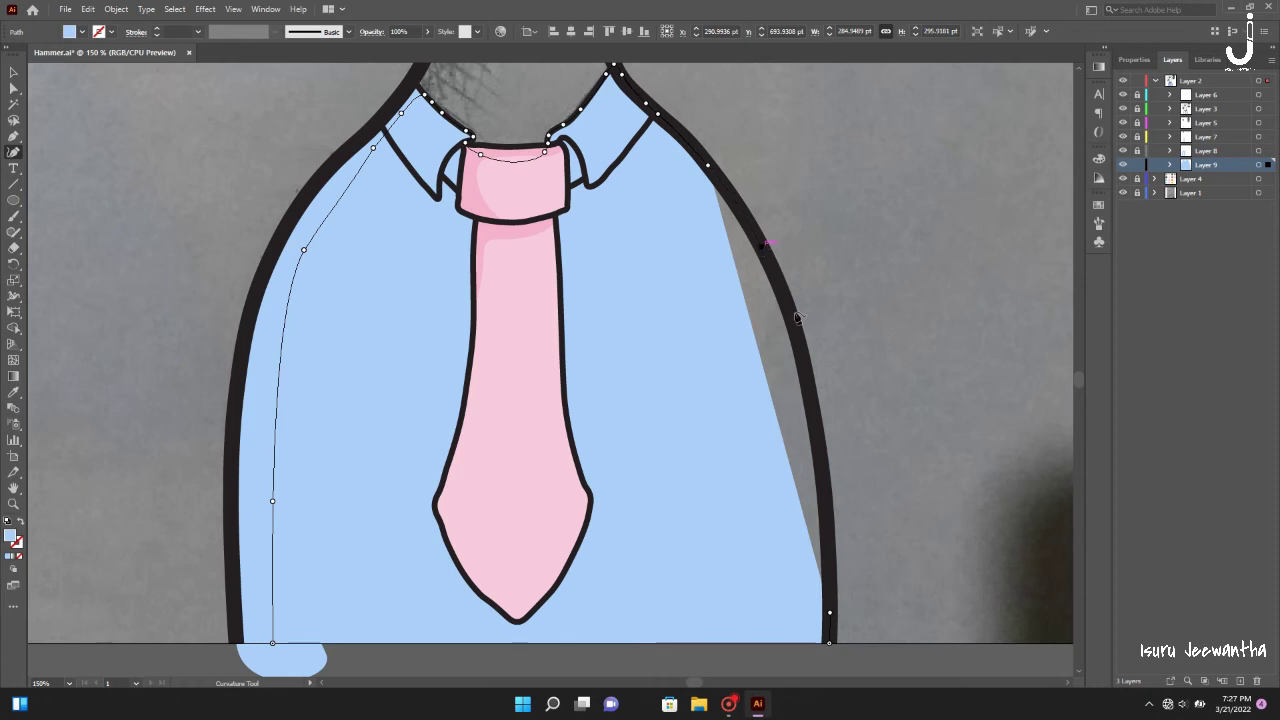
{"action": "left_click", "coordinate": [805, 367]}
{"action": "left_click", "coordinate": [13, 72]}
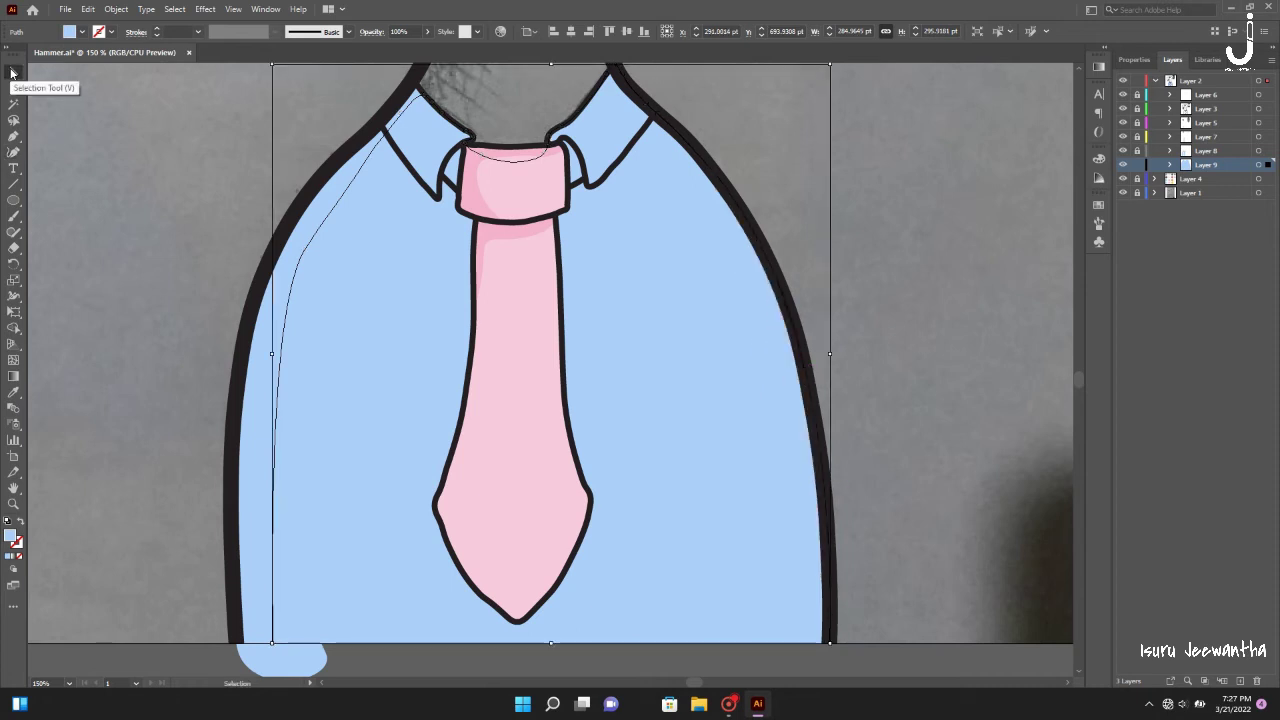
{"action": "key", "text": "ctrl+0"}
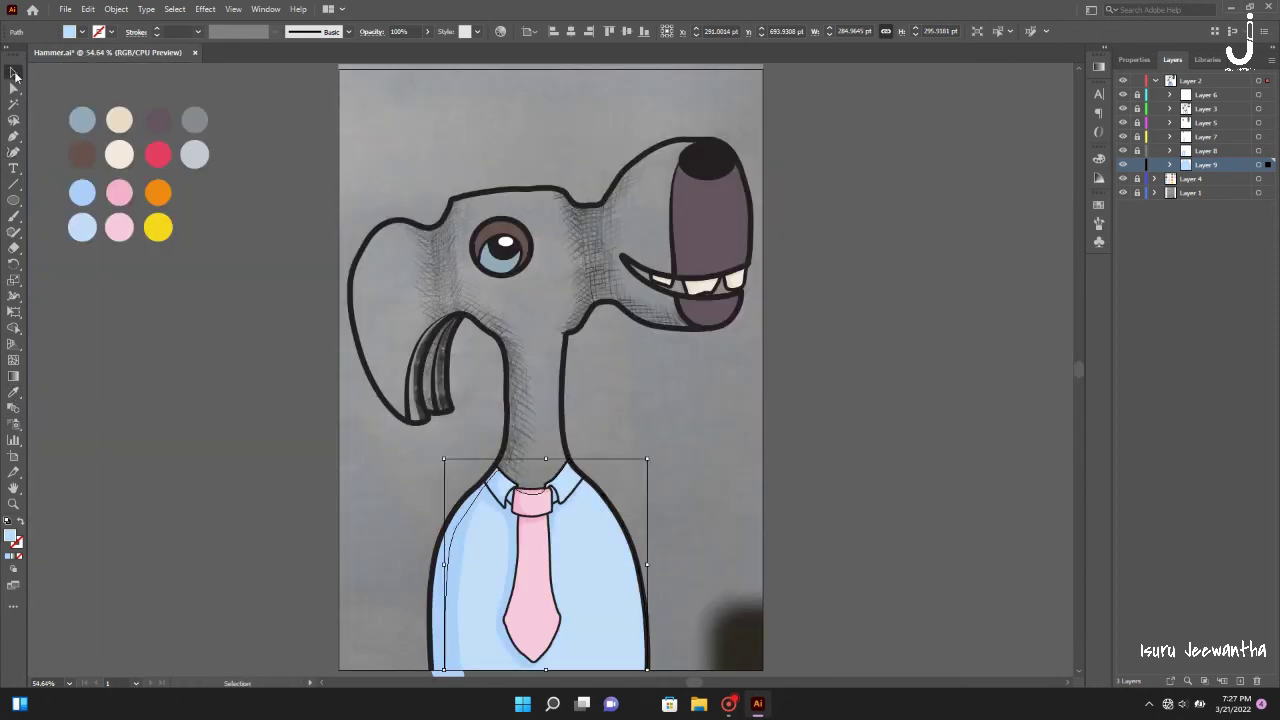
{"action": "left_click", "coordinate": [793, 438]}
{"action": "key", "text": "ctrl+s"}
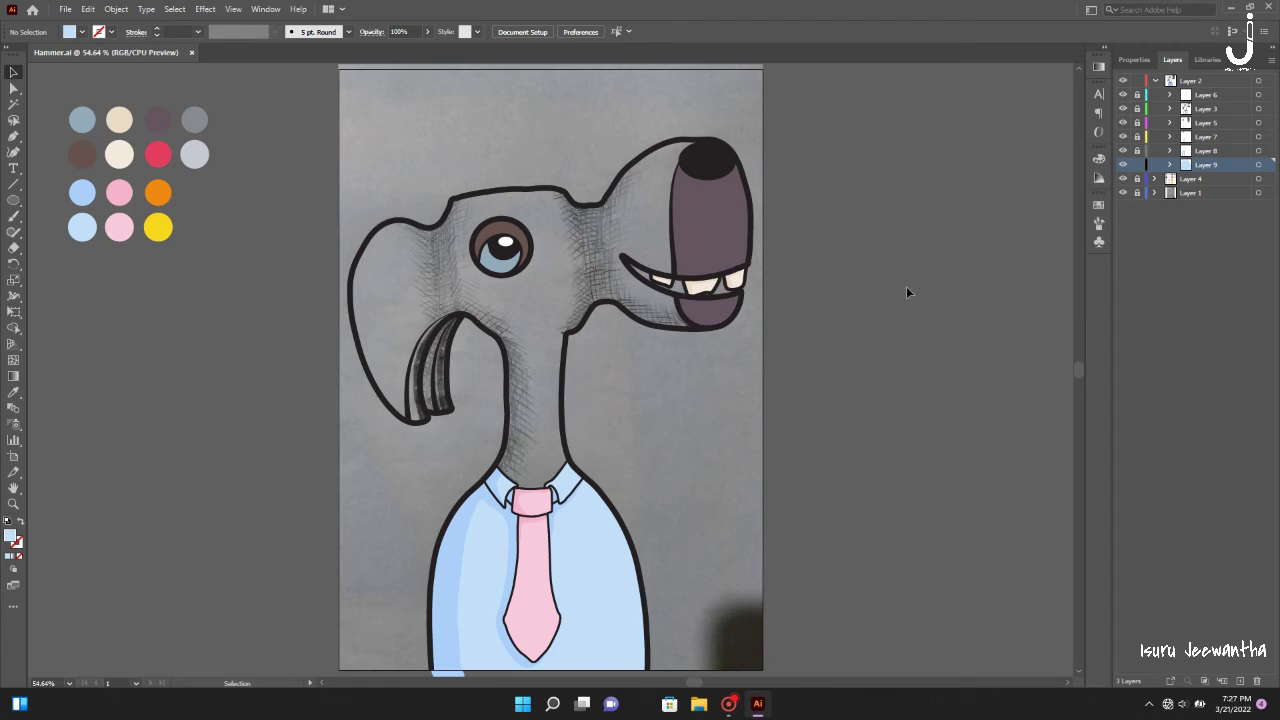
- Trace a closed curved shape covering the inside of the character's mouth
{"action": "key", "text": "ctrl+1"}
{"action": "key", "text": "shift+grave"}
{"action": "left_click", "coordinate": [900, 372]}
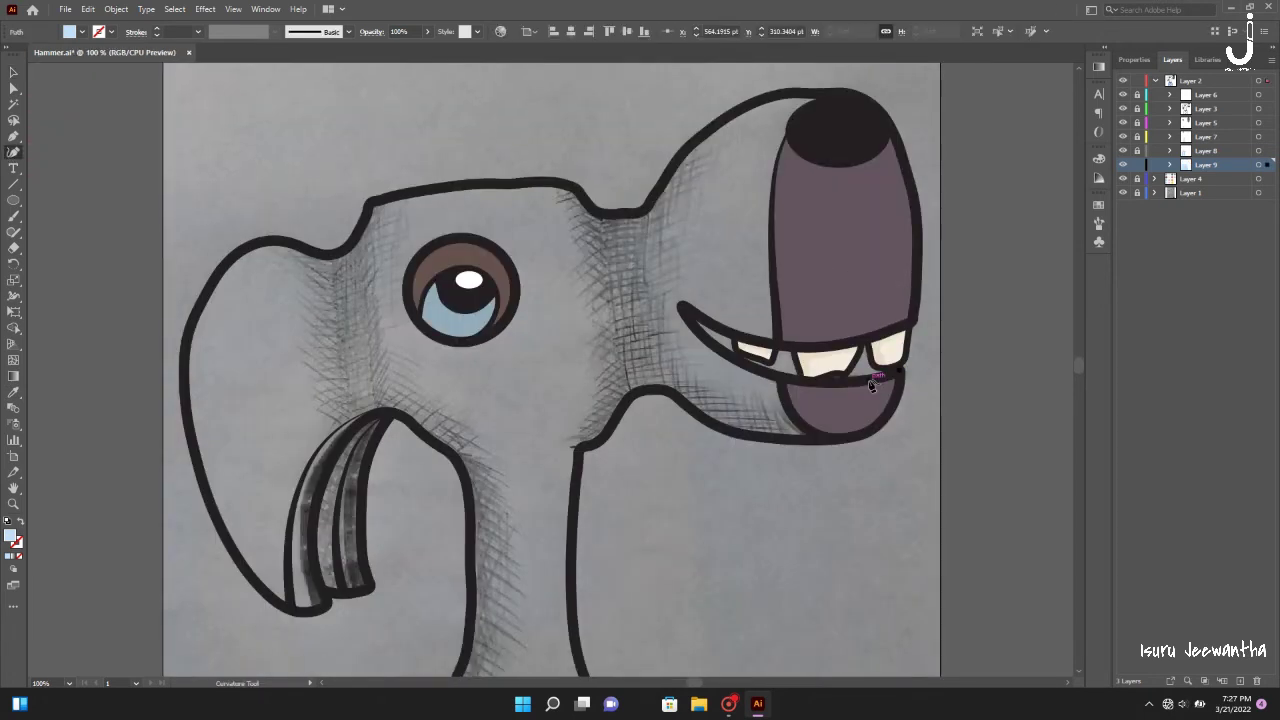
{"action": "left_click", "coordinate": [767, 373]}
{"action": "left_click", "coordinate": [717, 348]}
{"action": "left_click", "coordinate": [681, 305]}
{"action": "left_click", "coordinate": [839, 344]}
{"action": "left_click", "coordinate": [906, 324]}
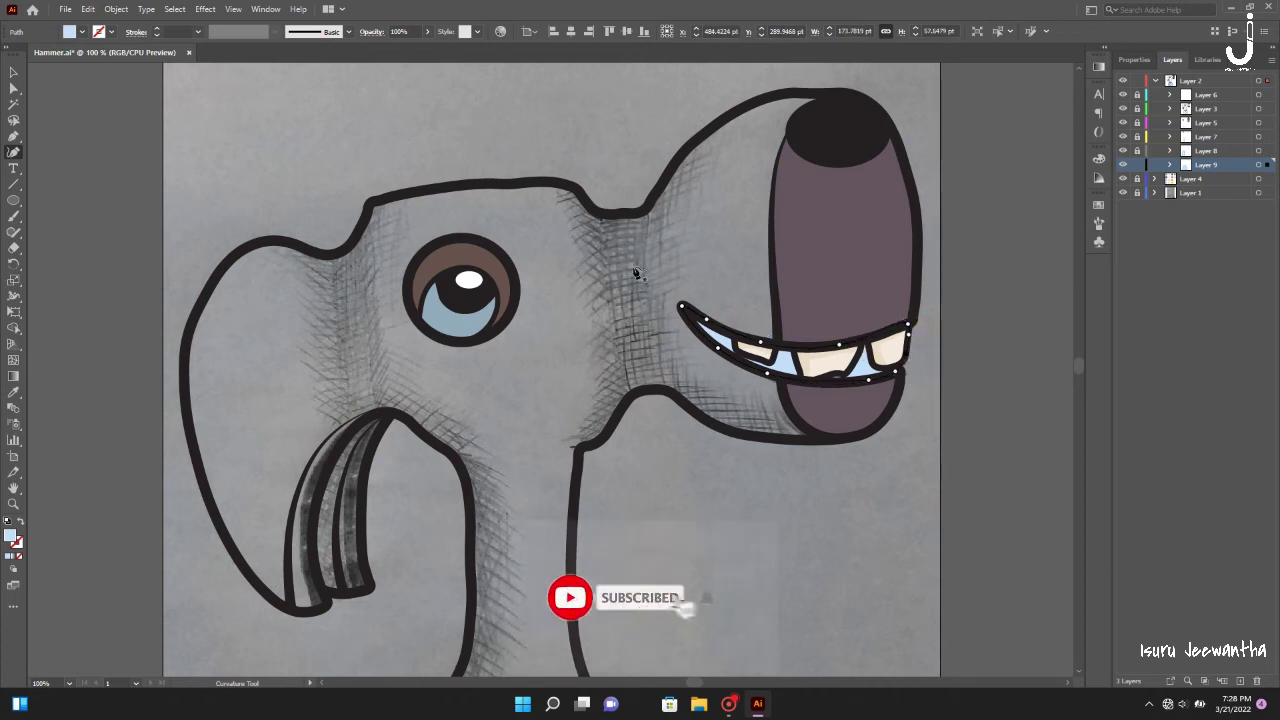
- Fill the mouth shape with the red swatch, save, and add new Layer 10
{"action": "left_click", "coordinate": [13, 72]}
{"action": "key", "text": "ctrl+0"}
{"action": "left_click", "coordinate": [13, 393]}
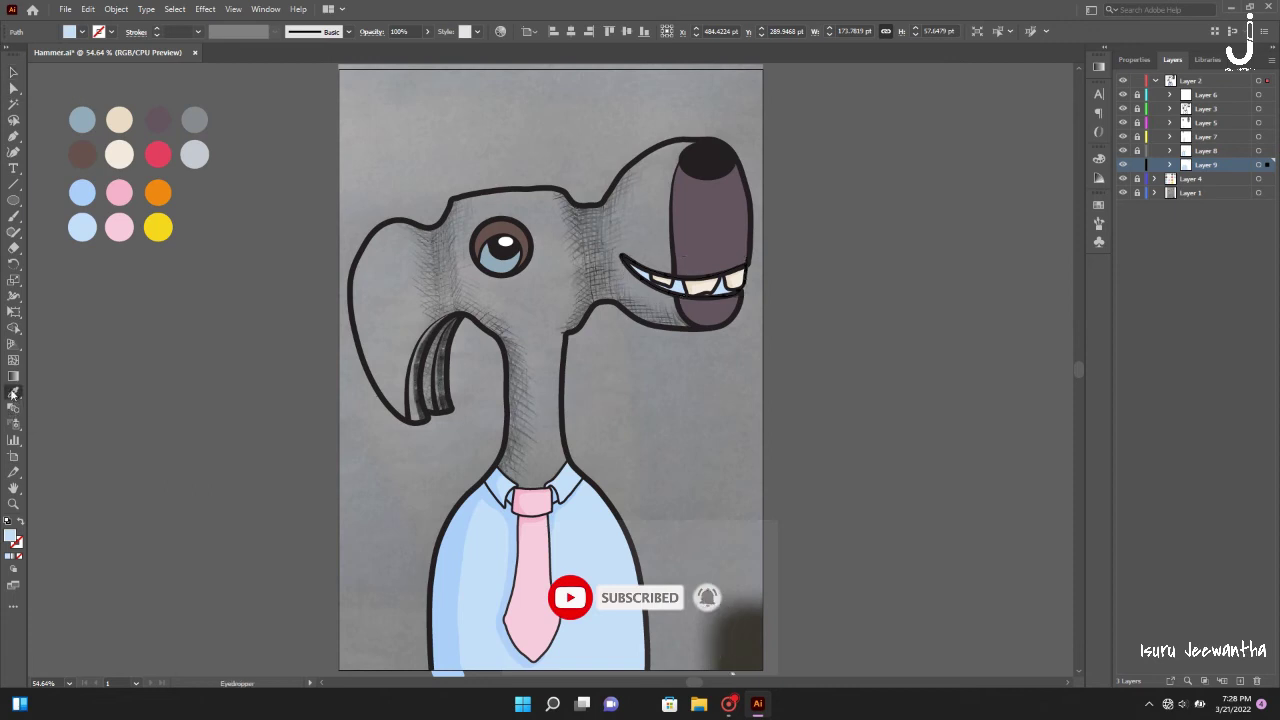
{"action": "left_click", "coordinate": [162, 151]}
{"action": "key", "text": "v"}
{"action": "left_click", "coordinate": [937, 327]}
{"action": "key", "text": "ctrl+s"}
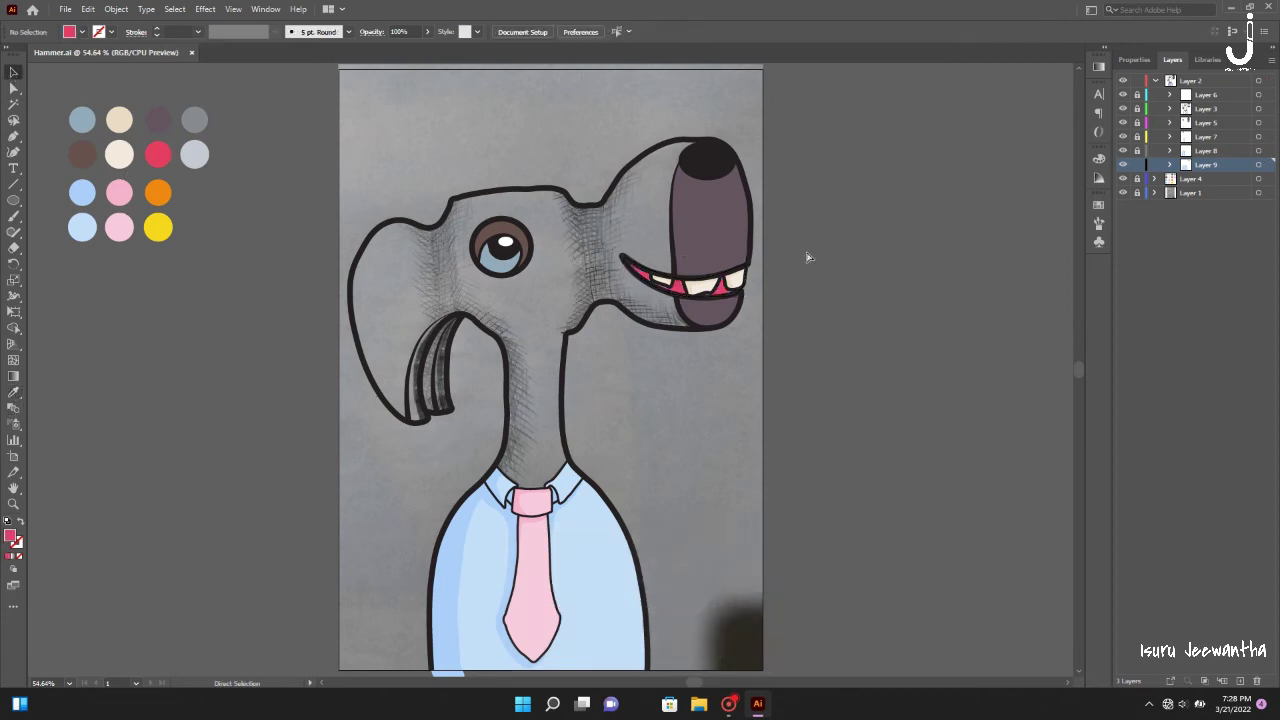
{"action": "left_click", "coordinate": [1222, 681]}
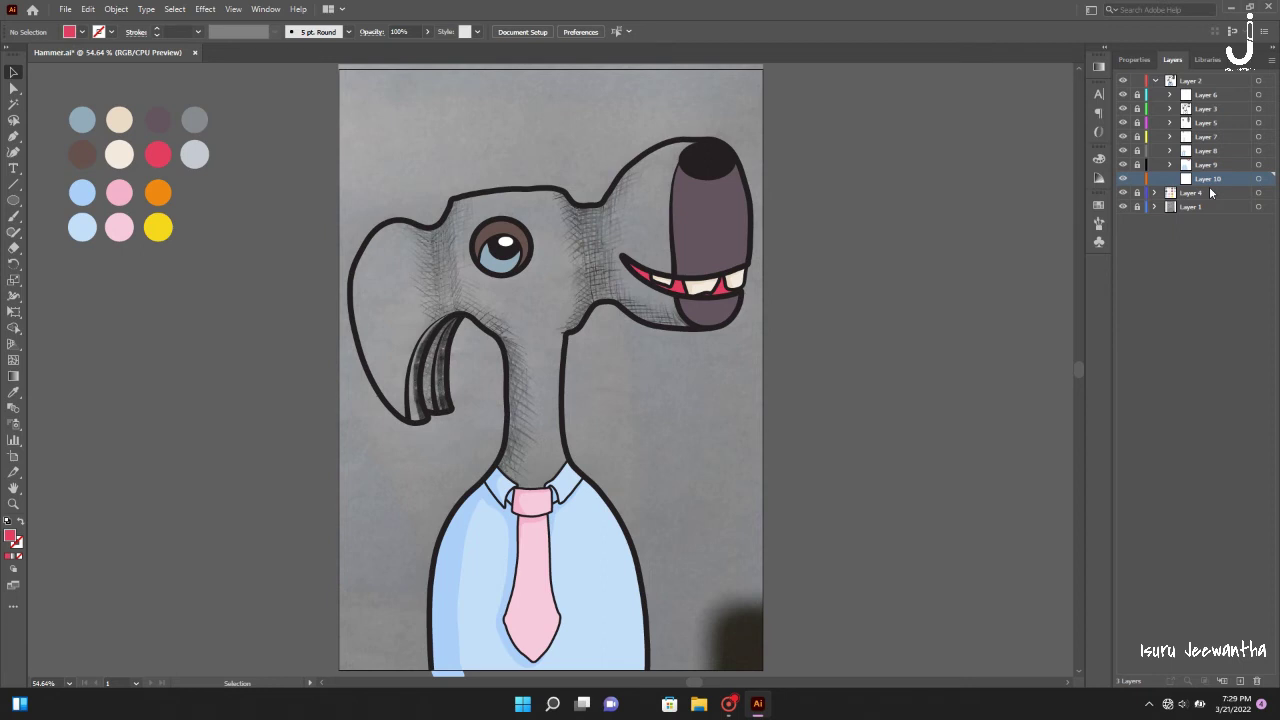
- With the Curvature Tool, trace the curled stripes' outer edge from the bottom tip to the curl top
{"action": "key", "text": "ctrl+1"}
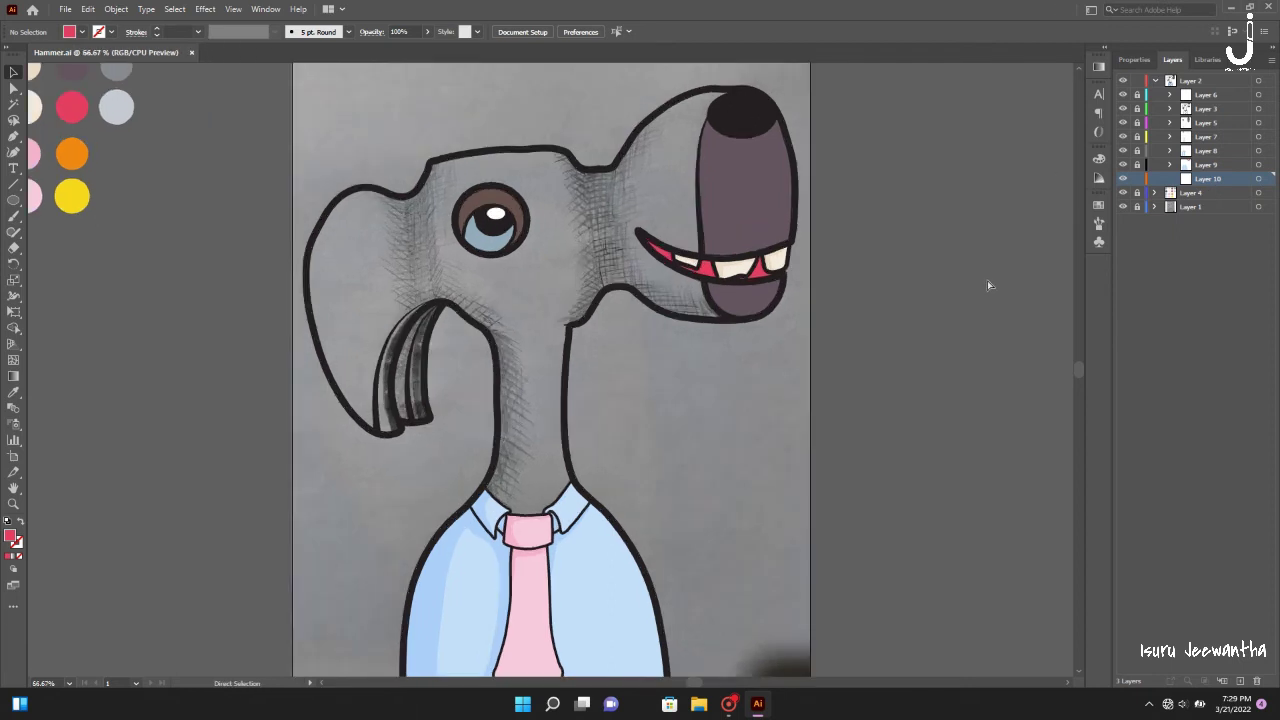
{"action": "left_click", "coordinate": [13, 153]}
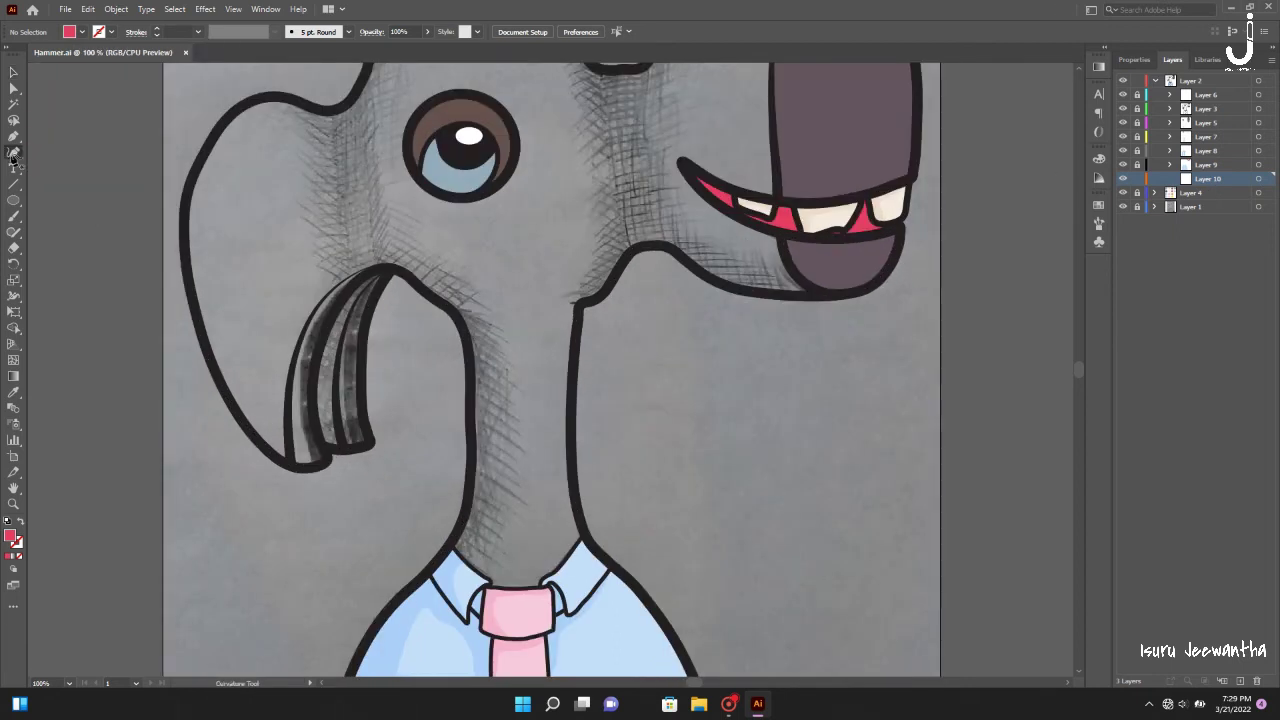
{"action": "left_click", "coordinate": [312, 466]}
{"action": "left_click", "coordinate": [294, 355]}
{"action": "left_click", "coordinate": [318, 305]}
{"action": "left_click", "coordinate": [364, 269]}
{"action": "left_click", "coordinate": [386, 268]}
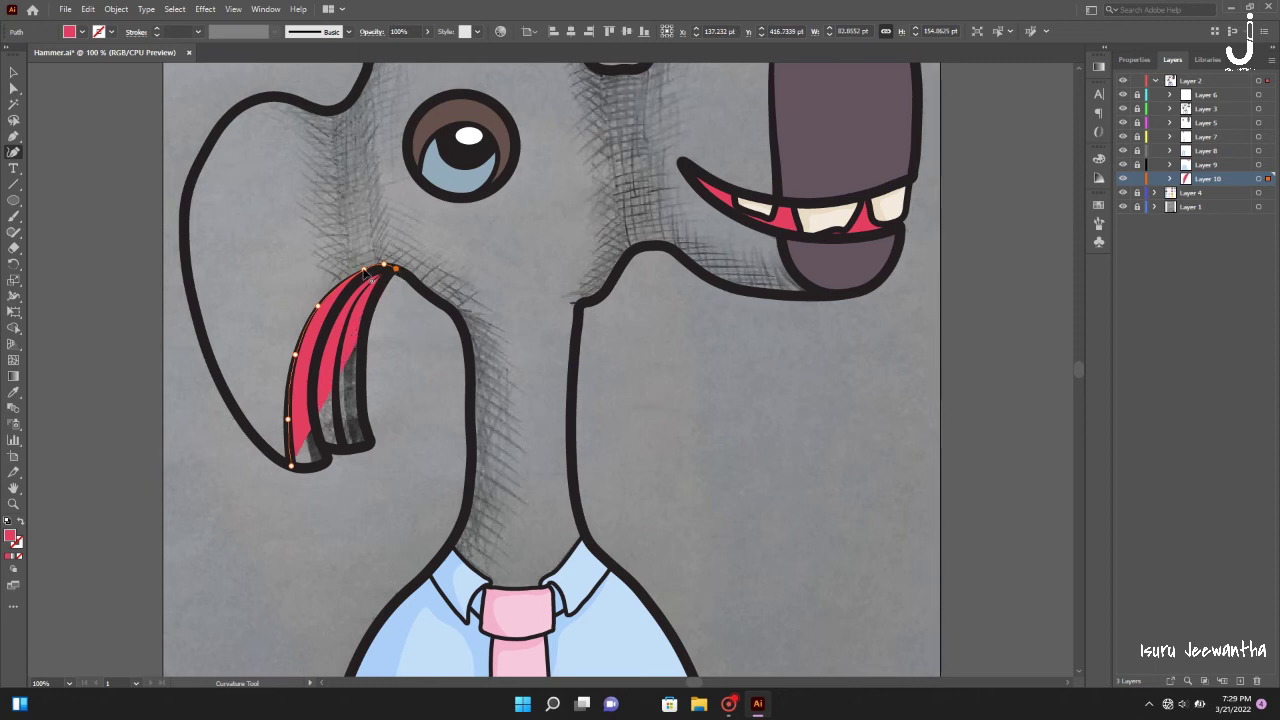
- Adjust the top point to fit the curl, then trace the inner edge down to the tip
{"action": "scroll", "coordinate": [366, 272], "scroll_direction": "up", "scroll_amount": 5}
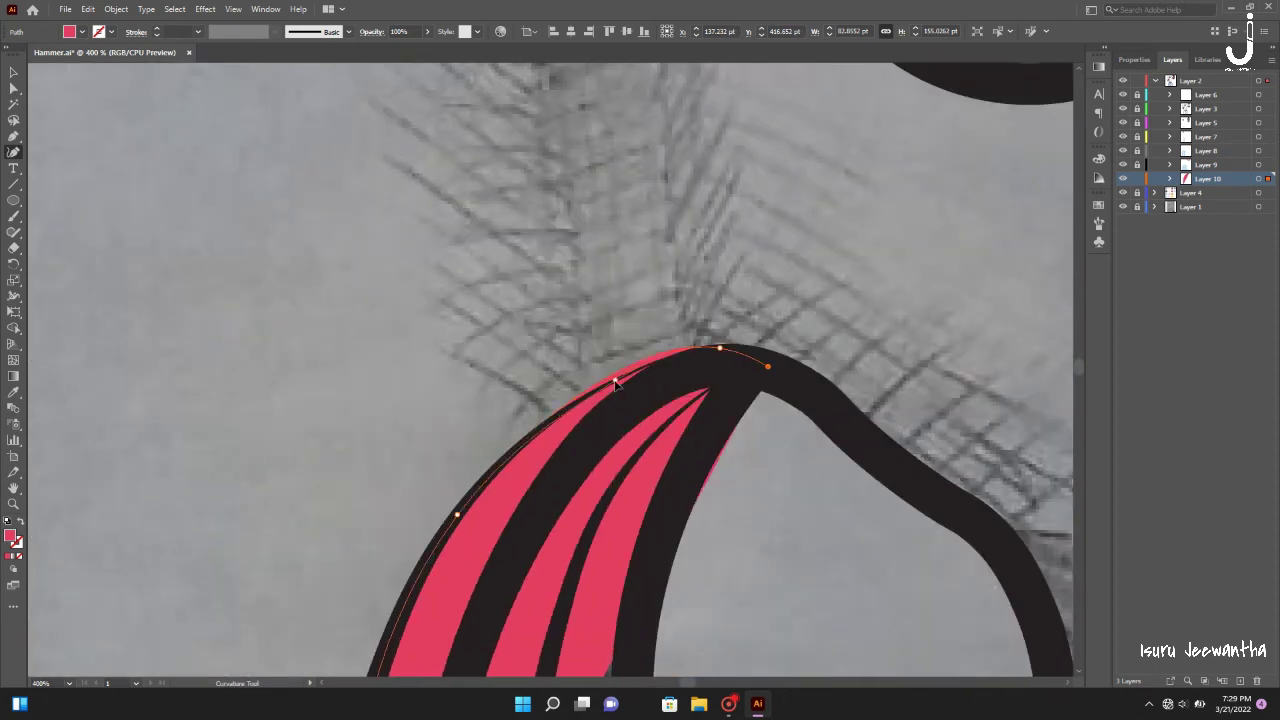
{"action": "left_click_drag", "start_coordinate": [720, 350], "coordinate": [666, 362]}
{"action": "left_click", "coordinate": [729, 405]}
{"action": "scroll", "coordinate": [674, 354], "scroll_direction": "down", "scroll_amount": 4}
{"action": "key", "text": "ctrl+0"}
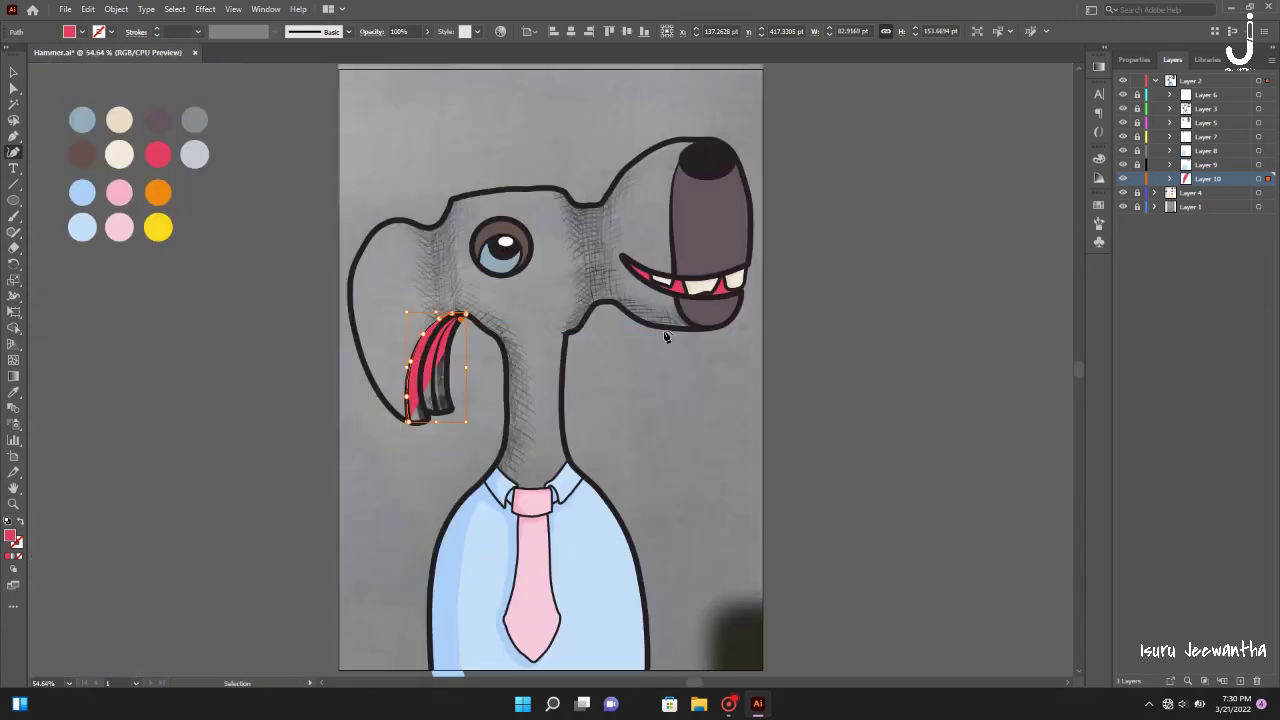
{"action": "scroll", "coordinate": [450, 370], "scroll_direction": "up", "scroll_amount": 5}
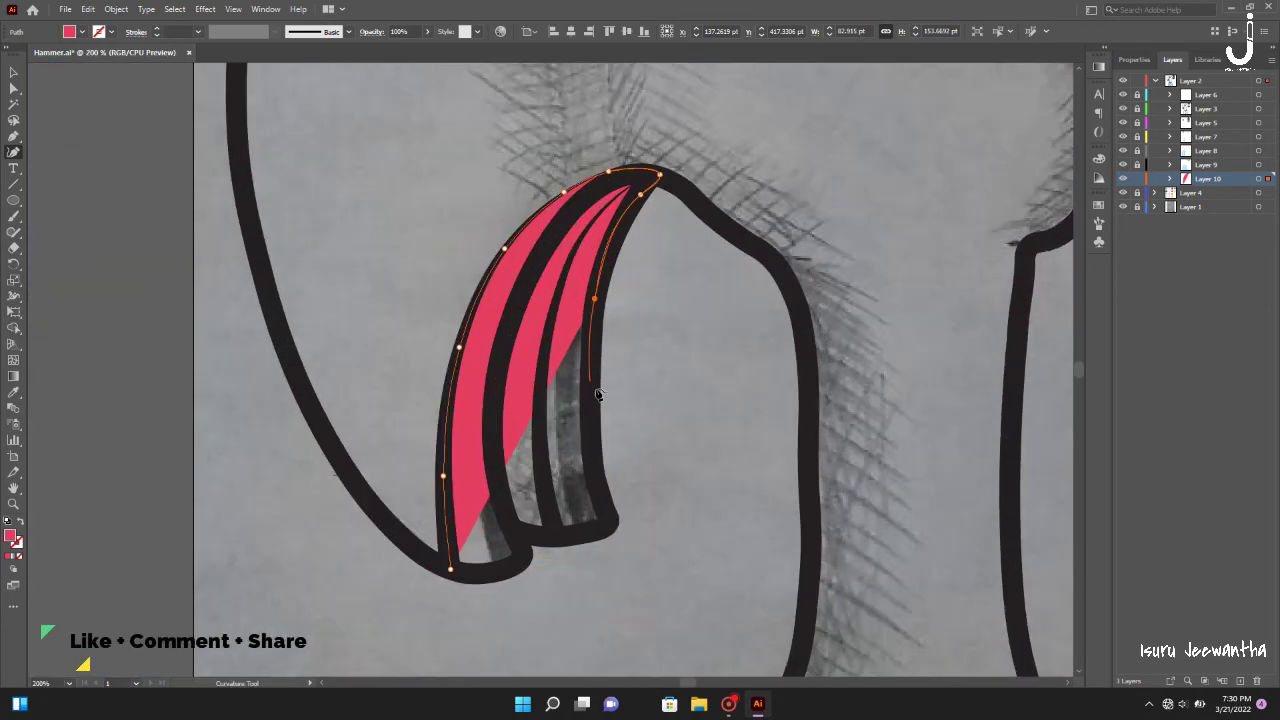
{"action": "left_click", "coordinate": [590, 456]}
{"action": "left_click", "coordinate": [608, 518]}
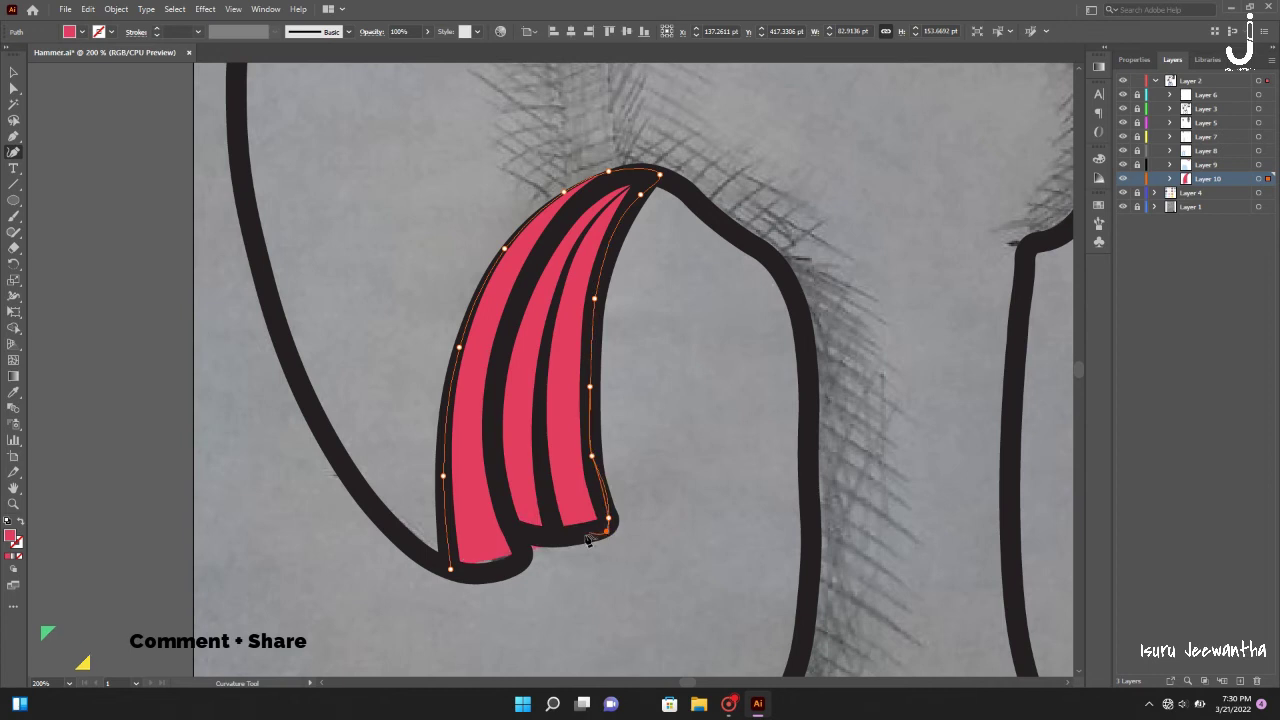
{"action": "left_click", "coordinate": [581, 536]}
- Add points along the inner stripe and trace around the stripe's end
{"action": "left_click", "coordinate": [541, 455]}
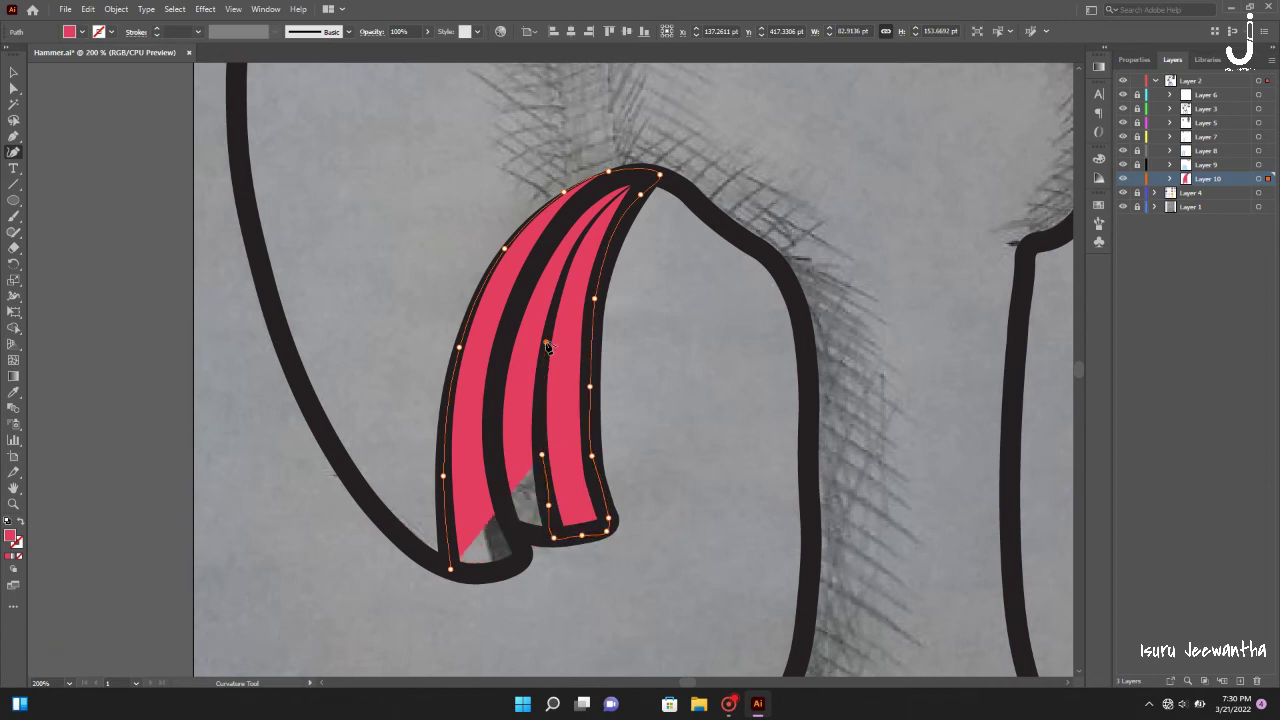
{"action": "left_click", "coordinate": [578, 240]}
{"action": "key", "text": "ctrl+plus"}
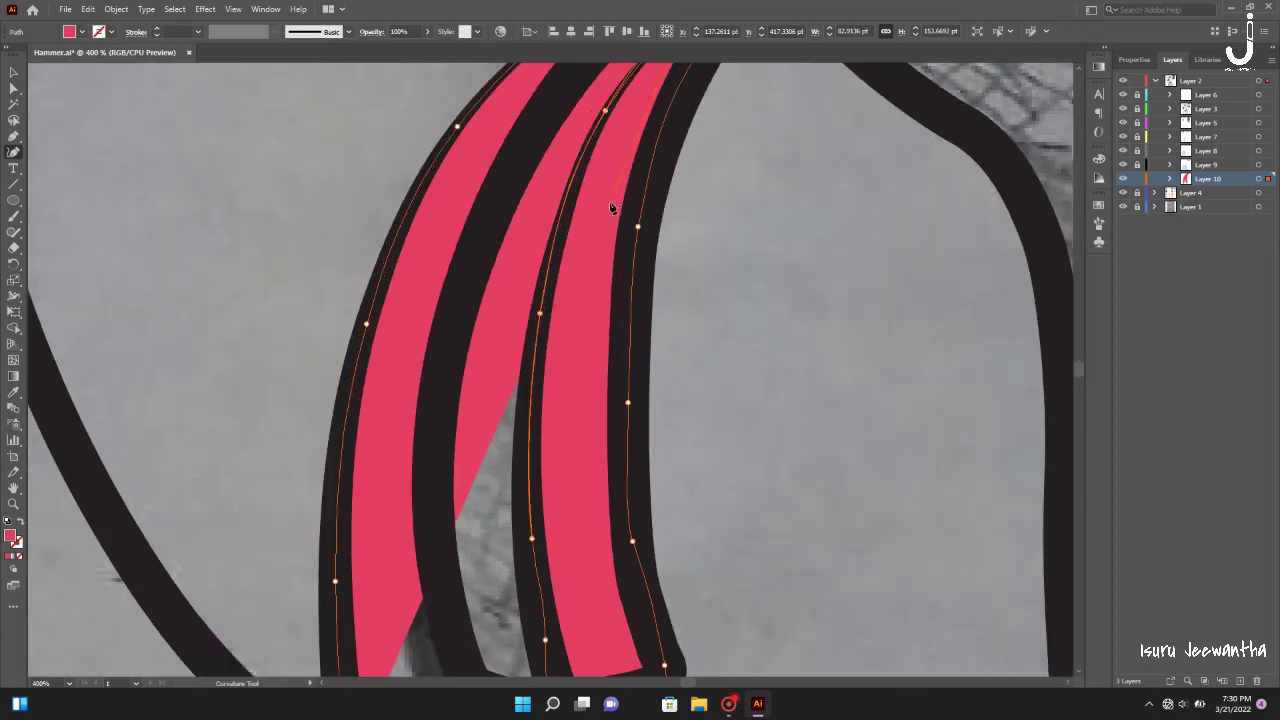
{"action": "scroll", "coordinate": [613, 207], "scroll_direction": "up", "scroll_amount": 3}
{"action": "left_click", "coordinate": [740, 145]}
{"action": "left_click", "coordinate": [720, 152]}
{"action": "left_click", "coordinate": [670, 155]}
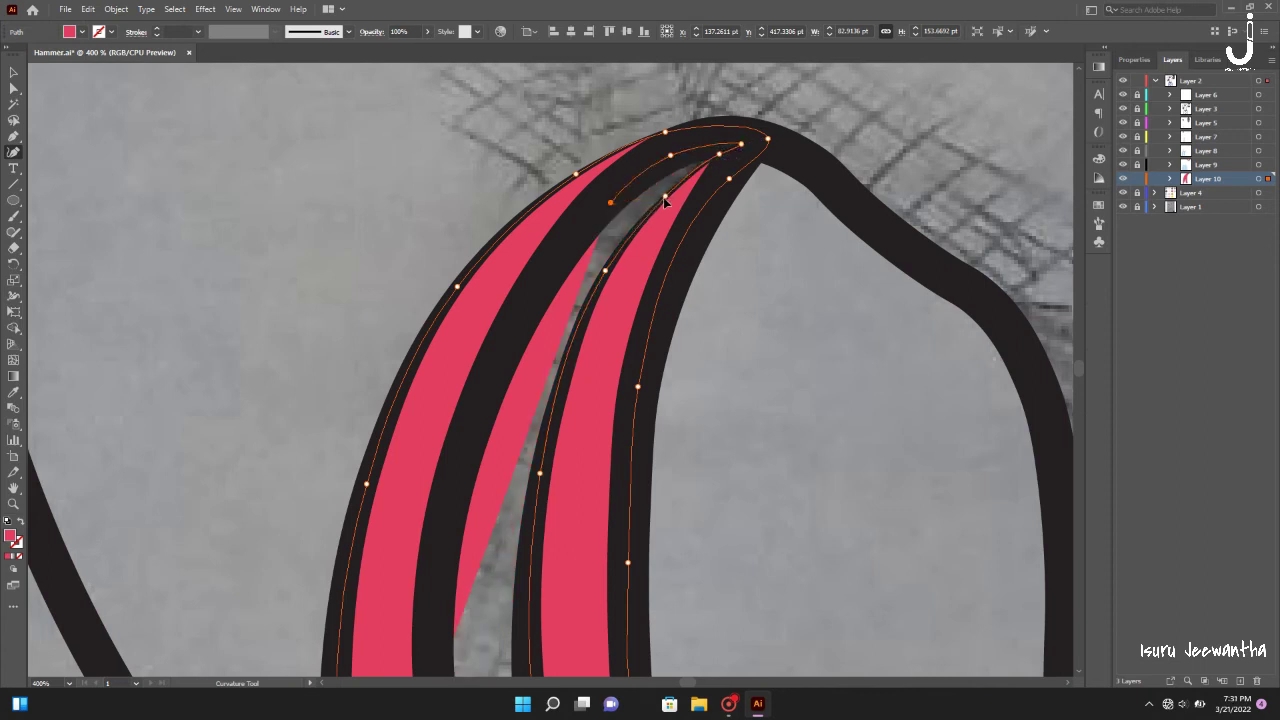
{"action": "left_click_drag", "start_coordinate": [719, 153], "coordinate": [712, 161]}
- Close the path around the stripe bottoms and select the finished shape
{"action": "scroll", "coordinate": [555, 284], "scroll_direction": "down", "scroll_amount": 5}
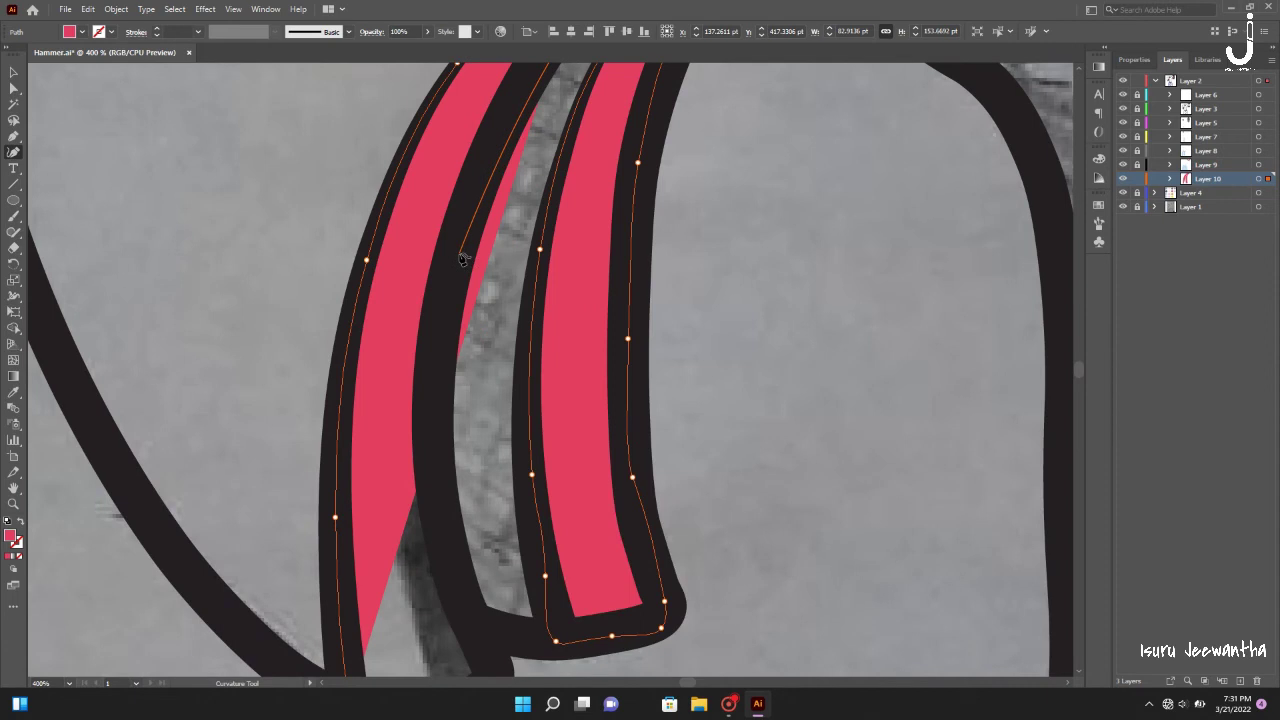
{"action": "scroll", "coordinate": [443, 491], "scroll_direction": "down", "scroll_amount": 4}
{"action": "left_click", "coordinate": [493, 447]}
{"action": "left_click", "coordinate": [348, 480]}
{"action": "left_click", "coordinate": [13, 73]}
{"action": "key", "text": "ctrl+0"}
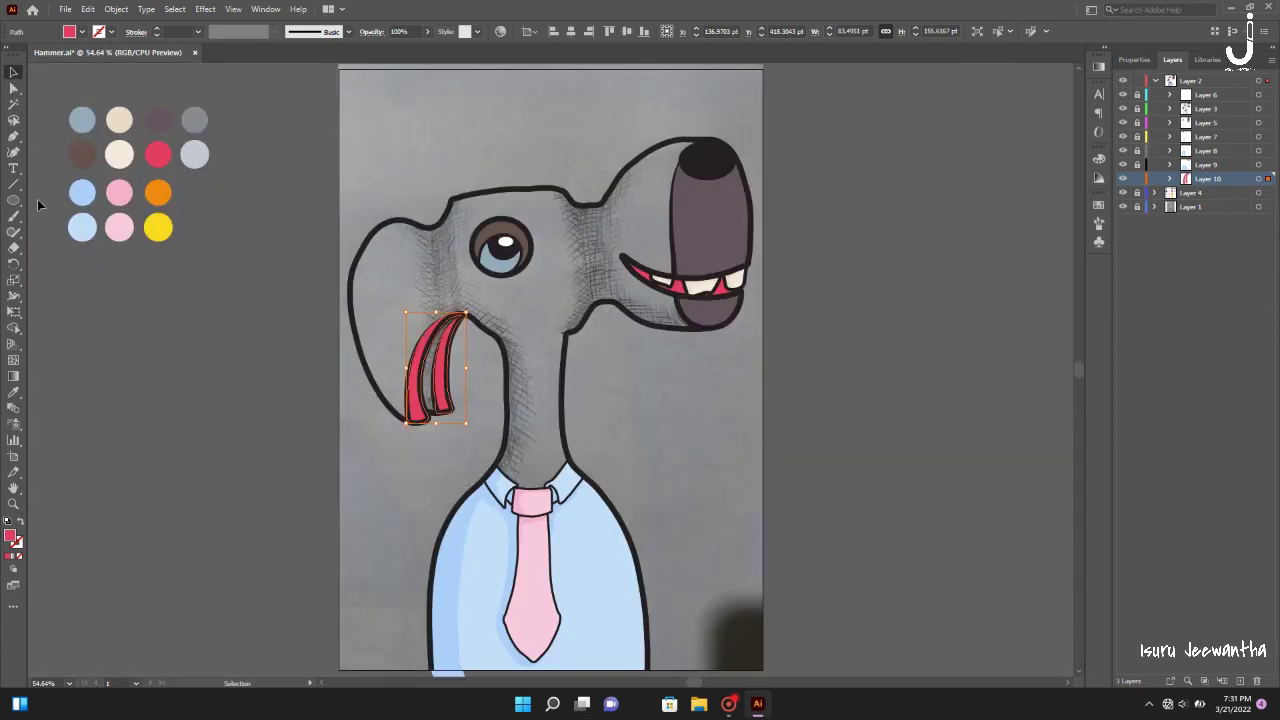
- Change the stripe shape's fill from red to the grey swatch
{"action": "left_click", "coordinate": [13, 392]}
{"action": "left_click", "coordinate": [196, 120]}
{"action": "left_click", "coordinate": [13, 73]}
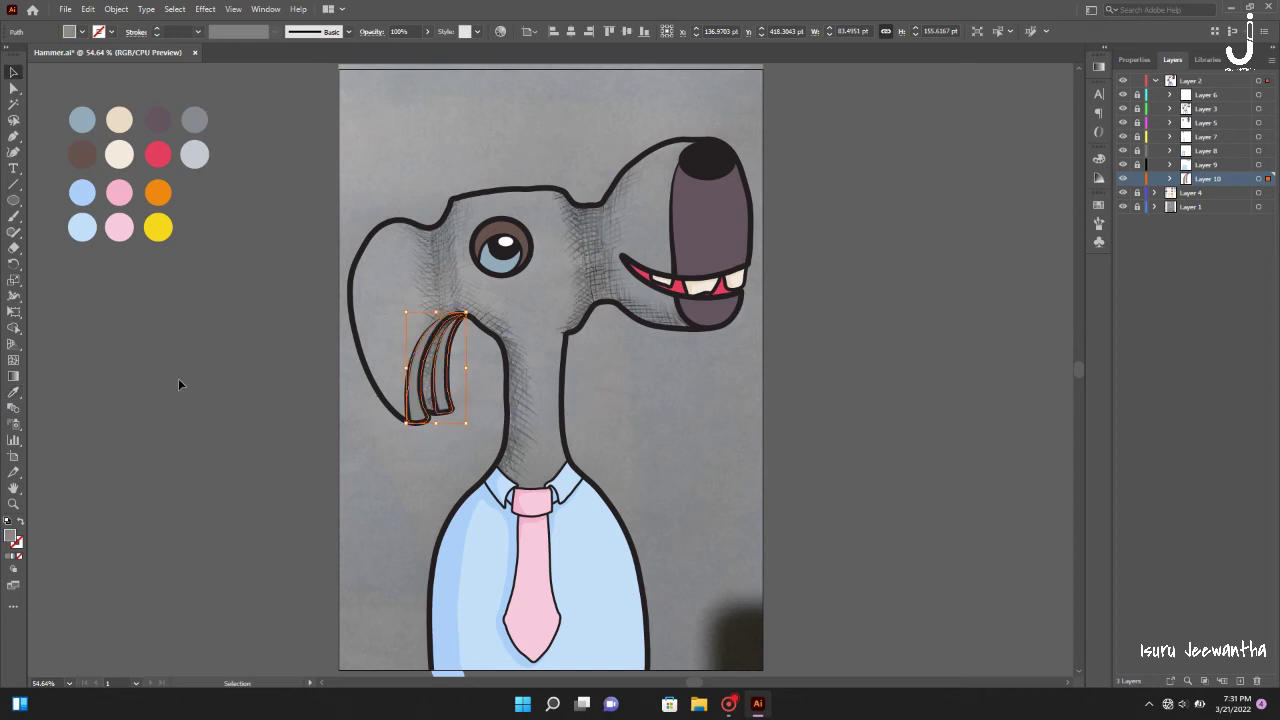
{"action": "left_click", "coordinate": [178, 378]}
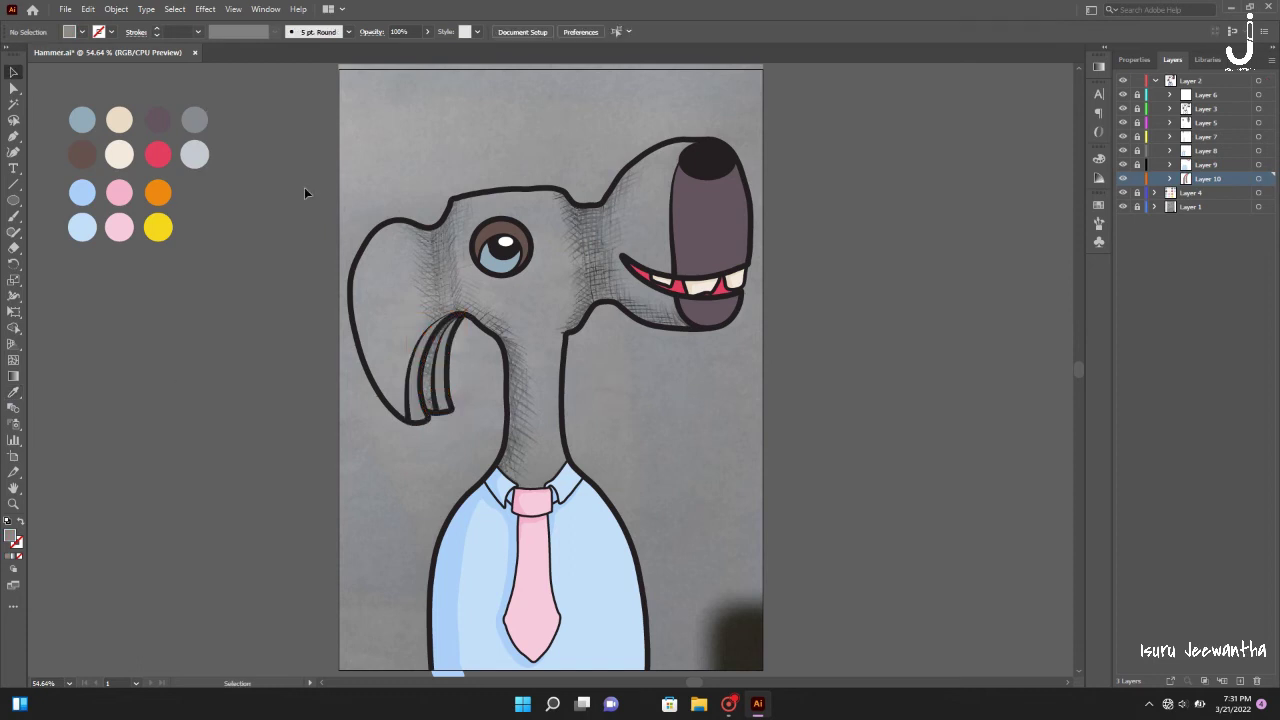
- Start a Curvature Tool shading path on the head's left side and trace along the ear
{"action": "left_click", "coordinate": [13, 152]}
{"action": "key", "text": "ctrl+equal"}
{"action": "key", "text": "ctrl+equal"}
{"action": "key", "text": "ctrl+equal"}
{"action": "scroll", "coordinate": [262, 381], "scroll_direction": "up", "scroll_amount": 3}
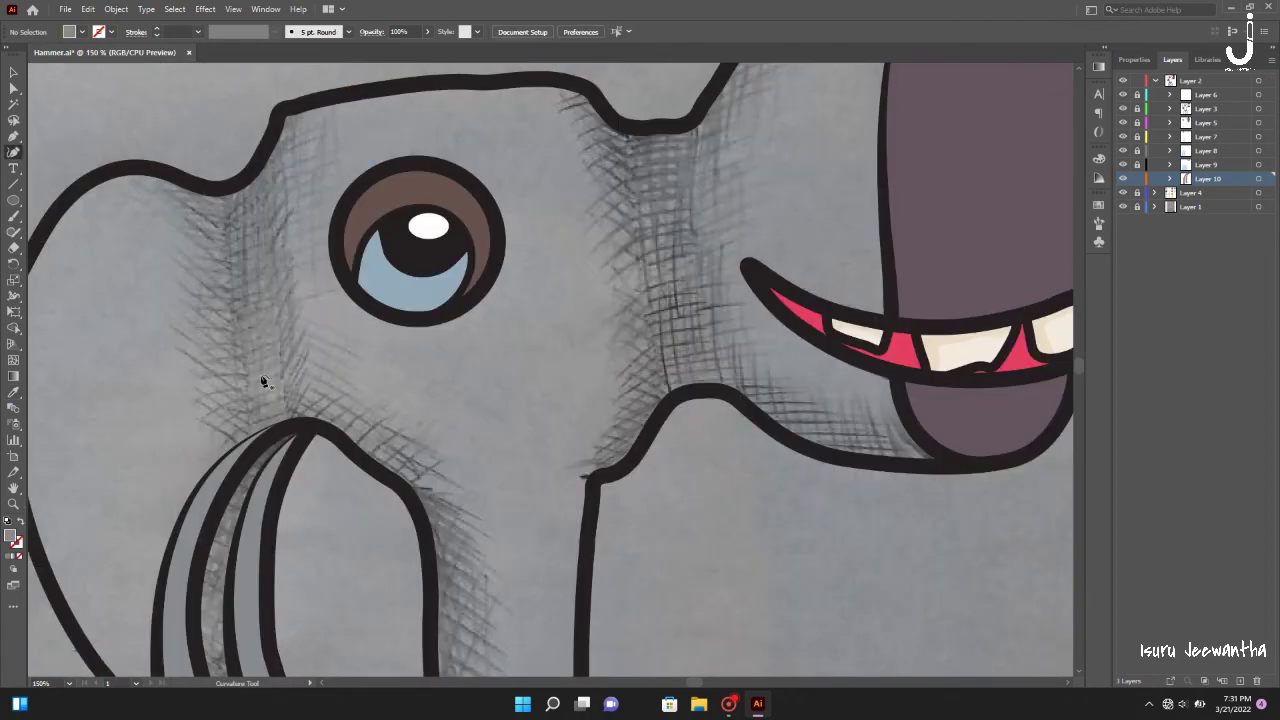
{"action": "left_click", "coordinate": [217, 462]}
{"action": "left_click", "coordinate": [214, 438]}
{"action": "left_click", "coordinate": [187, 238]}
{"action": "left_click", "coordinate": [155, 202]}
{"action": "left_click", "coordinate": [92, 198]}
{"action": "left_click", "coordinate": [60, 206]}
{"action": "left_click", "coordinate": [91, 180]}
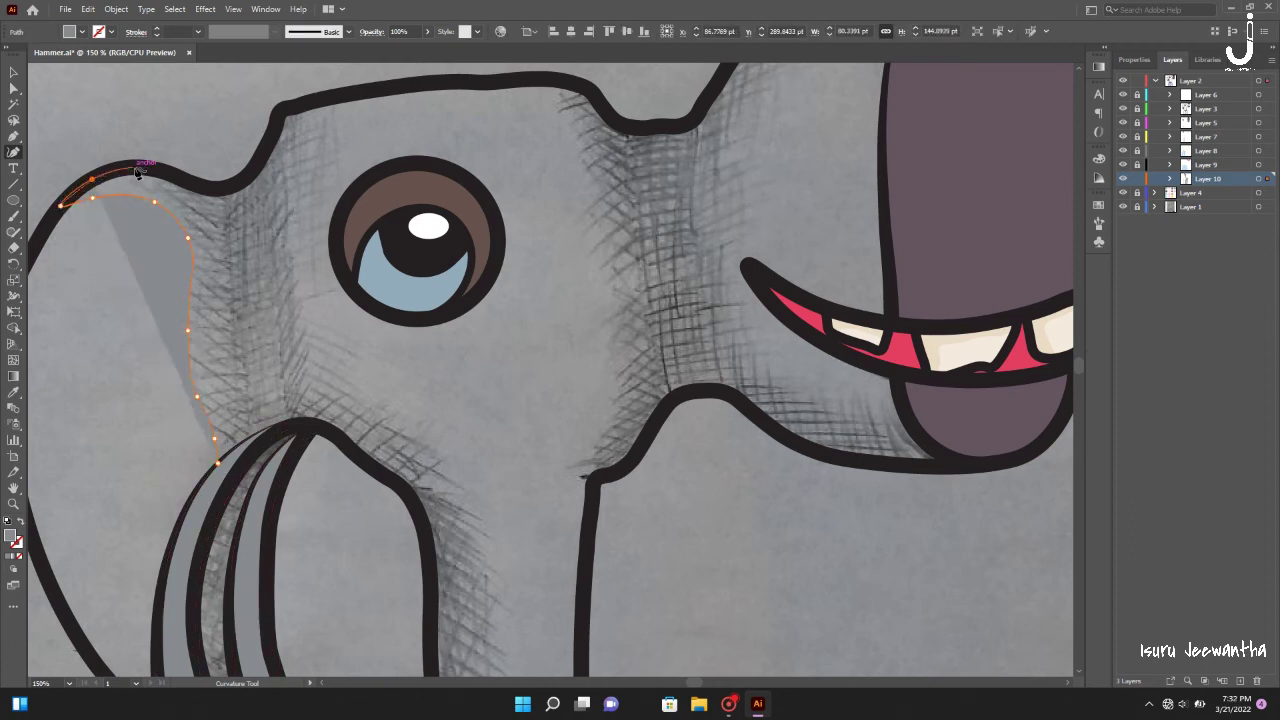
- Continue the shading path along the head outline and over the top of the head
{"action": "left_click", "coordinate": [133, 167]}
{"action": "left_click", "coordinate": [181, 179]}
{"action": "left_click", "coordinate": [205, 187]}
{"action": "left_click", "coordinate": [245, 177]}
{"action": "left_click", "coordinate": [270, 138]}
{"action": "left_click", "coordinate": [287, 107]}
{"action": "left_click", "coordinate": [345, 95]}
{"action": "left_click", "coordinate": [322, 130]}
{"action": "left_click", "coordinate": [295, 215]}
{"action": "left_click", "coordinate": [293, 285]}
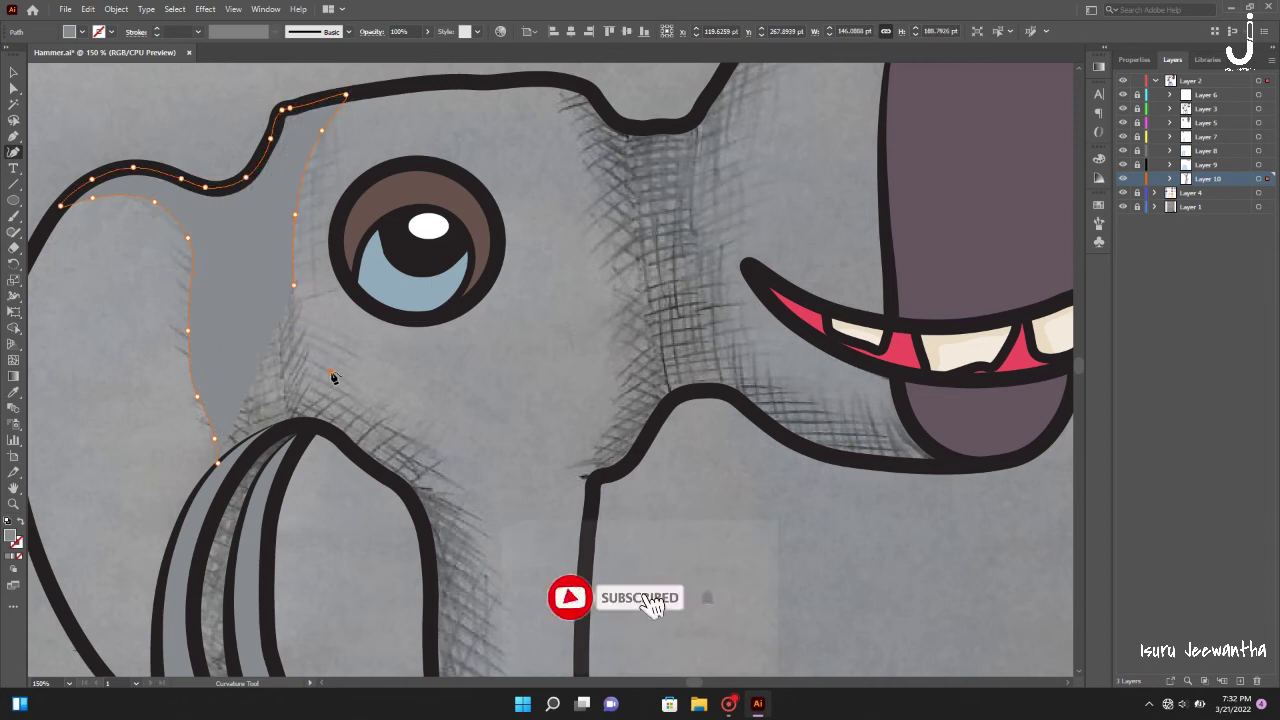
{"action": "scroll", "coordinate": [333, 376], "scroll_direction": "down", "scroll_amount": 5}
- Carry the shading path down the neck to the collar
{"action": "left_click", "coordinate": [388, 78]}
{"action": "left_click", "coordinate": [443, 129]}
{"action": "left_click", "coordinate": [487, 233]}
{"action": "left_click", "coordinate": [500, 326]}
{"action": "left_click", "coordinate": [501, 446]}
{"action": "left_click", "coordinate": [478, 517]}
- Trace the neck's inner edge back up from the collar
{"action": "left_click", "coordinate": [420, 581]}
{"action": "left_click", "coordinate": [393, 541]}
{"action": "left_click", "coordinate": [395, 508]}
{"action": "left_click", "coordinate": [410, 484]}
{"action": "left_click", "coordinate": [431, 363]}
{"action": "left_click", "coordinate": [428, 292]}
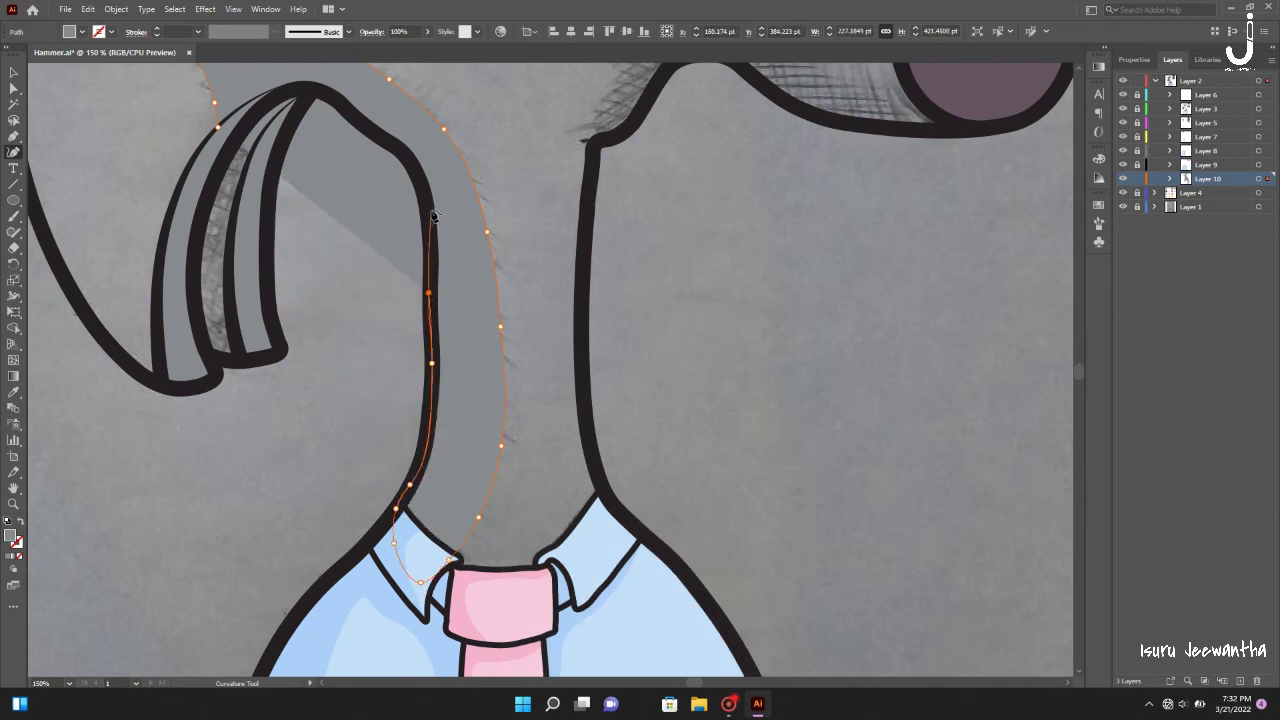
- Bring the neck shading up to the curl to complete the first shape
{"action": "left_click", "coordinate": [429, 231]}
{"action": "left_click", "coordinate": [419, 178]}
{"action": "left_click", "coordinate": [385, 138]}
{"action": "left_click", "coordinate": [359, 121]}
{"action": "left_click", "coordinate": [335, 96]}
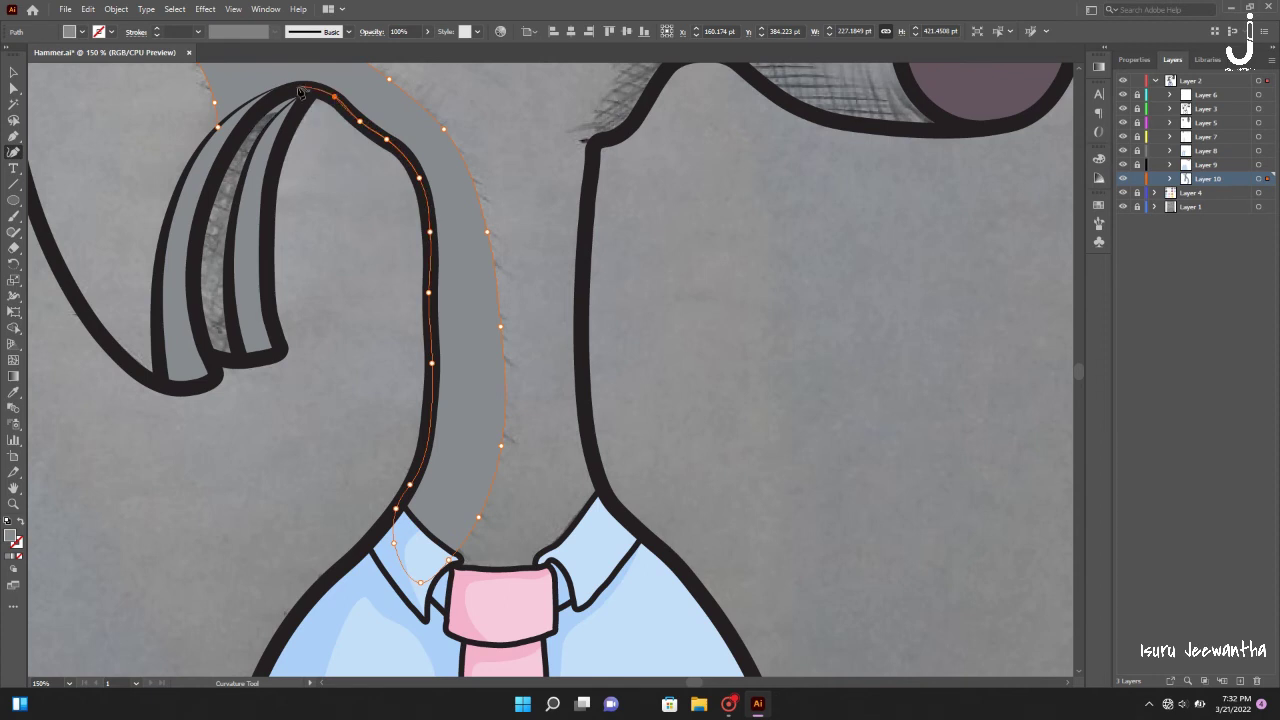
{"action": "scroll", "coordinate": [500, 400], "scroll_direction": "up", "scroll_amount": 5}
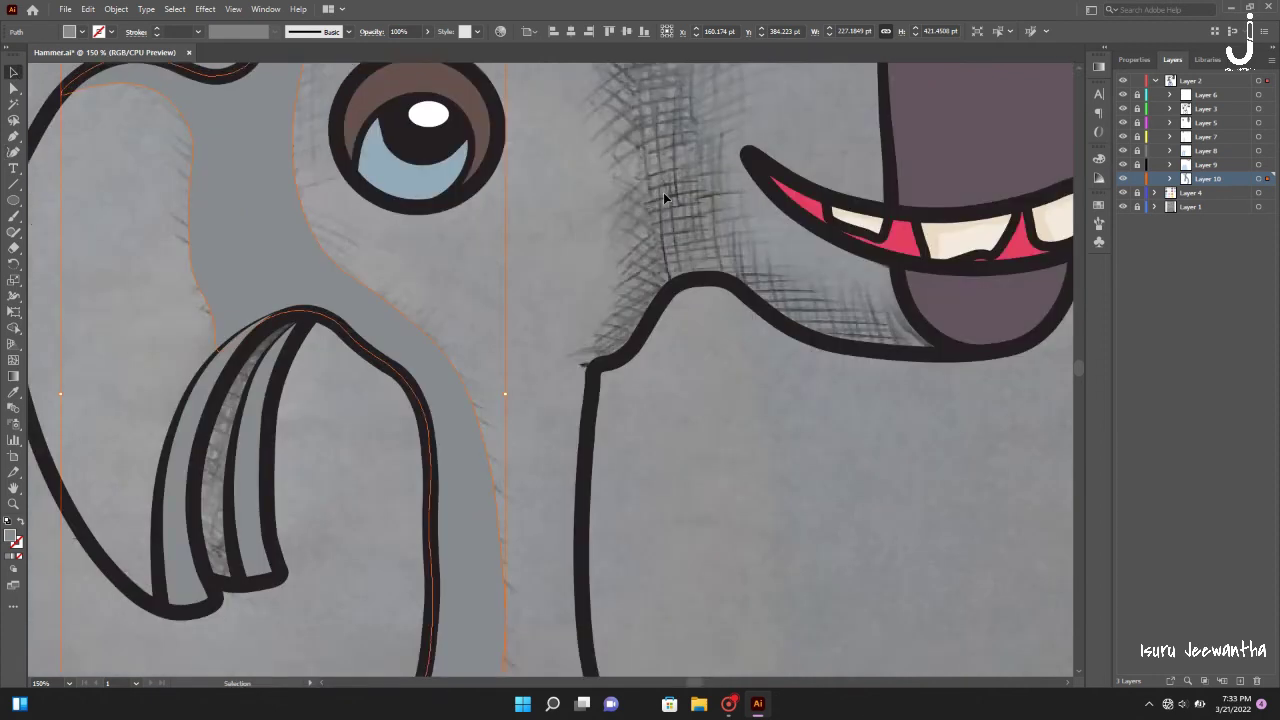
{"action": "scroll", "coordinate": [500, 400], "scroll_direction": "up", "scroll_amount": 4}
{"action": "scroll", "coordinate": [491, 428], "scroll_direction": "down", "scroll_amount": 3}
- Start a second shading path beside the eye and trace it along the head's top
{"action": "left_click", "coordinate": [586, 449]}
{"action": "left_click", "coordinate": [586, 397]}
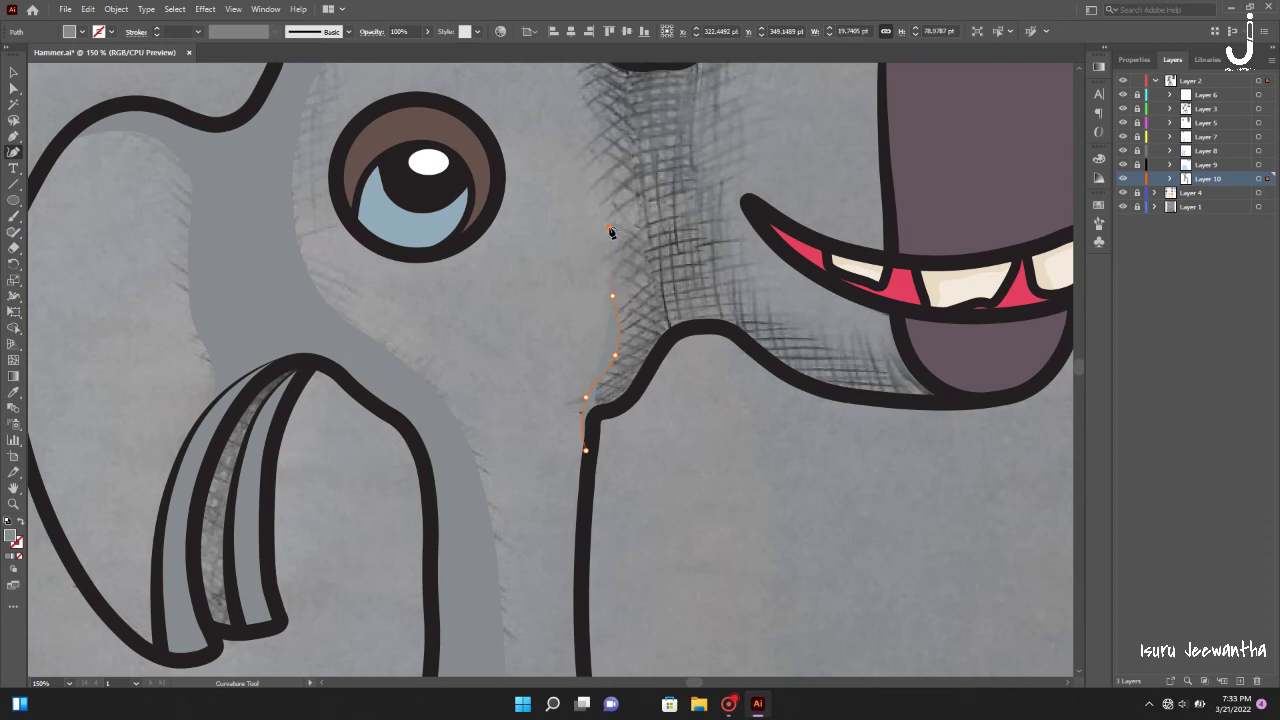
{"action": "left_click", "coordinate": [611, 229]}
{"action": "scroll", "coordinate": [591, 166], "scroll_direction": "up", "scroll_amount": 5}
{"action": "left_click", "coordinate": [564, 335]}
{"action": "left_click", "coordinate": [538, 302]}
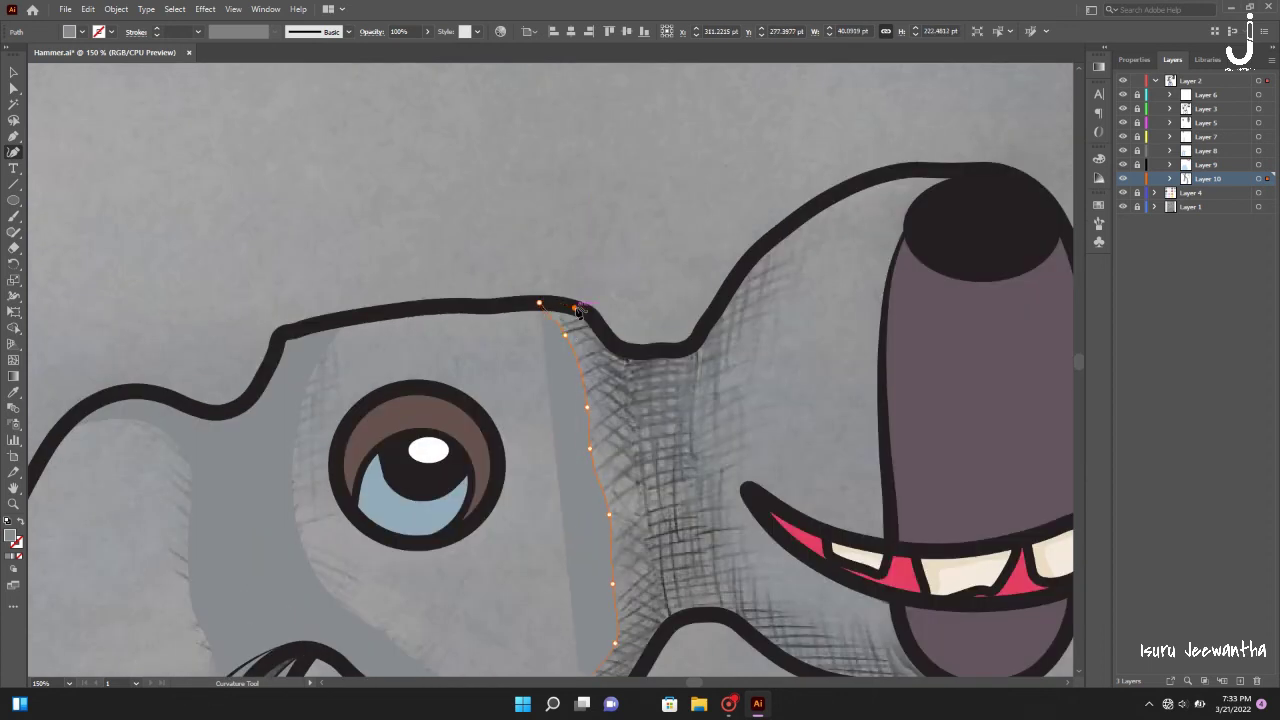
{"action": "left_click", "coordinate": [598, 331]}
{"action": "left_click", "coordinate": [628, 354]}
{"action": "left_click", "coordinate": [653, 351]}
- Follow the head outline to the snout and down its side toward the mouth
{"action": "left_click", "coordinate": [706, 322]}
{"action": "left_click", "coordinate": [743, 265]}
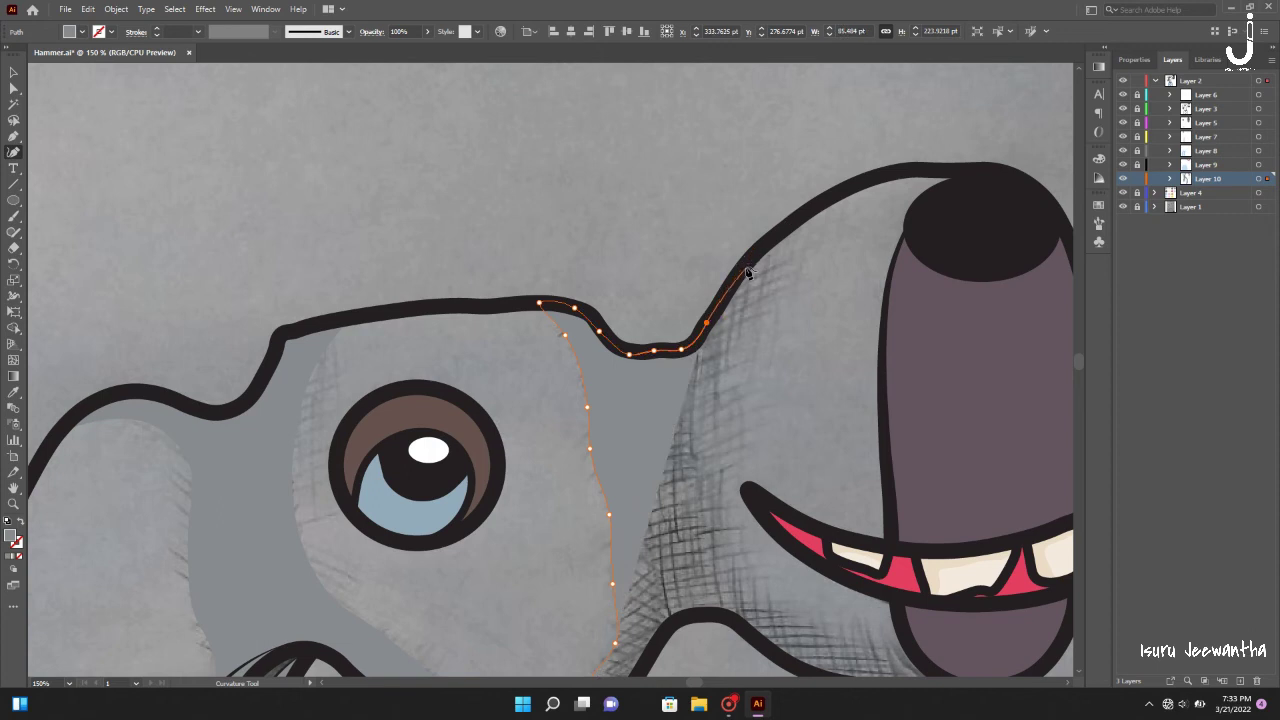
{"action": "left_click", "coordinate": [829, 197]}
{"action": "left_click", "coordinate": [781, 268]}
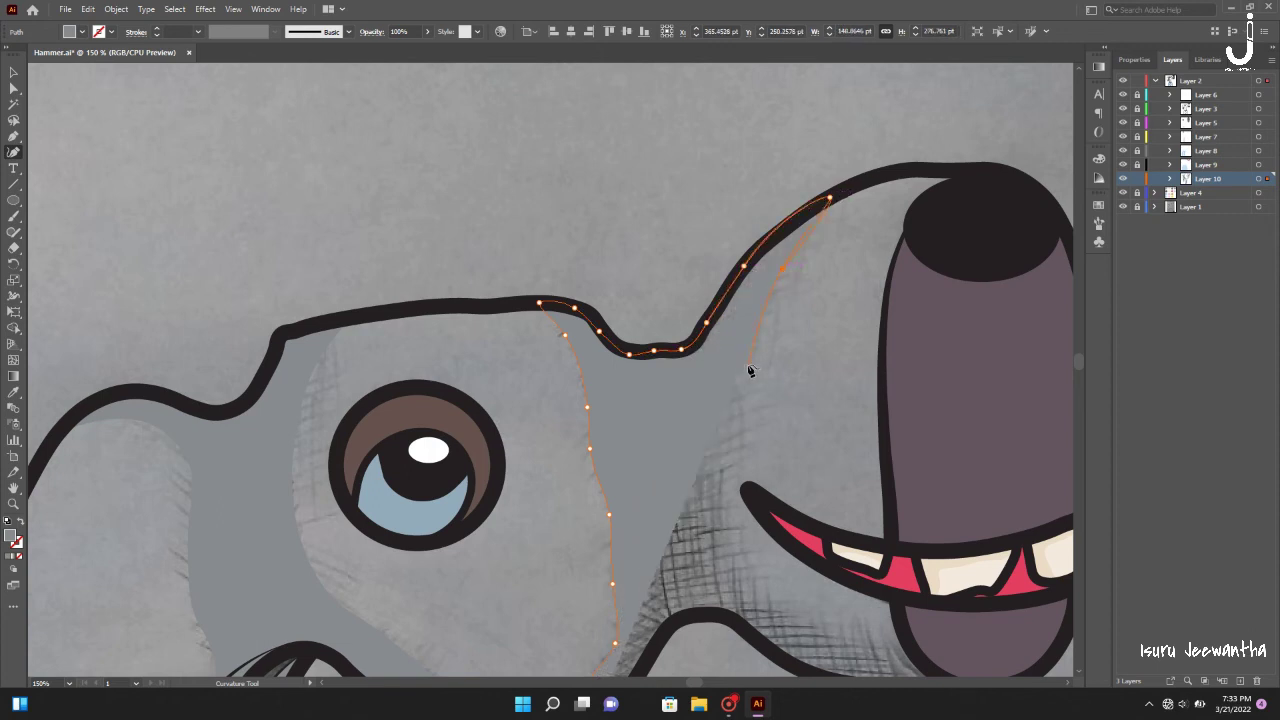
{"action": "left_click", "coordinate": [723, 485]}
{"action": "scroll", "coordinate": [720, 488], "scroll_direction": "down", "scroll_amount": 3}
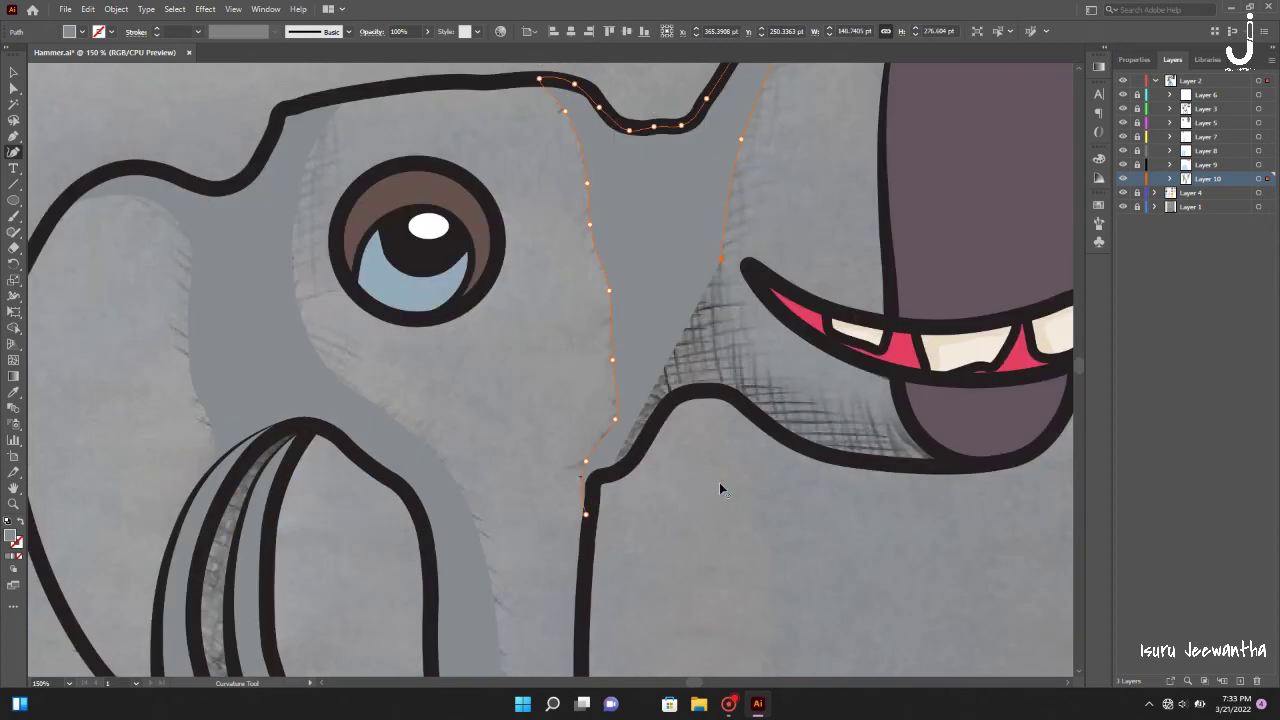
- Curve the path under the mouth, along the snout's underside, and close it near its start
{"action": "left_click", "coordinate": [752, 347]}
{"action": "left_click", "coordinate": [810, 394]}
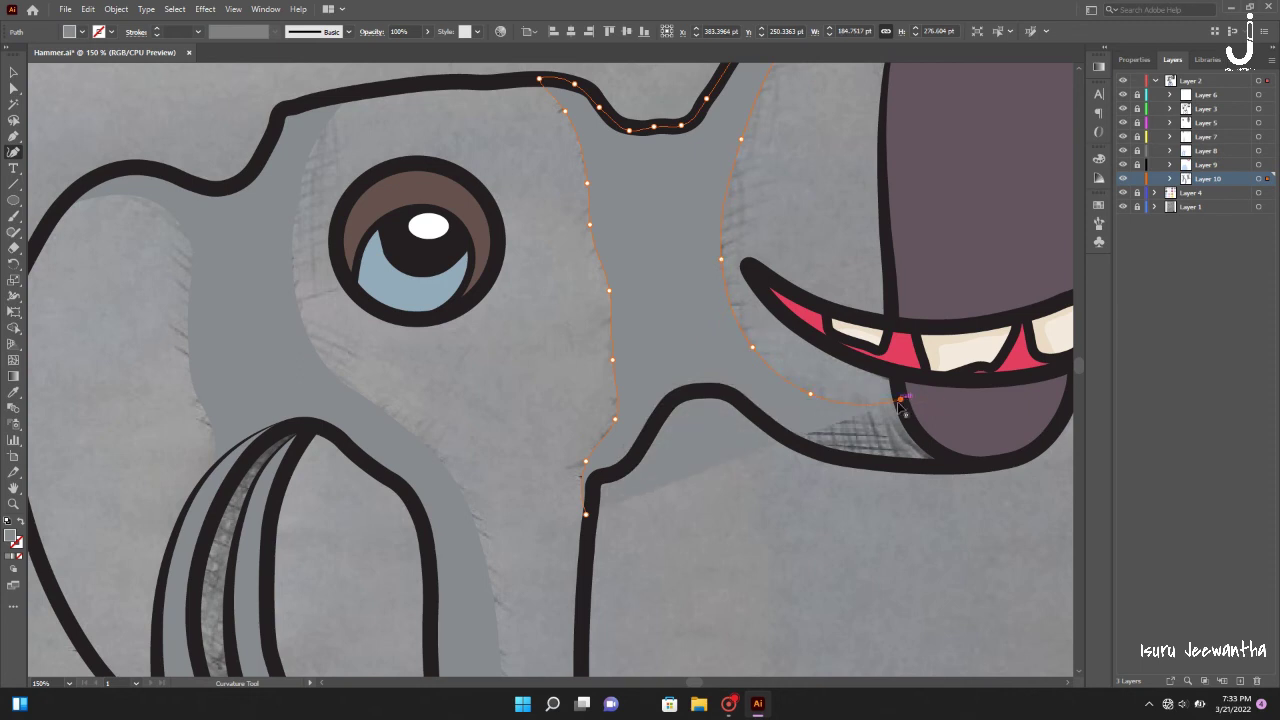
{"action": "left_click", "coordinate": [922, 426]}
{"action": "left_click", "coordinate": [968, 463]}
{"action": "left_click", "coordinate": [918, 465]}
{"action": "left_click", "coordinate": [824, 454]}
{"action": "left_click", "coordinate": [752, 411]}
{"action": "left_click", "coordinate": [688, 392]}
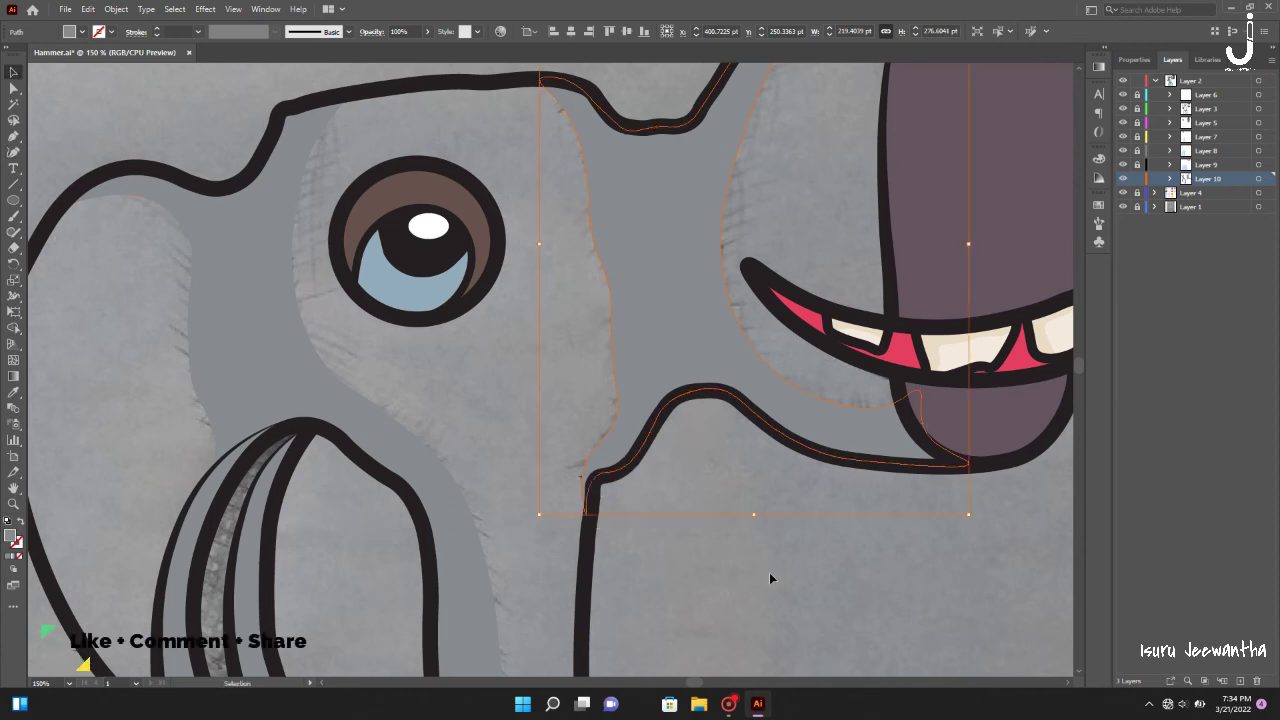
- Save, hide the sketch layer, and add a new layer for the head shading
{"action": "key", "text": "ctrl+s"}
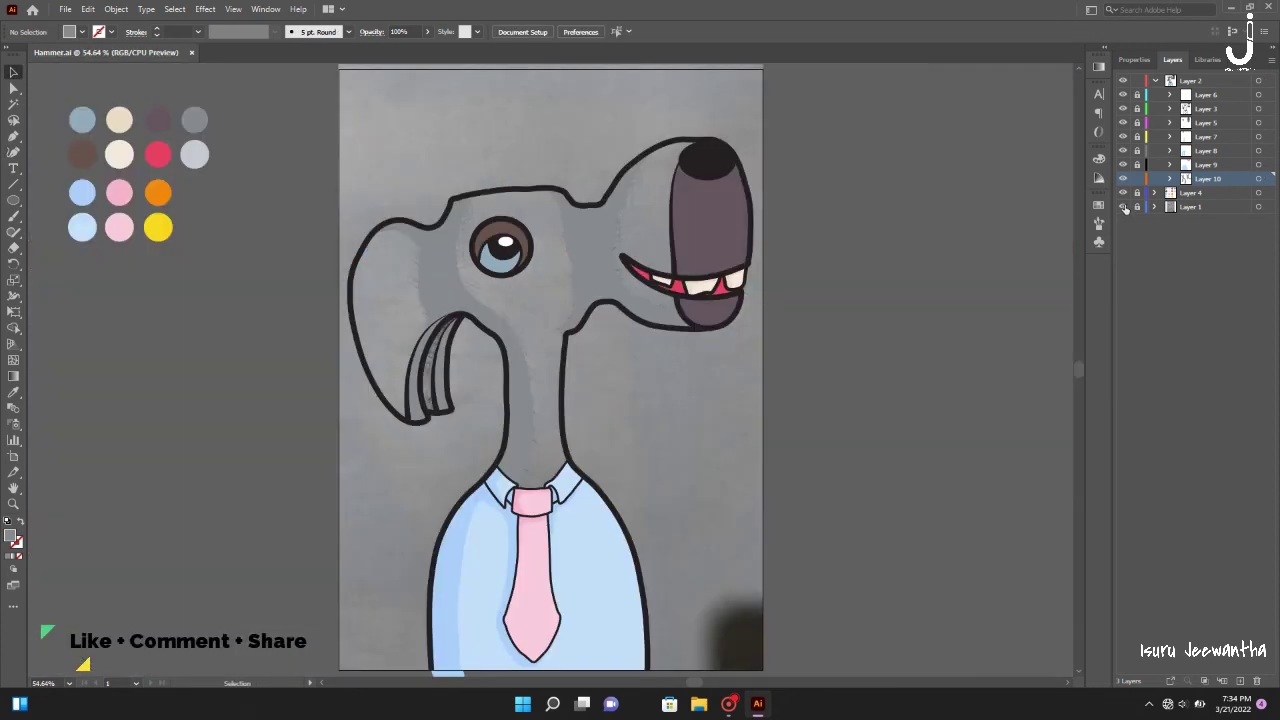
{"action": "left_click", "coordinate": [1123, 206]}
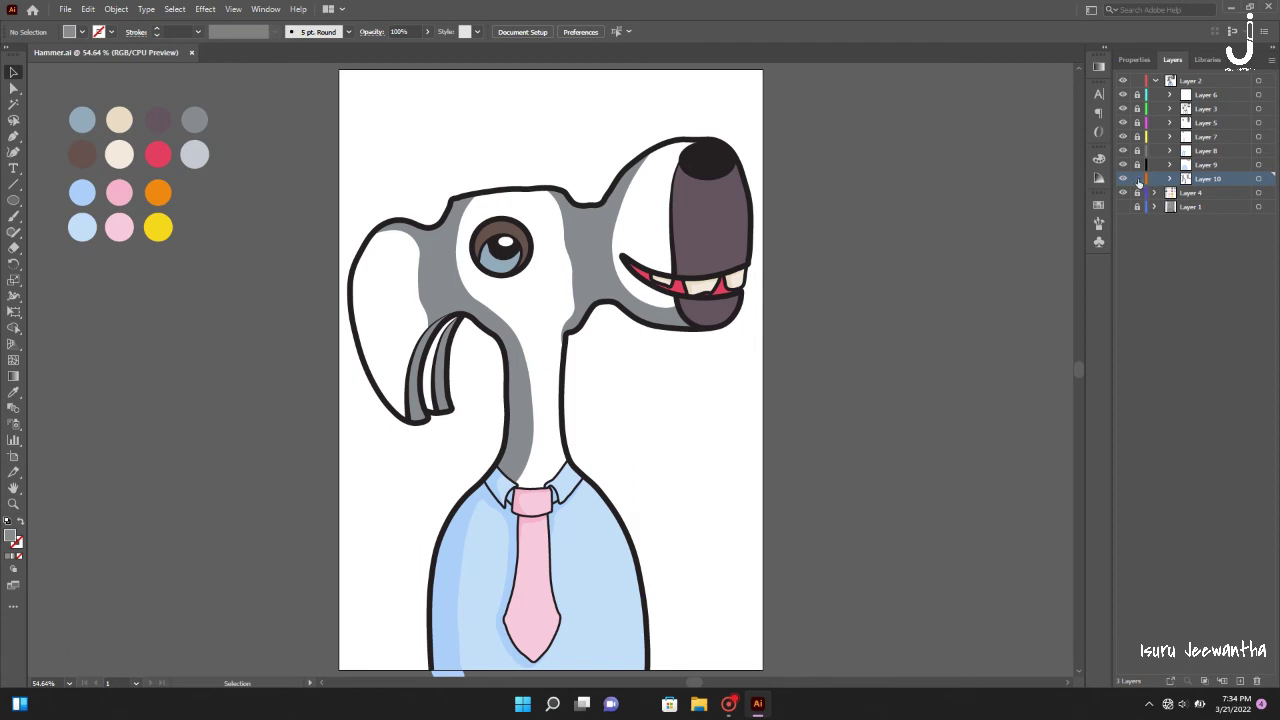
{"action": "left_click", "coordinate": [1222, 681]}
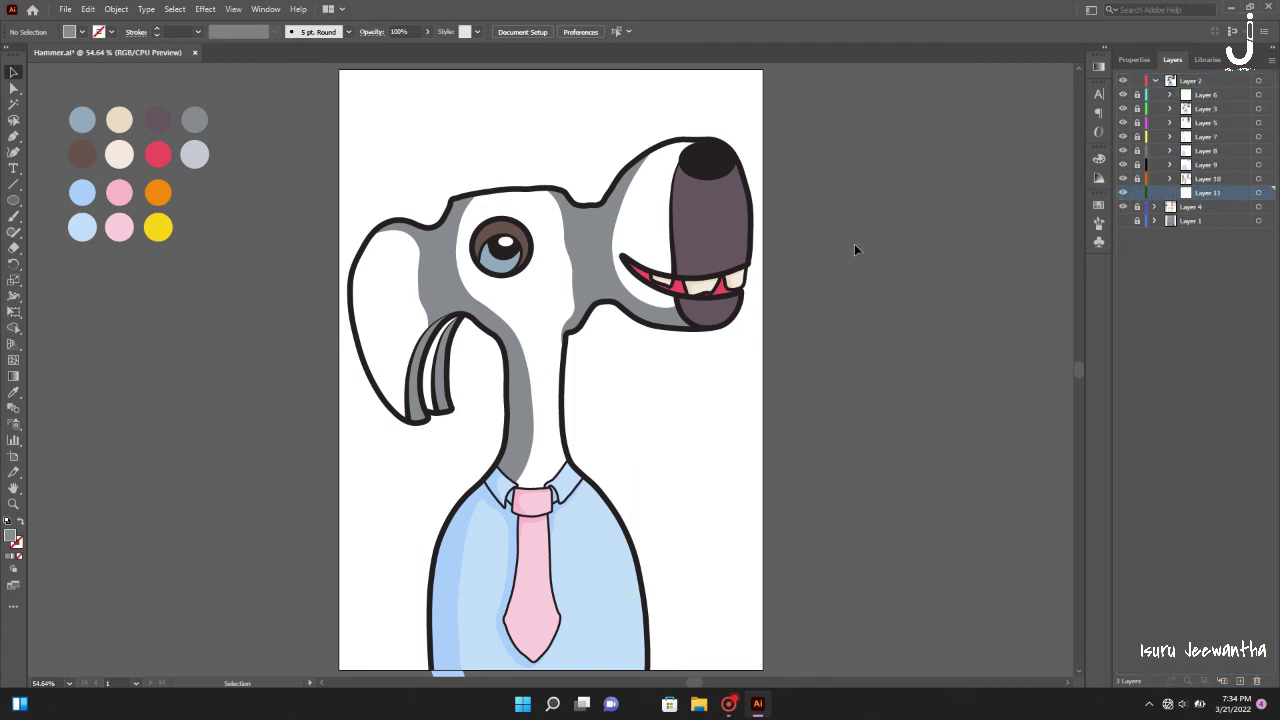
- With the Curvature Tool, trace the highlight around the ear and up the left head outline
{"action": "left_click", "coordinate": [14, 152]}
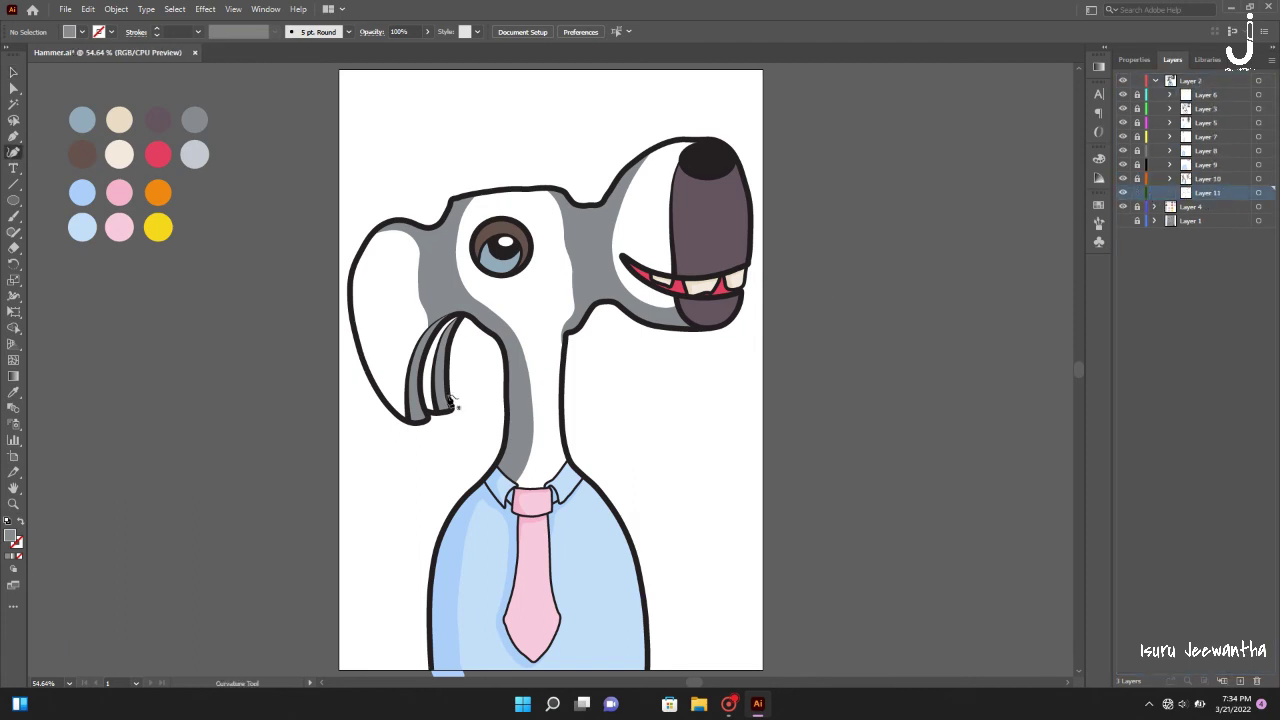
{"action": "left_click", "coordinate": [472, 313]}
{"action": "left_click", "coordinate": [448, 405]}
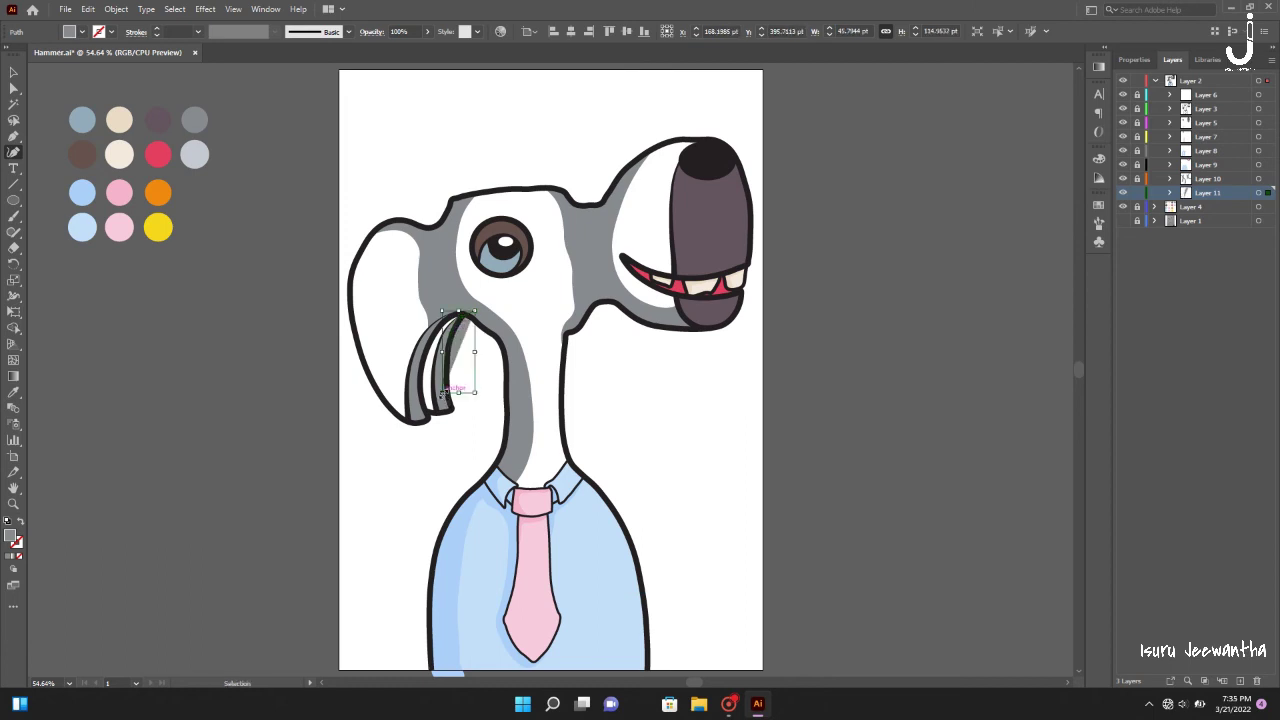
{"action": "scroll", "coordinate": [448, 405], "scroll_direction": "up", "scroll_amount": 3}
{"action": "left_click", "coordinate": [507, 483]}
{"action": "left_click", "coordinate": [490, 540]}
{"action": "left_click", "coordinate": [453, 531]}
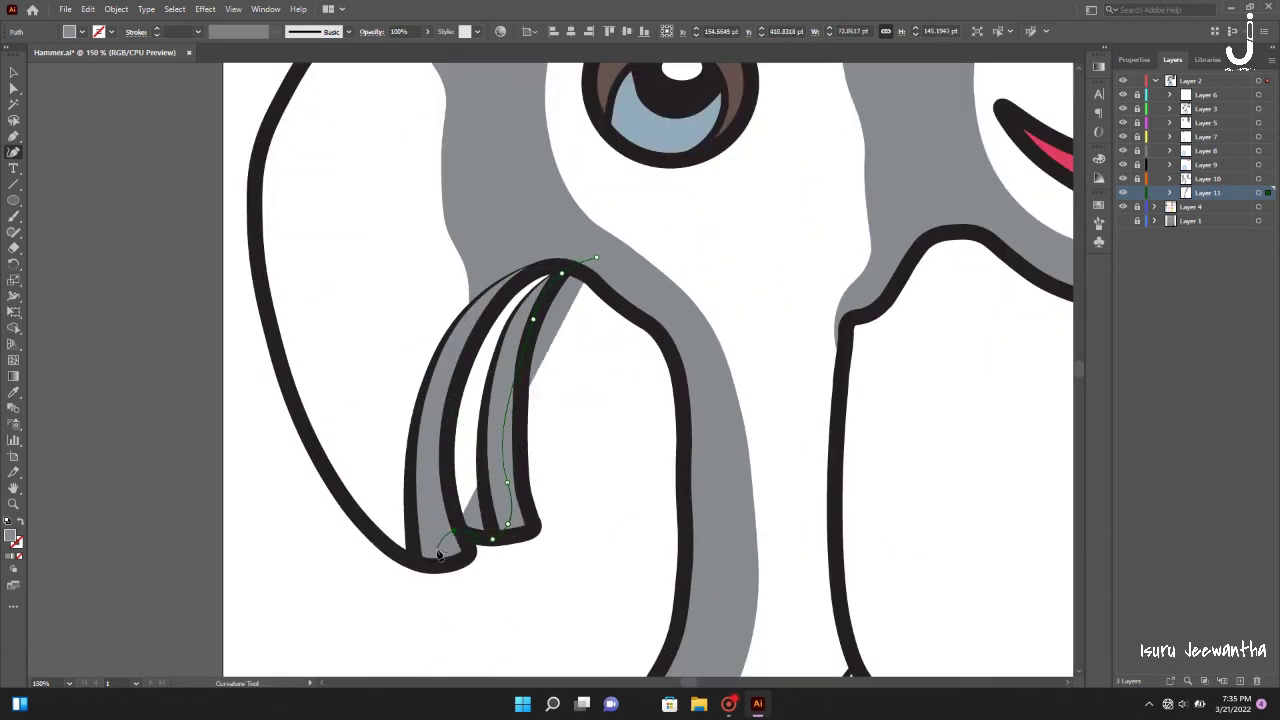
{"action": "left_click", "coordinate": [415, 562]}
{"action": "left_click", "coordinate": [373, 534]}
{"action": "left_click", "coordinate": [309, 436]}
{"action": "left_click", "coordinate": [268, 311]}
{"action": "left_click", "coordinate": [254, 192]}
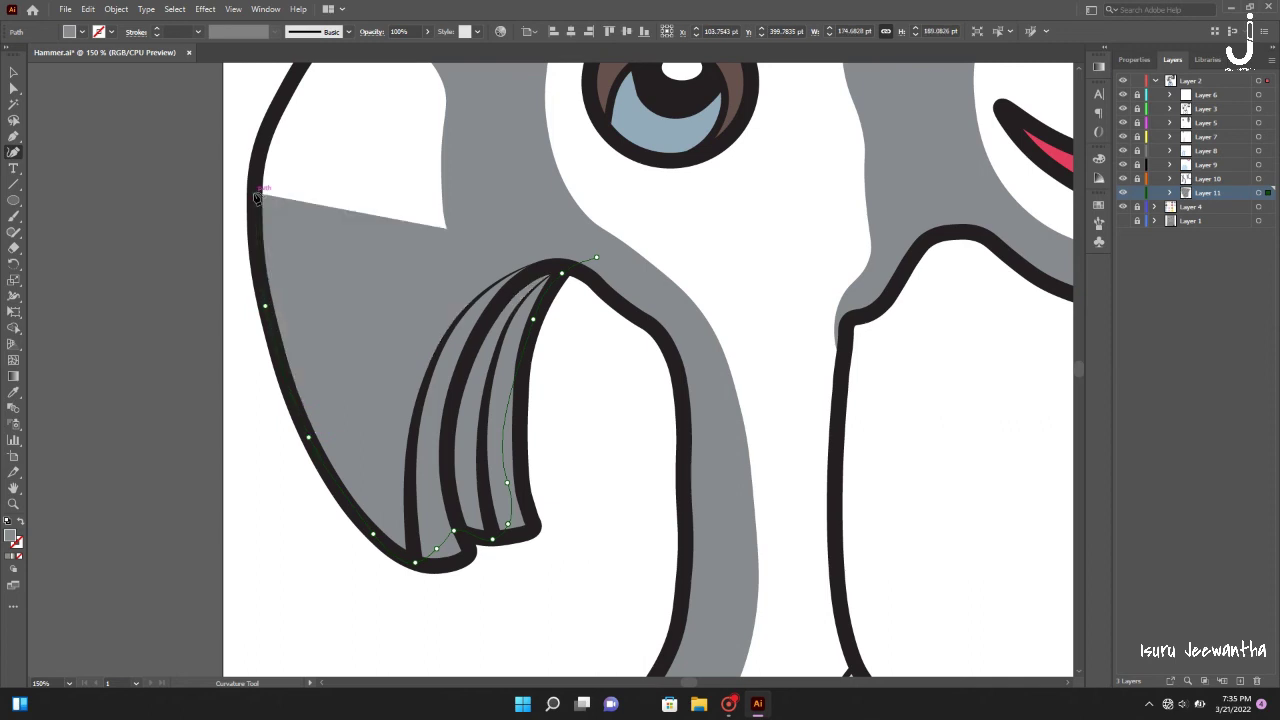
{"action": "scroll", "coordinate": [257, 200], "scroll_direction": "up", "scroll_amount": 3}
{"action": "left_click", "coordinate": [276, 253]}
- Continue the highlight across the top of the head toward the snout top
{"action": "left_click", "coordinate": [387, 153]}
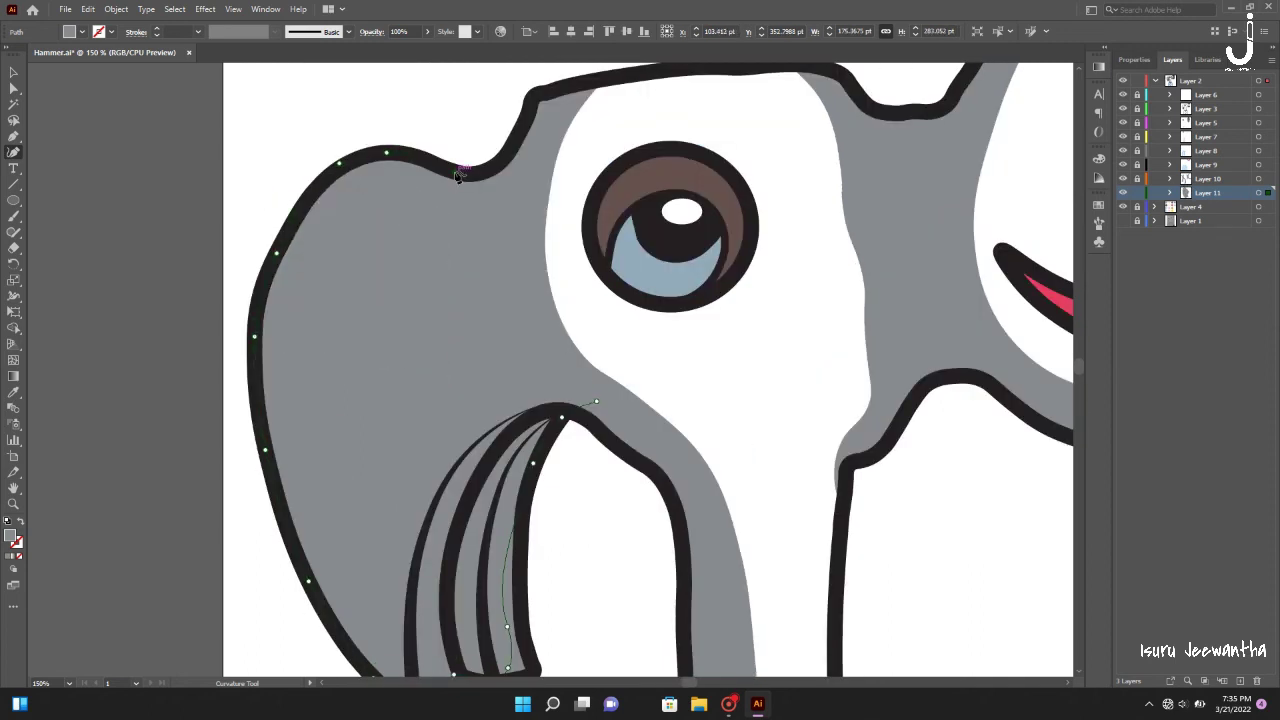
{"action": "left_click", "coordinate": [558, 95]}
{"action": "left_click", "coordinate": [617, 80]}
{"action": "scroll", "coordinate": [617, 80], "scroll_direction": "up", "scroll_amount": 5}
{"action": "scroll", "coordinate": [617, 80], "scroll_direction": "right", "scroll_amount": 4}
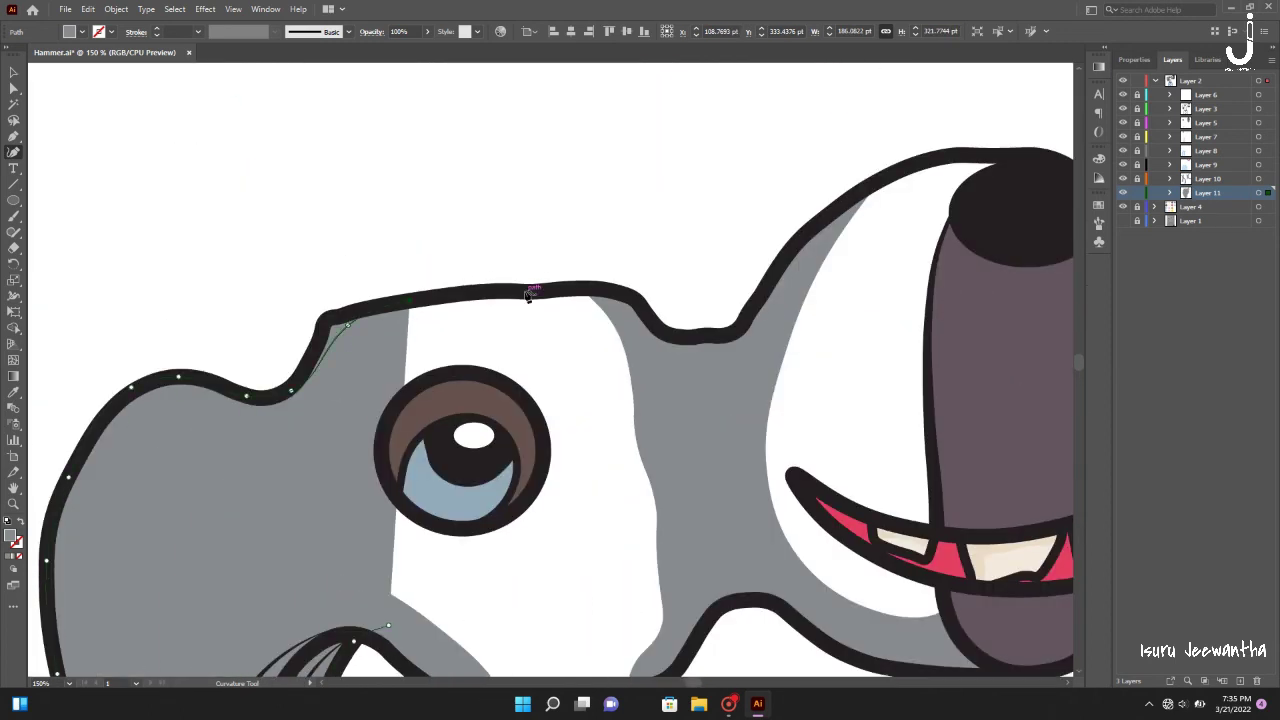
{"action": "left_click", "coordinate": [524, 292]}
{"action": "left_click", "coordinate": [648, 337]}
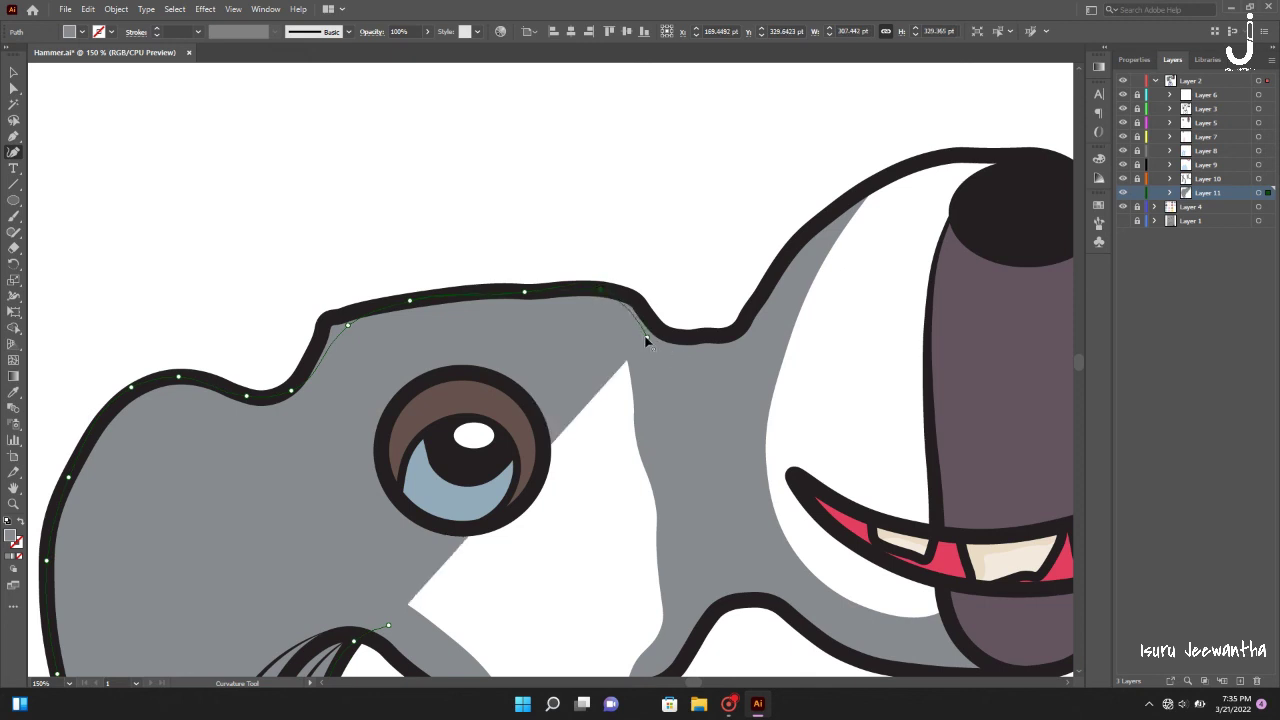
{"action": "left_click", "coordinate": [746, 346]}
{"action": "left_click", "coordinate": [775, 301]}
{"action": "left_click", "coordinate": [851, 198]}
{"action": "left_click", "coordinate": [935, 157]}
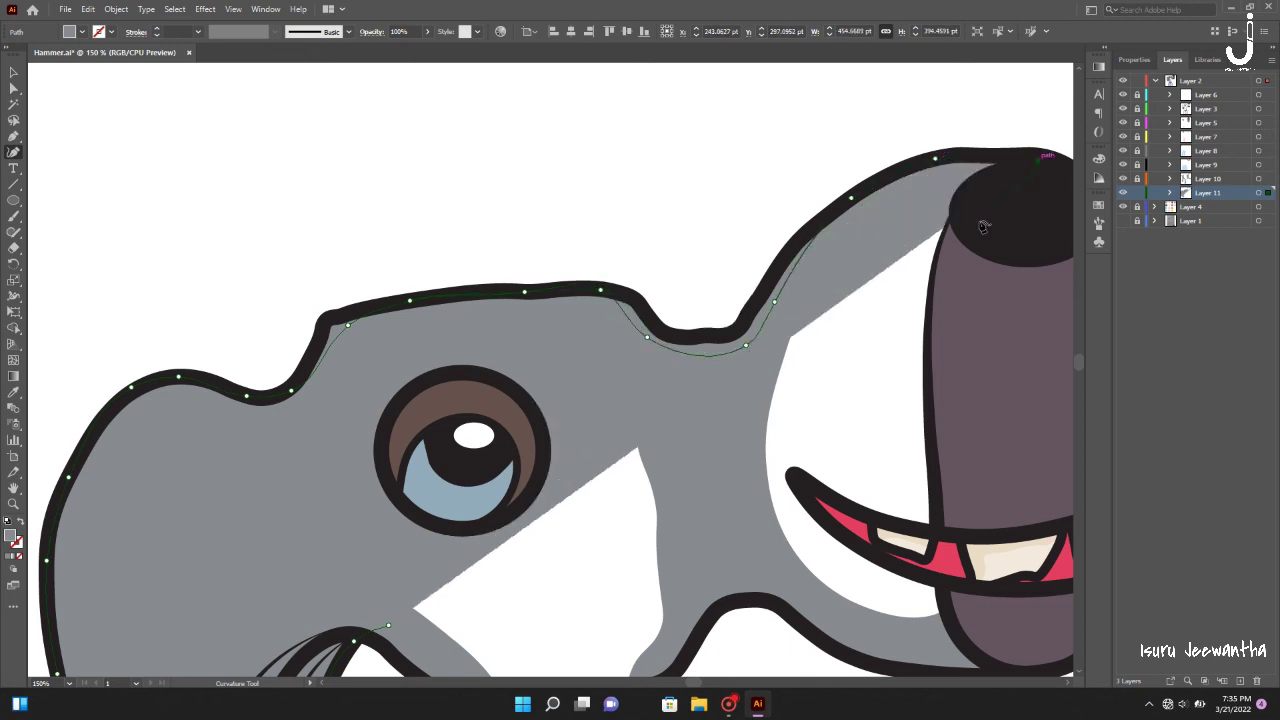
- Trace the highlight down the snout edge, along the mouth, and into the neck
{"action": "left_click", "coordinate": [979, 231]}
{"action": "scroll", "coordinate": [979, 231], "scroll_direction": "down", "scroll_amount": 5}
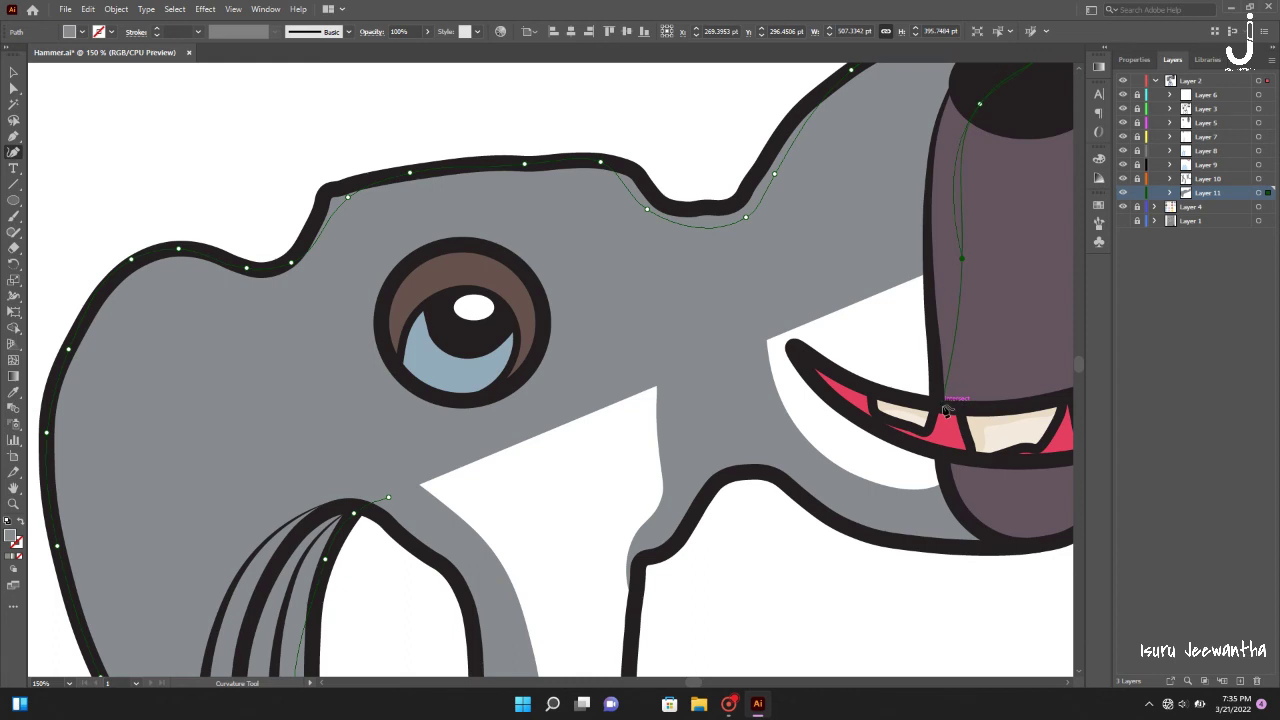
{"action": "left_click", "coordinate": [961, 259]}
{"action": "left_click", "coordinate": [951, 465]}
{"action": "left_click", "coordinate": [966, 530]}
{"action": "left_click", "coordinate": [834, 490]}
{"action": "left_click", "coordinate": [754, 466]}
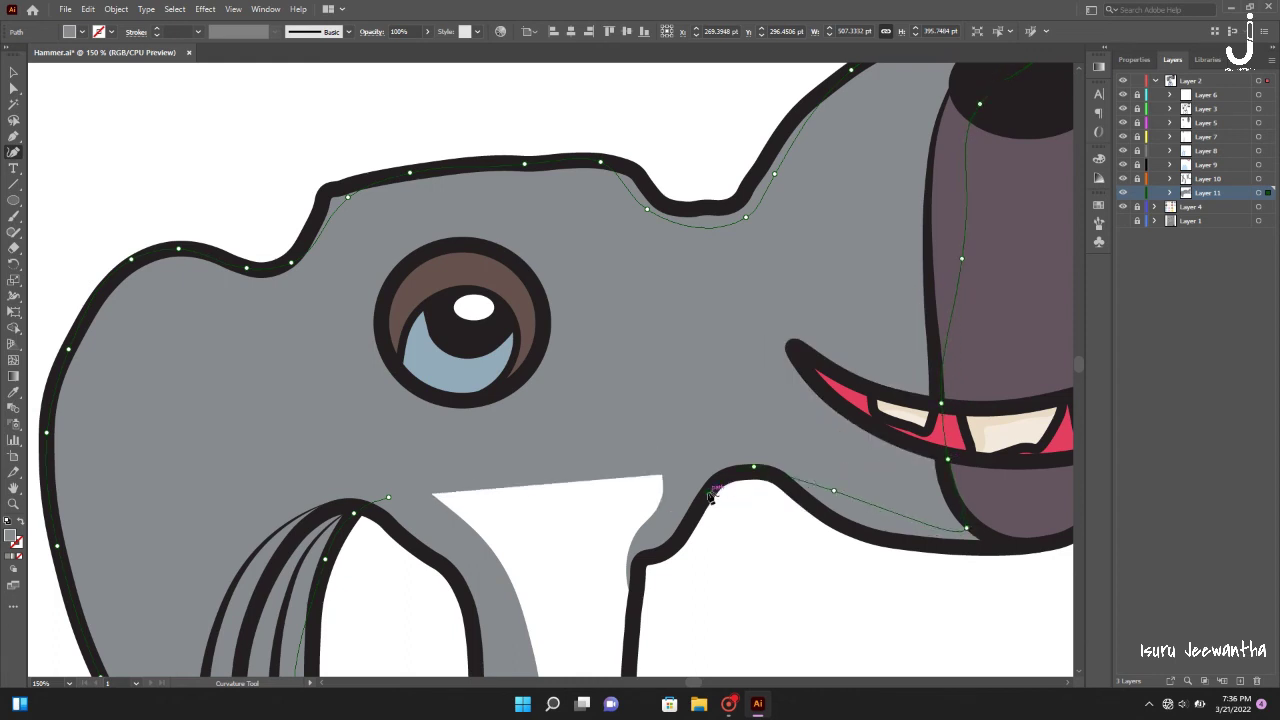
{"action": "scroll", "coordinate": [700, 500], "scroll_direction": "down", "scroll_amount": 5}
{"action": "left_click", "coordinate": [686, 367]}
{"action": "left_click", "coordinate": [660, 391]}
{"action": "left_click", "coordinate": [638, 411]}
- Trace the neck edge and collar line, then close the shape up the ear strand
{"action": "scroll", "coordinate": [630, 400], "scroll_direction": "down", "scroll_amount": 5}
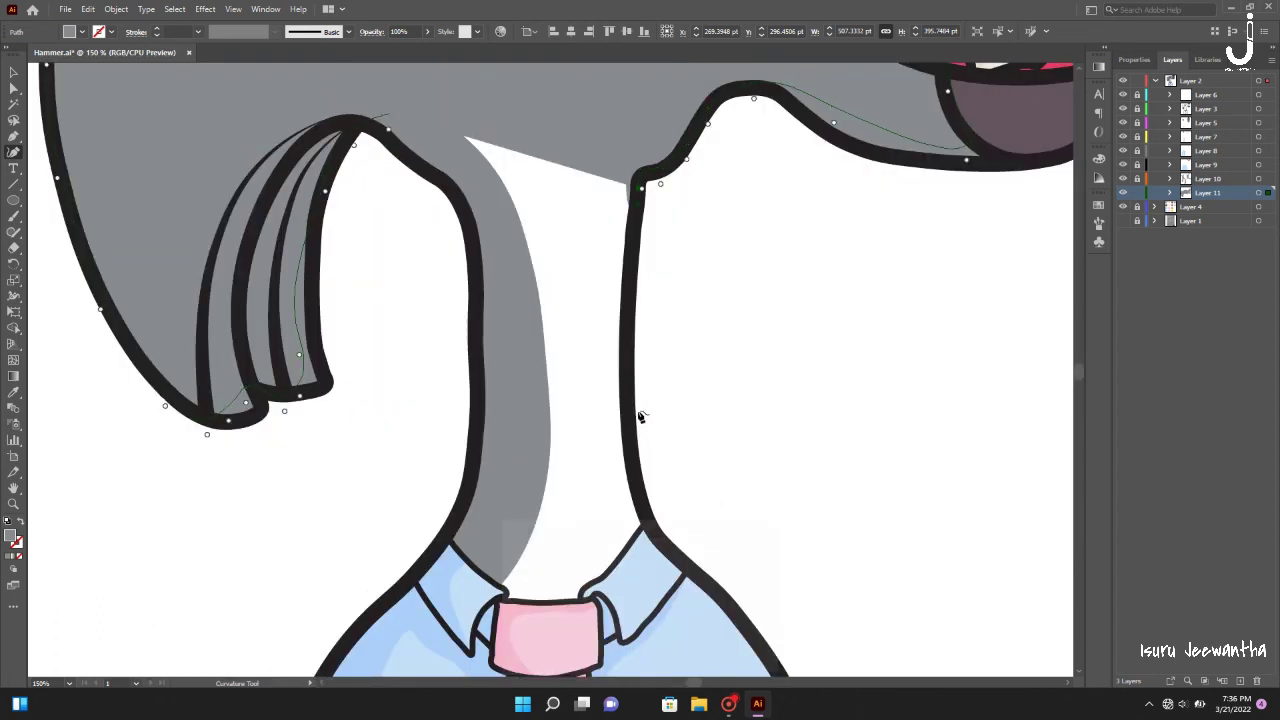
{"action": "left_click", "coordinate": [626, 373]}
{"action": "left_click", "coordinate": [631, 461]}
{"action": "left_click", "coordinate": [654, 530]}
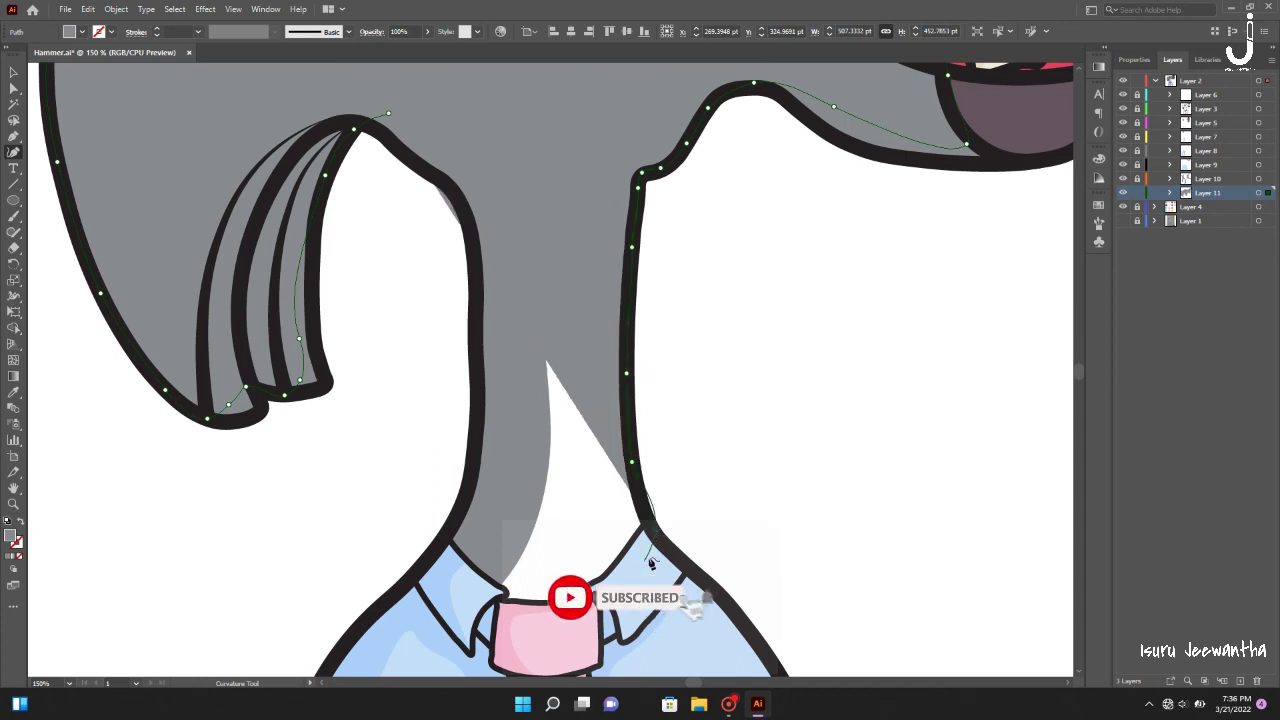
{"action": "left_click", "coordinate": [628, 574]}
{"action": "left_click", "coordinate": [585, 631]}
{"action": "left_click", "coordinate": [473, 597]}
{"action": "left_click", "coordinate": [440, 546]}
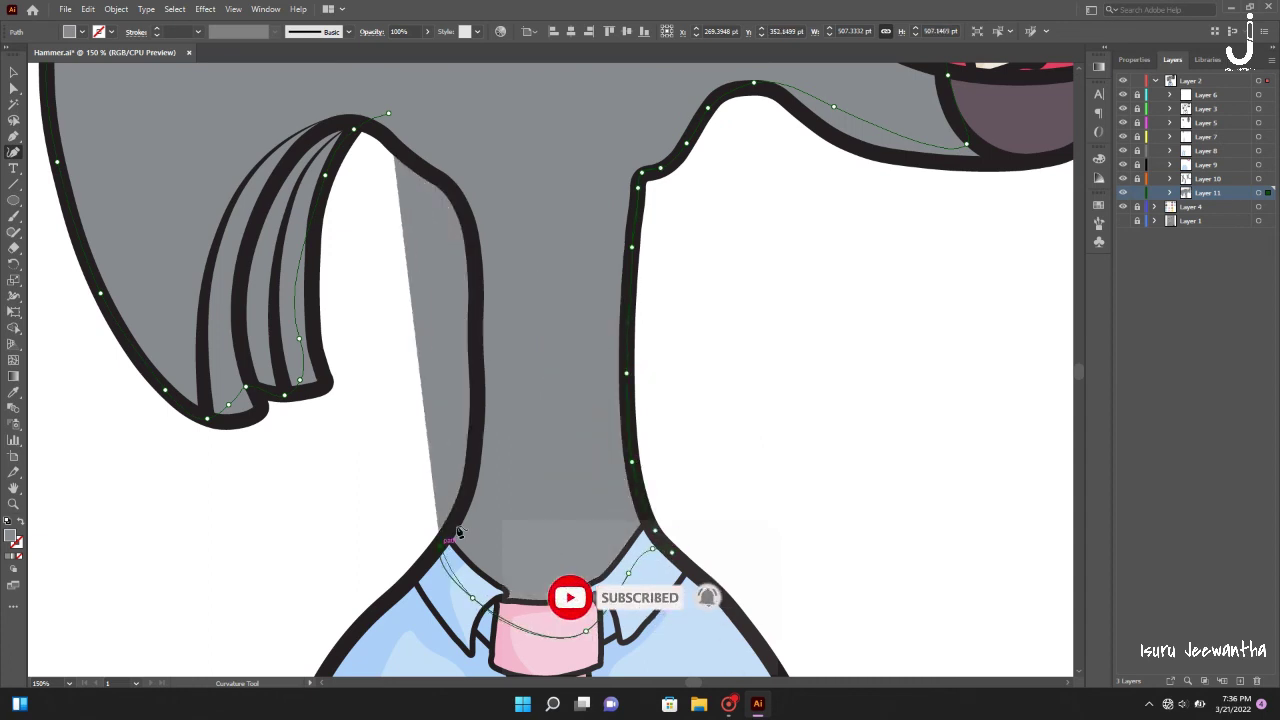
{"action": "left_click", "coordinate": [457, 517]}
{"action": "left_click", "coordinate": [473, 459]}
{"action": "left_click", "coordinate": [475, 322]}
{"action": "left_click", "coordinate": [476, 213]}
{"action": "left_click", "coordinate": [425, 133]}
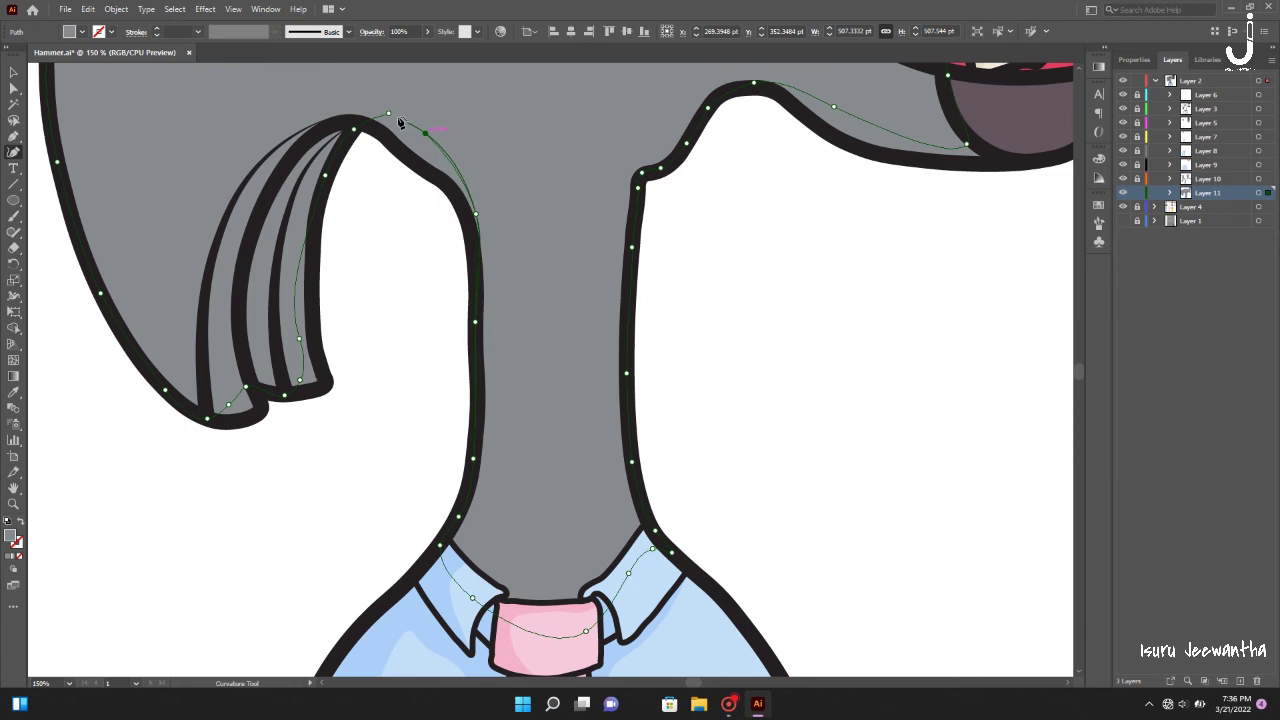
- Fill the highlight shape with the light-grey swatch using the Eyedropper, then deselect it
{"action": "key", "text": "ctrl+0"}
{"action": "left_click", "coordinate": [12, 393]}
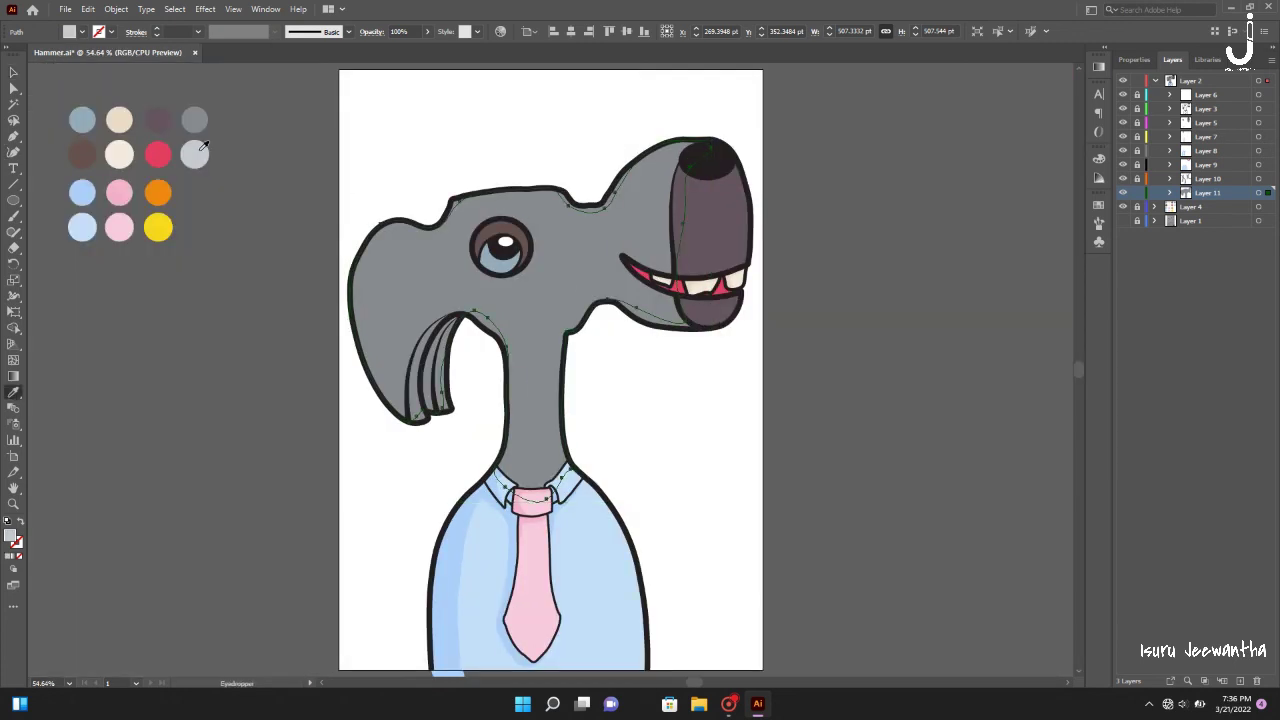
{"action": "left_click", "coordinate": [197, 151]}
{"action": "key", "text": "v"}
{"action": "left_click", "coordinate": [908, 402]}
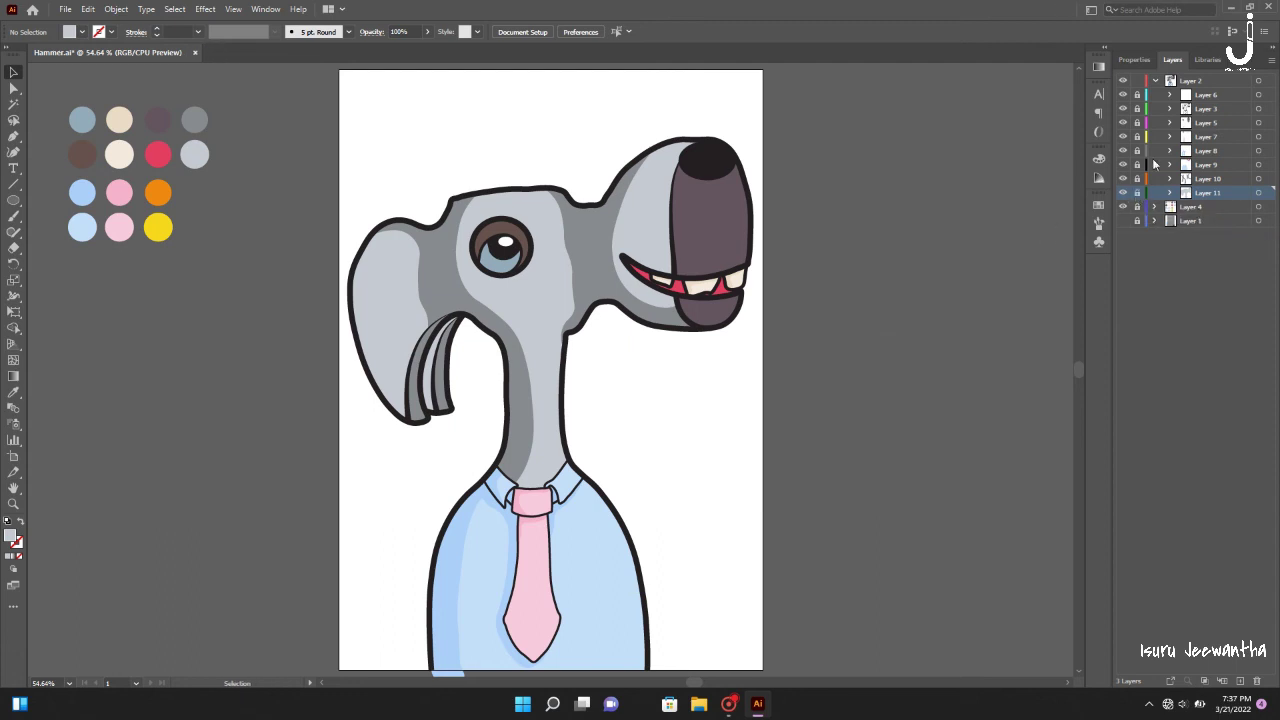
- On Layer 8, Shape Builder-delete the shirt shading's overflow below the artboard
{"action": "scroll", "coordinate": [920, 400], "scroll_direction": "down", "scroll_amount": 5}
{"action": "key", "text": "ctrl+1"}
{"action": "left_click", "coordinate": [8, 139]}
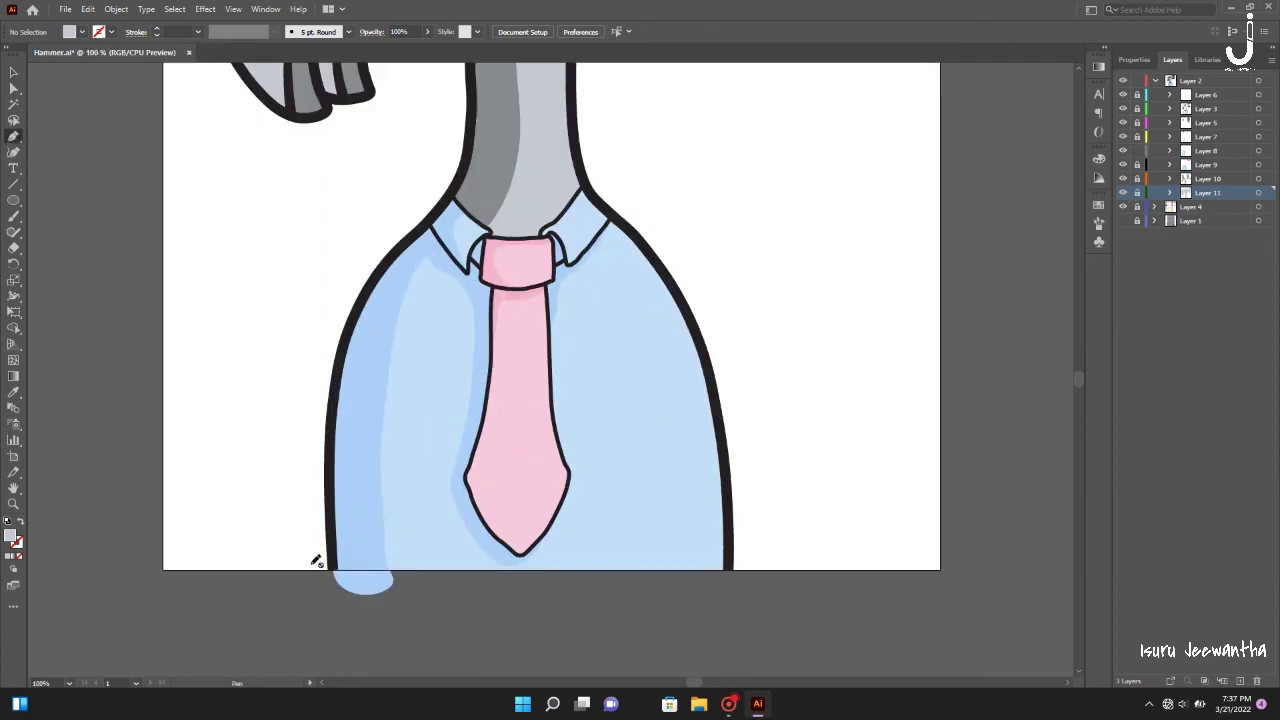
{"action": "left_click", "coordinate": [1208, 151]}
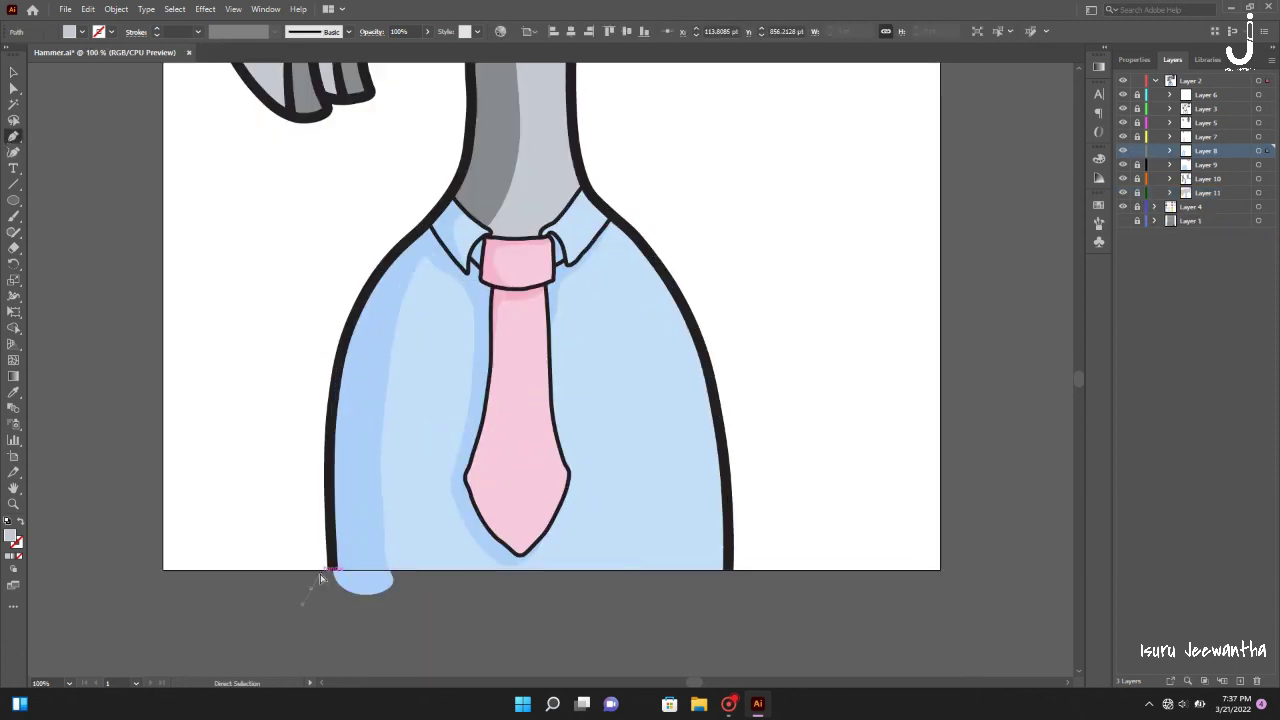
{"action": "key", "text": "v"}
{"action": "key", "text": "shift+m"}
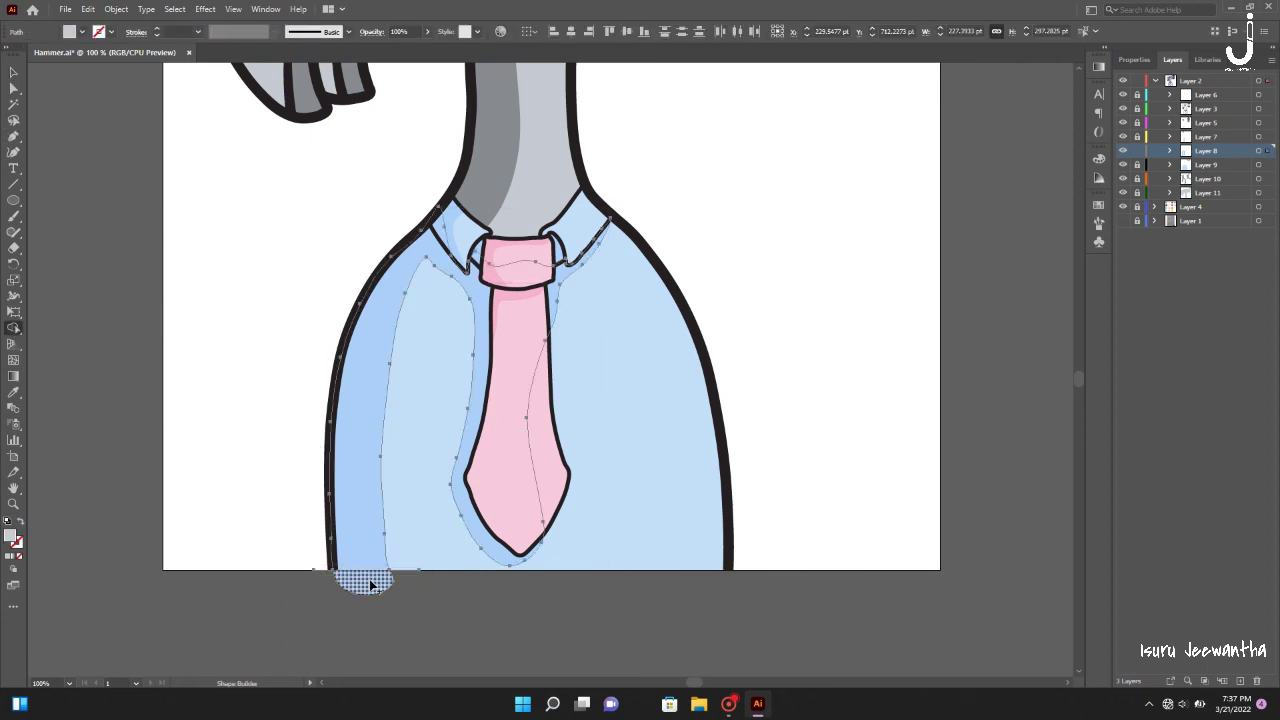
{"action": "left_click_drag", "start_coordinate": [407, 569], "coordinate": [326, 571]}
{"action": "key", "text": "v"}
{"action": "left_click", "coordinate": [977, 541]}
{"action": "key", "text": "ctrl+0"}
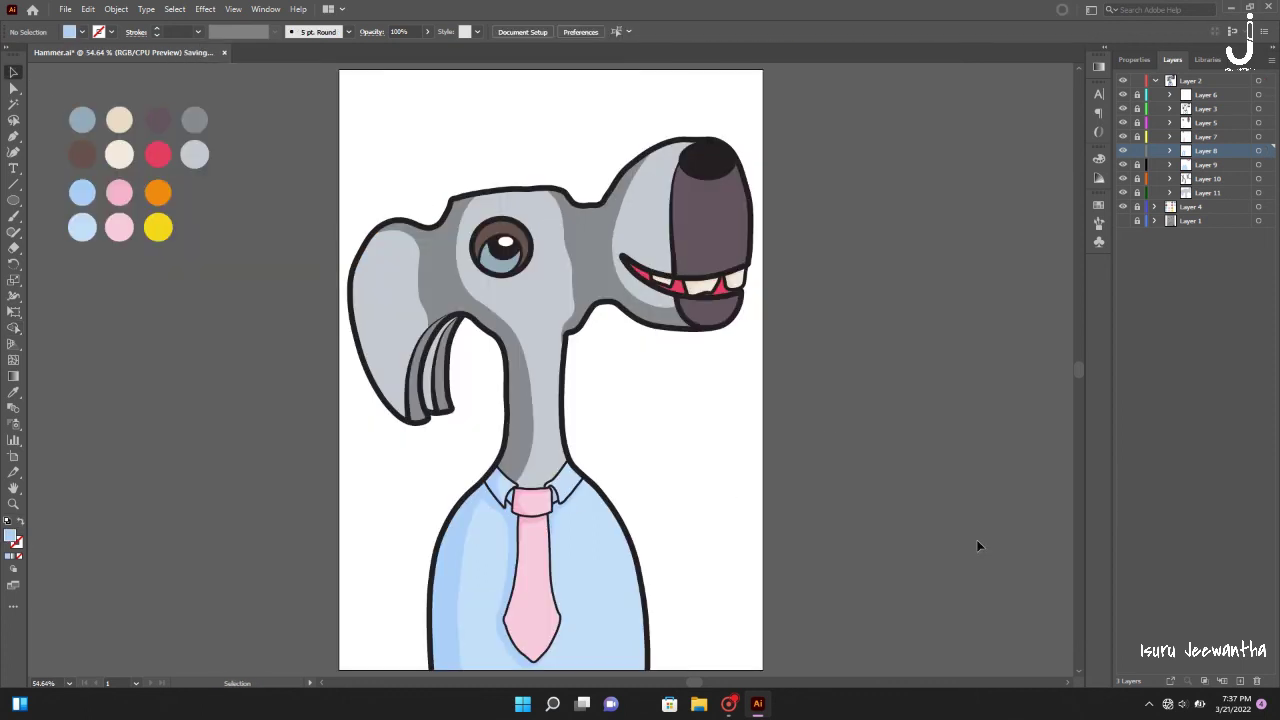
- On a new layer, draw a large oval behind the character and centre it horizontally
{"action": "left_click", "coordinate": [1190, 84]}
{"action": "key", "text": "ctrl+l"}
{"action": "left_click", "coordinate": [14, 200]}
{"action": "left_click_drag", "start_coordinate": [414, 121], "coordinate": [736, 581]}
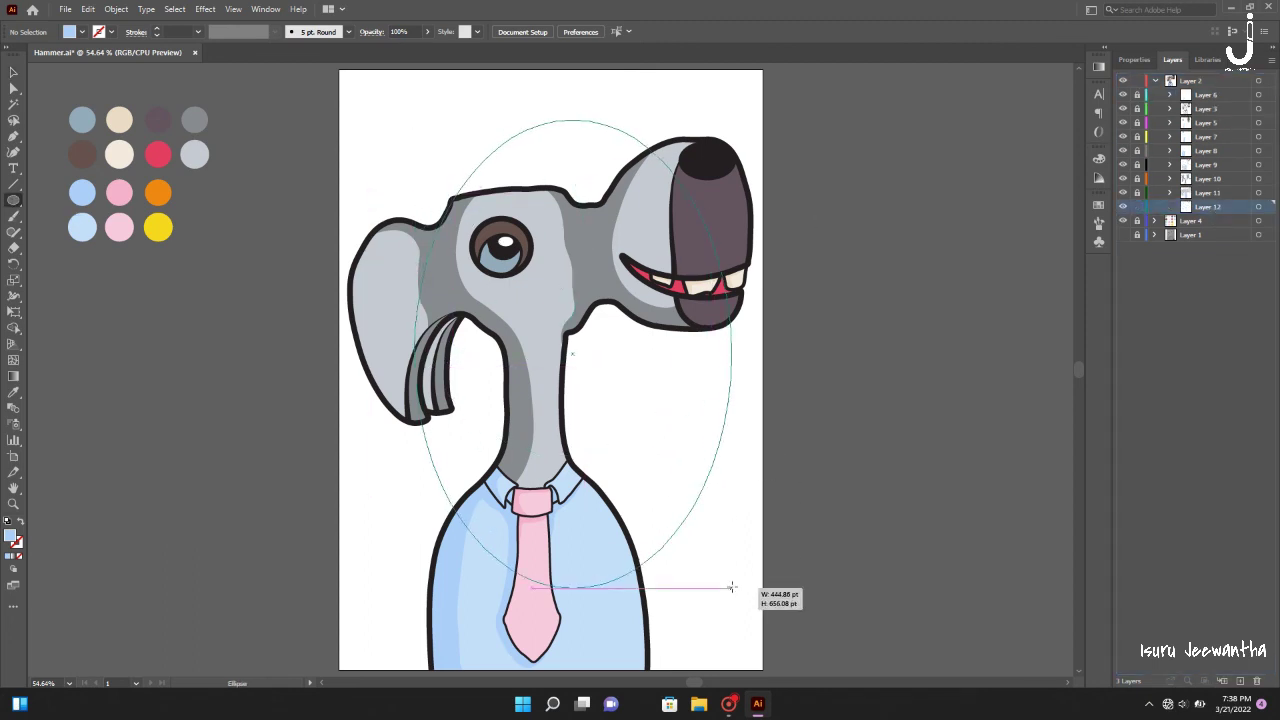
{"action": "key", "text": "v"}
{"action": "left_click_drag", "start_coordinate": [652, 352], "coordinate": [622, 334]}
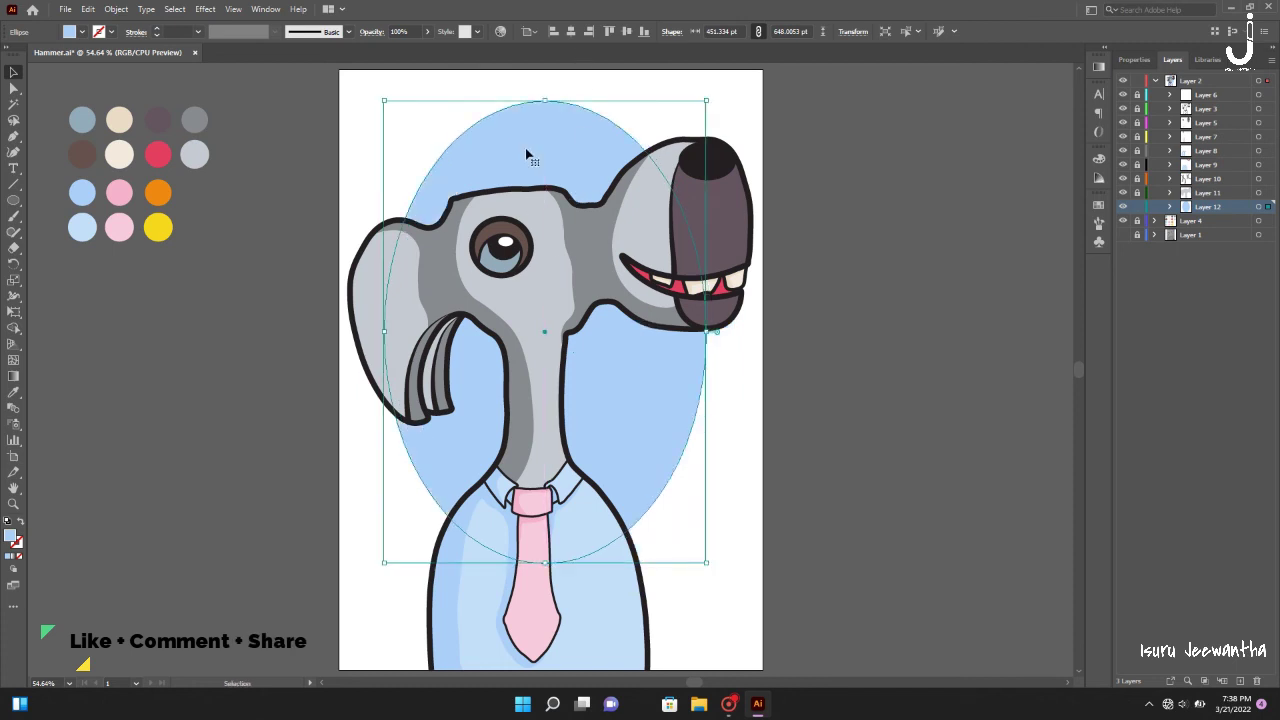
{"action": "left_click_drag", "start_coordinate": [527, 155], "coordinate": [523, 174]}
{"action": "left_click", "coordinate": [570, 31]}
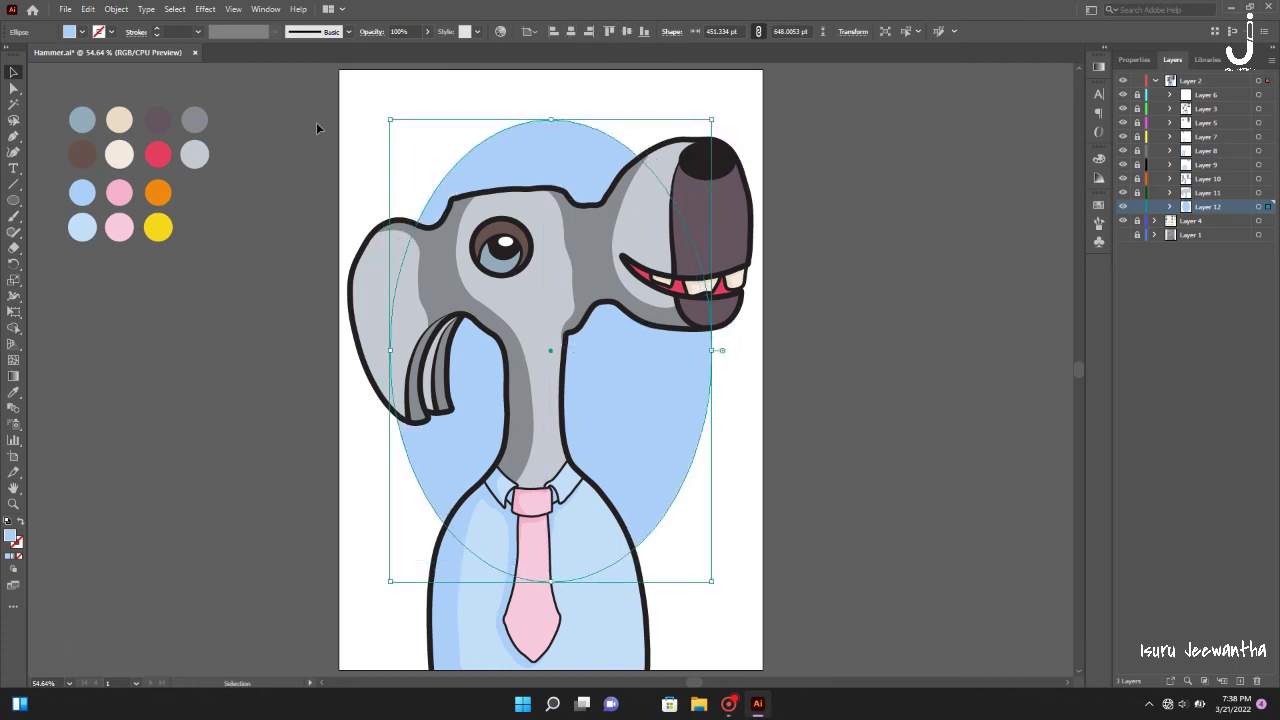
- Give the oval a radial gradient with both stops set to yellow
{"action": "left_click", "coordinate": [10, 377]}
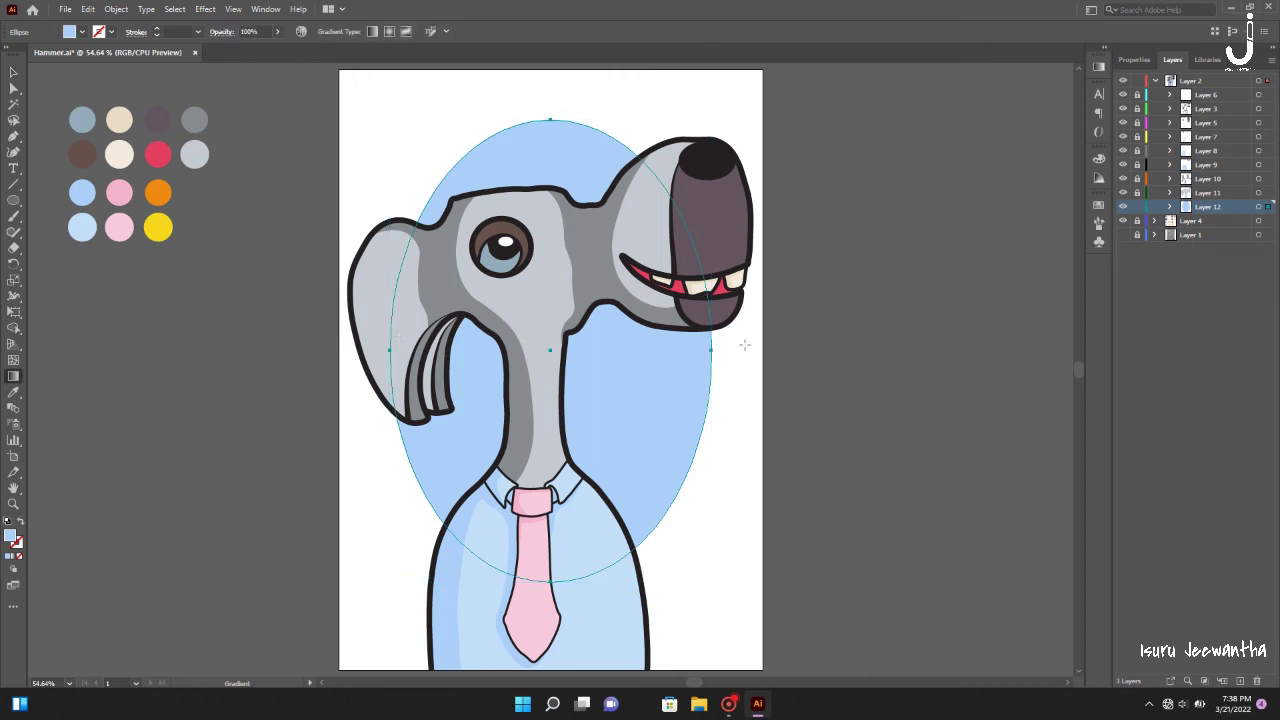
{"action": "left_click", "coordinate": [12, 73]}
{"action": "left_click", "coordinate": [1099, 66]}
{"action": "left_click", "coordinate": [944, 86]}
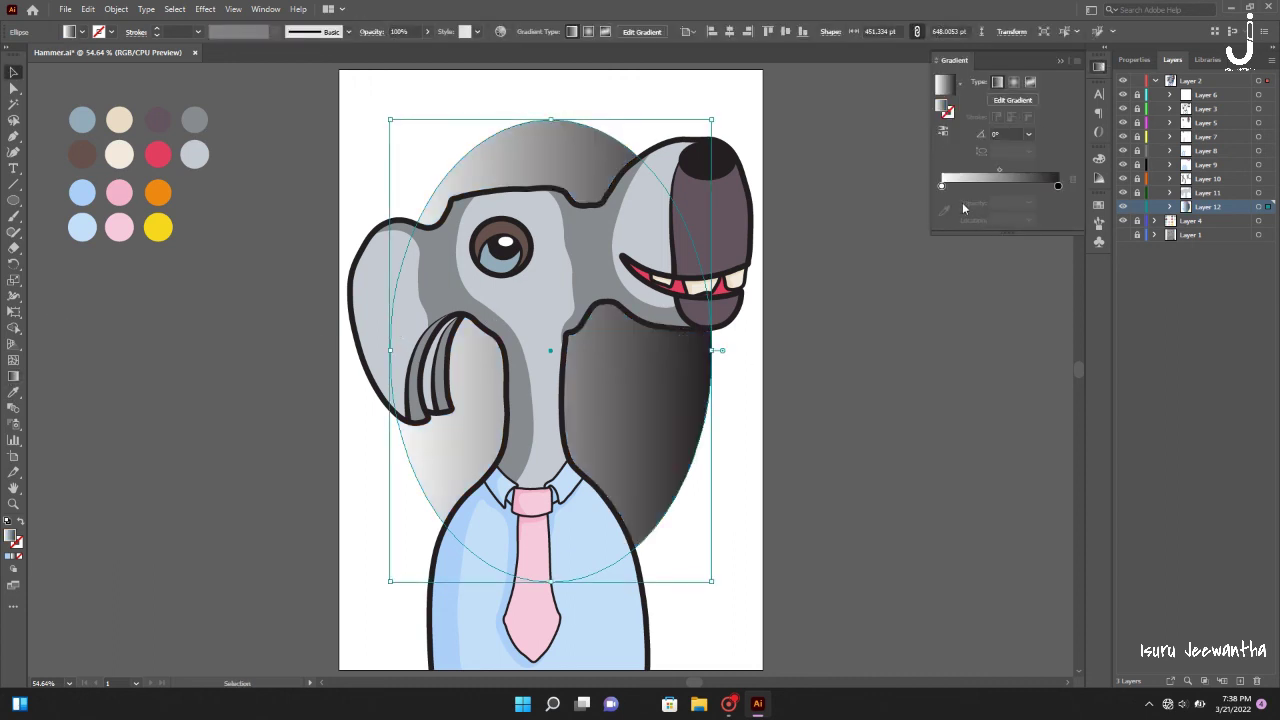
{"action": "left_click", "coordinate": [1014, 84]}
{"action": "left_click", "coordinate": [941, 187]}
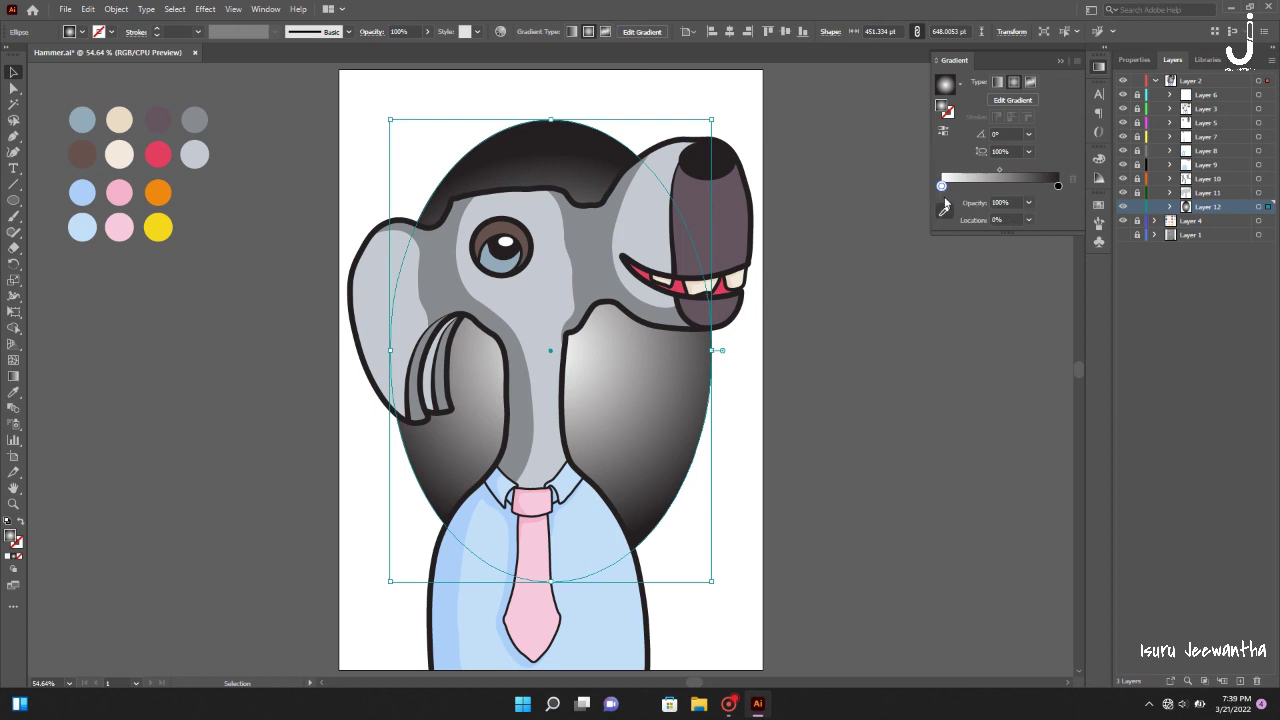
{"action": "left_click", "coordinate": [160, 225]}
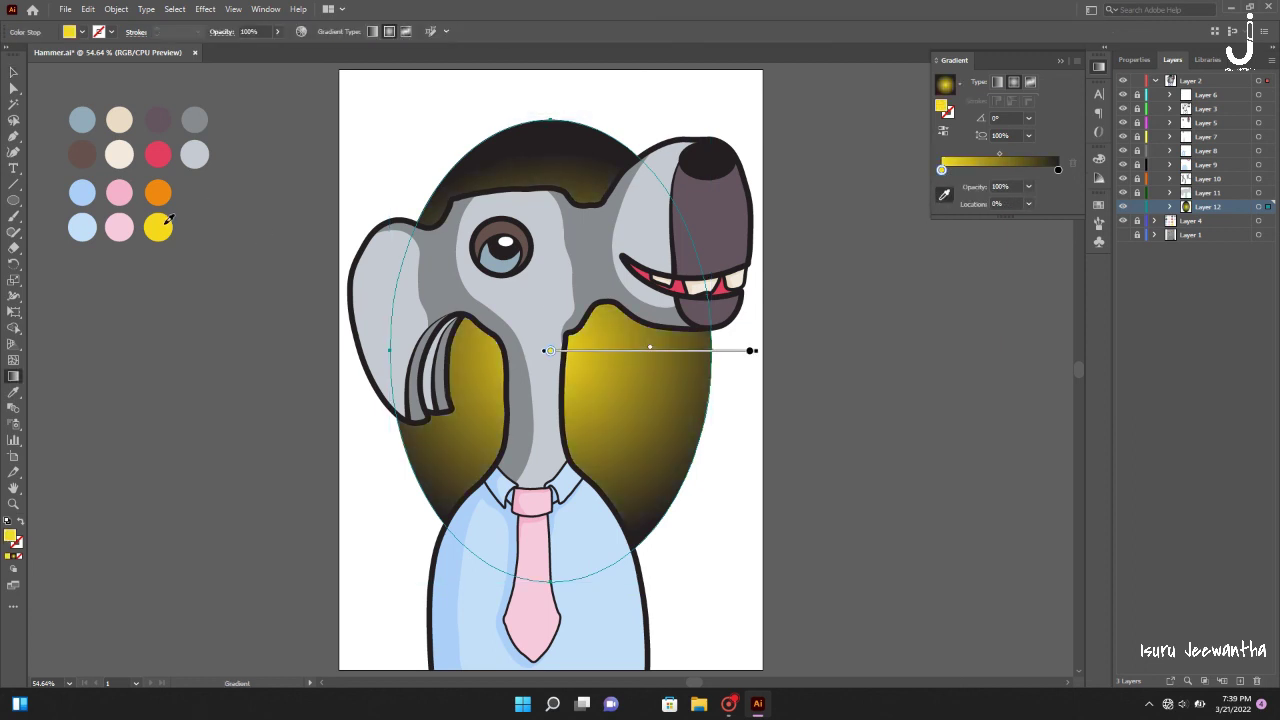
{"action": "left_click", "coordinate": [157, 228]}
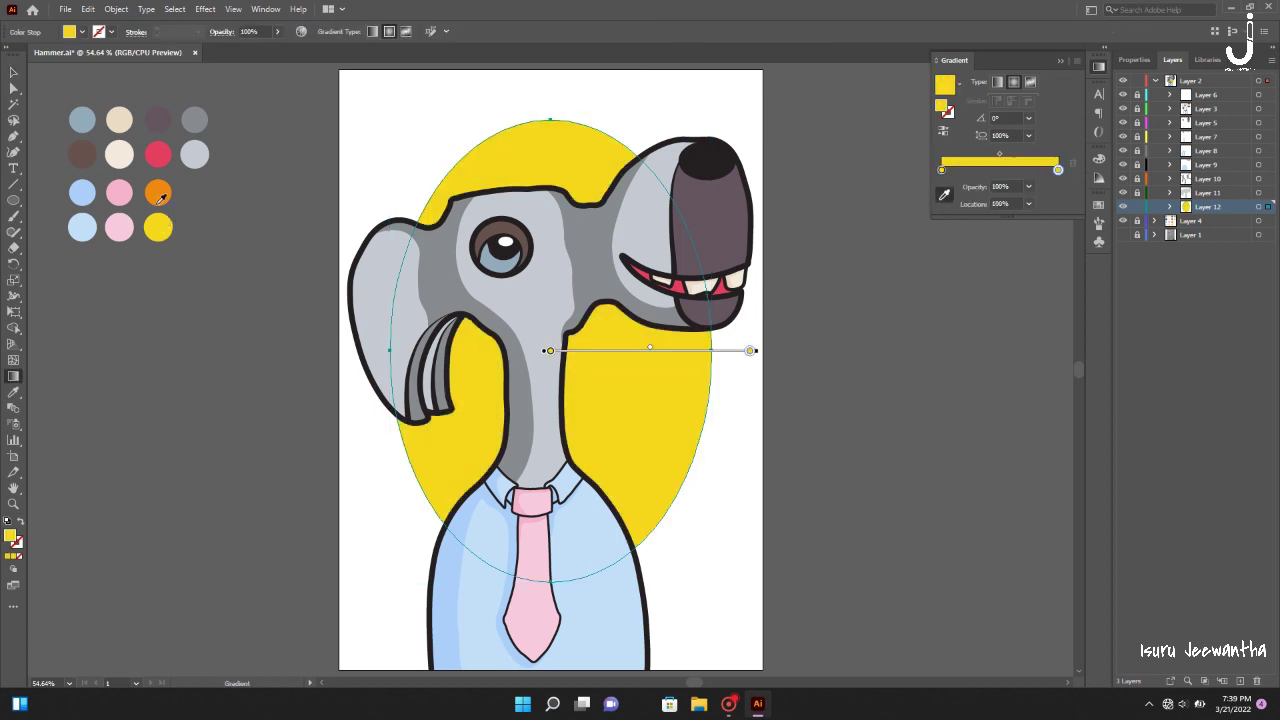
- Set the first gradient stop to white (ffffff) and spread the gradient toward the edge
{"action": "double_click", "coordinate": [948, 107]}
{"action": "type", "text": "ffffff"}
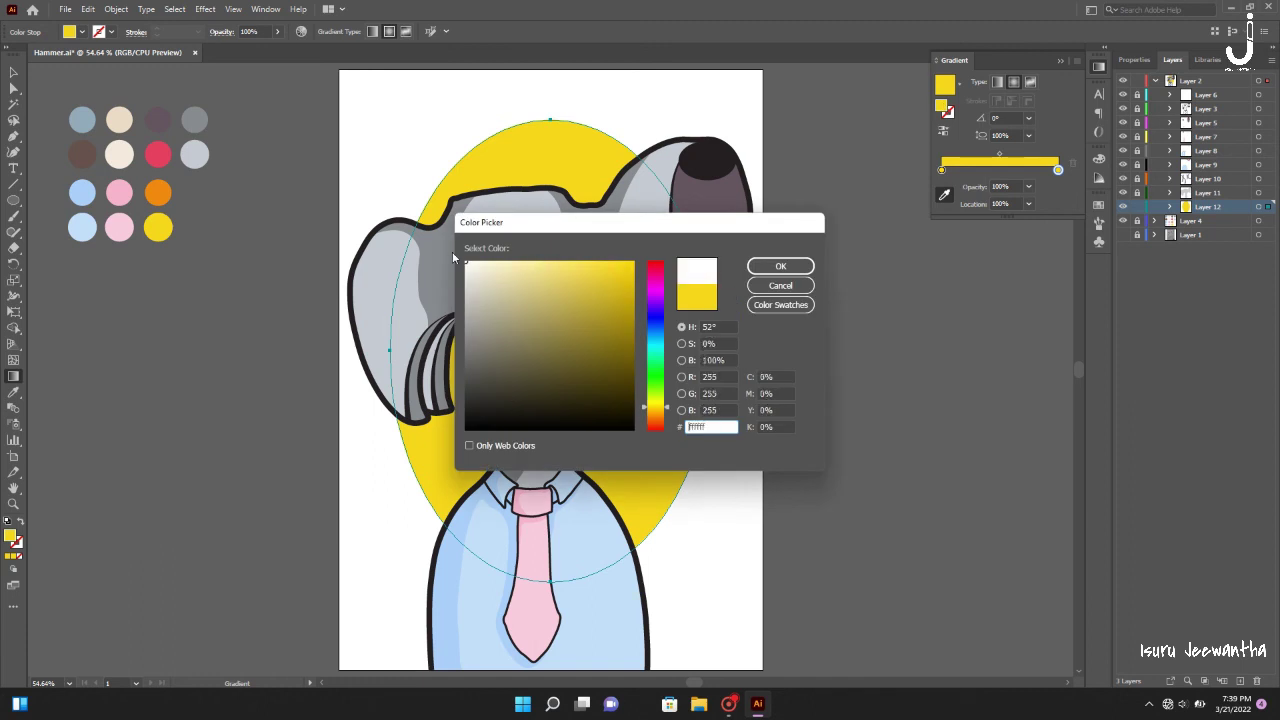
{"action": "left_click", "coordinate": [766, 264]}
{"action": "left_click_drag", "start_coordinate": [1000, 153], "coordinate": [1045, 153]}
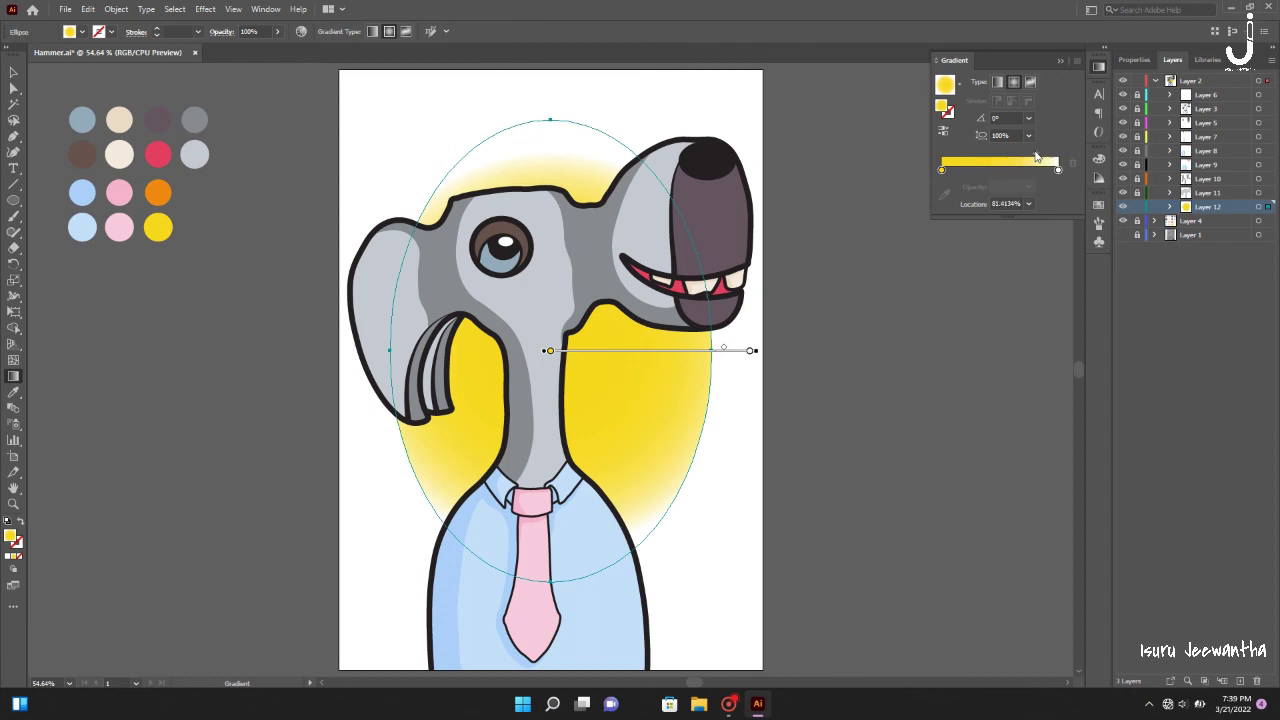
- Make the gradient's end stop bright yellow #f9f90b
{"action": "left_click", "coordinate": [1058, 169]}
{"action": "double_click", "coordinate": [948, 107]}
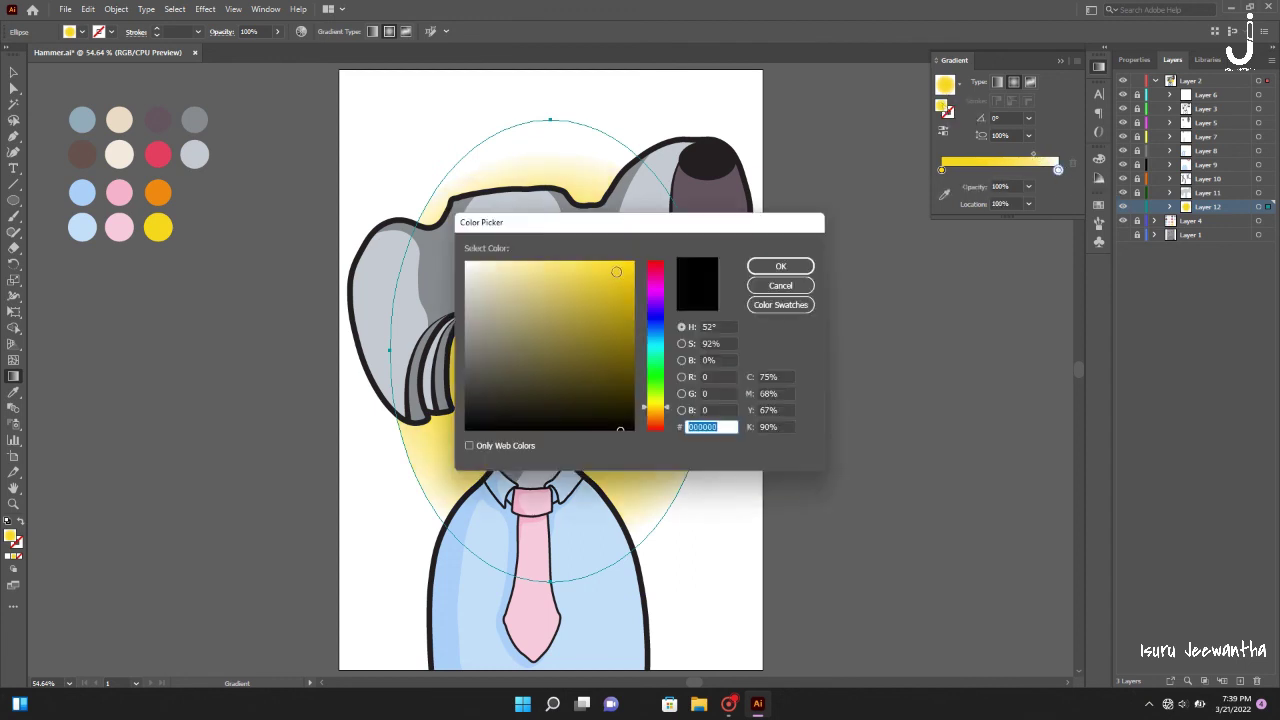
{"action": "left_click", "coordinate": [604, 273]}
{"action": "left_click", "coordinate": [555, 260]}
{"action": "left_click", "coordinate": [780, 266]}
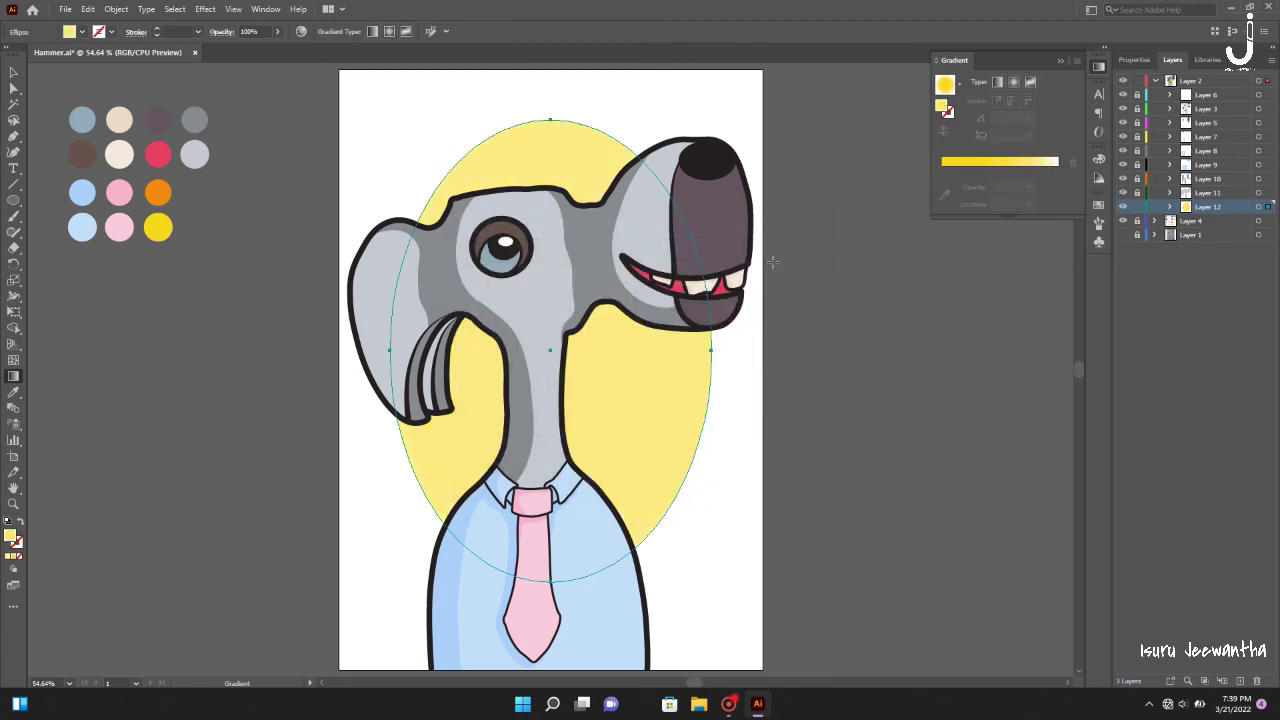
{"action": "left_click", "coordinate": [1058, 170]}
{"action": "double_click", "coordinate": [944, 88]}
{"action": "left_click", "coordinate": [570, 272]}
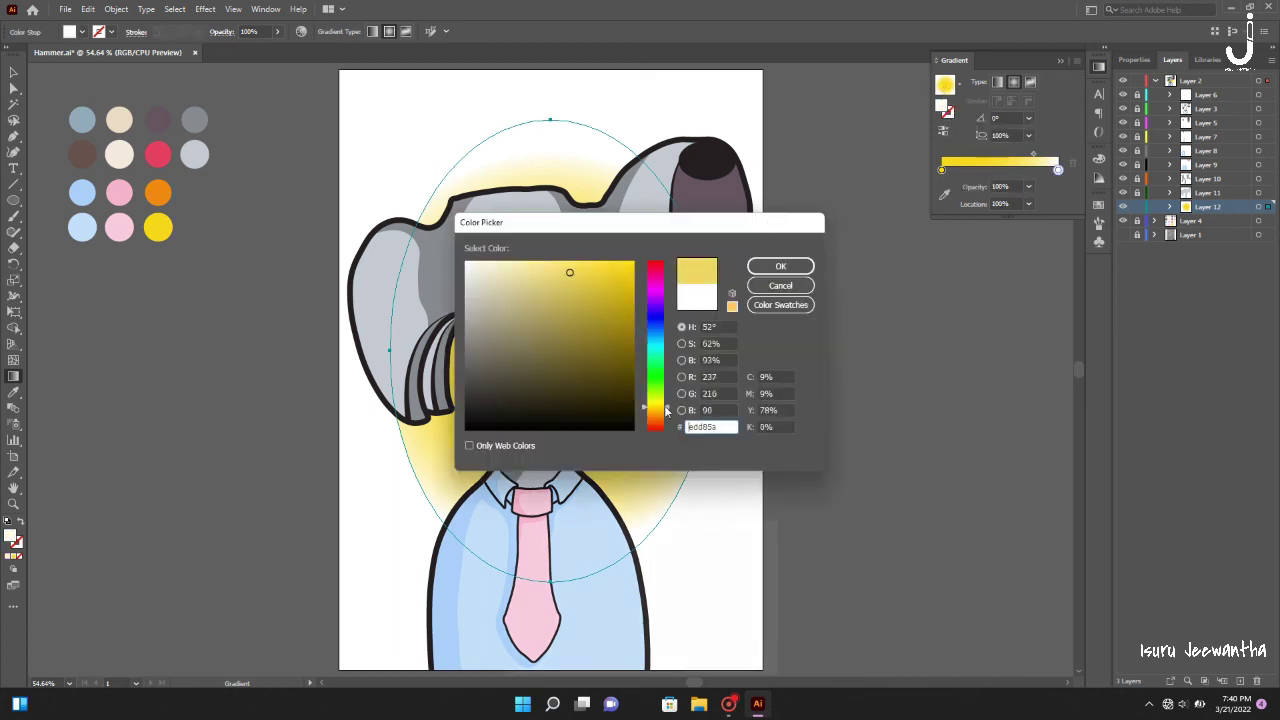
{"action": "left_click_drag", "start_coordinate": [667, 412], "coordinate": [667, 402]}
{"action": "left_click", "coordinate": [627, 264]}
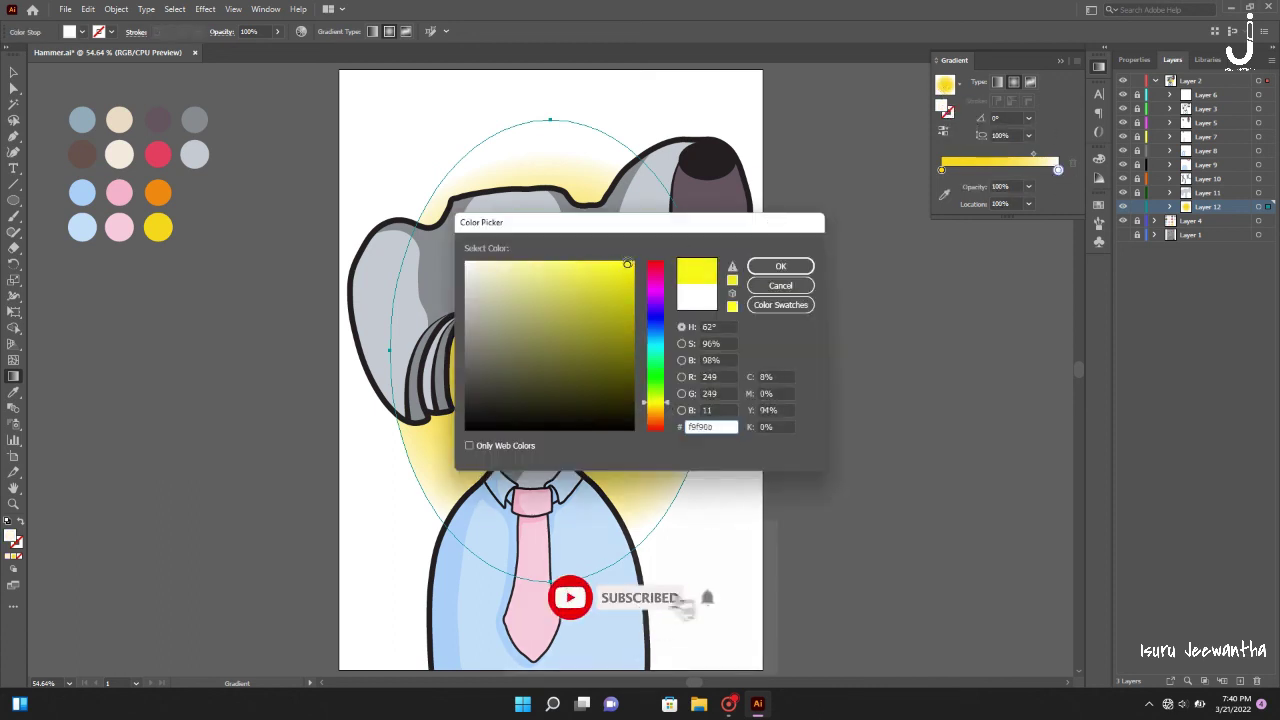
{"action": "left_click", "coordinate": [780, 266]}
- Lower the end stop's opacity to 20%
{"action": "left_click", "coordinate": [1034, 157]}
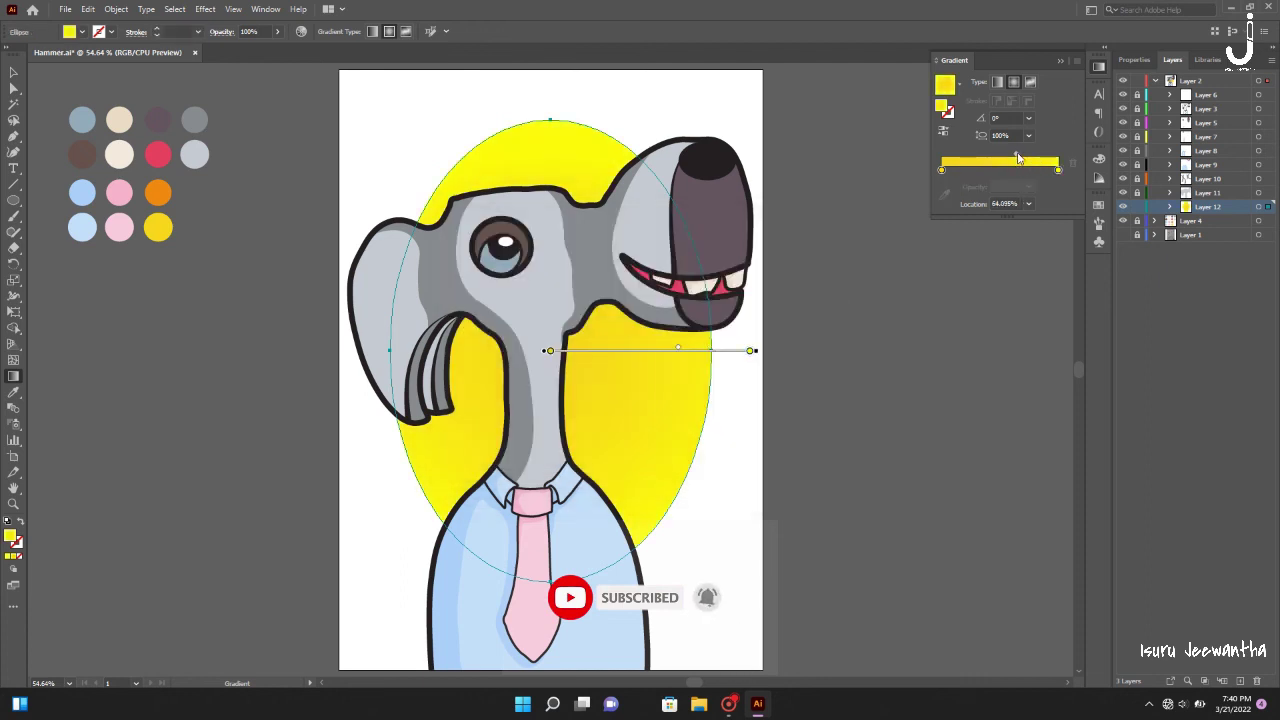
{"action": "left_click", "coordinate": [1058, 170]}
{"action": "left_click", "coordinate": [1028, 186]}
{"action": "left_click", "coordinate": [1043, 275]}
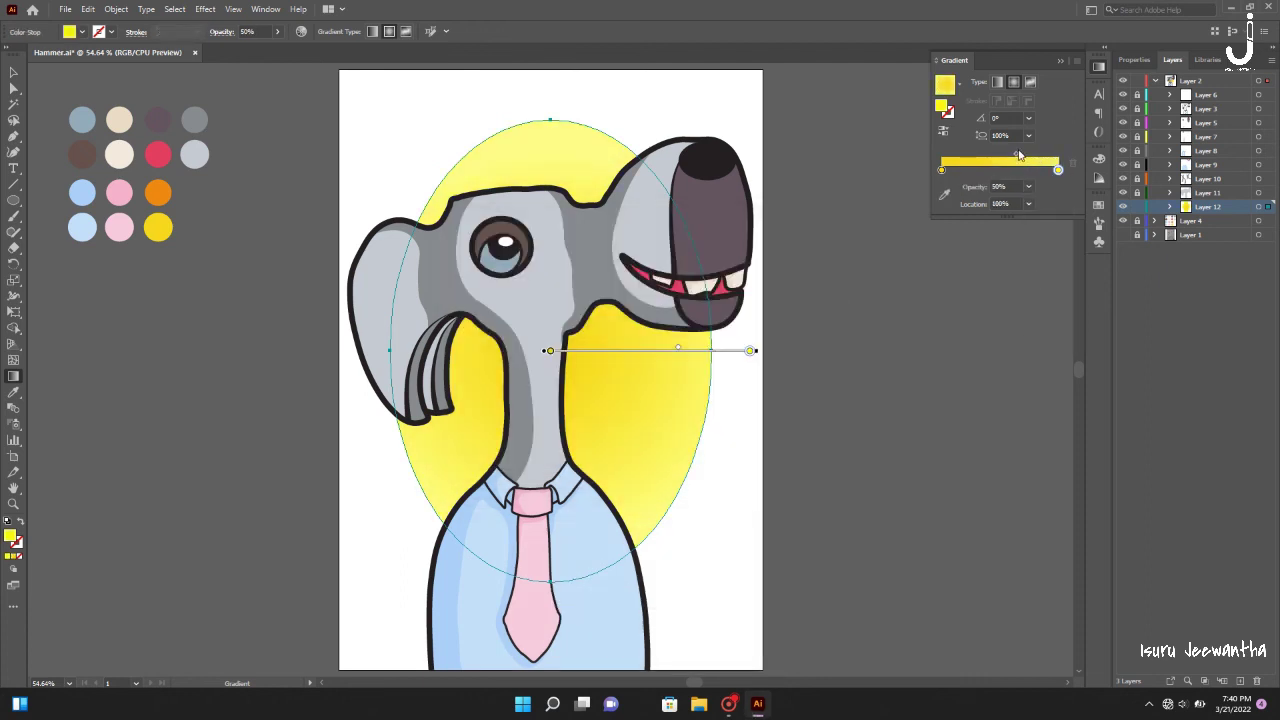
{"action": "left_click", "coordinate": [1028, 186]}
{"action": "left_click", "coordinate": [1045, 230]}
- Deselect the ellipse, set the opacity field to 0%, and add a new empty layer
{"action": "key", "text": "v"}
{"action": "left_click", "coordinate": [1020, 421]}
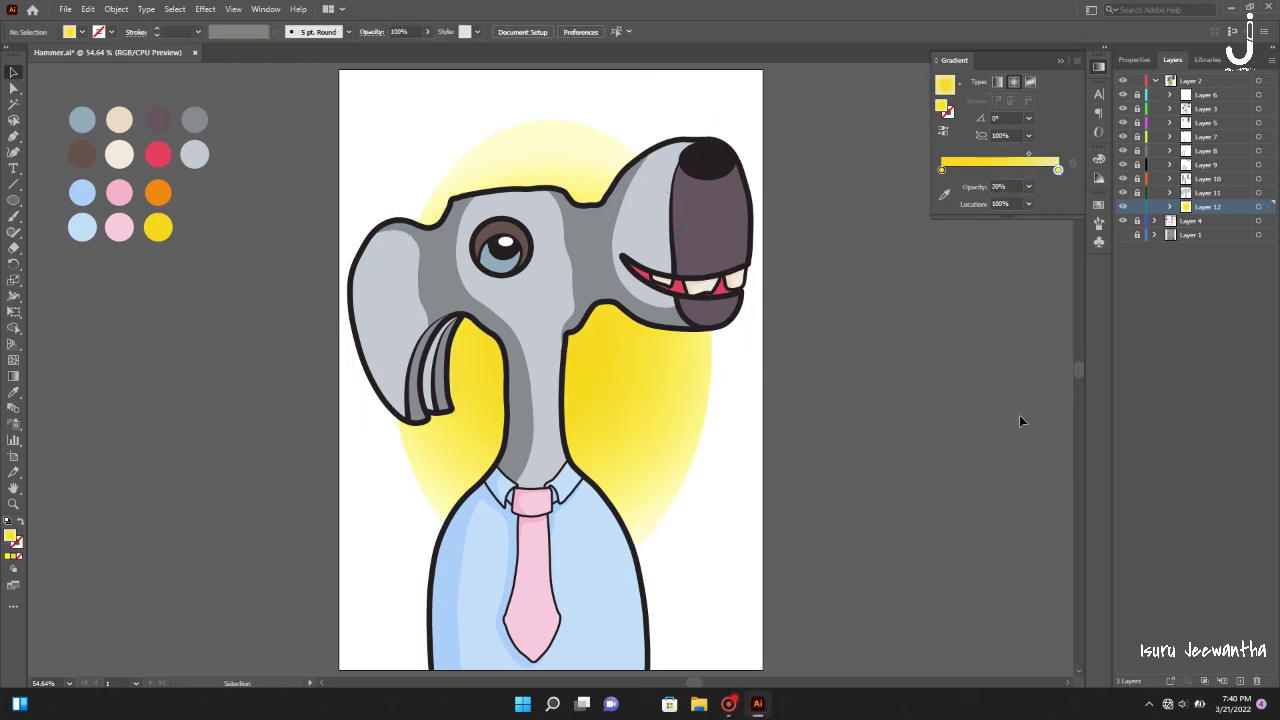
{"action": "left_click", "coordinate": [1028, 186]}
{"action": "left_click", "coordinate": [1033, 203]}
{"action": "left_click", "coordinate": [1222, 681]}
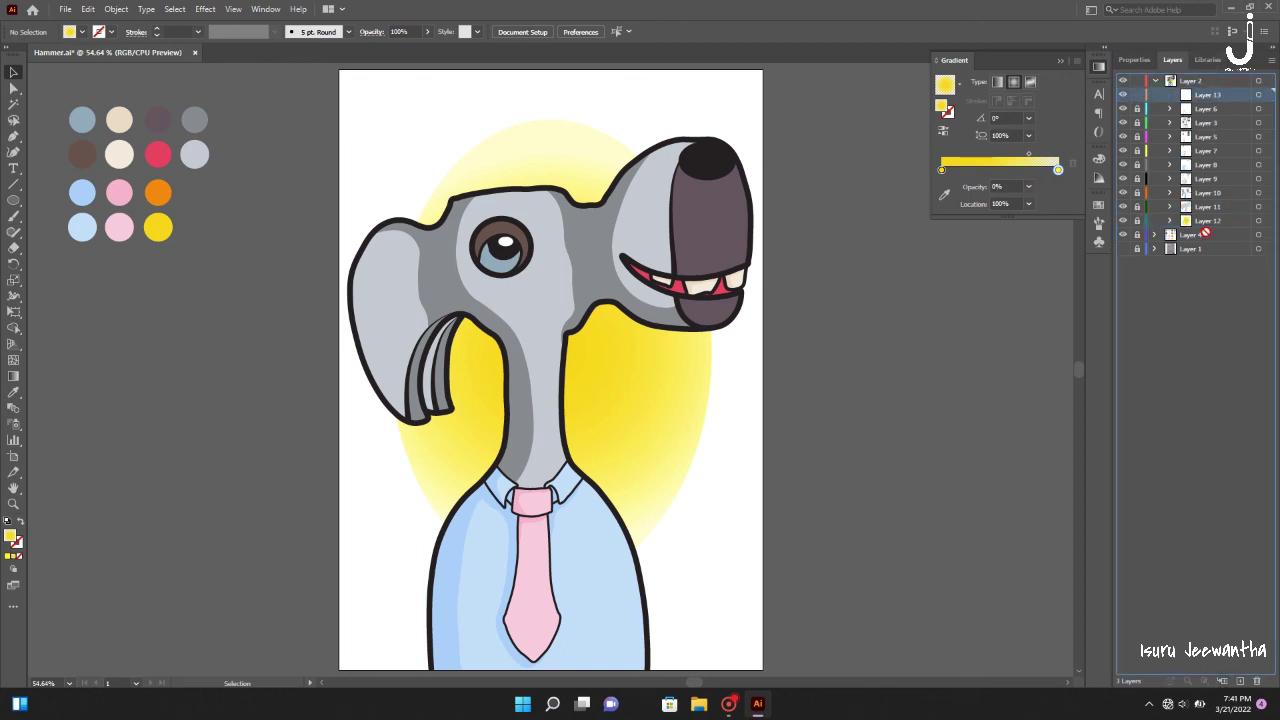
- Draw an artboard-sized background shape with the Pen tool and fill it orange
{"action": "left_click", "coordinate": [13, 136]}
{"action": "scroll", "coordinate": [400, 83], "scroll_direction": "up", "scroll_amount": 1}
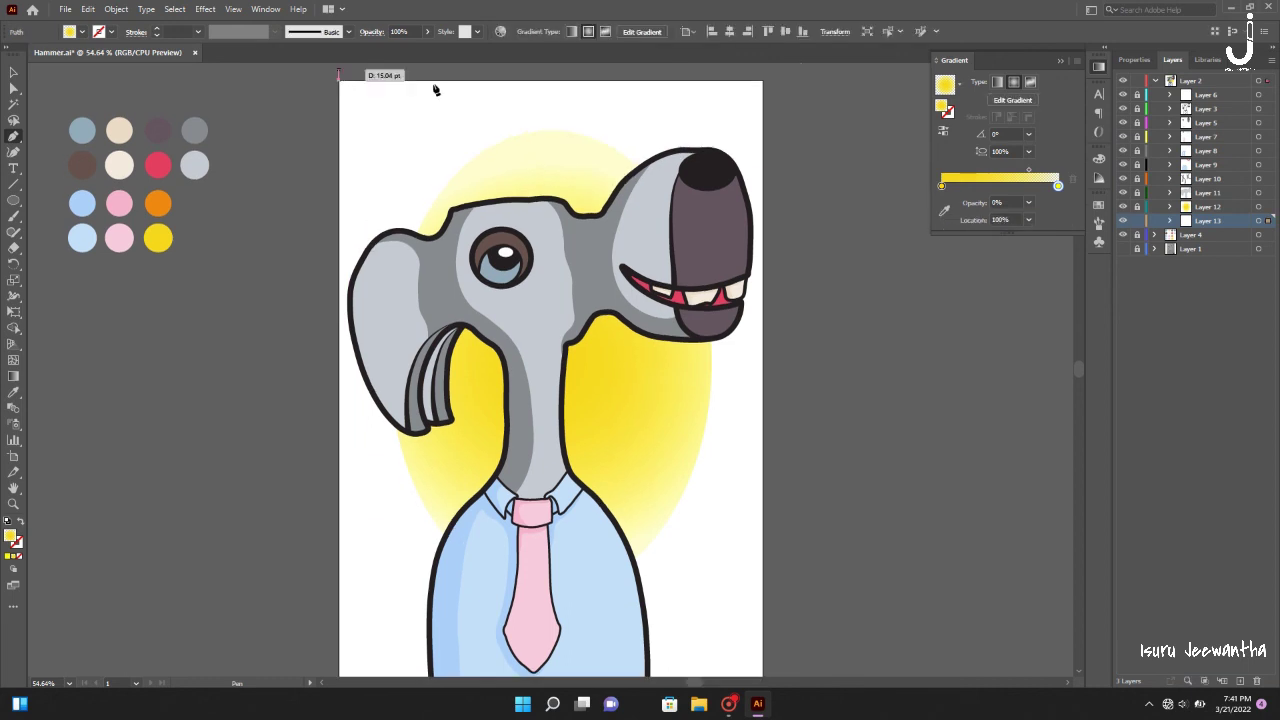
{"action": "left_click", "coordinate": [763, 82]}
{"action": "scroll", "coordinate": [766, 240], "scroll_direction": "down", "scroll_amount": 5}
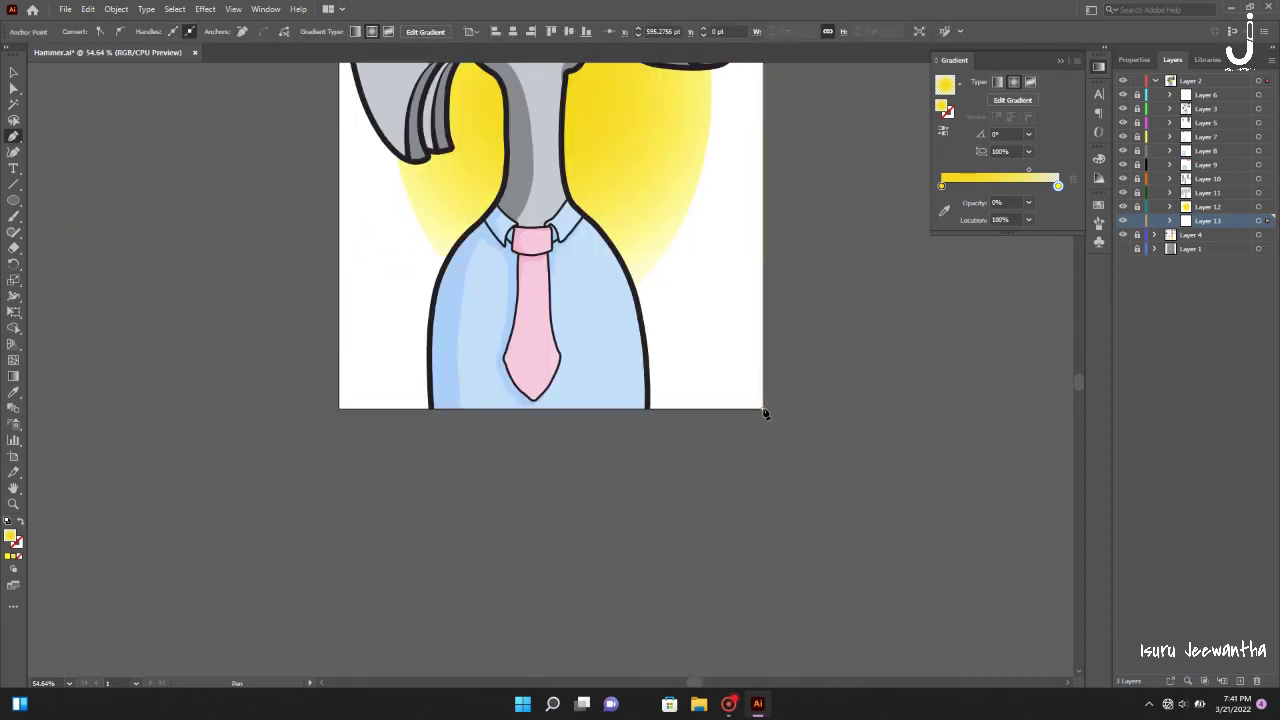
{"action": "left_click", "coordinate": [763, 408]}
{"action": "left_click", "coordinate": [340, 408]}
{"action": "scroll", "coordinate": [370, 200], "scroll_direction": "up", "scroll_amount": 6}
{"action": "left_click", "coordinate": [340, 147]}
{"action": "scroll", "coordinate": [386, 270], "scroll_direction": "down", "scroll_amount": 1}
{"action": "left_click", "coordinate": [13, 73]}
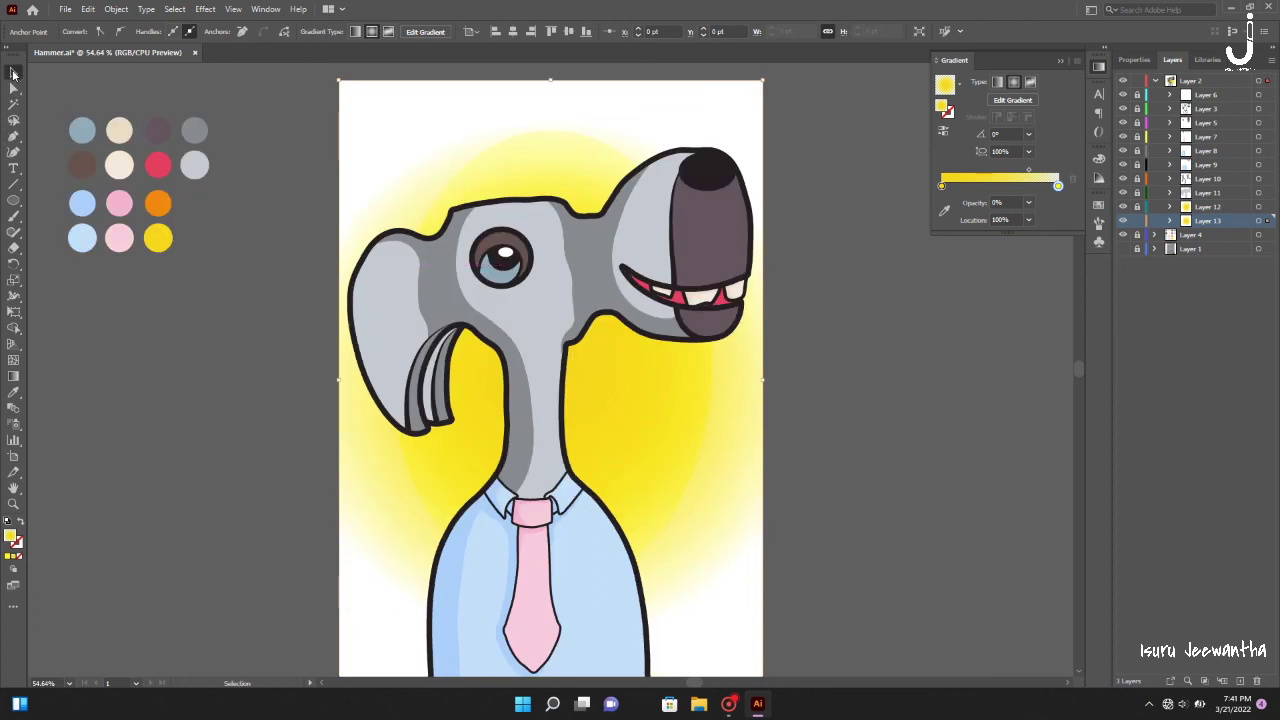
{"action": "left_click", "coordinate": [158, 203]}
{"action": "key", "text": "ctrl+shift+a"}
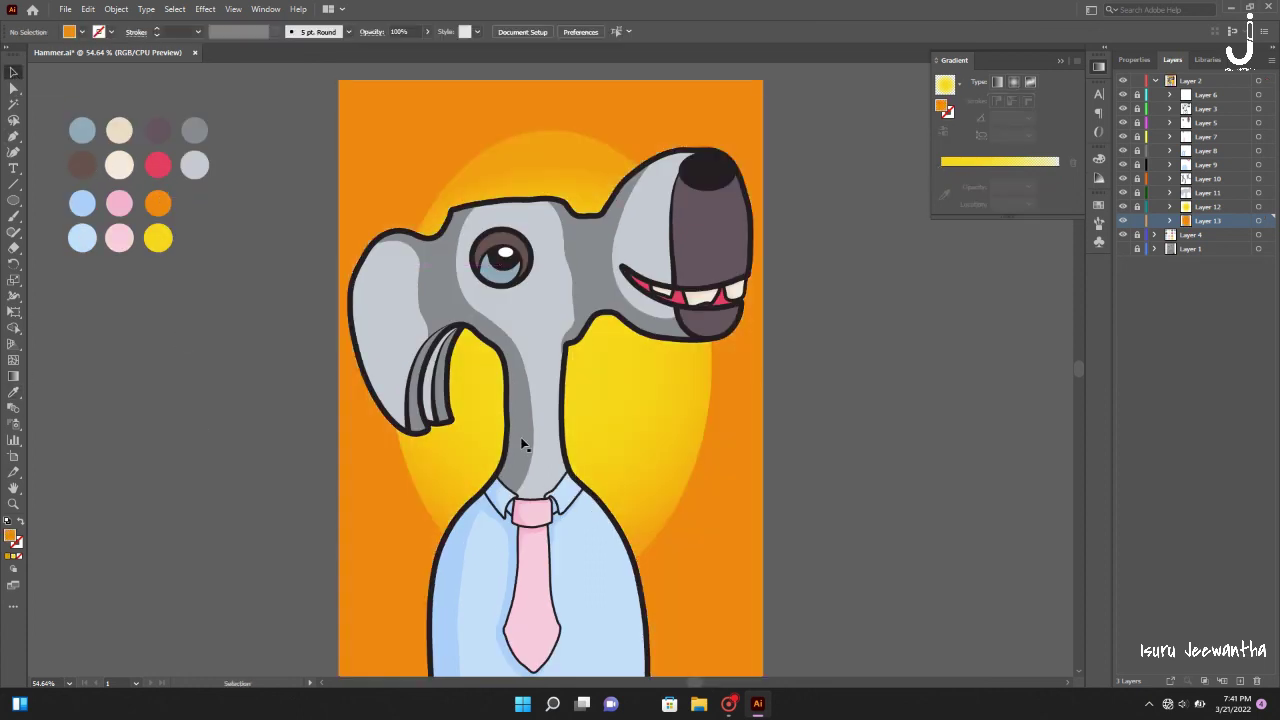
- Stretch the yellow gradient ellipse to the artboard edges, then hide its layer
{"action": "left_click", "coordinate": [1137, 207]}
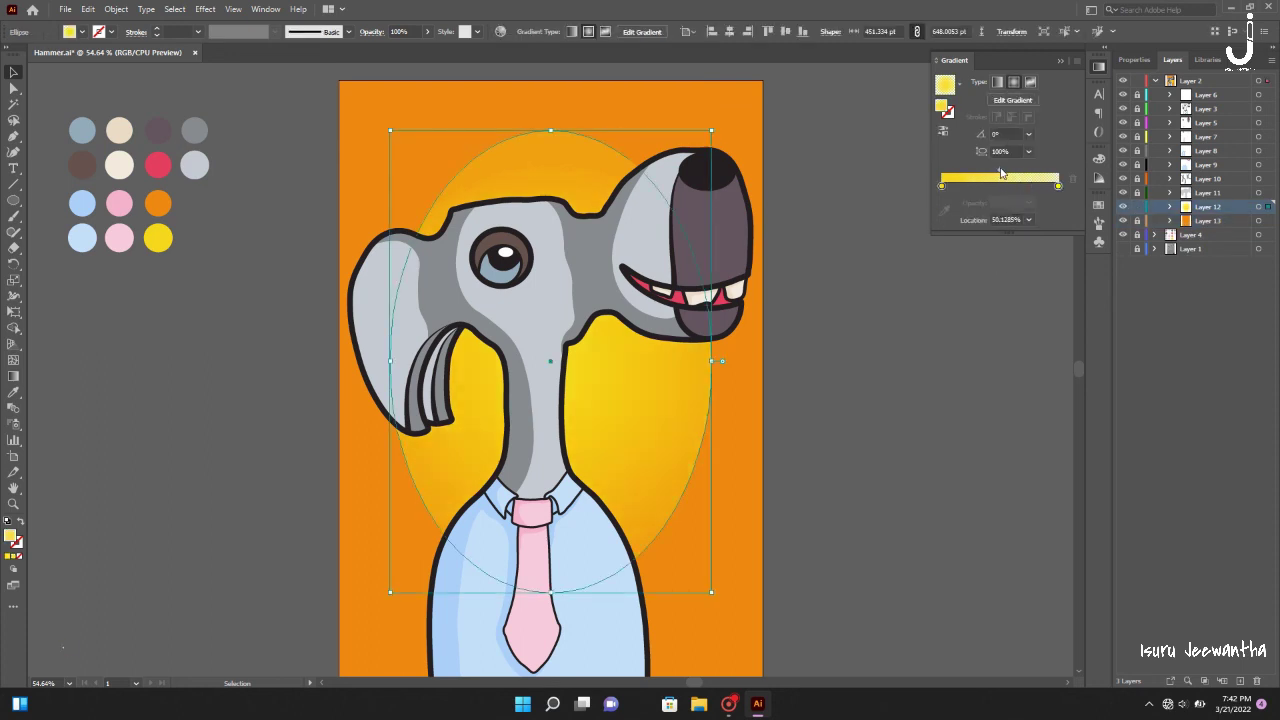
{"action": "scroll", "coordinate": [390, 433], "scroll_direction": "down", "scroll_amount": 4}
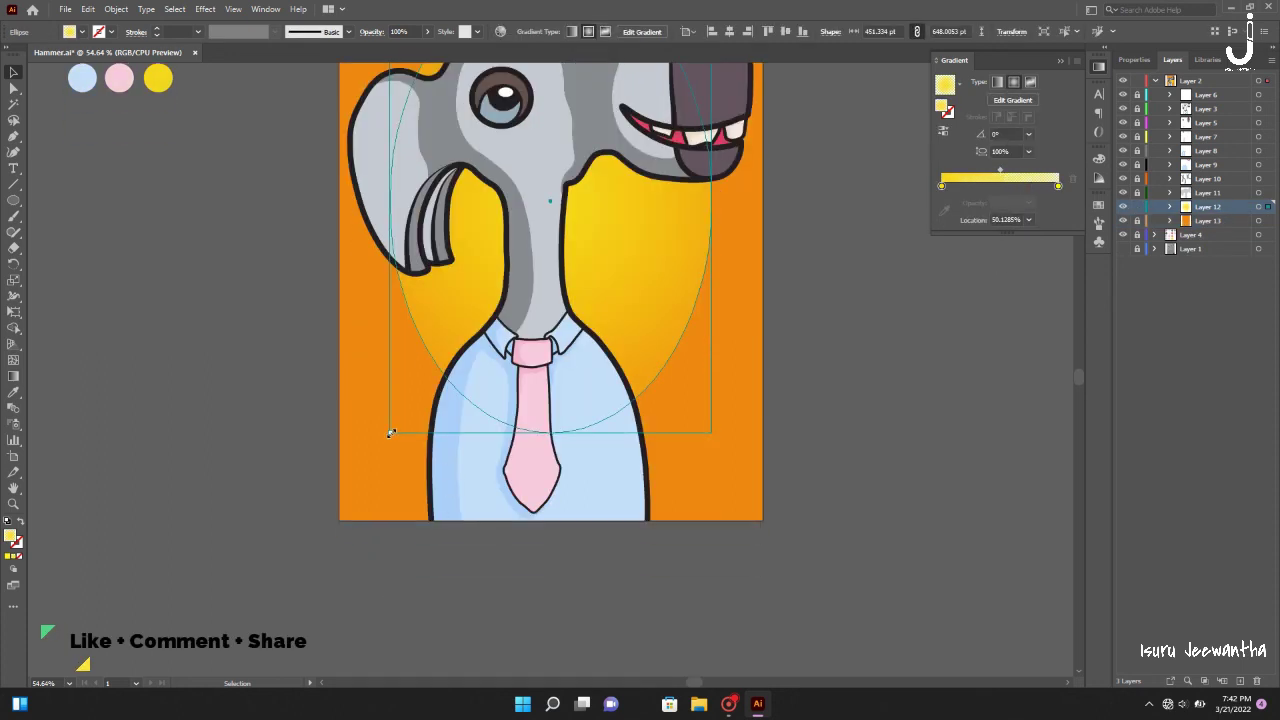
{"action": "left_click_drag", "start_coordinate": [390, 433], "coordinate": [339, 519]}
{"action": "left_click_drag", "start_coordinate": [711, 244], "coordinate": [762, 244]}
{"action": "scroll", "coordinate": [560, 230], "scroll_direction": "up", "scroll_amount": 6}
{"action": "left_click_drag", "start_coordinate": [550, 205], "coordinate": [550, 176]}
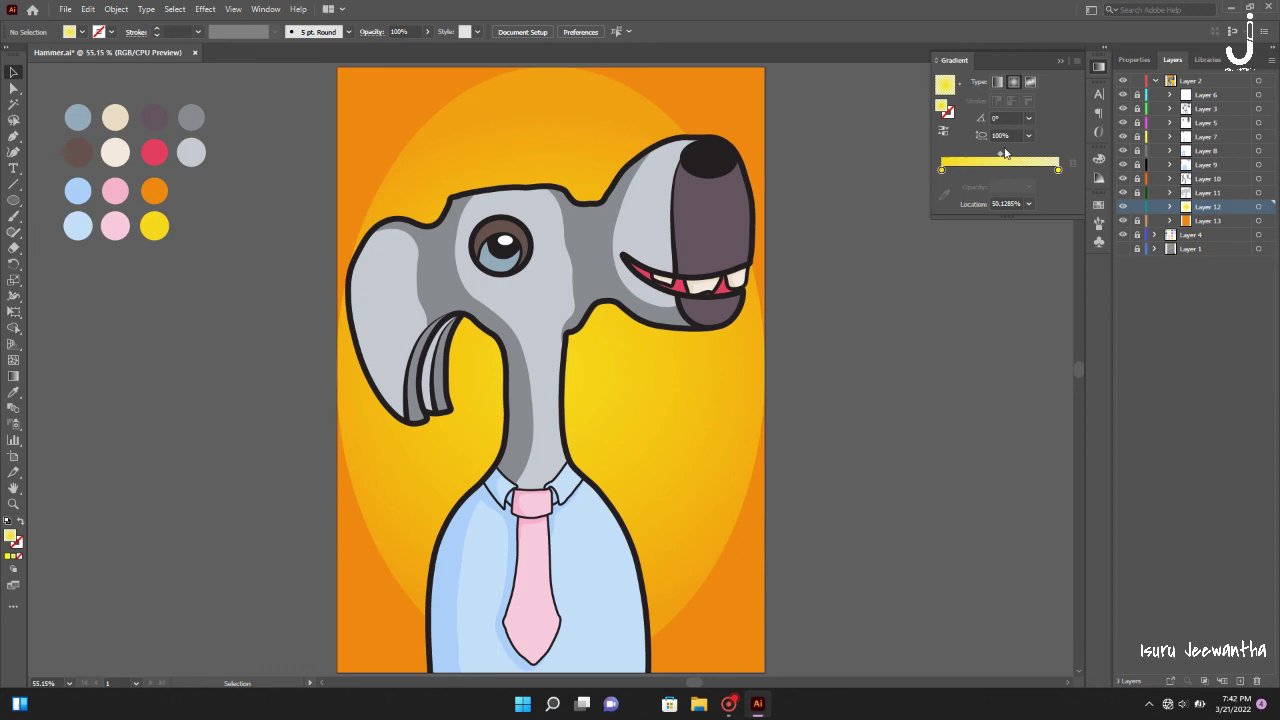
{"action": "left_click", "coordinate": [1122, 206]}
- Give the background a radial gradient with an orange end stop and midpoint near 48%
{"action": "left_click", "coordinate": [944, 84]}
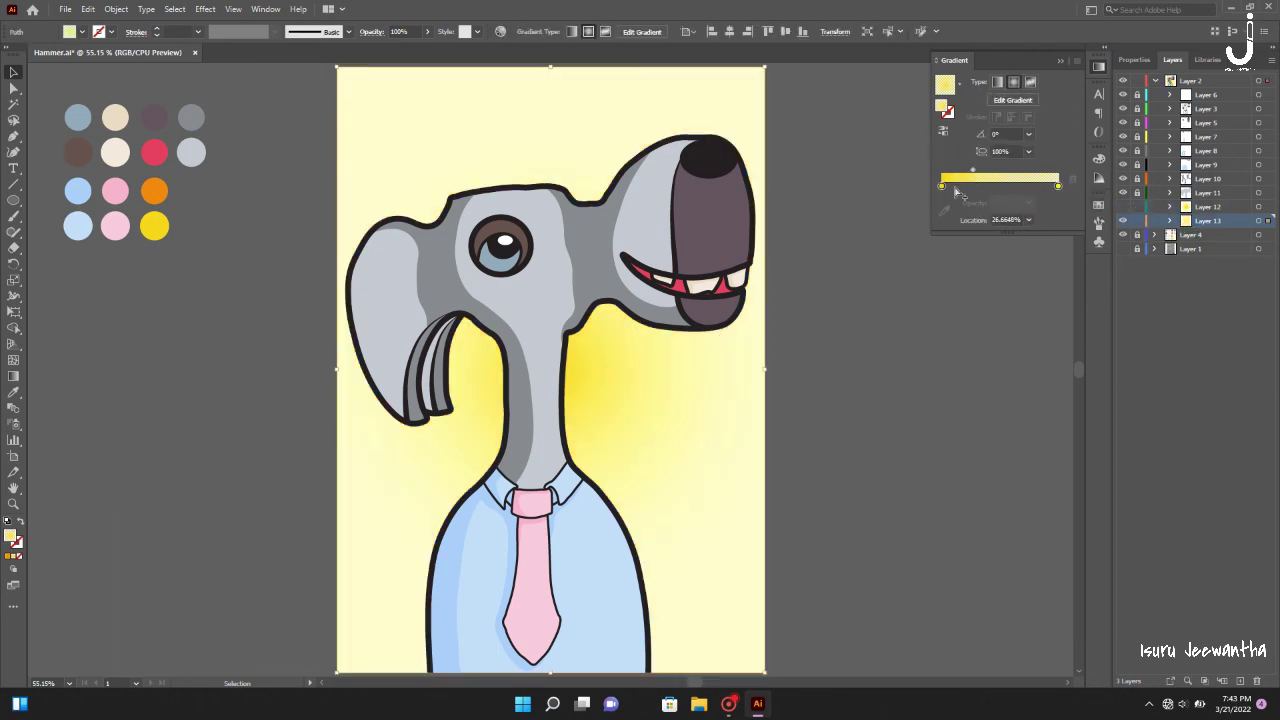
{"action": "left_click", "coordinate": [942, 186]}
{"action": "left_click", "coordinate": [1058, 168]}
{"action": "left_click", "coordinate": [158, 192]}
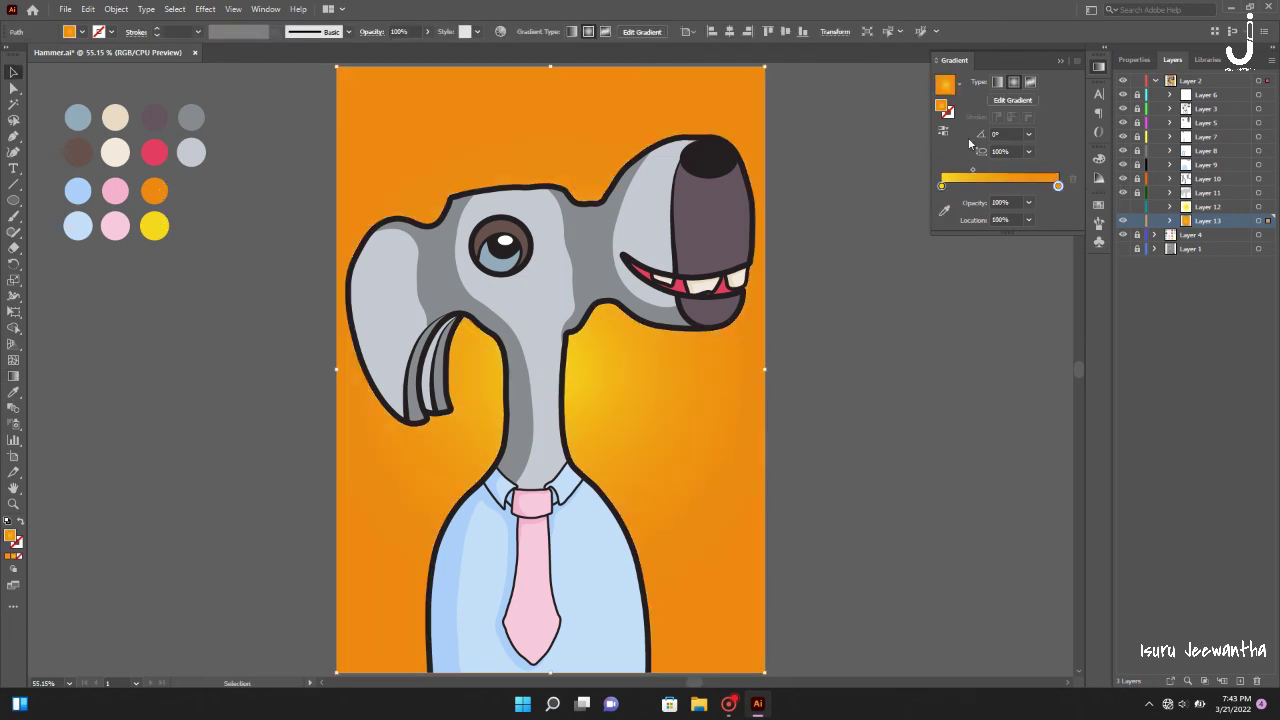
{"action": "left_click_drag", "start_coordinate": [986, 171], "coordinate": [1043, 172]}
{"action": "left_click", "coordinate": [1030, 204]}
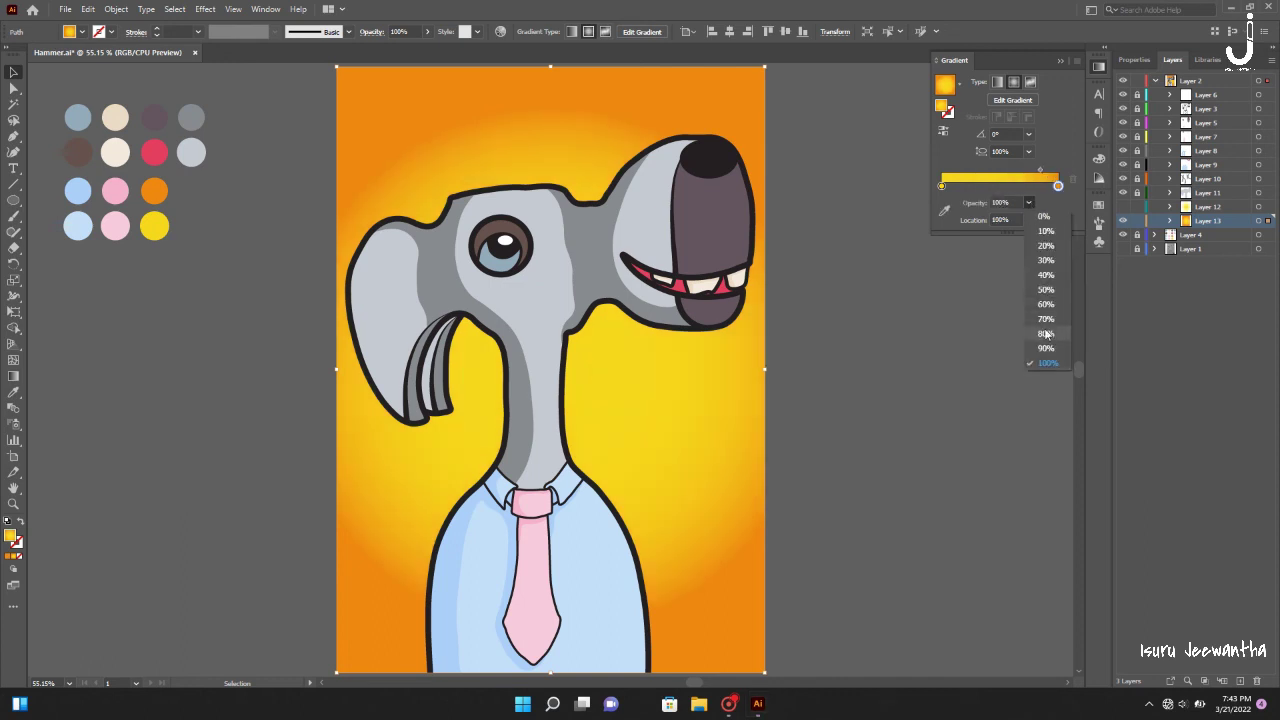
{"action": "left_click", "coordinate": [1046, 334]}
{"action": "left_click", "coordinate": [1030, 204]}
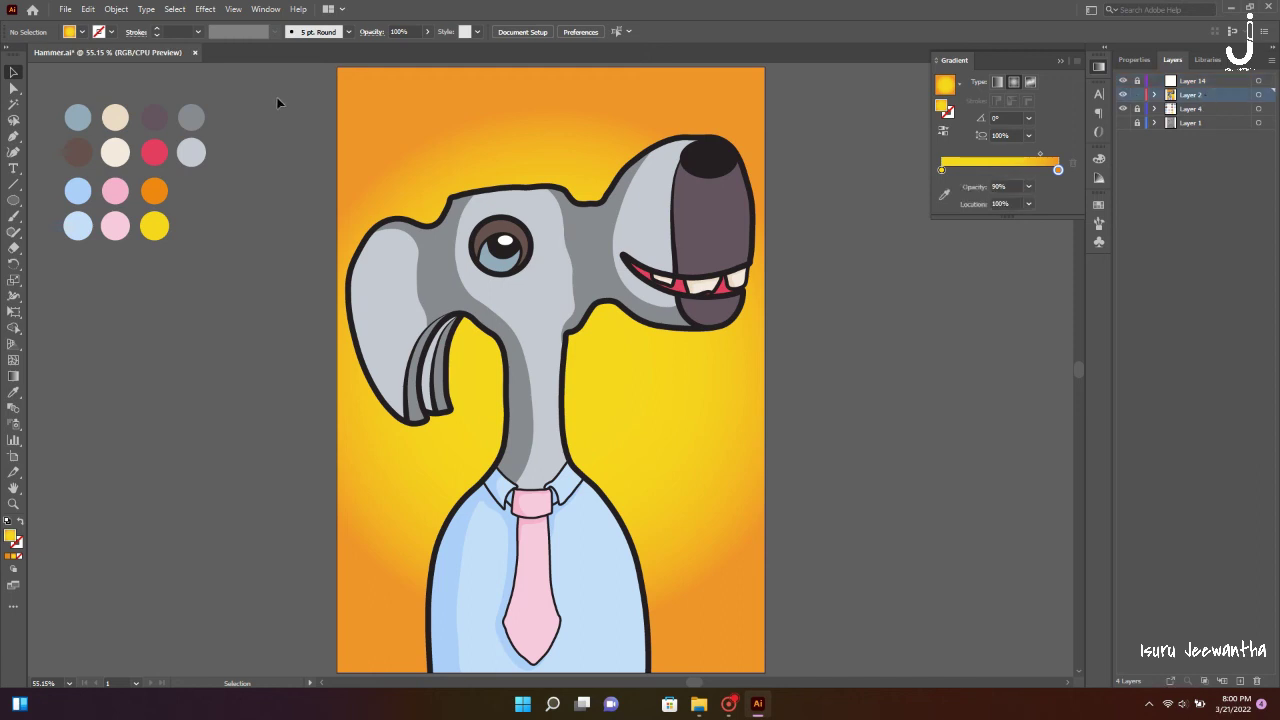
- Select all the artwork in the illustration, collapsing Layer 2's sublayers along the way
{"action": "key", "text": "a"}
{"action": "key", "text": "ctrl+a"}
{"action": "right_click", "coordinate": [694, 514]}
{"action": "left_click", "coordinate": [894, 347]}
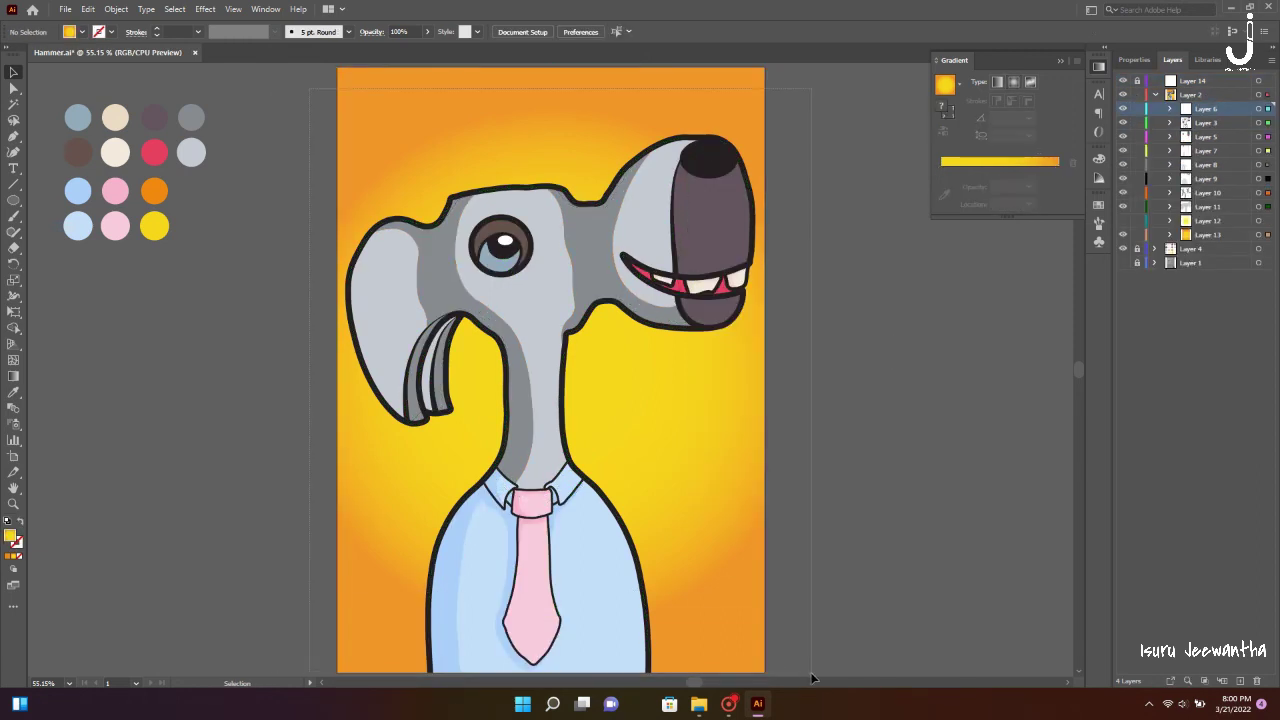
{"action": "key", "text": "ctrl+a"}
{"action": "left_click", "coordinate": [1156, 94]}
{"action": "key", "text": "ctrl+shift+a"}
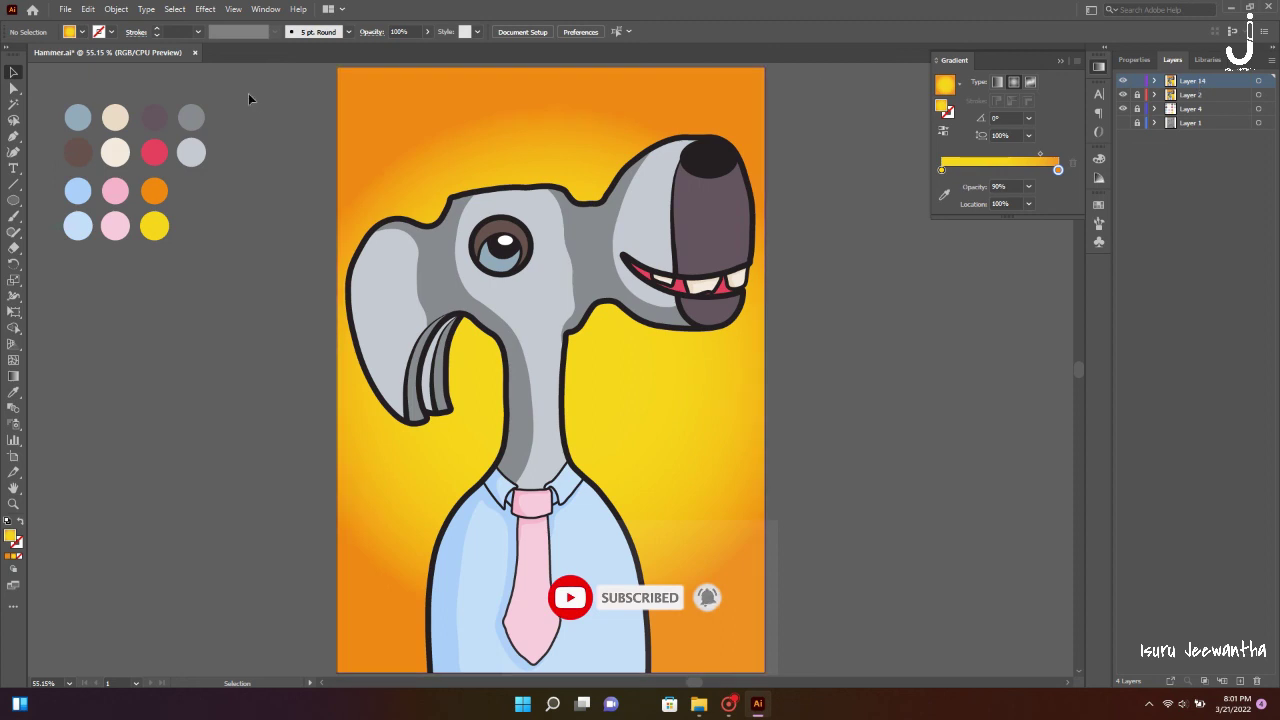
{"action": "key", "text": "ctrl+a"}
- Apply a Regular Grain texture at Intensity 40 and Contrast 50, then deselect to view it
{"action": "left_click", "coordinate": [205, 9]}
{"action": "mouse_move", "coordinate": [225, 296]}
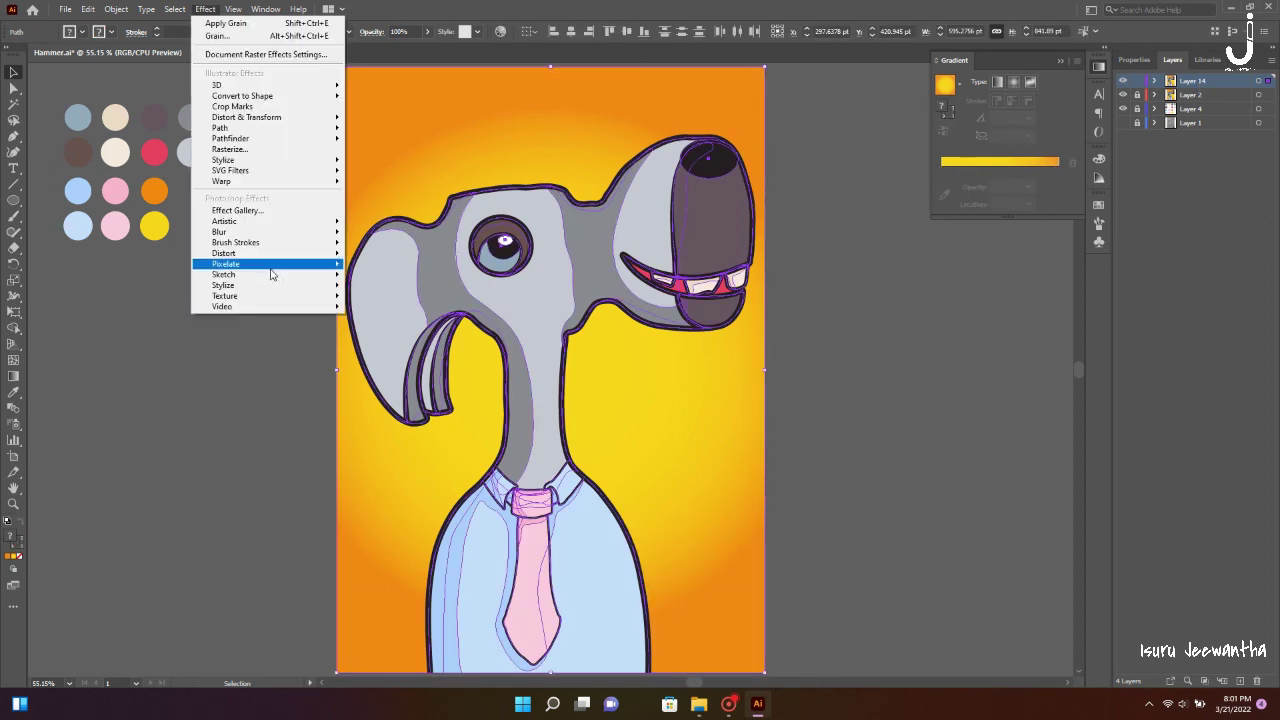
{"action": "left_click", "coordinate": [380, 307]}
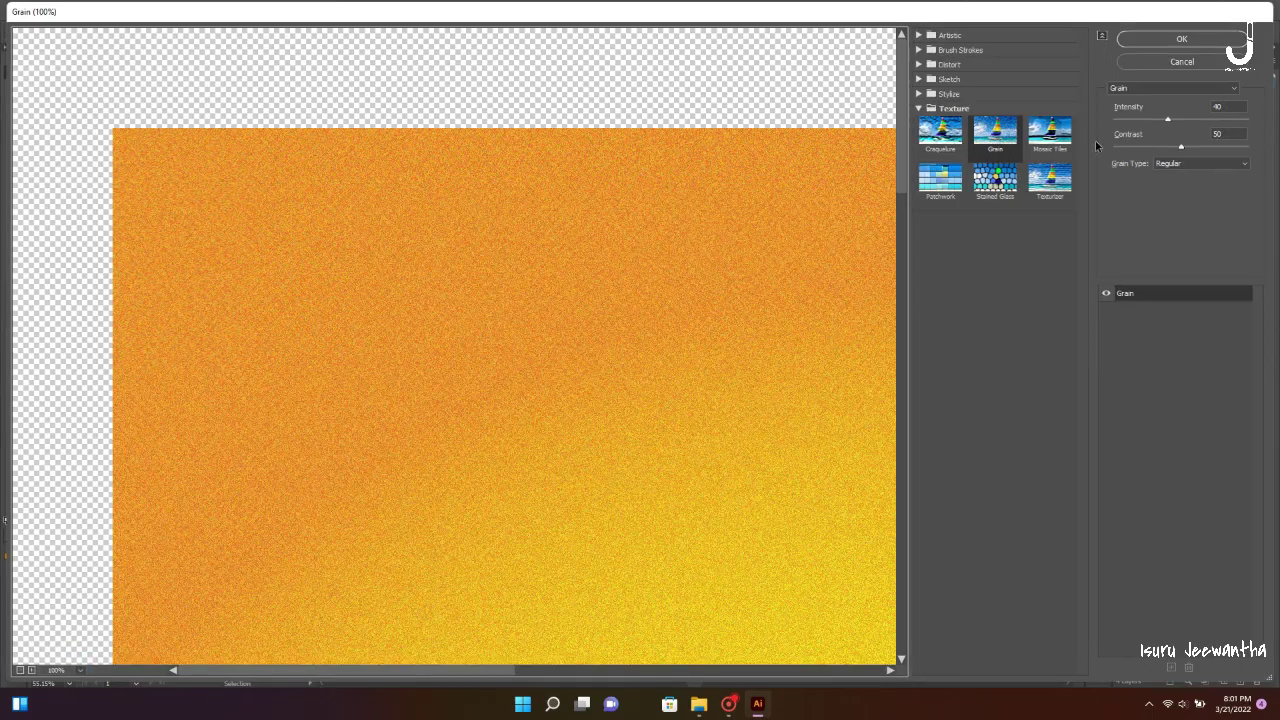
{"action": "left_click", "coordinate": [1190, 40]}
{"action": "left_click", "coordinate": [892, 439]}
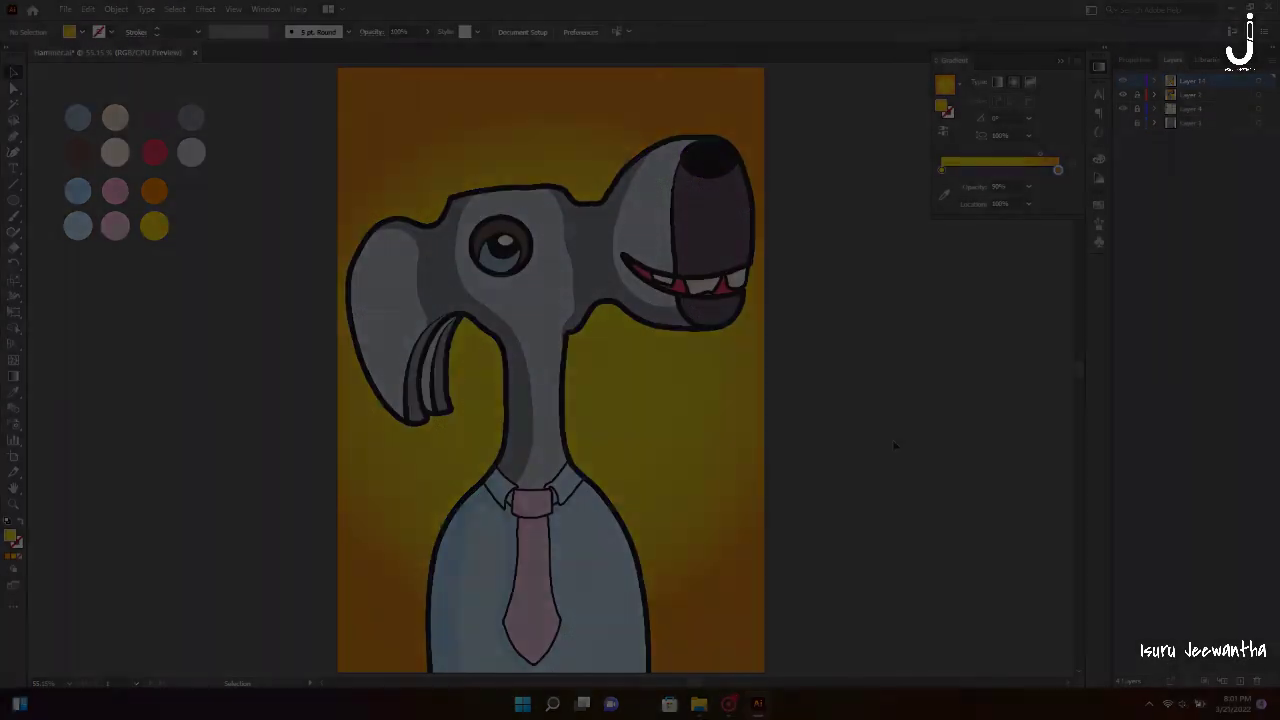